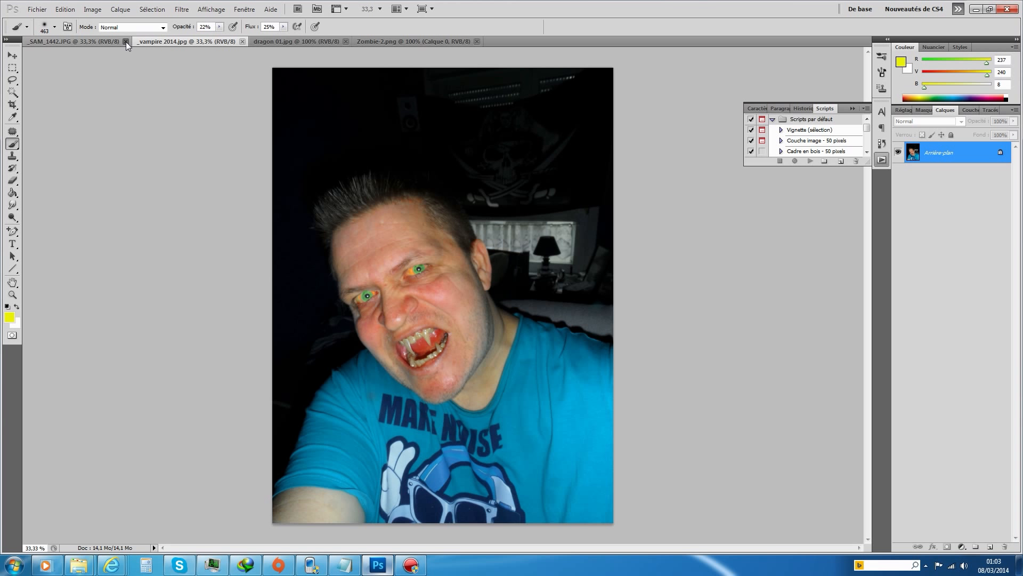
Close the _SAM_1442.JPG document and view the dragon 01.jpg and Zombie-2.png images
{"action": "left_click", "coordinate": [126, 42]}
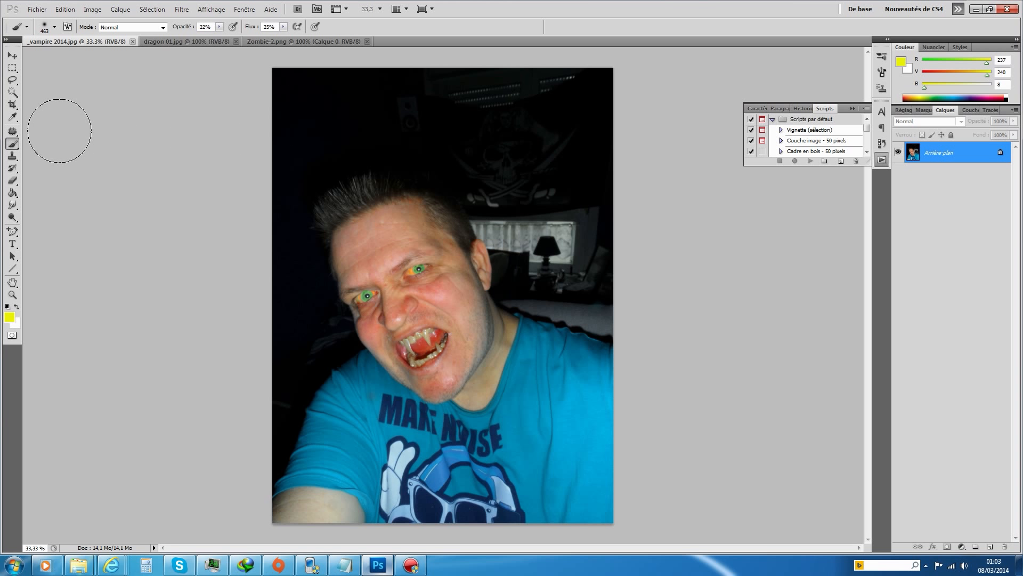
{"action": "left_click", "coordinate": [186, 42]}
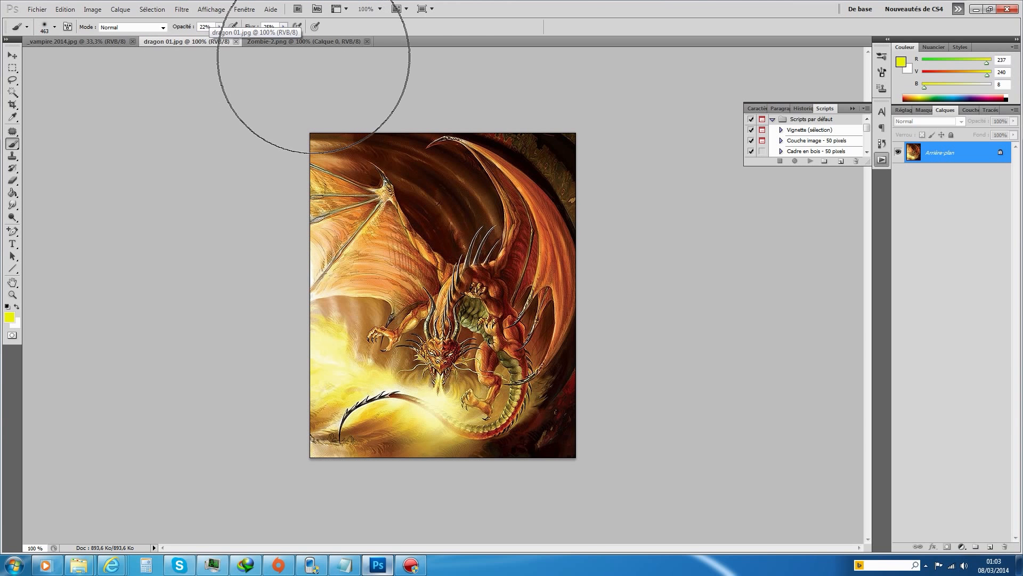
{"action": "left_click", "coordinate": [324, 41]}
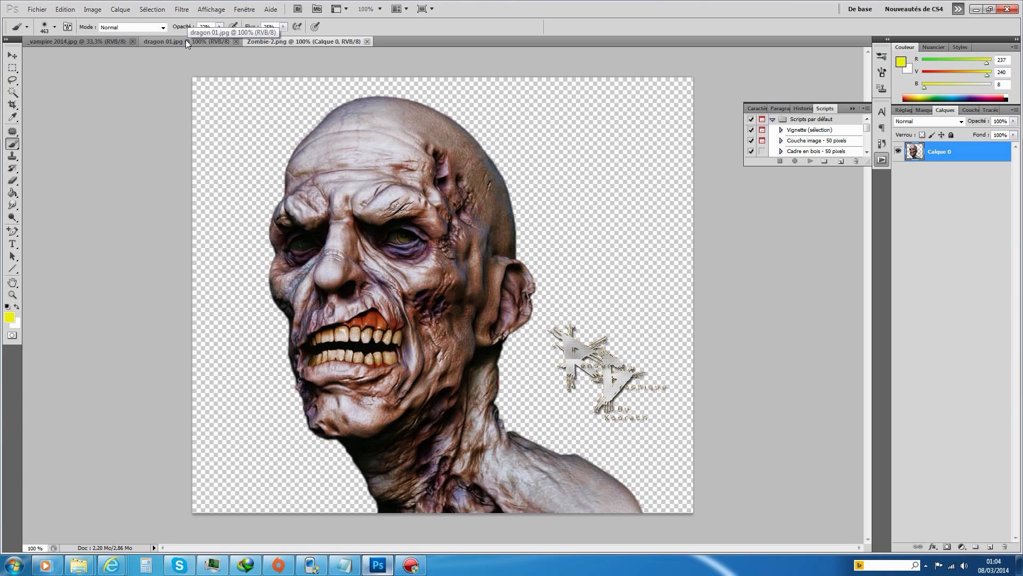
Reorder the open documents as Zombie-2.png, dragon 01.jpg, _vampire 2014.jpg in one window group, with the vampire photo active
{"action": "left_click_drag", "start_coordinate": [186, 41], "coordinate": [341, 36]}
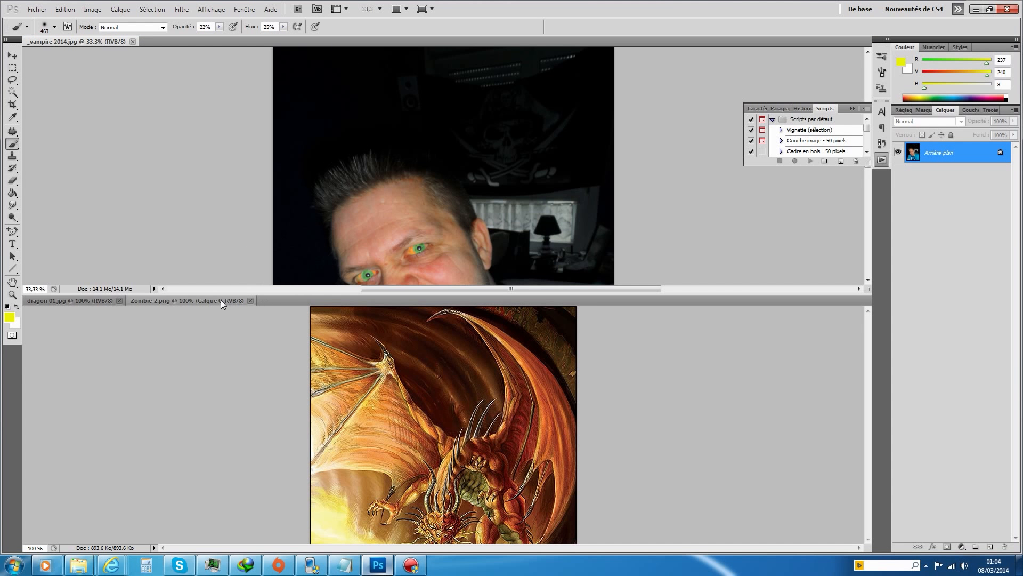
{"action": "mouse_move", "coordinate": [201, 300]}
{"action": "left_mouse_down"}
{"action": "mouse_move", "coordinate": [228, 93]}
{"action": "mouse_move", "coordinate": [212, 38]}
{"action": "left_mouse_up"}
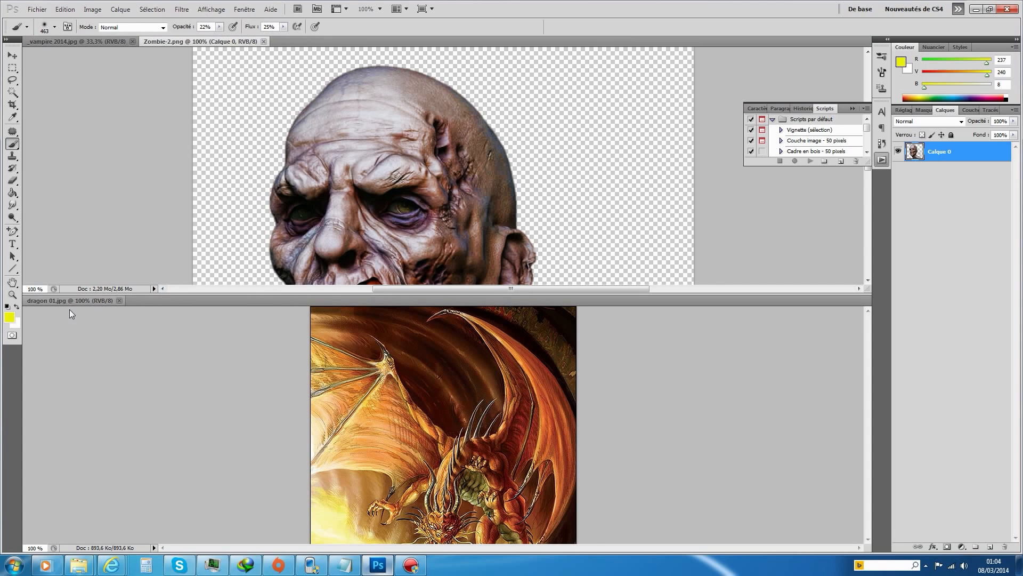
{"action": "left_click_drag", "start_coordinate": [72, 299], "coordinate": [268, 39]}
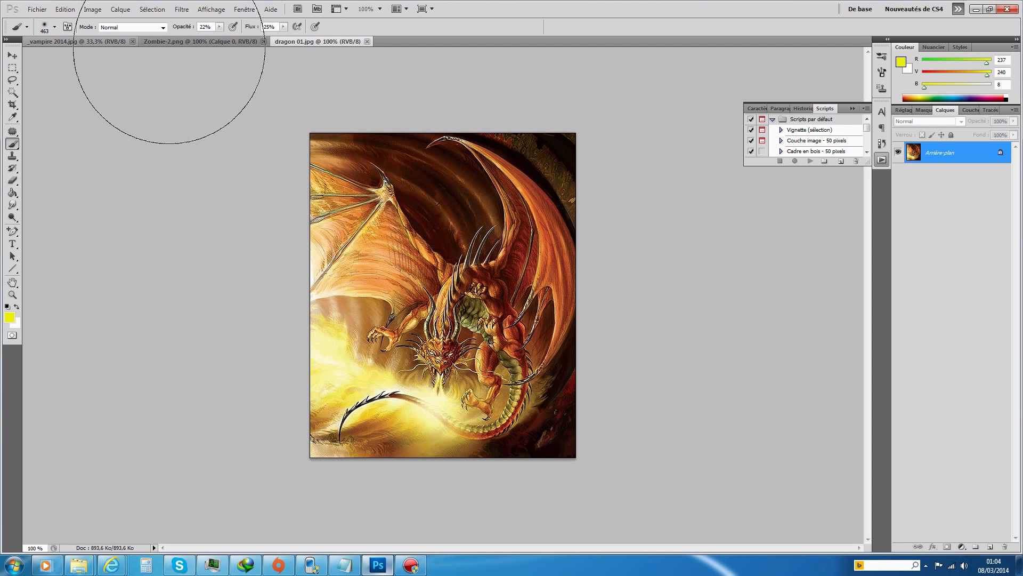
{"action": "left_click_drag", "start_coordinate": [93, 41], "coordinate": [332, 42]}
{"action": "left_click", "coordinate": [332, 42]}
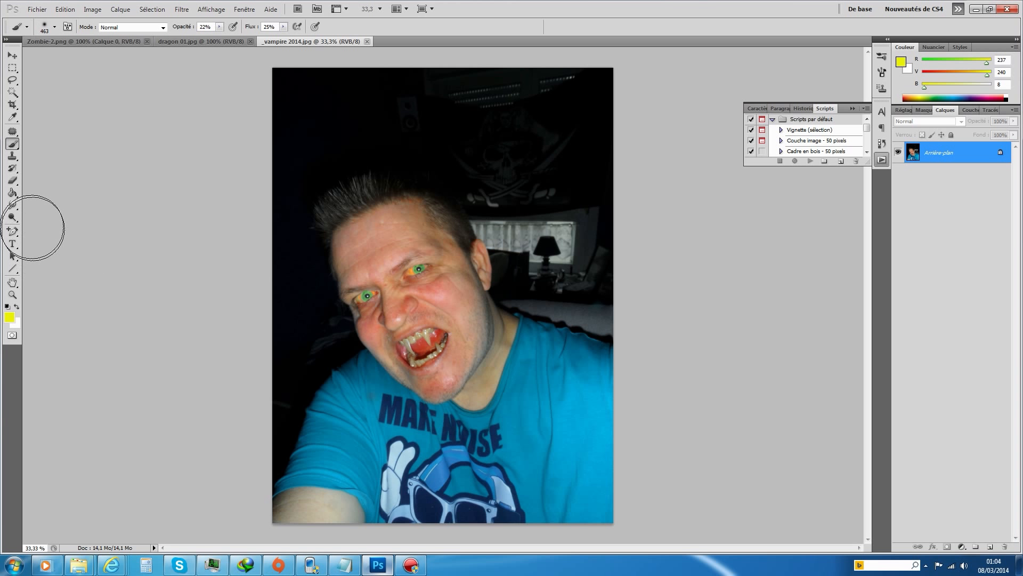
Draw a Lasso selection around the eye and eyebrow nearest the visible ear in the vampire photo
{"action": "left_click", "coordinate": [12, 295]}
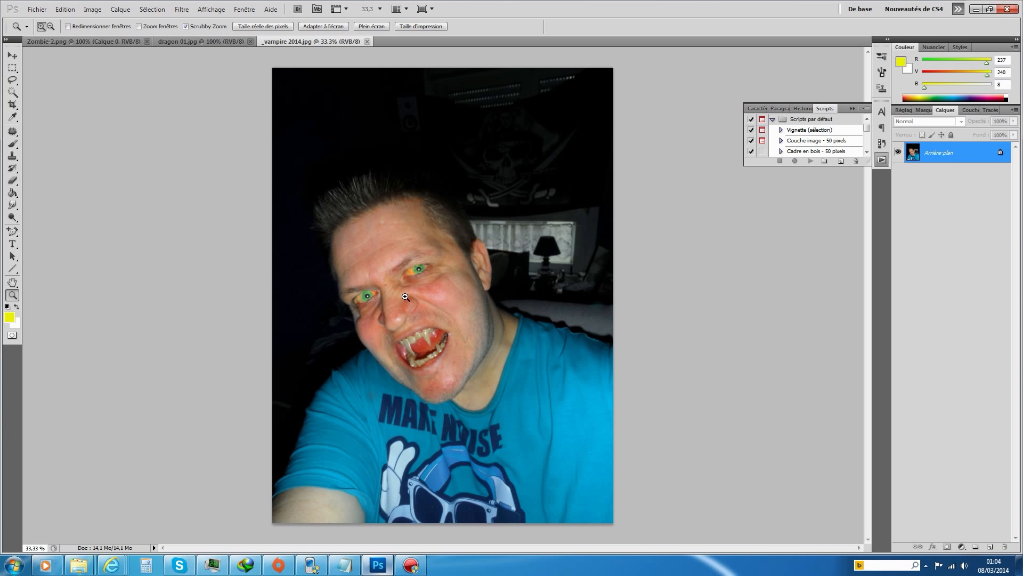
{"action": "left_click_drag", "start_coordinate": [405, 296], "coordinate": [429, 333]}
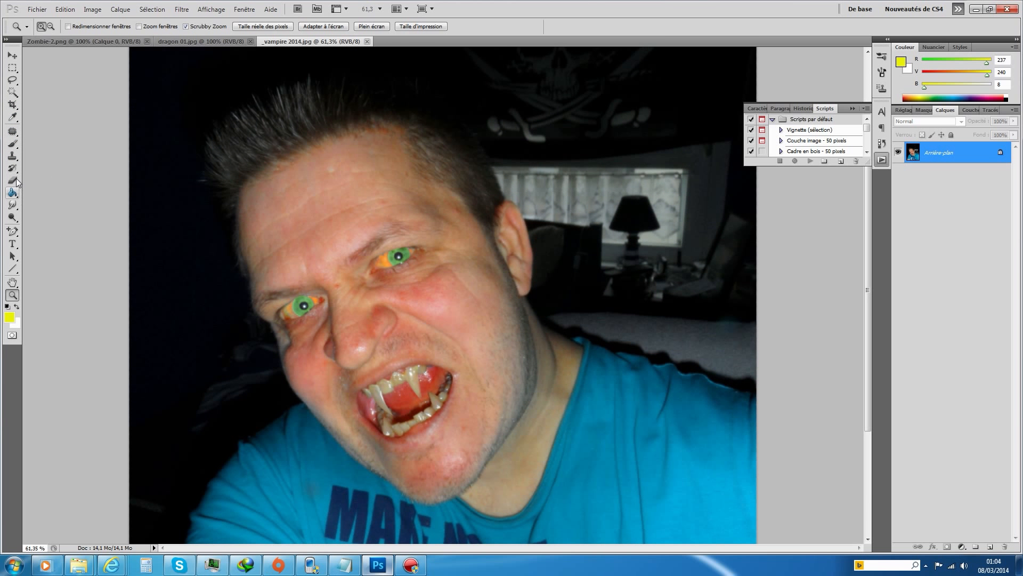
{"action": "left_click", "coordinate": [14, 81]}
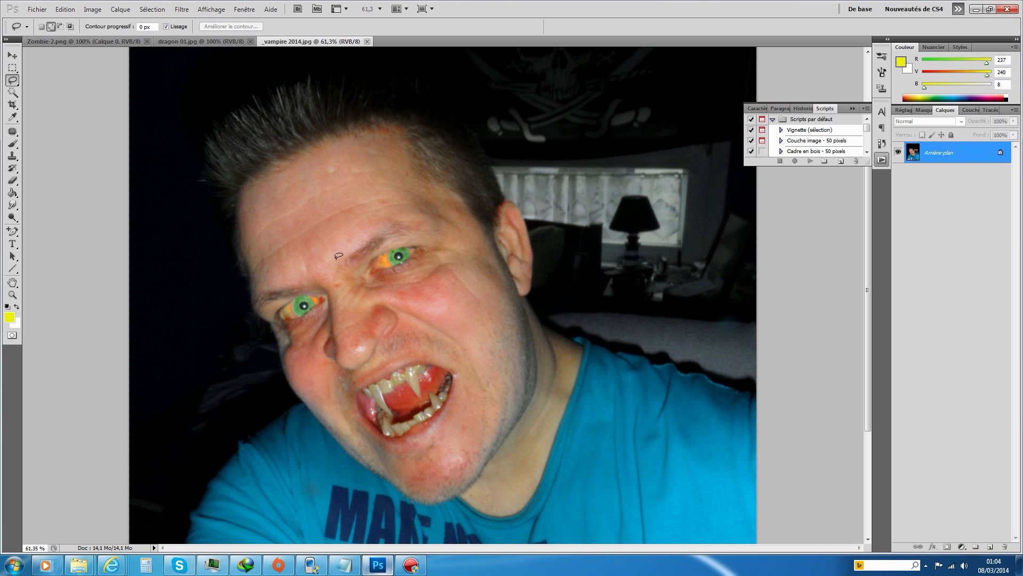
{"action": "mouse_move", "coordinate": [335, 261]}
{"action": "left_mouse_down"}
{"action": "mouse_move", "coordinate": [341, 234]}
{"action": "mouse_move", "coordinate": [404, 213]}
{"action": "mouse_move", "coordinate": [453, 213]}
{"action": "mouse_move", "coordinate": [336, 269]}
{"action": "left_mouse_up"}
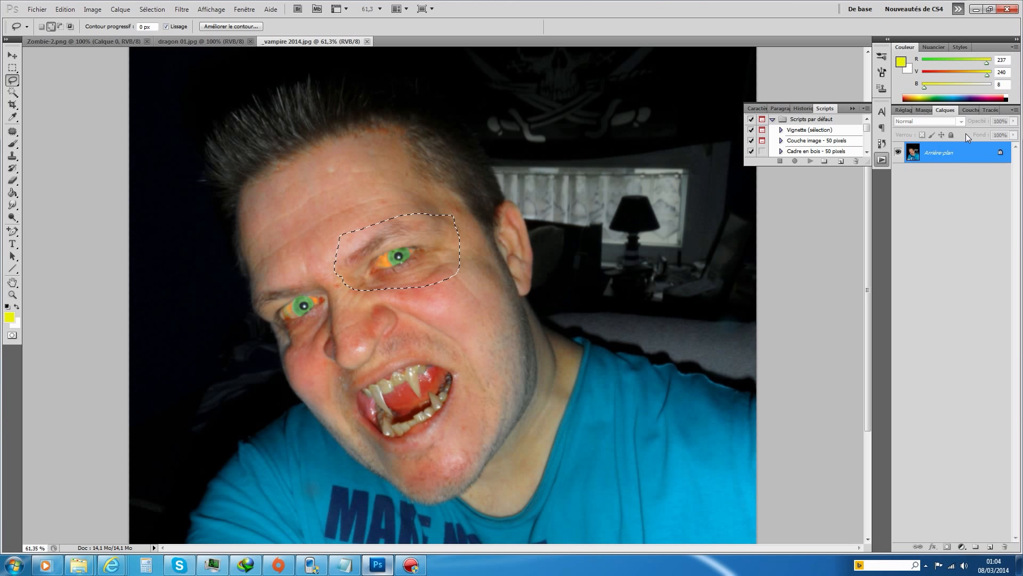
Duplicate the background layer, hide the original, and duplicate the copy as Arrière-plan copie 2
{"action": "right_click", "coordinate": [965, 153]}
{"action": "left_click", "coordinate": [948, 177]}
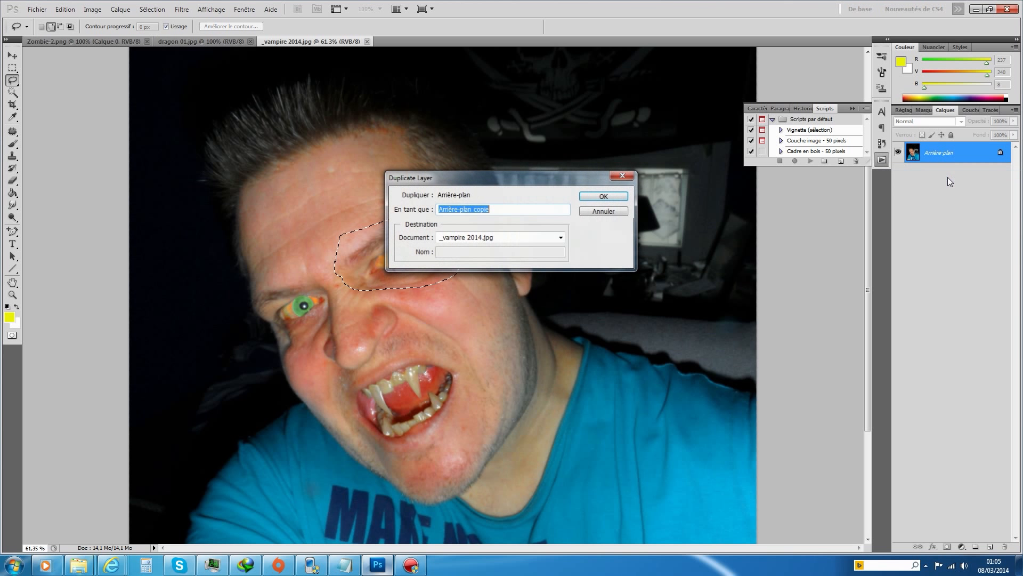
{"action": "left_click", "coordinate": [605, 199]}
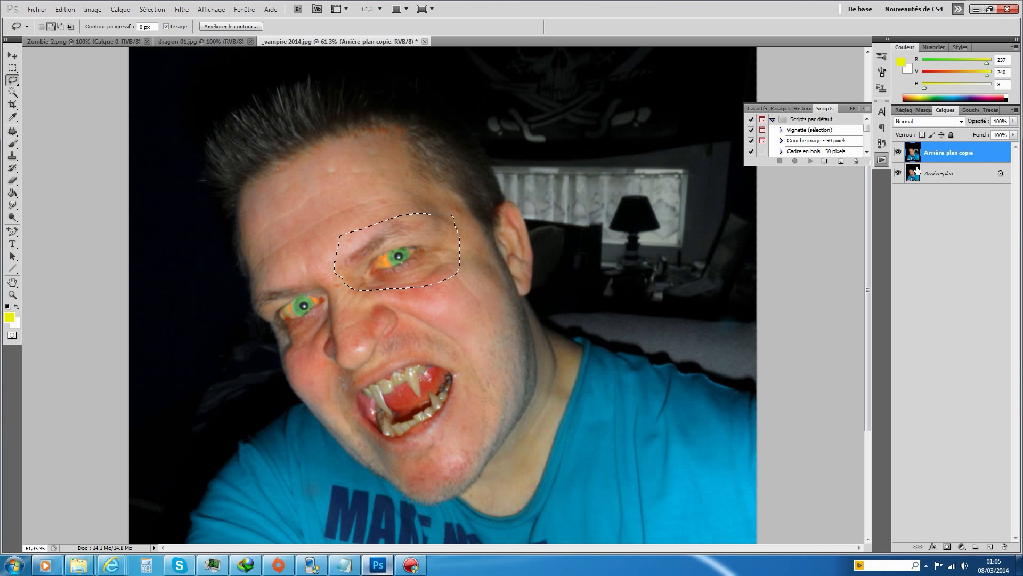
{"action": "left_click", "coordinate": [899, 177]}
{"action": "right_click", "coordinate": [944, 155]}
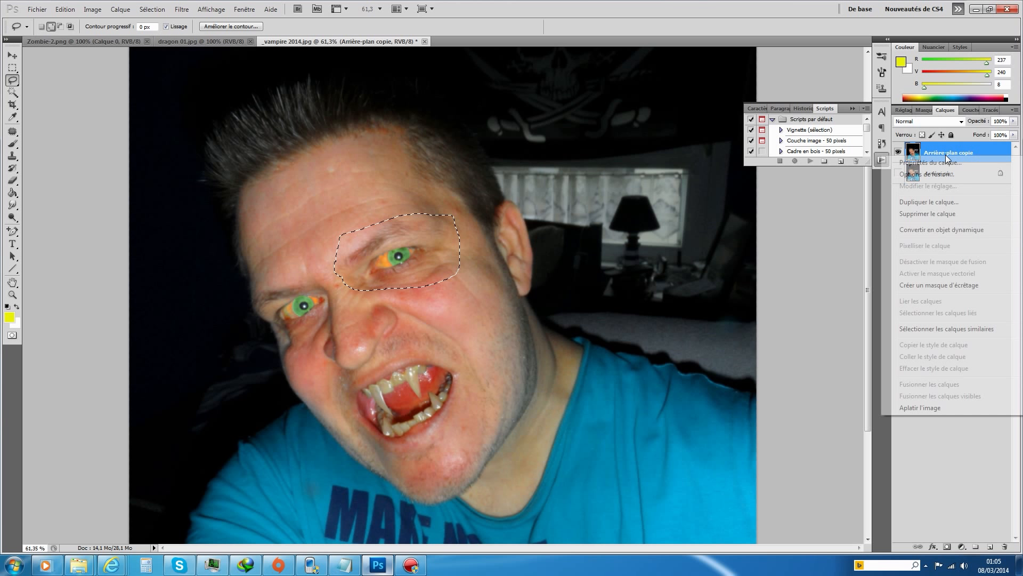
{"action": "left_click", "coordinate": [943, 201]}
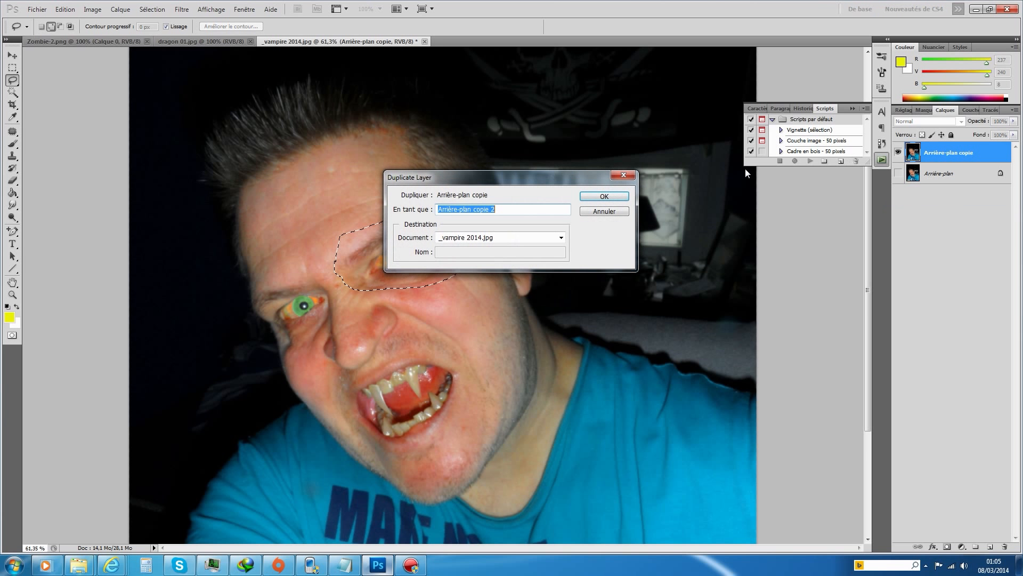
{"action": "left_click", "coordinate": [605, 197]}
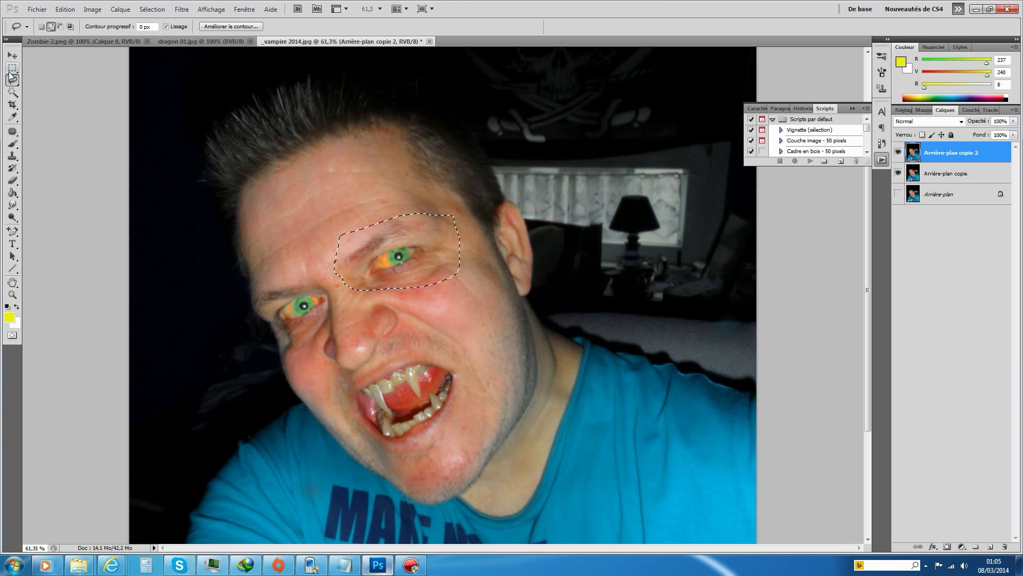
Warp the selected eye area outward to enlarge the eye, apply the transformation and deselect
{"action": "left_click", "coordinate": [63, 11]}
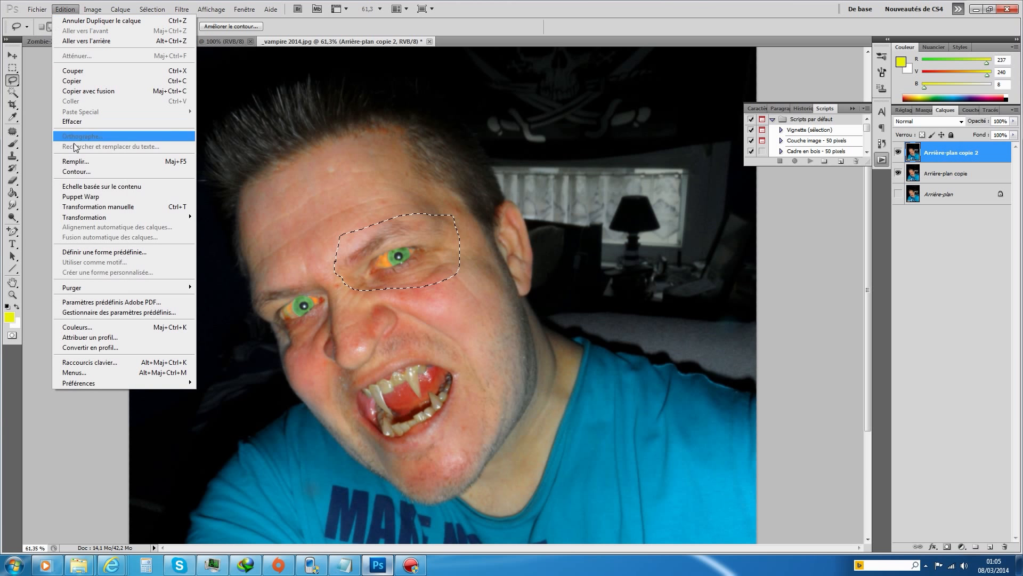
{"action": "mouse_move", "coordinate": [99, 217]}
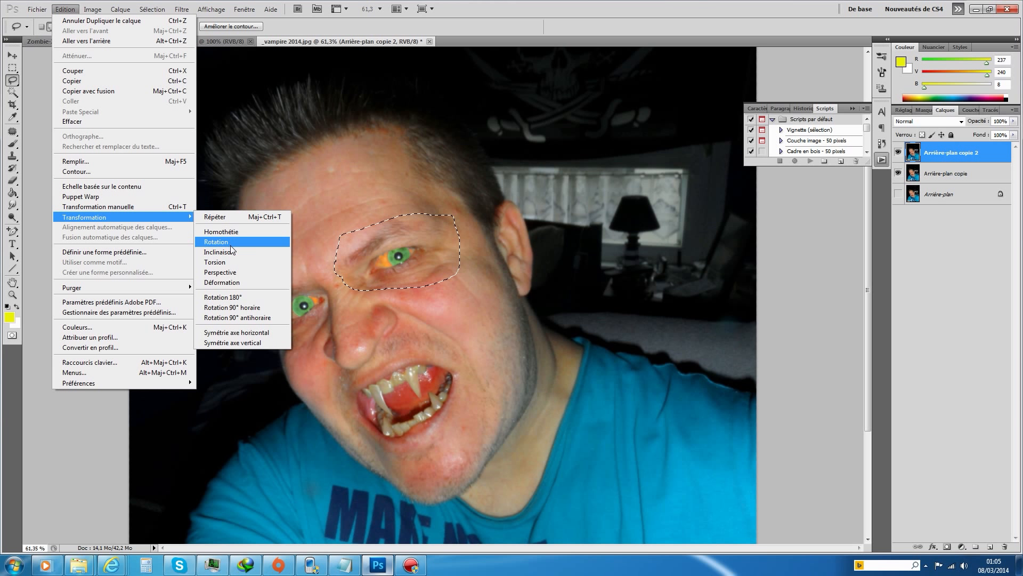
{"action": "left_click", "coordinate": [237, 283]}
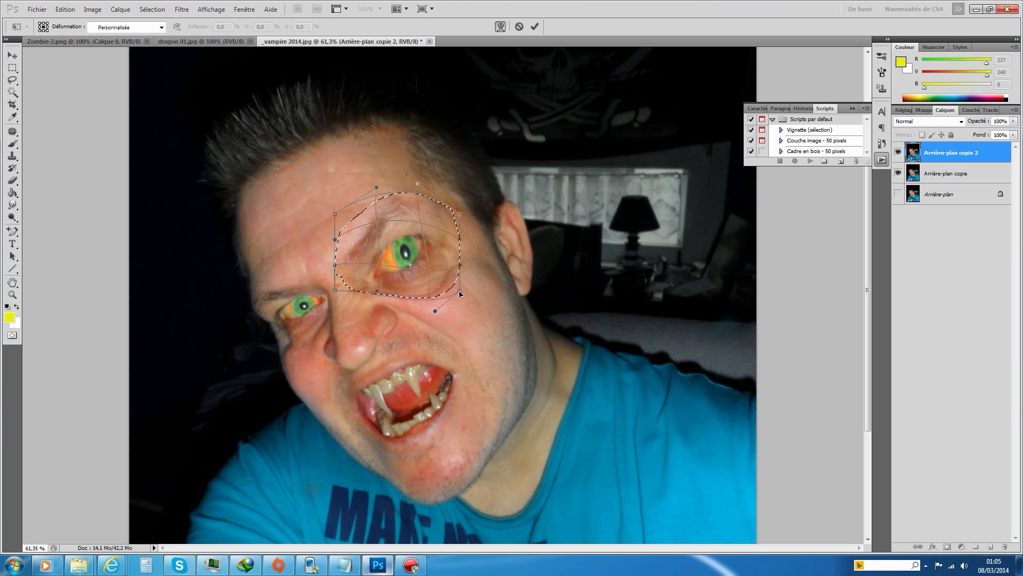
{"action": "left_click_drag", "start_coordinate": [458, 268], "coordinate": [452, 279]}
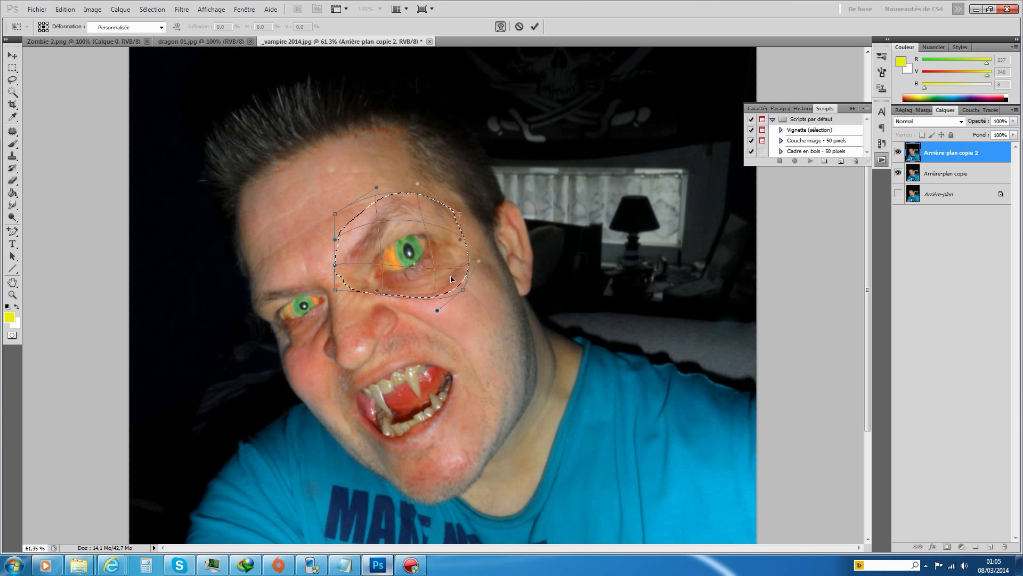
{"action": "left_click", "coordinate": [535, 26]}
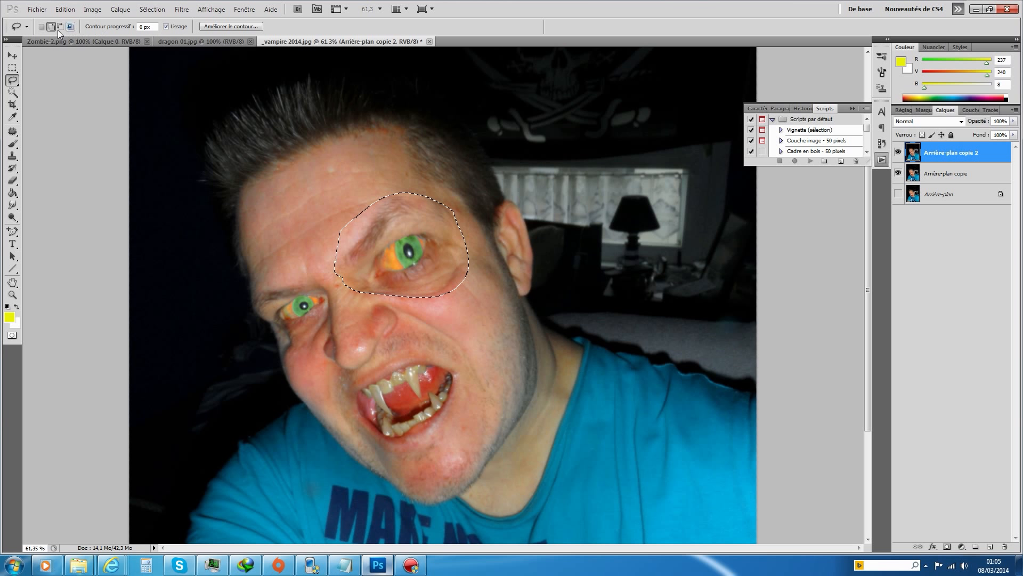
{"action": "key", "text": "ctrl+d"}
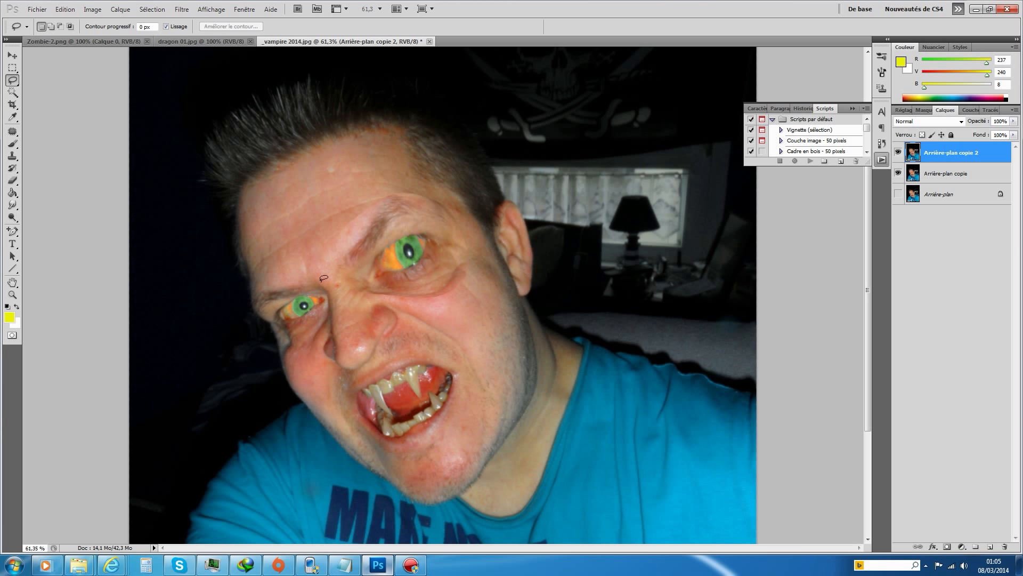
Lasso the other eye, warp it outward to enlarge it, apply the transformation and deselect
{"action": "mouse_move", "coordinate": [320, 278]}
{"action": "left_mouse_down"}
{"action": "mouse_move", "coordinate": [266, 278]}
{"action": "mouse_move", "coordinate": [269, 314]}
{"action": "left_mouse_up"}
{"action": "left_click", "coordinate": [66, 9]}
{"action": "mouse_move", "coordinate": [160, 217]}
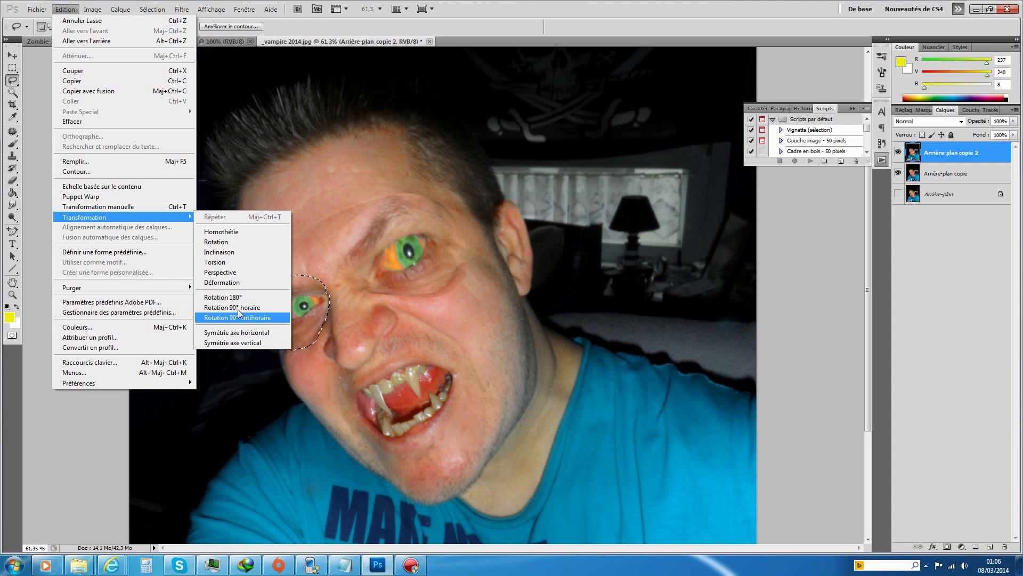
{"action": "left_click", "coordinate": [238, 282]}
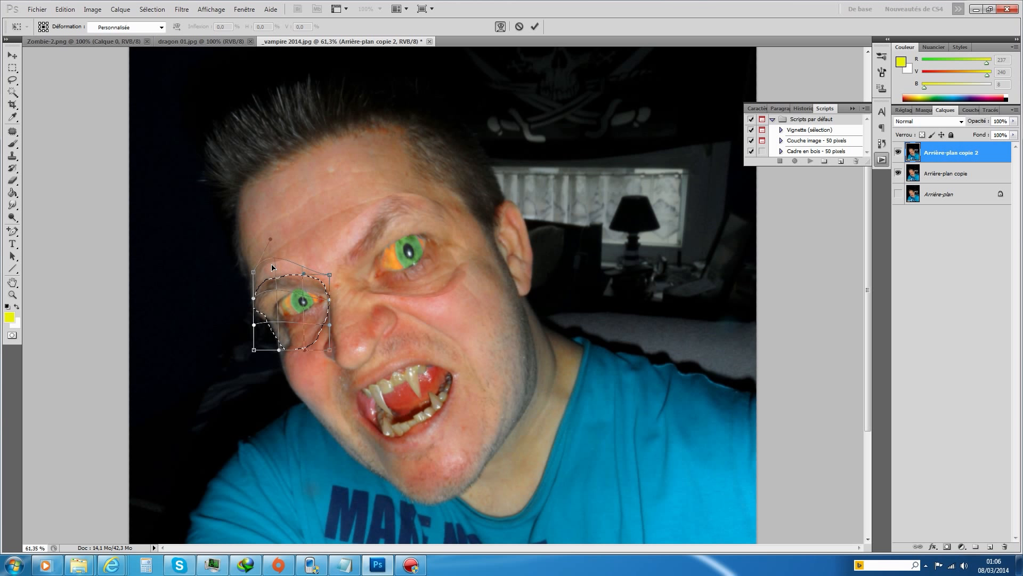
{"action": "left_click_drag", "start_coordinate": [271, 271], "coordinate": [273, 285]}
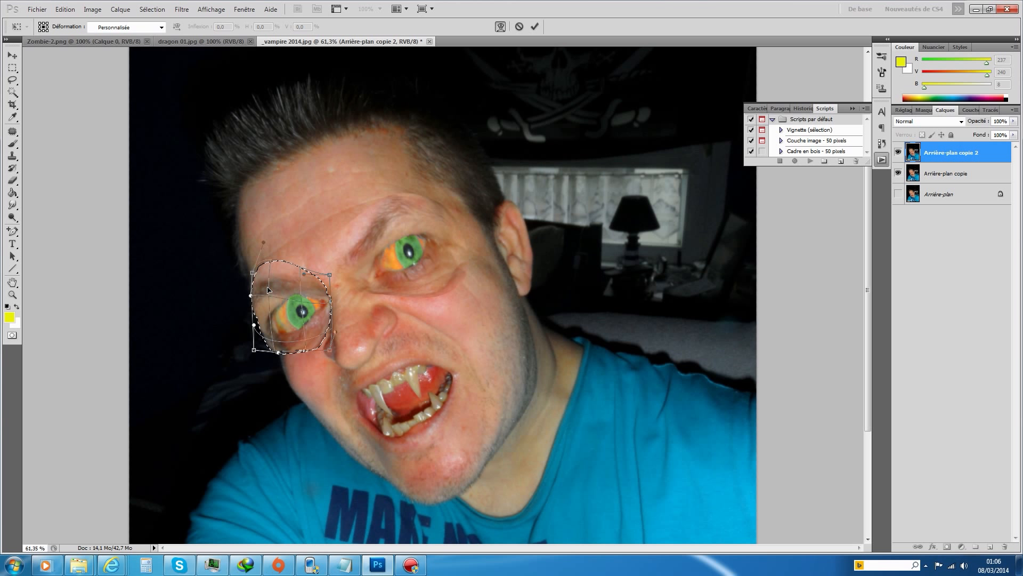
{"action": "left_click_drag", "start_coordinate": [259, 306], "coordinate": [264, 318]}
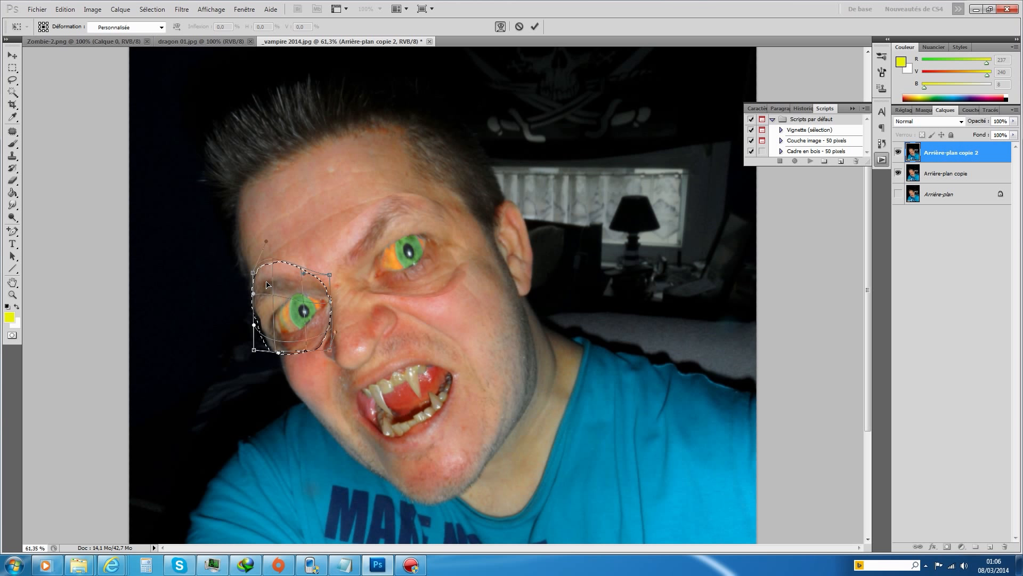
{"action": "left_click", "coordinate": [534, 27]}
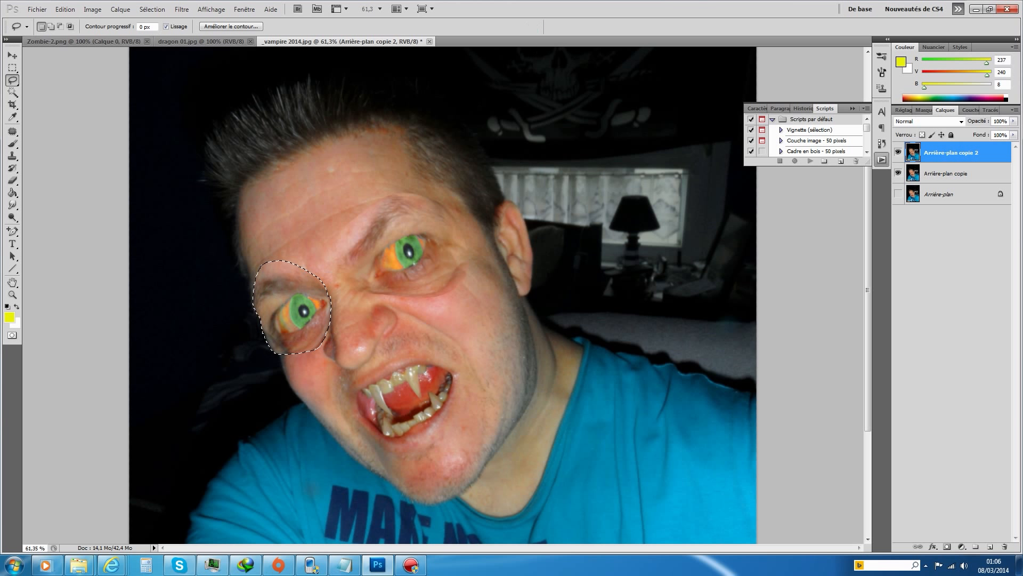
{"action": "left_click", "coordinate": [152, 9]}
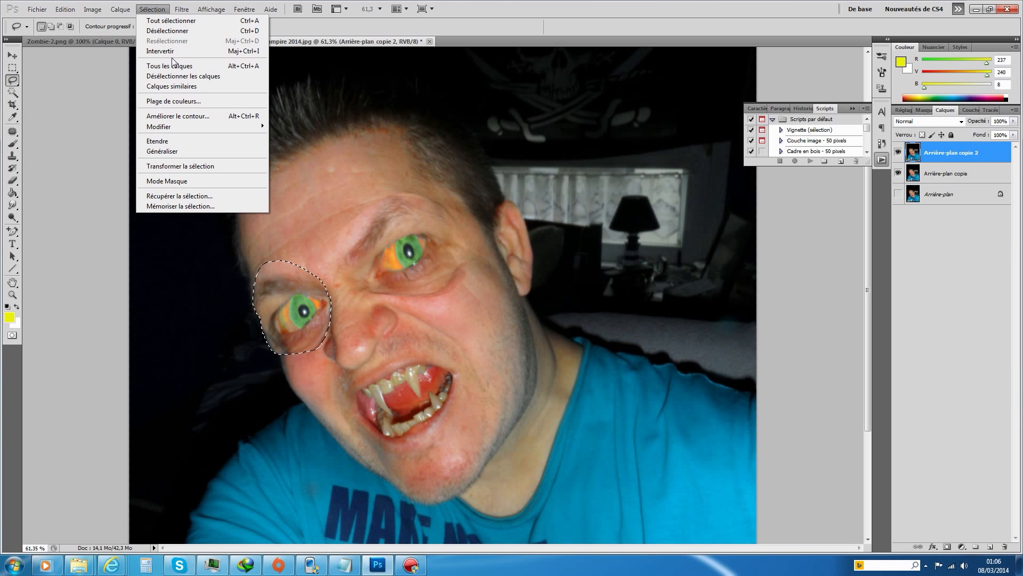
{"action": "left_click", "coordinate": [170, 31]}
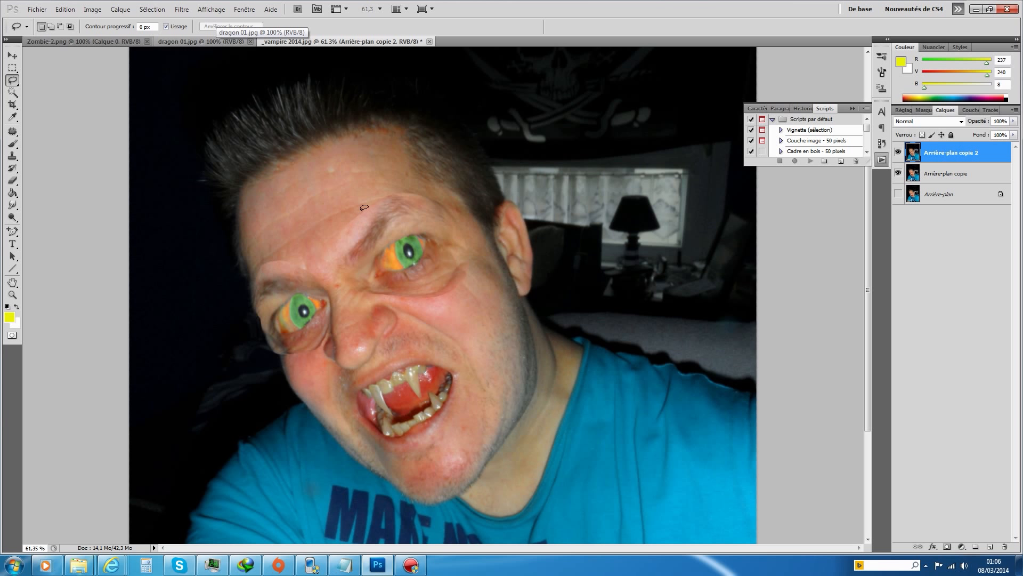
Add a layer mask to Arrière-plan copie 2 and choose the Brush tool with black as the foreground colour
{"action": "left_click", "coordinate": [948, 547]}
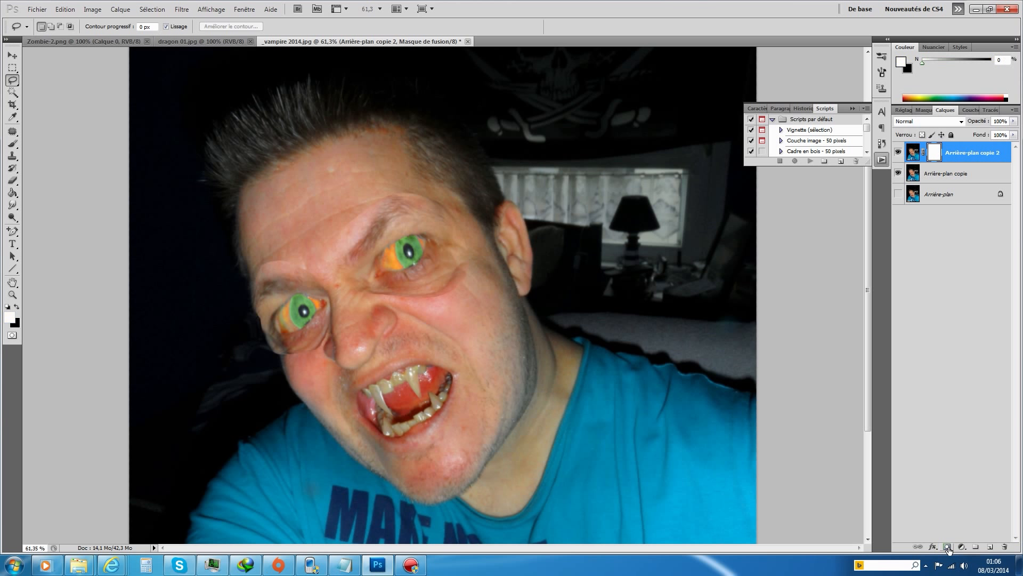
{"action": "left_click", "coordinate": [18, 307]}
{"action": "left_click", "coordinate": [12, 143]}
Set the brush opacity and flow both to 100%
{"action": "left_click", "coordinate": [55, 26]}
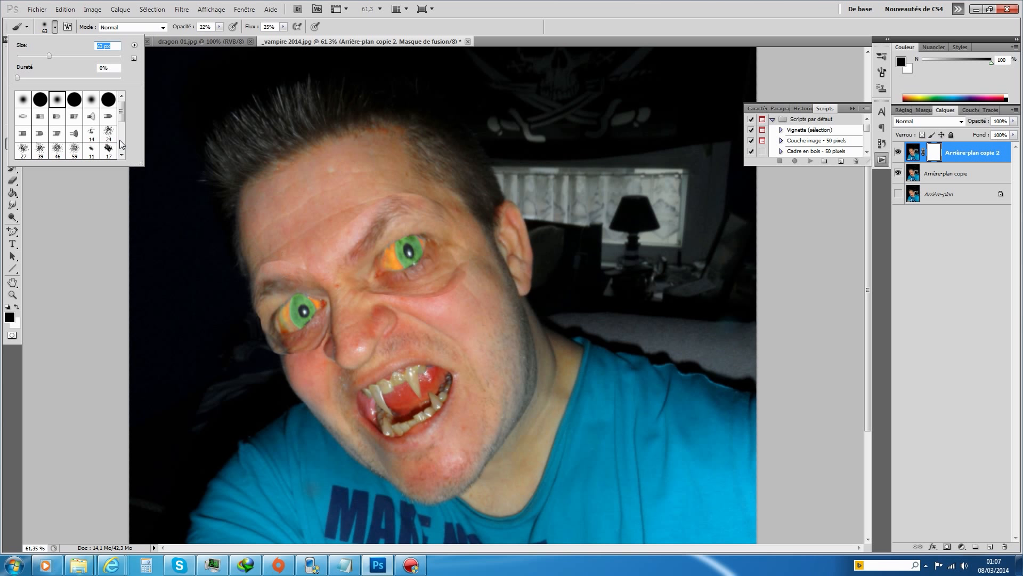
{"action": "left_click", "coordinate": [219, 30]}
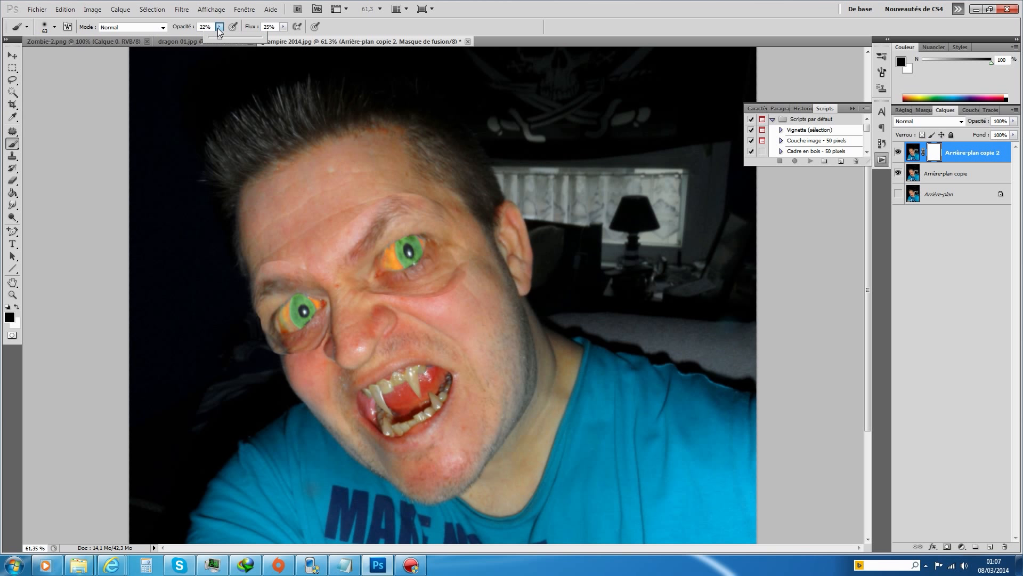
{"action": "left_click_drag", "start_coordinate": [220, 39], "coordinate": [262, 41]}
{"action": "left_click_drag", "start_coordinate": [262, 40], "coordinate": [266, 37]}
{"action": "left_click", "coordinate": [283, 26]}
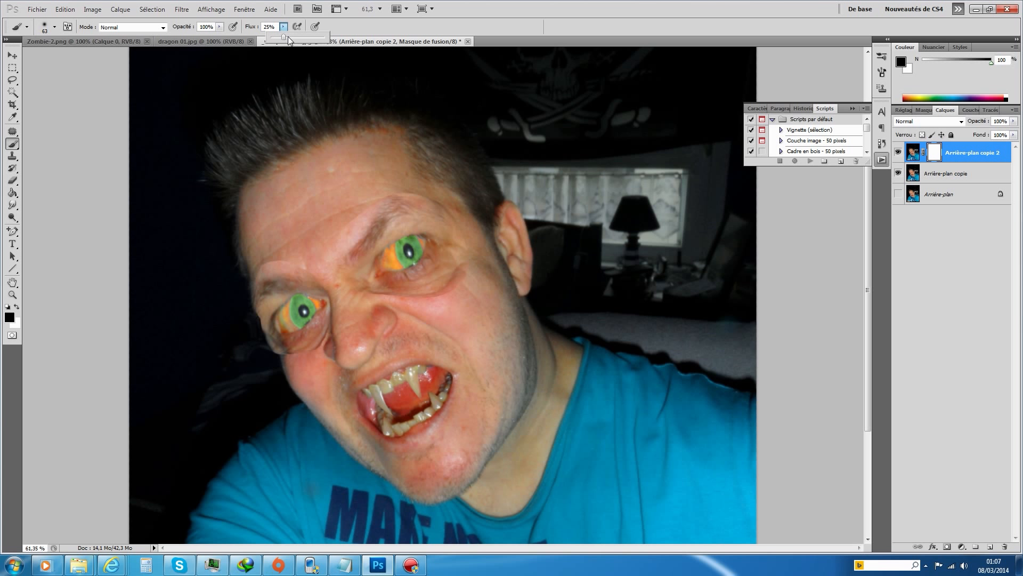
{"action": "left_click_drag", "start_coordinate": [293, 38], "coordinate": [329, 45]}
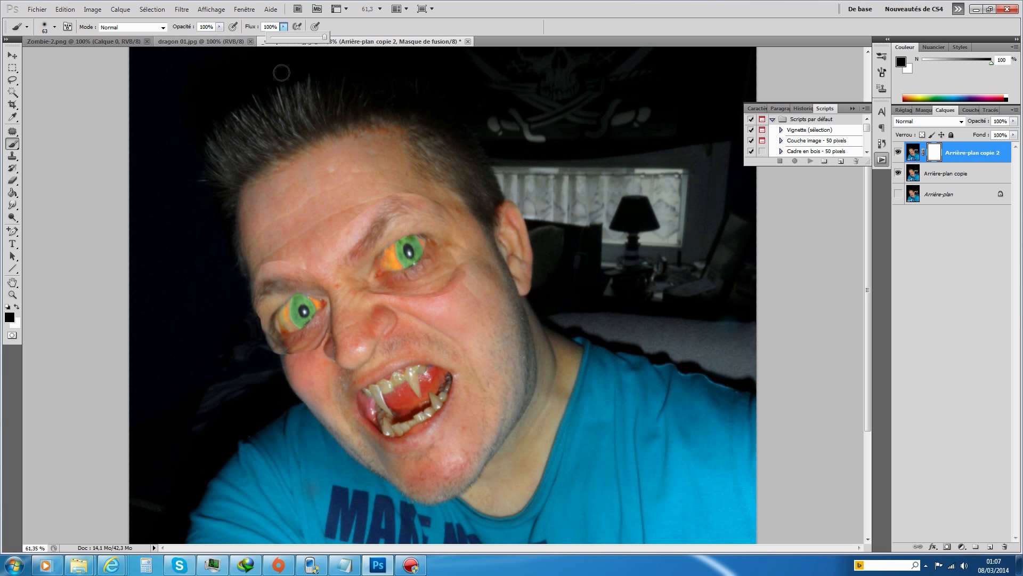
Paint black on the mask around both enlarged eyes to blend the warped edges into the surrounding skin
{"action": "left_click", "coordinate": [358, 212]}
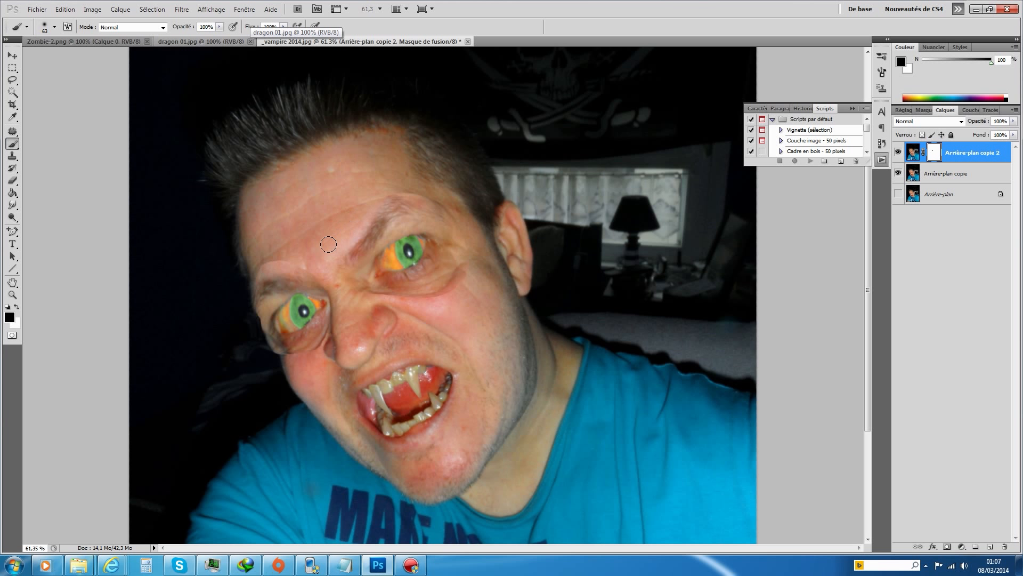
{"action": "mouse_move", "coordinate": [422, 200]}
{"action": "left_mouse_down"}
{"action": "mouse_move", "coordinate": [473, 229]}
{"action": "mouse_move", "coordinate": [464, 260]}
{"action": "left_mouse_up"}
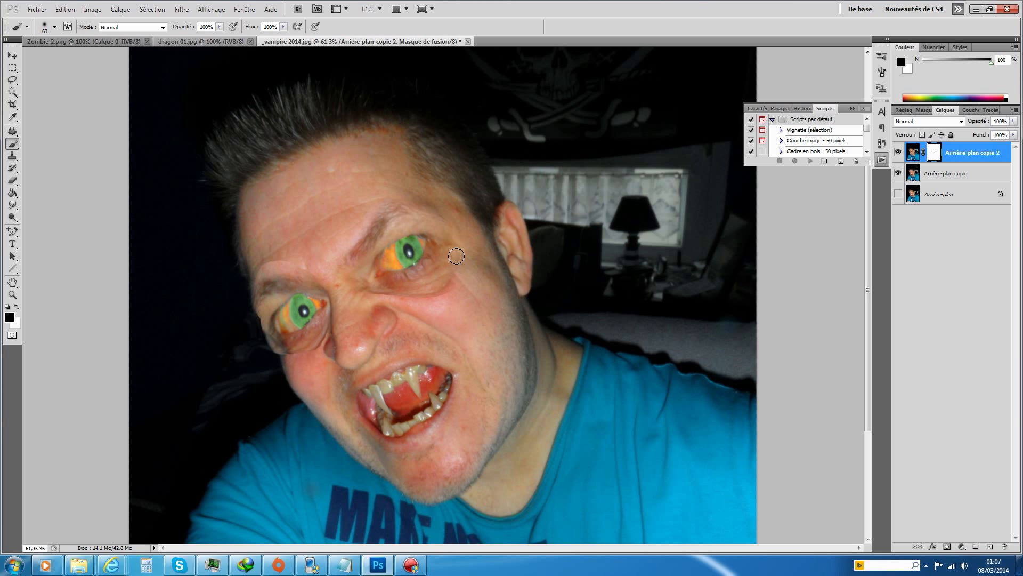
{"action": "mouse_move", "coordinate": [456, 286]}
{"action": "left_mouse_down"}
{"action": "mouse_move", "coordinate": [401, 302]}
{"action": "mouse_move", "coordinate": [361, 300]}
{"action": "left_mouse_up"}
{"action": "mouse_move", "coordinate": [251, 275]}
{"action": "left_mouse_down"}
{"action": "mouse_move", "coordinate": [250, 290]}
{"action": "mouse_move", "coordinate": [269, 251]}
{"action": "left_mouse_up"}
{"action": "mouse_move", "coordinate": [274, 351]}
{"action": "left_mouse_down"}
{"action": "mouse_move", "coordinate": [261, 341]}
{"action": "mouse_move", "coordinate": [270, 349]}
{"action": "mouse_move", "coordinate": [260, 317]}
{"action": "mouse_move", "coordinate": [263, 346]}
{"action": "mouse_move", "coordinate": [304, 355]}
{"action": "mouse_move", "coordinate": [321, 325]}
{"action": "mouse_move", "coordinate": [290, 368]}
{"action": "left_mouse_up"}
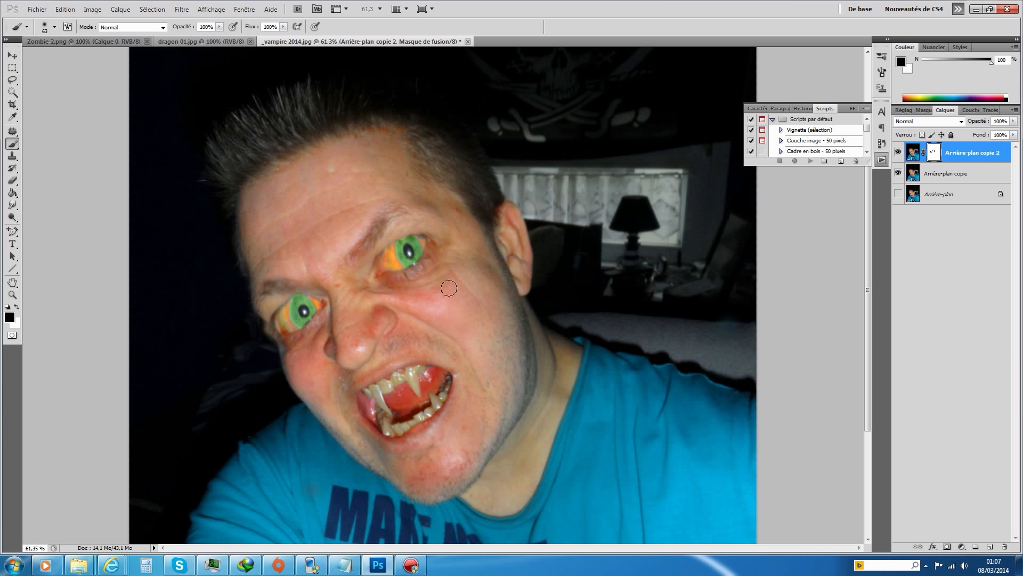
{"action": "mouse_move", "coordinate": [436, 312]}
{"action": "left_mouse_down"}
{"action": "mouse_move", "coordinate": [371, 298]}
{"action": "mouse_move", "coordinate": [416, 307]}
{"action": "left_mouse_up"}
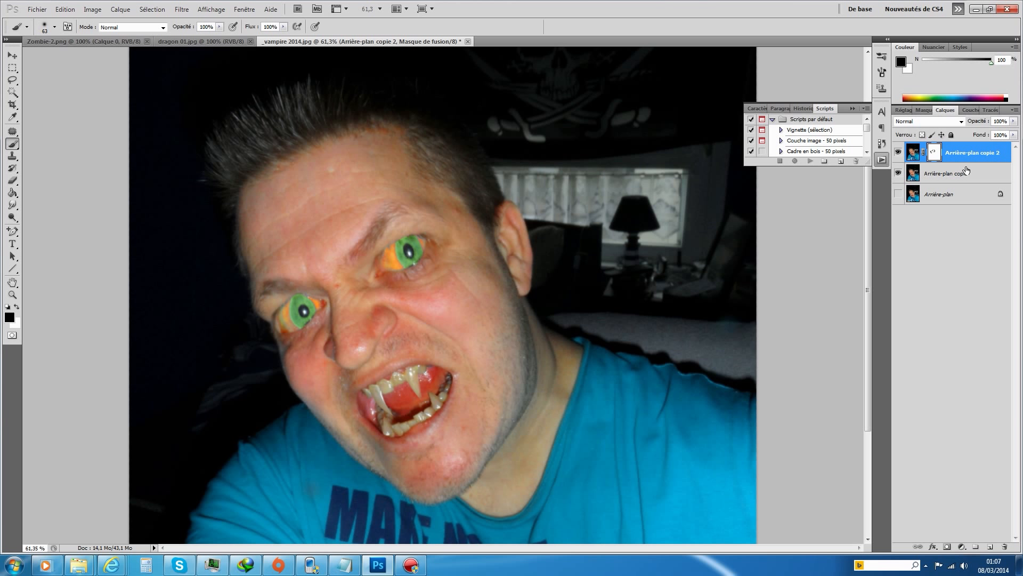
Merge the visible layers and duplicate the merged layer as Arrière-plan copie 3
{"action": "left_click", "coordinate": [124, 9]}
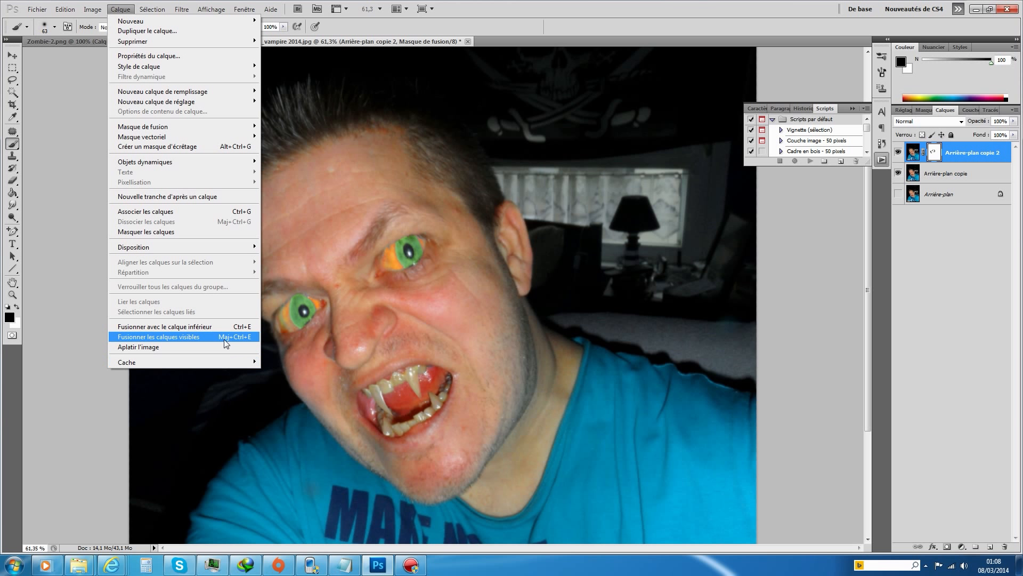
{"action": "left_click", "coordinate": [225, 341]}
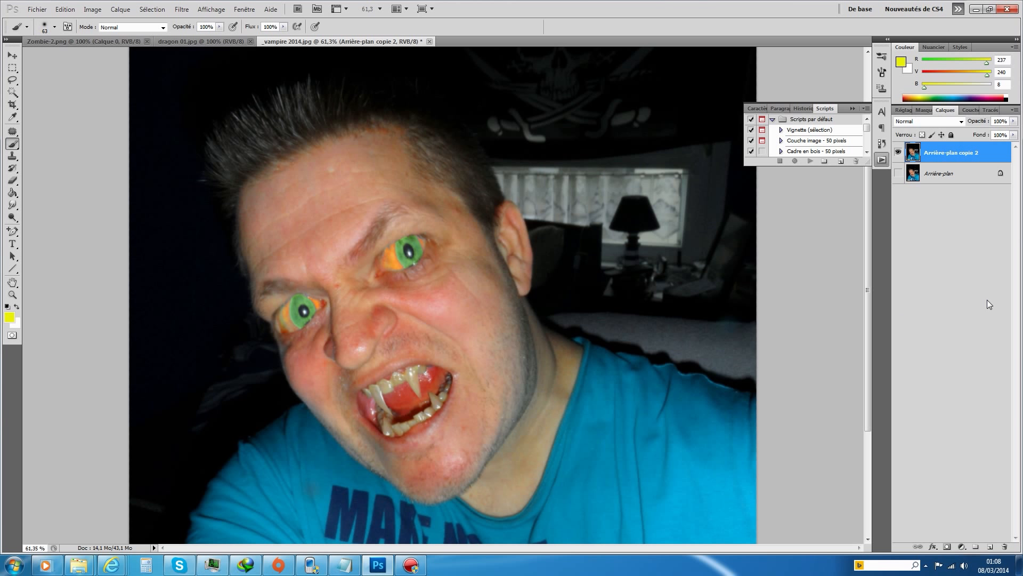
{"action": "right_click", "coordinate": [967, 156]}
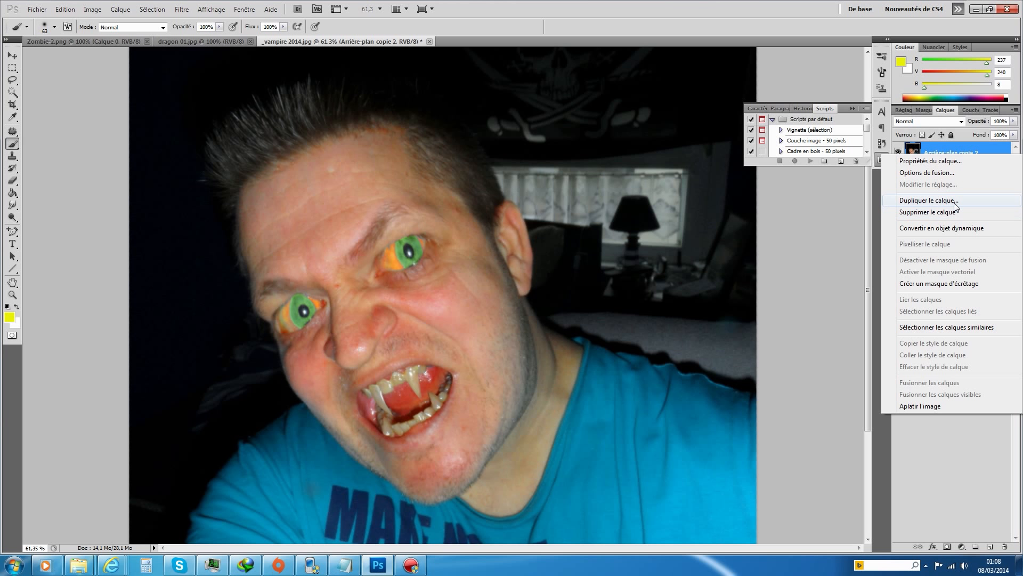
{"action": "left_click", "coordinate": [954, 200]}
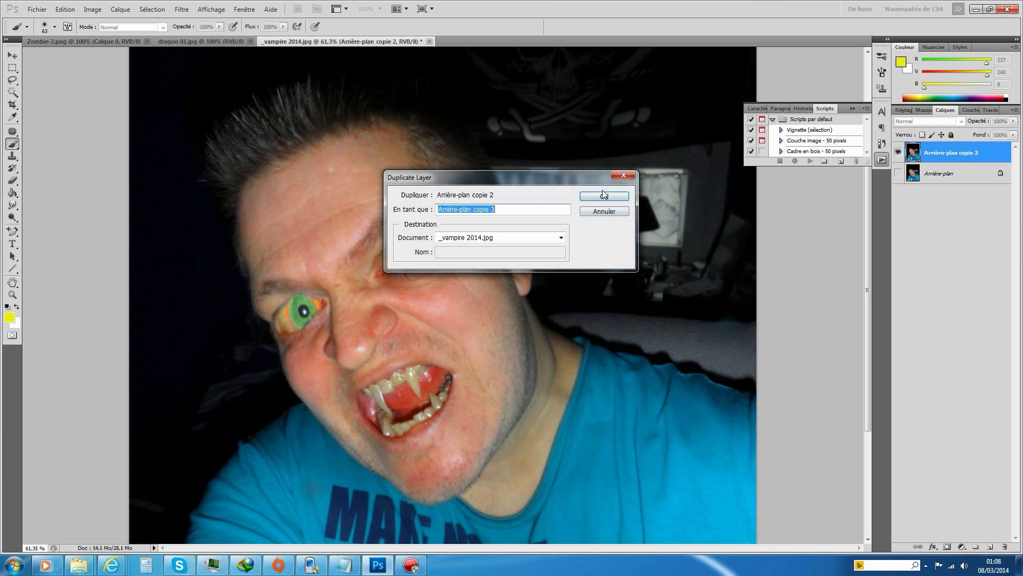
{"action": "left_click", "coordinate": [618, 199]}
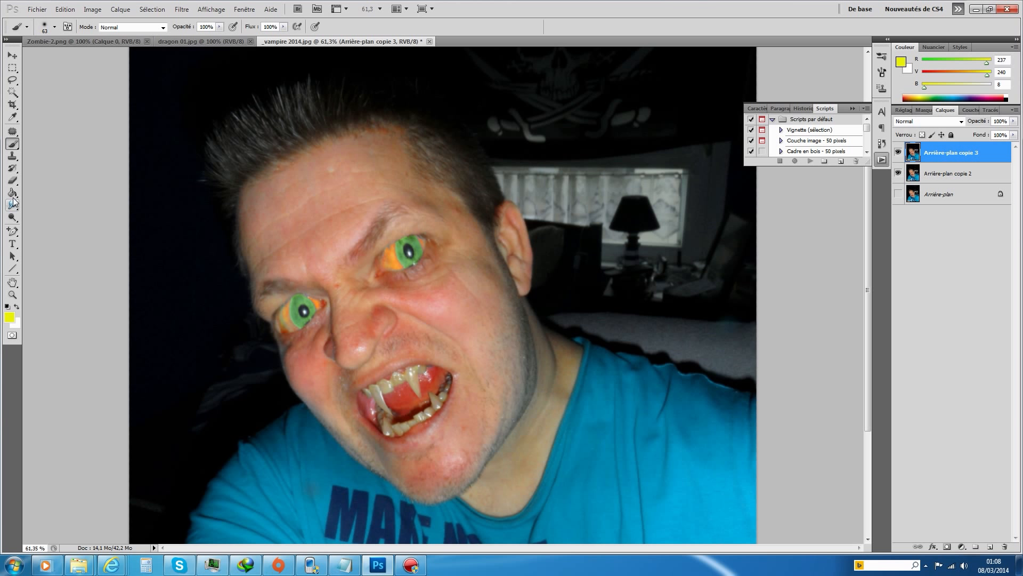
Lasso the ear, warp it upward into a long pointed ear, apply the transformation and deselect
{"action": "left_click", "coordinate": [13, 80]}
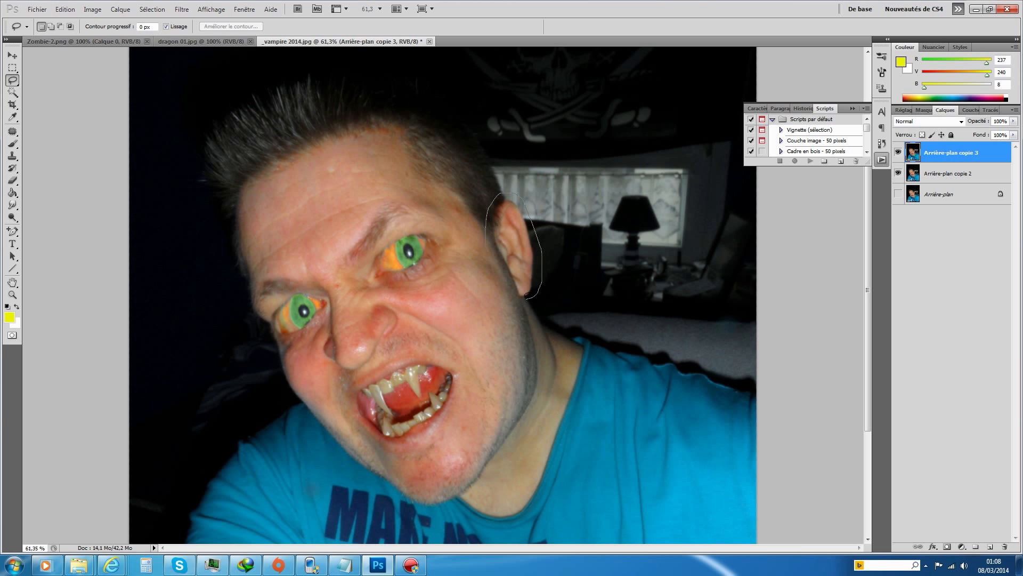
{"action": "left_click_drag", "start_coordinate": [496, 279], "coordinate": [498, 285]}
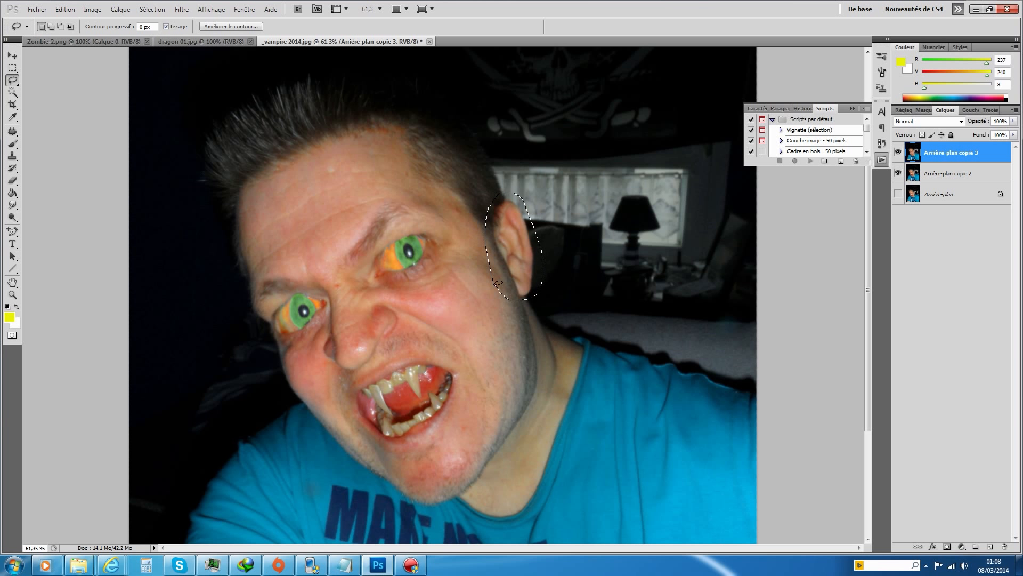
{"action": "left_click", "coordinate": [68, 11]}
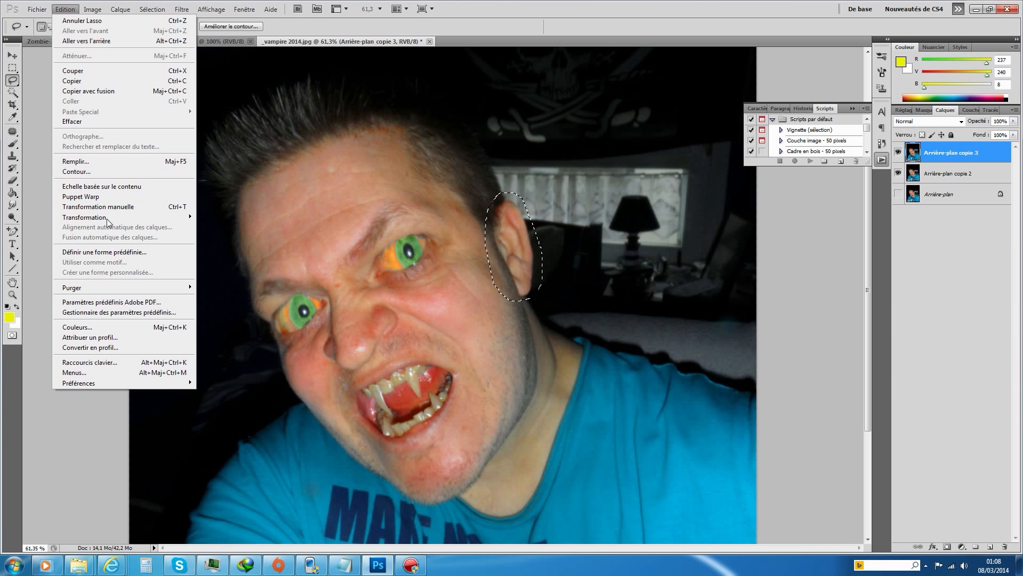
{"action": "mouse_move", "coordinate": [126, 219]}
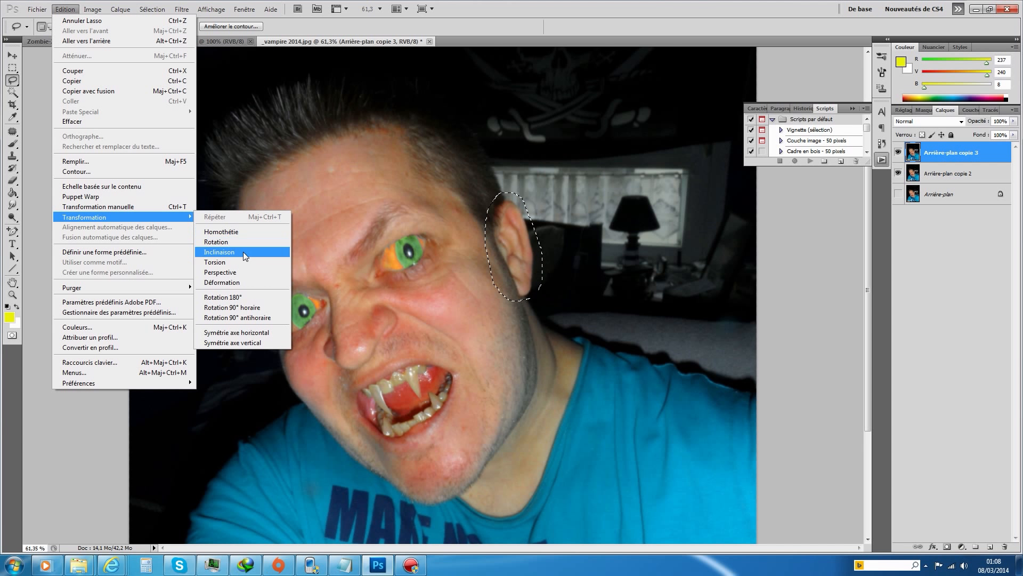
{"action": "left_click", "coordinate": [244, 283]}
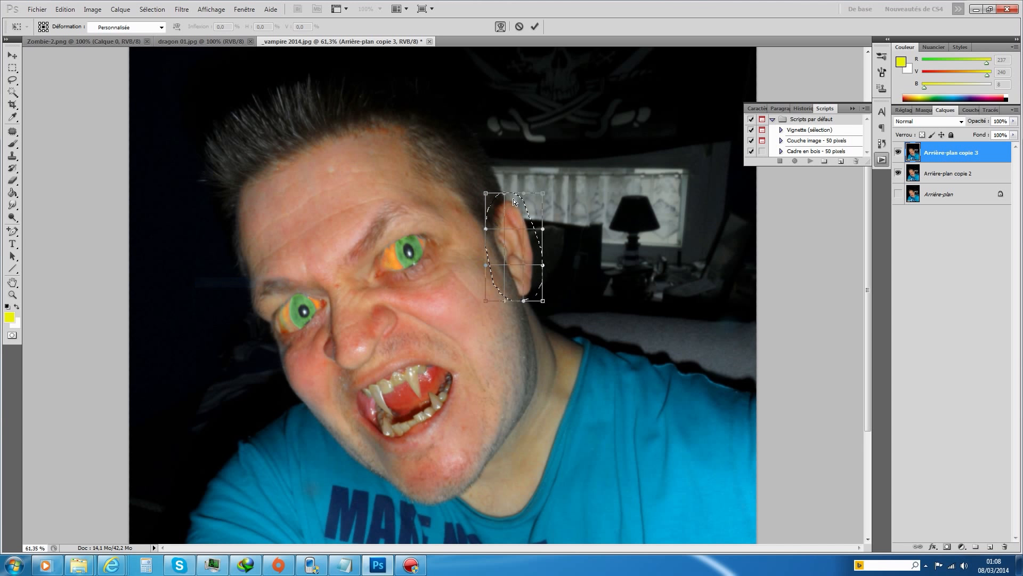
{"action": "left_click_drag", "start_coordinate": [502, 159], "coordinate": [501, 109]}
{"action": "left_click_drag", "start_coordinate": [512, 183], "coordinate": [511, 122]}
{"action": "left_click_drag", "start_coordinate": [534, 210], "coordinate": [541, 208]}
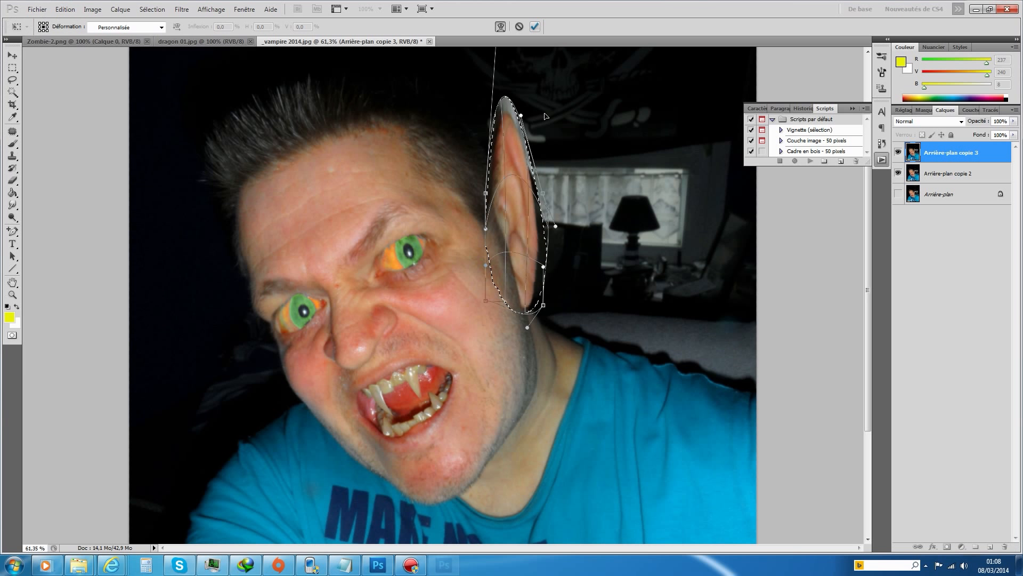
{"action": "left_click_drag", "start_coordinate": [515, 127], "coordinate": [516, 148]}
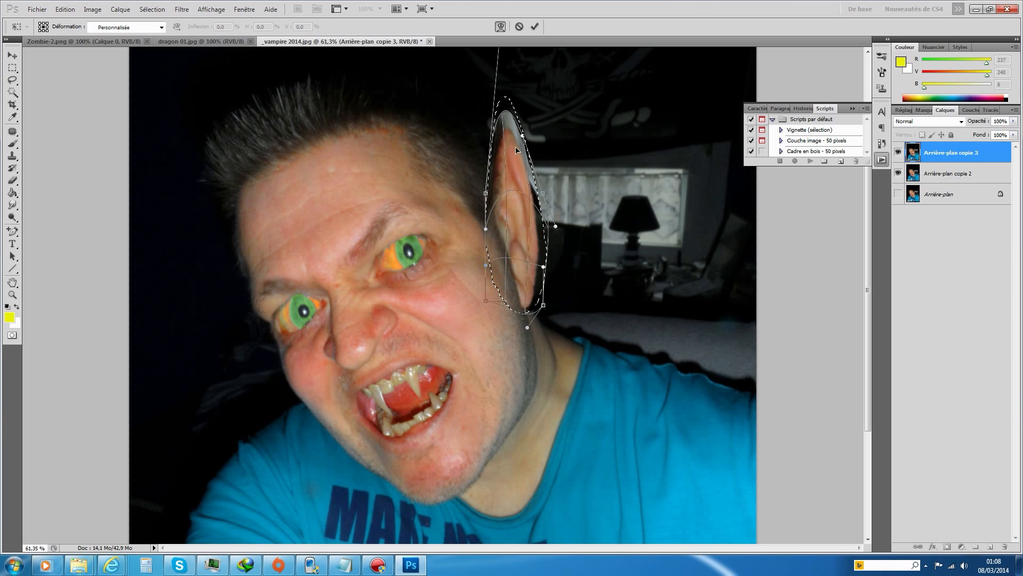
{"action": "left_click", "coordinate": [535, 26]}
{"action": "key", "text": "ctrl+d"}
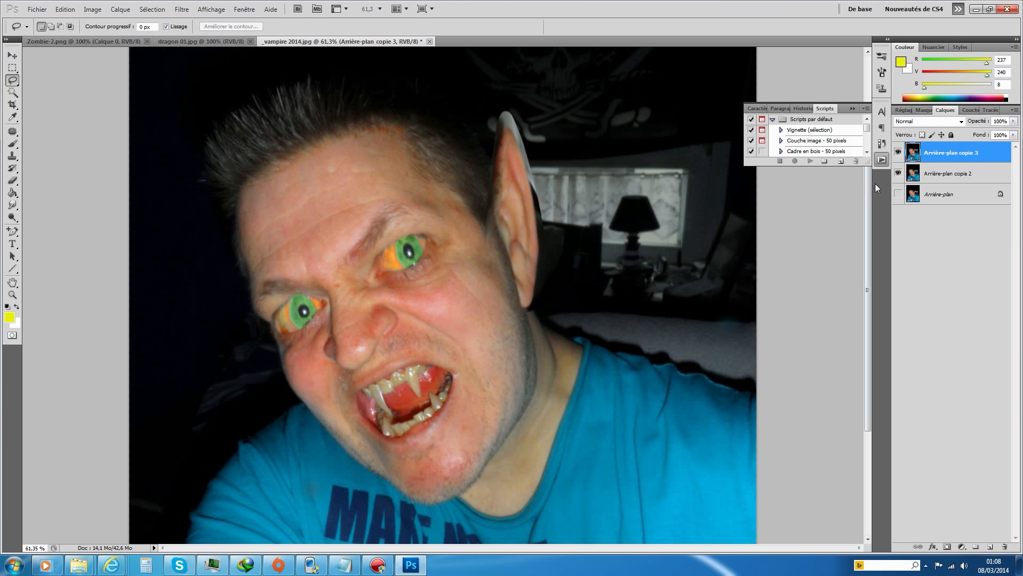
Add a layer mask to Arrière-plan copie 3 and brush black around the pointed ear to hide its background fringe
{"action": "left_click", "coordinate": [947, 548]}
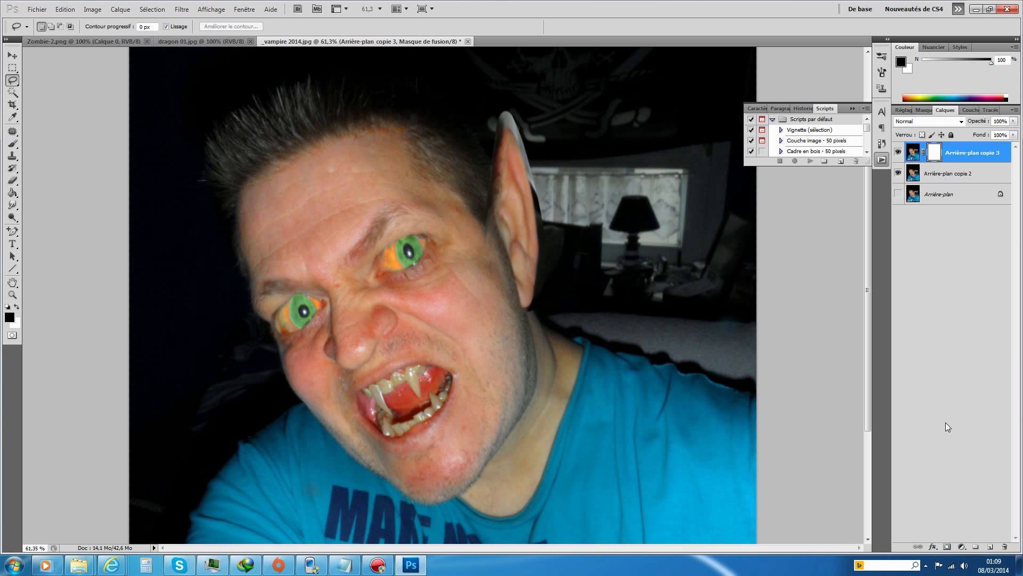
{"action": "left_click", "coordinate": [13, 144]}
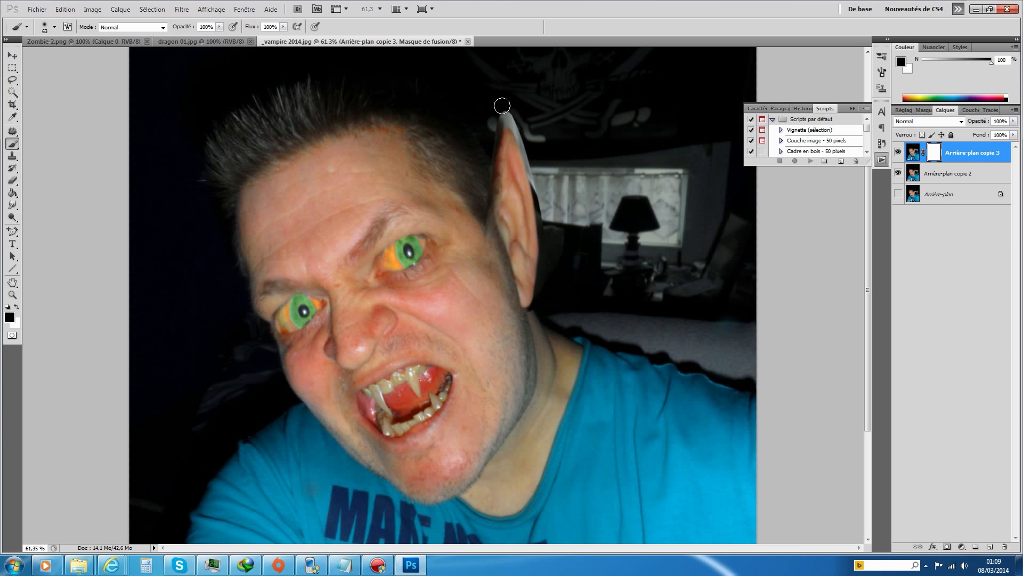
{"action": "mouse_move", "coordinate": [517, 125]}
{"action": "left_mouse_down"}
{"action": "mouse_move", "coordinate": [543, 229]}
{"action": "mouse_move", "coordinate": [544, 304]}
{"action": "mouse_move", "coordinate": [534, 315]}
{"action": "left_mouse_up"}
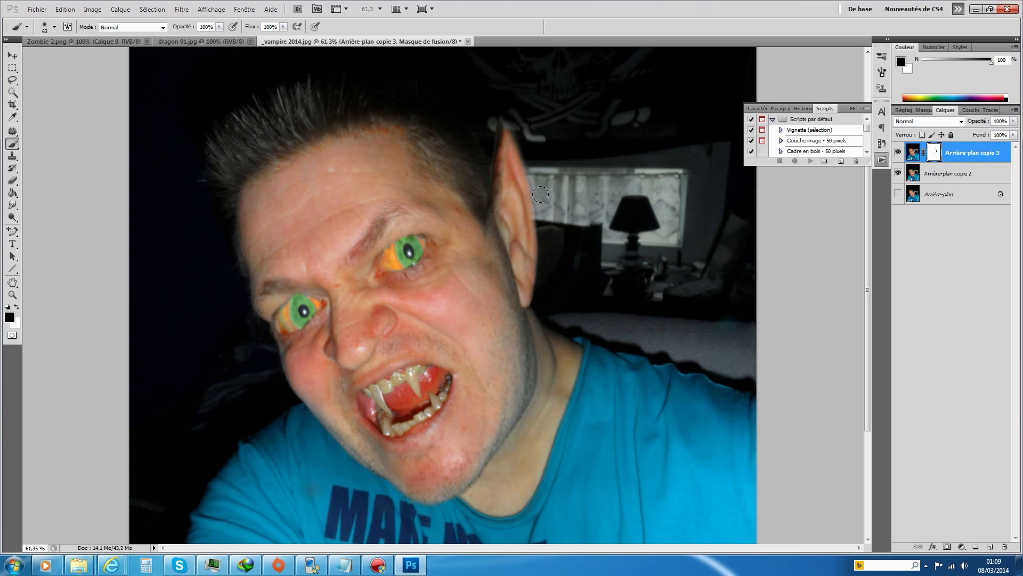
{"action": "left_click_drag", "start_coordinate": [499, 138], "coordinate": [493, 259]}
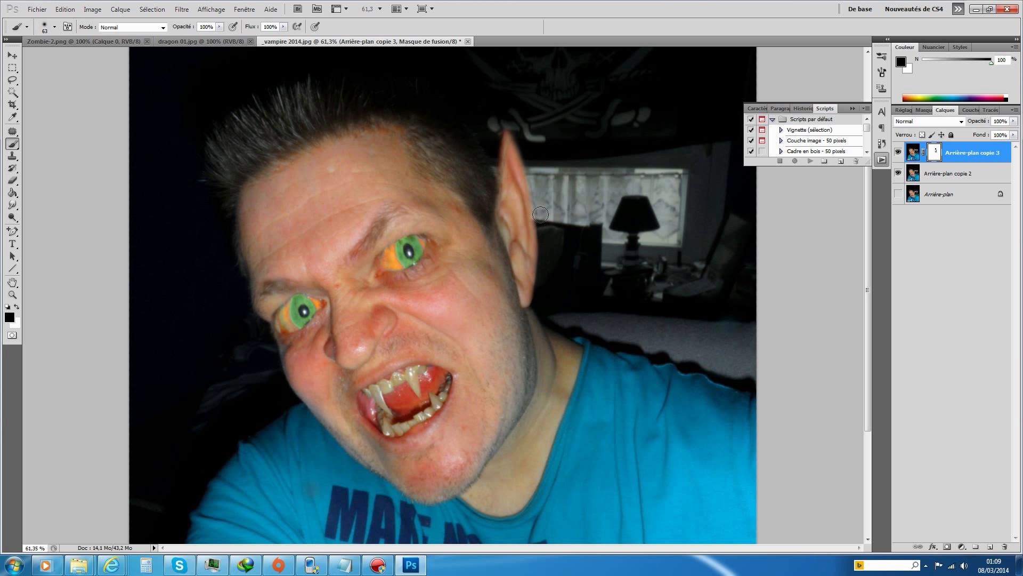
{"action": "left_click_drag", "start_coordinate": [538, 188], "coordinate": [527, 131]}
{"action": "left_click_drag", "start_coordinate": [543, 214], "coordinate": [534, 188]}
Refine the ear mask by painting white over the ear and black along its inner edge beside the head
{"action": "left_click", "coordinate": [17, 308]}
{"action": "mouse_move", "coordinate": [529, 229]}
{"action": "left_mouse_down"}
{"action": "mouse_move", "coordinate": [516, 184]}
{"action": "mouse_move", "coordinate": [520, 205]}
{"action": "mouse_move", "coordinate": [512, 188]}
{"action": "mouse_move", "coordinate": [496, 222]}
{"action": "left_mouse_up"}
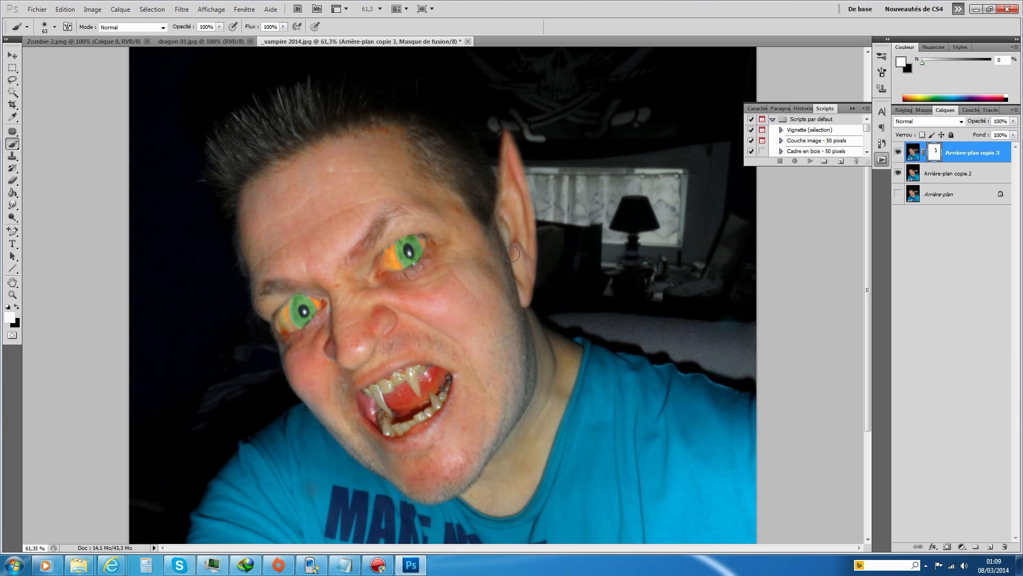
{"action": "left_click", "coordinate": [18, 308]}
{"action": "left_click_drag", "start_coordinate": [509, 258], "coordinate": [487, 204]}
Merge the visible layers and duplicate the merged layer as Arrière-plan copie 4
{"action": "left_click", "coordinate": [120, 10]}
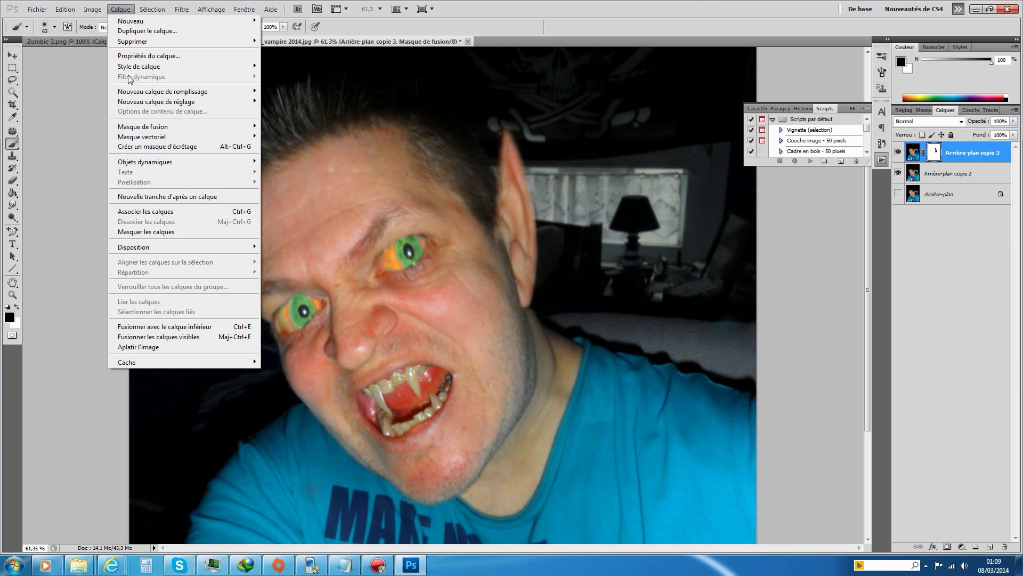
{"action": "left_click", "coordinate": [170, 337]}
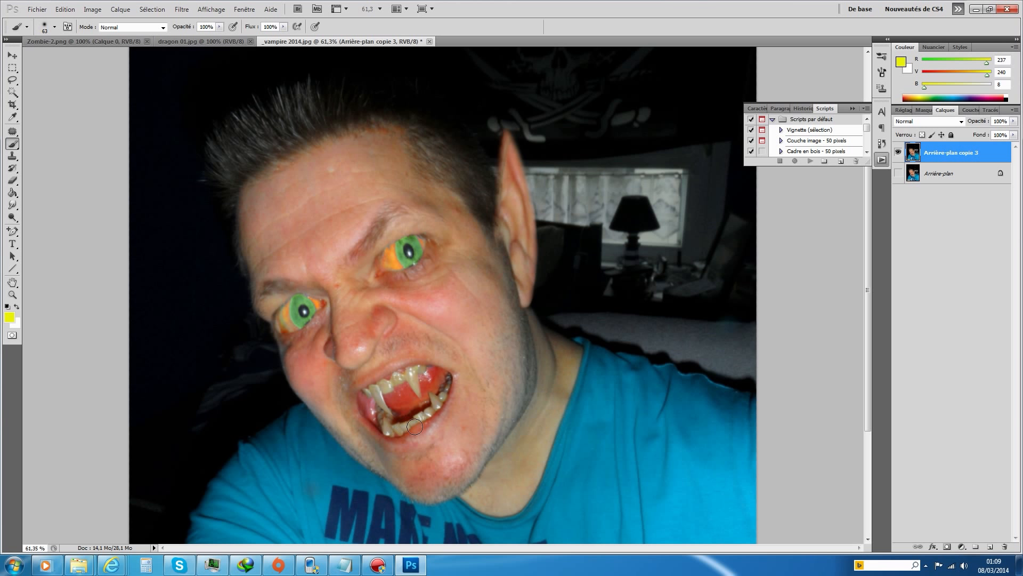
{"action": "right_click", "coordinate": [934, 154]}
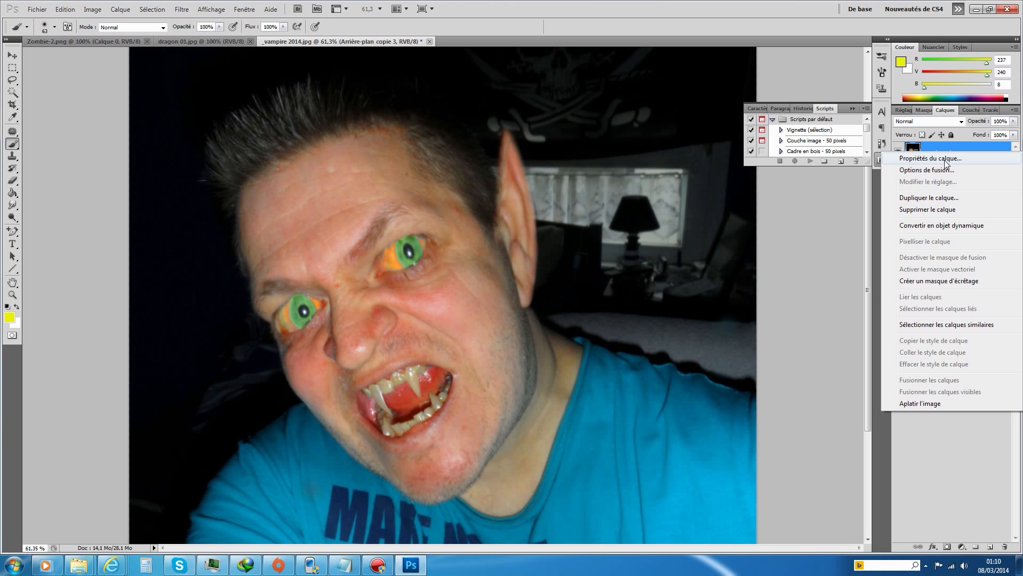
{"action": "left_click", "coordinate": [949, 198]}
{"action": "key", "text": "Return"}
Lasso the whole head from hair to chin, including the pointed ear, and add the missing cheek area to the selection
{"action": "key", "text": "l"}
{"action": "left_click_drag", "start_coordinate": [178, 134], "coordinate": [284, 76]}
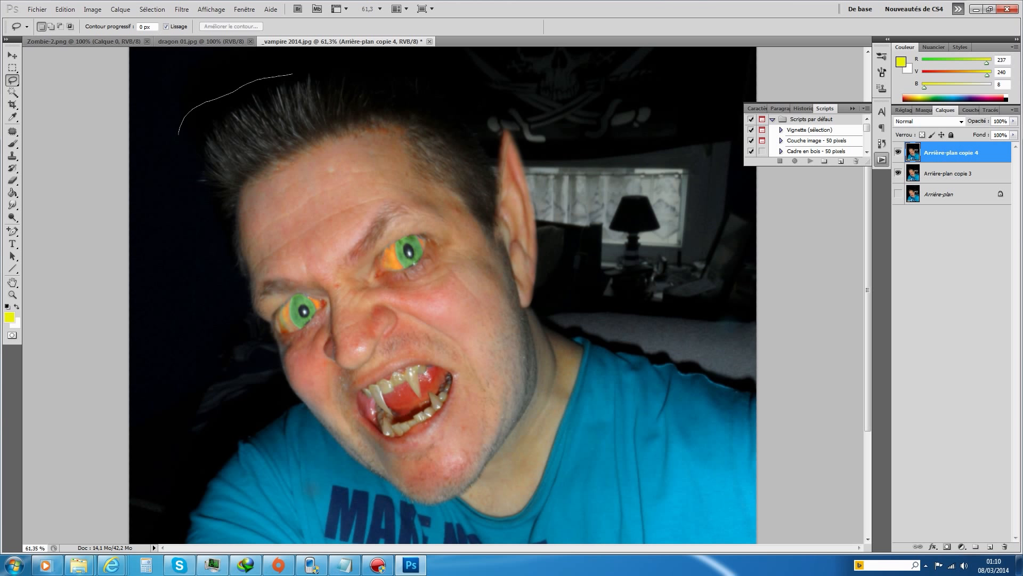
{"action": "mouse_move", "coordinate": [537, 131]}
{"action": "left_mouse_down"}
{"action": "mouse_move", "coordinate": [555, 213]}
{"action": "mouse_move", "coordinate": [557, 379]}
{"action": "left_mouse_up"}
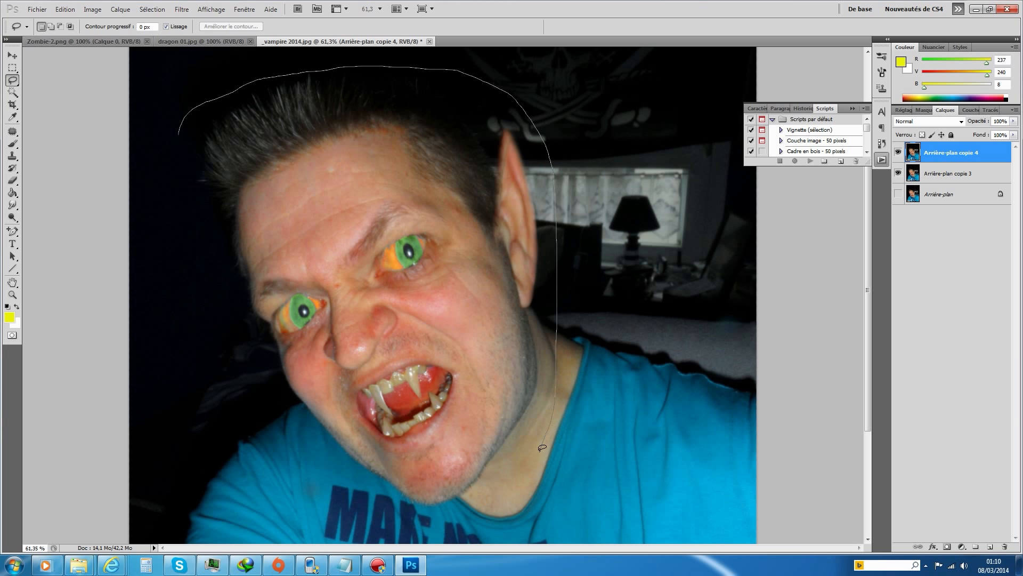
{"action": "left_click_drag", "start_coordinate": [460, 499], "coordinate": [447, 504]}
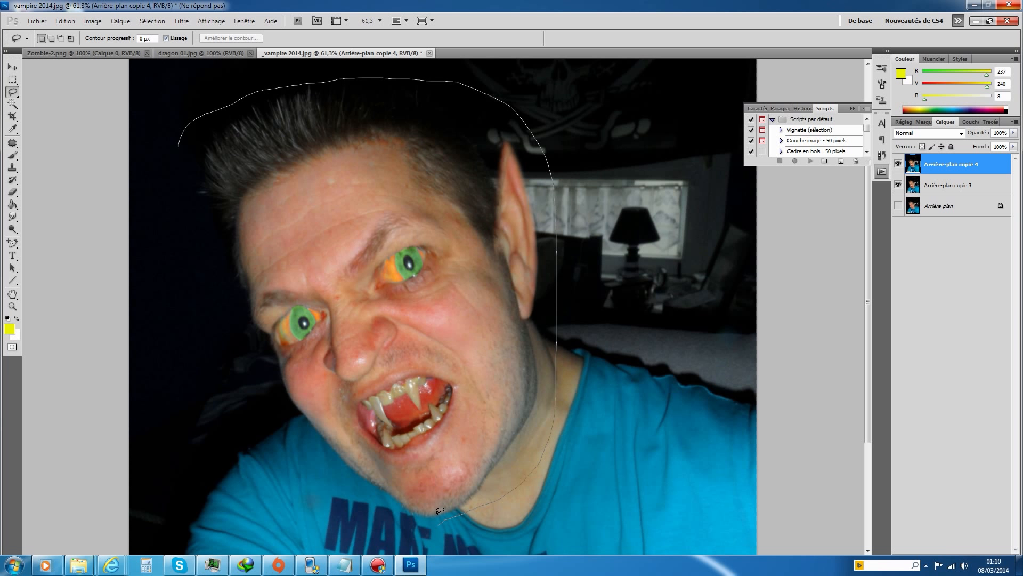
{"action": "mouse_move", "coordinate": [350, 476]}
{"action": "left_mouse_down"}
{"action": "mouse_move", "coordinate": [310, 464]}
{"action": "mouse_move", "coordinate": [297, 404]}
{"action": "mouse_move", "coordinate": [262, 368]}
{"action": "mouse_move", "coordinate": [183, 196]}
{"action": "left_mouse_up"}
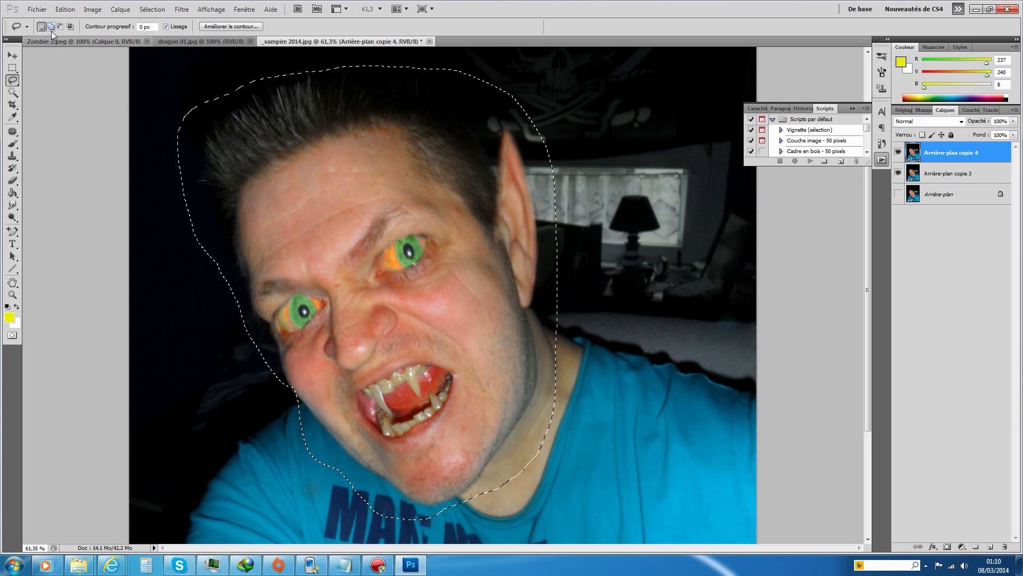
{"action": "left_click", "coordinate": [51, 27]}
{"action": "mouse_move", "coordinate": [270, 356]}
{"action": "left_mouse_down"}
{"action": "mouse_move", "coordinate": [275, 412]}
{"action": "mouse_move", "coordinate": [315, 437]}
{"action": "left_mouse_up"}
Warp the selected head freely, raising the hair, widening the forehead sideways and stretching the chin downward
{"action": "left_click", "coordinate": [70, 10]}
{"action": "mouse_move", "coordinate": [130, 220]}
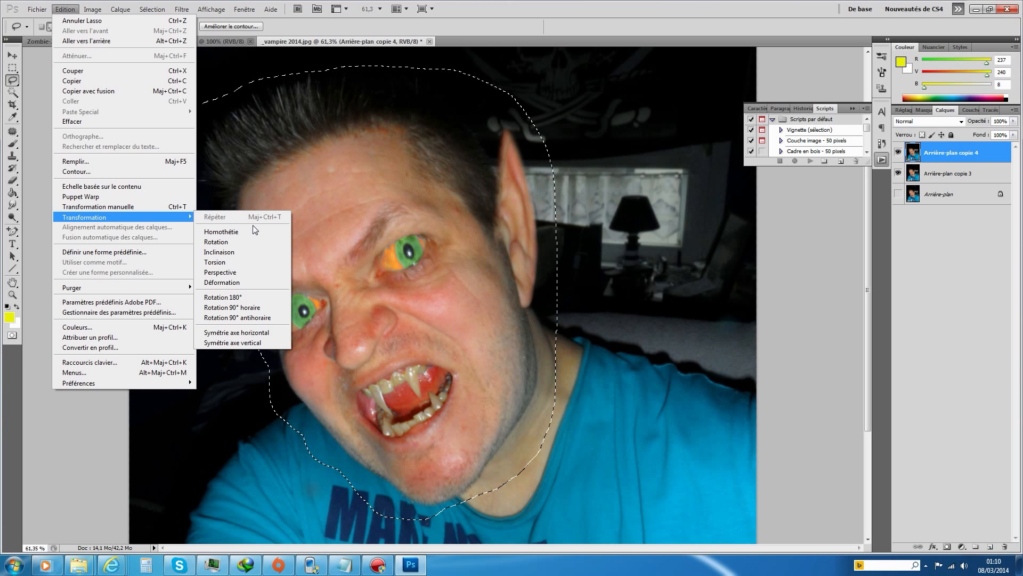
{"action": "left_click", "coordinate": [247, 281]}
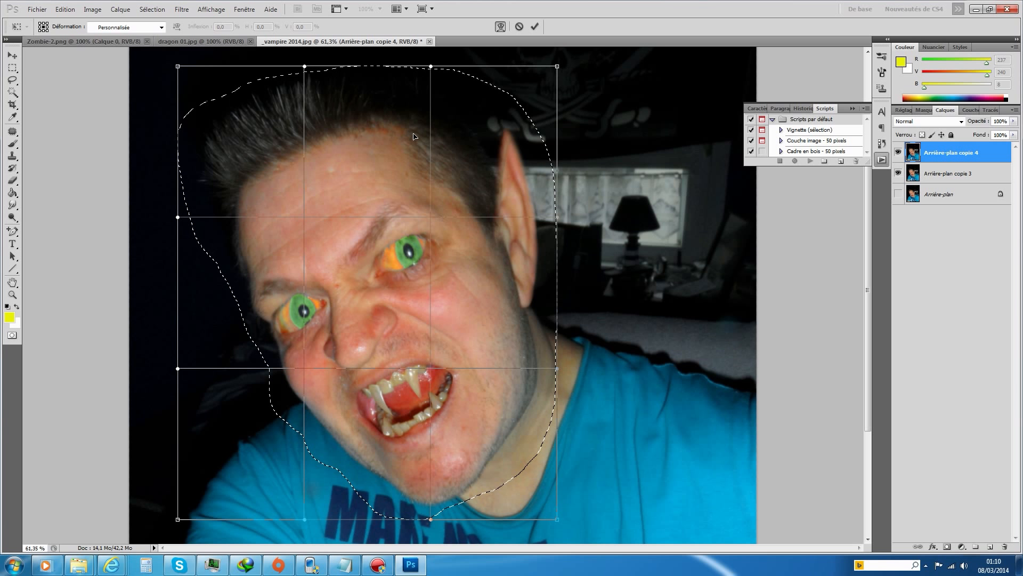
{"action": "left_click_drag", "start_coordinate": [416, 136], "coordinate": [428, 129]}
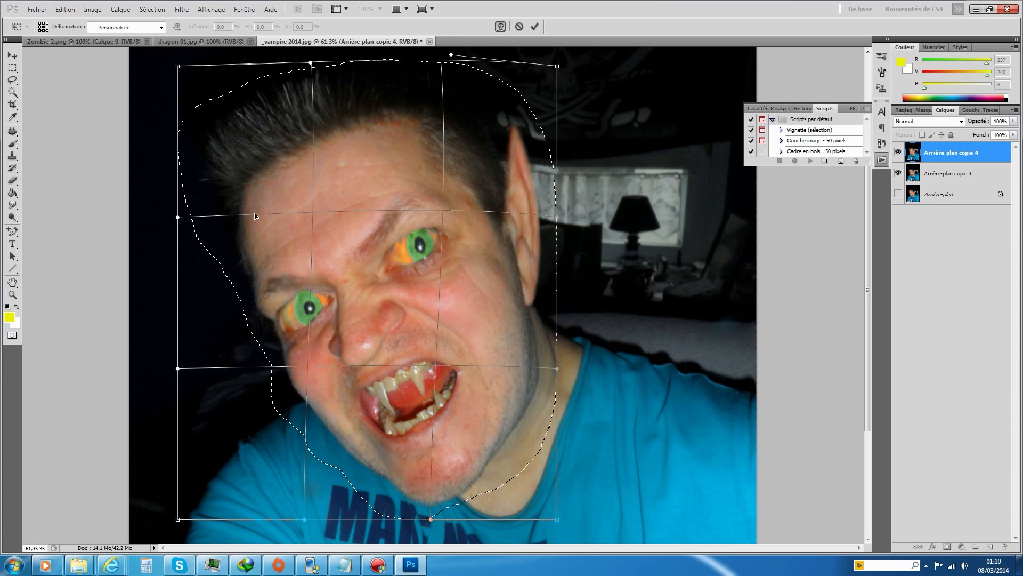
{"action": "left_click_drag", "start_coordinate": [256, 215], "coordinate": [217, 244]}
{"action": "left_click_drag", "start_coordinate": [440, 495], "coordinate": [442, 527]}
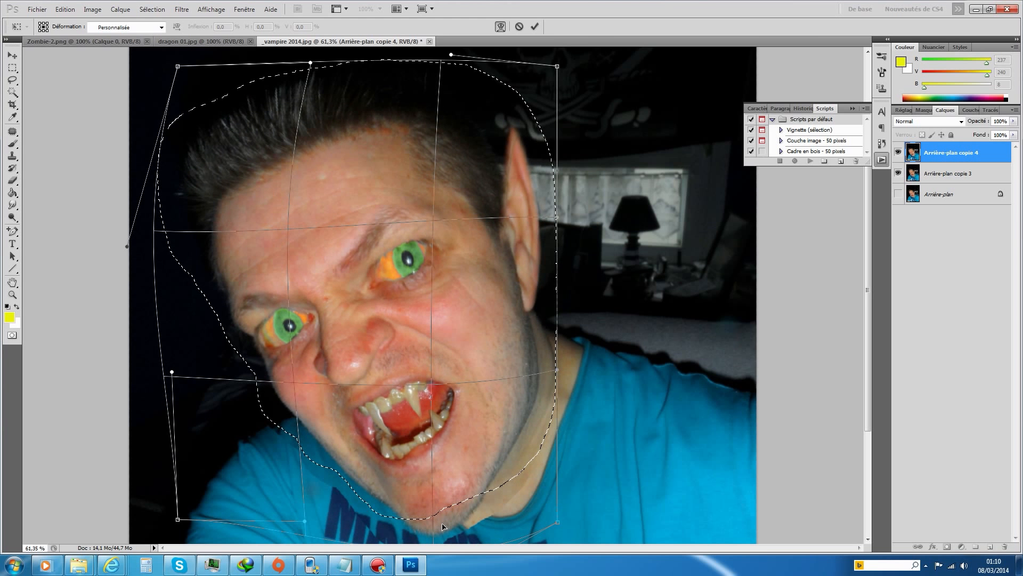
Adjust the warp around the jaw and cheek, apply it and deselect the head
{"action": "mouse_move", "coordinate": [340, 444]}
{"action": "left_mouse_down"}
{"action": "mouse_move", "coordinate": [341, 428]}
{"action": "mouse_move", "coordinate": [327, 428]}
{"action": "left_mouse_up"}
{"action": "mouse_move", "coordinate": [480, 347]}
{"action": "left_mouse_down"}
{"action": "mouse_move", "coordinate": [495, 341]}
{"action": "mouse_move", "coordinate": [479, 353]}
{"action": "left_mouse_up"}
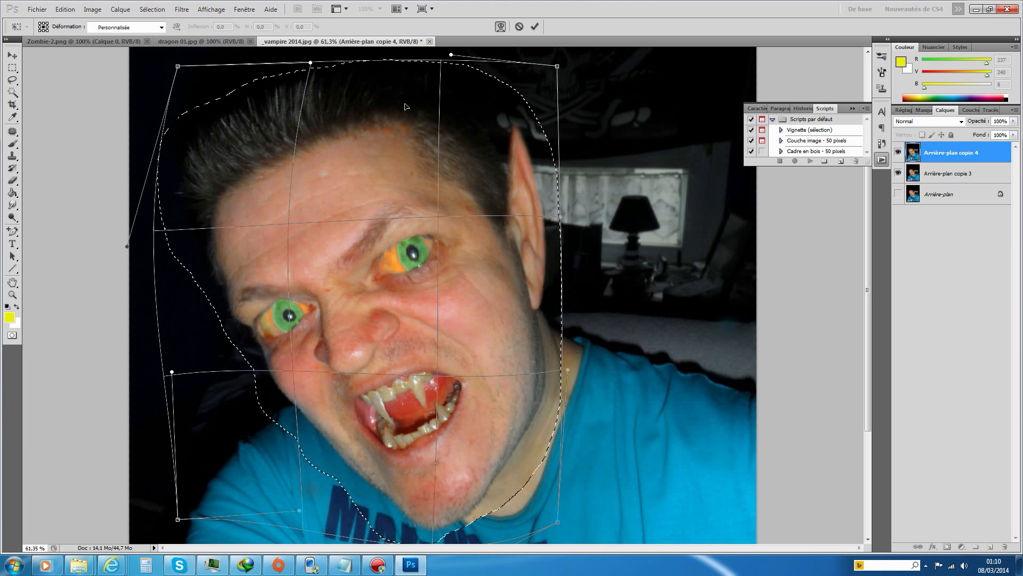
{"action": "left_click", "coordinate": [536, 27]}
{"action": "left_click", "coordinate": [151, 9]}
{"action": "left_click", "coordinate": [178, 31]}
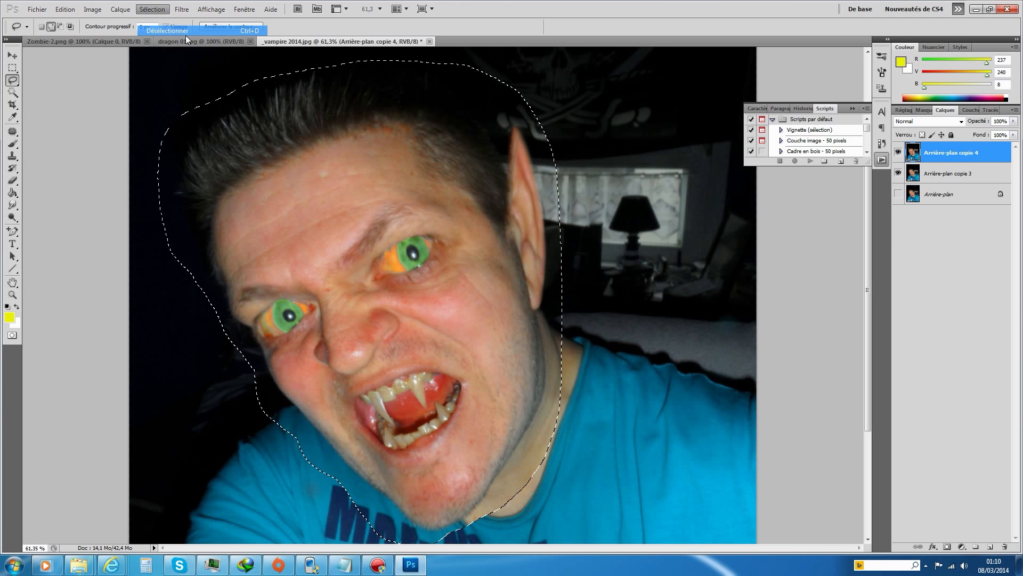
Add a layer mask to Arrière-plan copie 4 and brush black over the shirt lettering beside the chin
{"action": "left_click", "coordinate": [947, 546]}
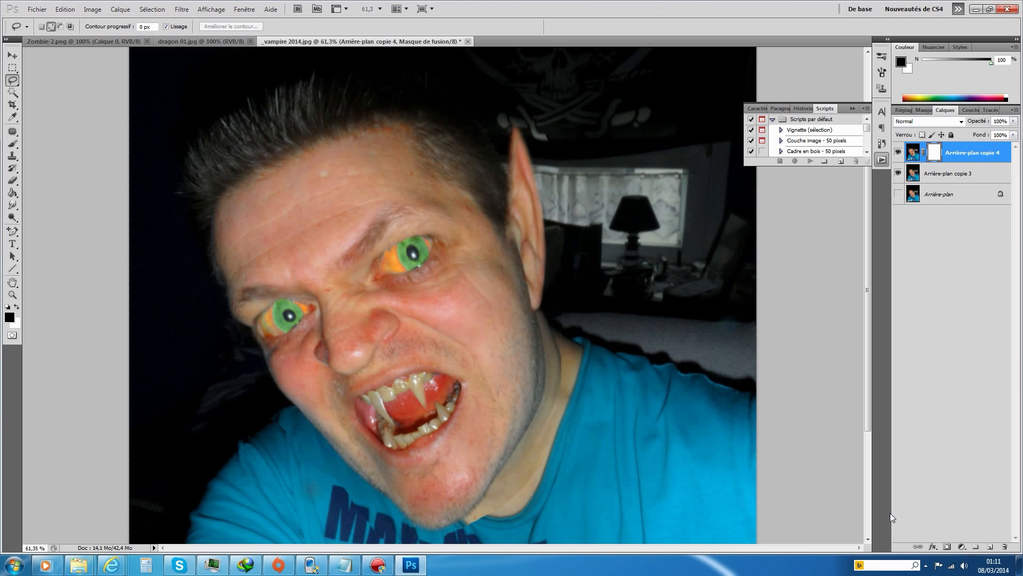
{"action": "left_click", "coordinate": [13, 144]}
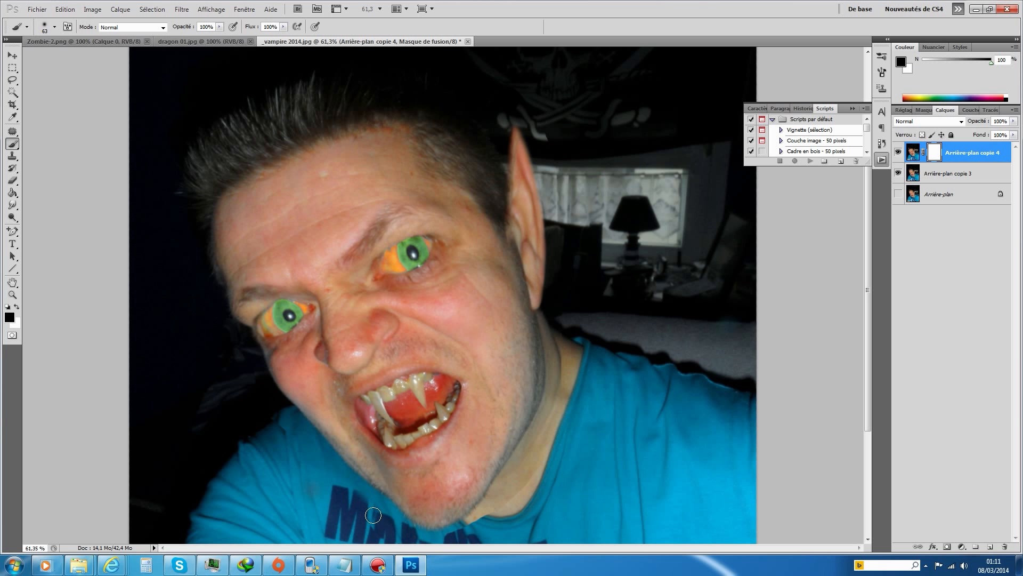
{"action": "left_click_drag", "start_coordinate": [377, 502], "coordinate": [371, 544]}
Invert the layer mask back and forth to compare the warped head with the layer below
{"action": "key", "text": "ctrl+i"}
{"action": "key", "text": "ctrl+i"}
{"action": "key", "text": "ctrl+i"}
{"action": "key", "text": "ctrl+i"}
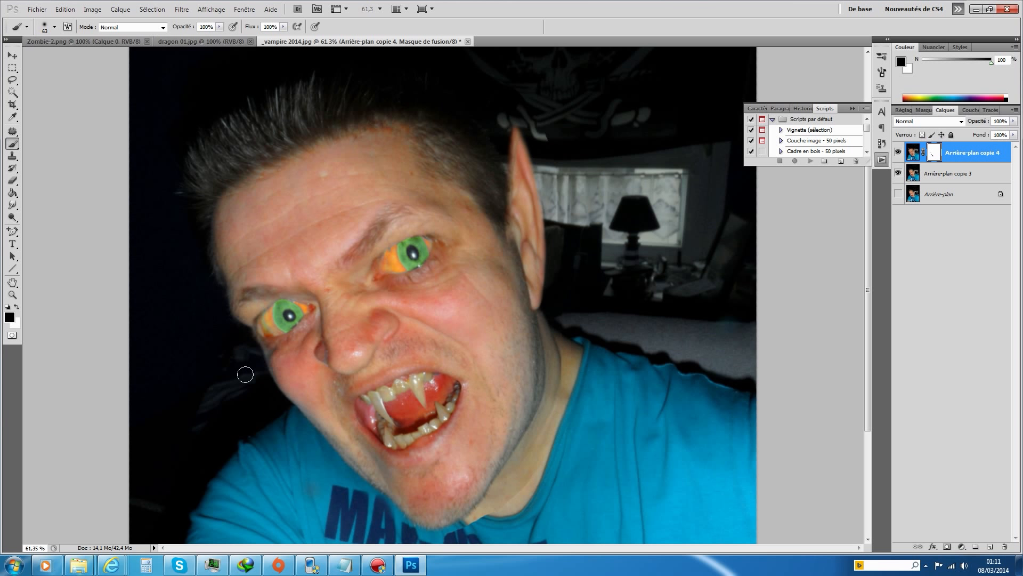
Brush black on the mask beside the cheek, along the neck and collar, and under the chin to blend the warped edges
{"action": "mouse_move", "coordinate": [247, 351]}
{"action": "left_mouse_down"}
{"action": "mouse_move", "coordinate": [252, 384]}
{"action": "mouse_move", "coordinate": [244, 366]}
{"action": "left_mouse_up"}
{"action": "mouse_move", "coordinate": [492, 513]}
{"action": "left_mouse_down"}
{"action": "mouse_move", "coordinate": [467, 525]}
{"action": "mouse_move", "coordinate": [522, 496]}
{"action": "left_mouse_up"}
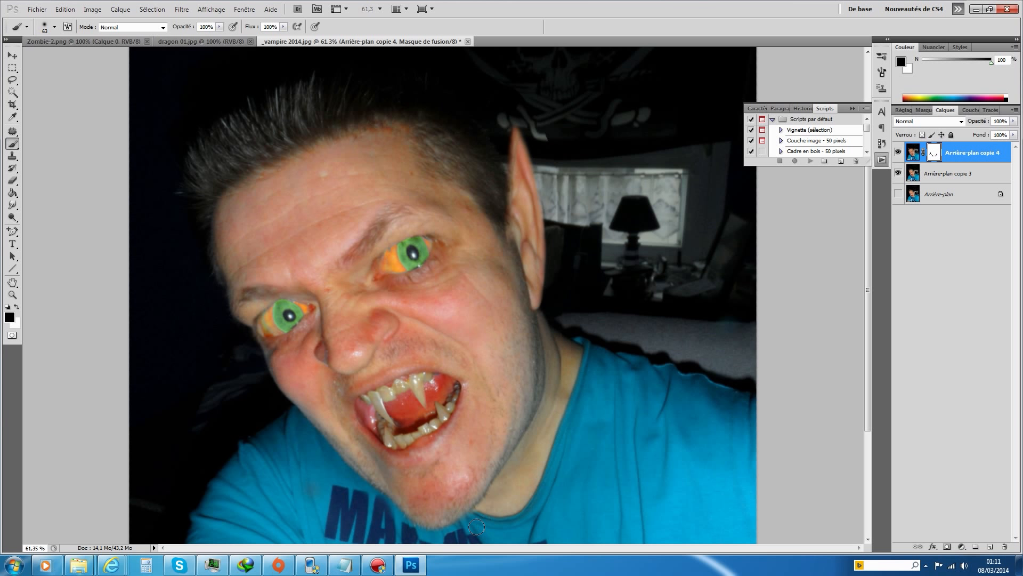
{"action": "mouse_move", "coordinate": [460, 531]}
{"action": "left_mouse_down"}
{"action": "mouse_move", "coordinate": [413, 540]}
{"action": "mouse_move", "coordinate": [428, 540]}
{"action": "left_mouse_up"}
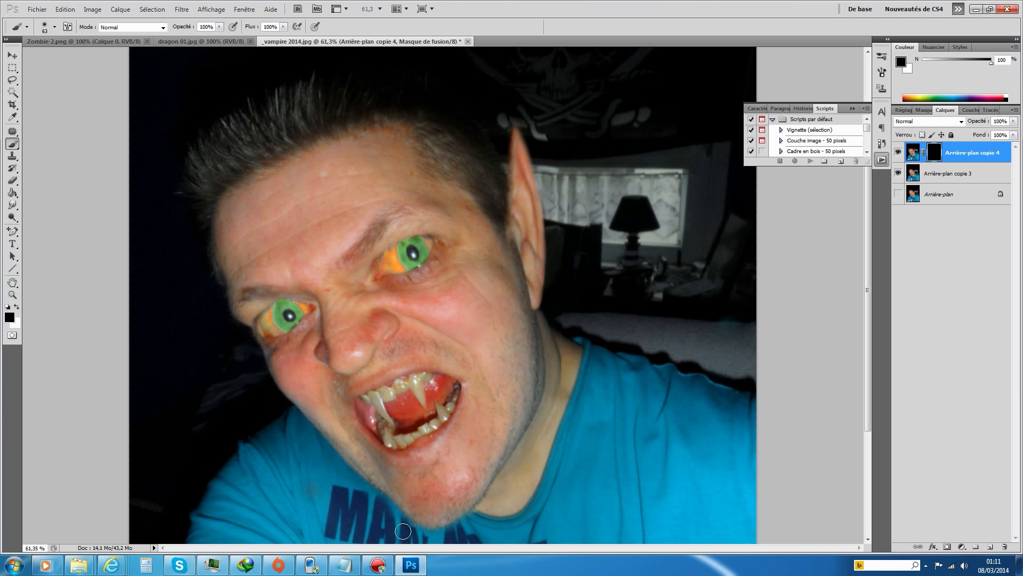
{"action": "scroll", "coordinate": [633, 482], "scroll_direction": "down", "scroll_amount": 2}
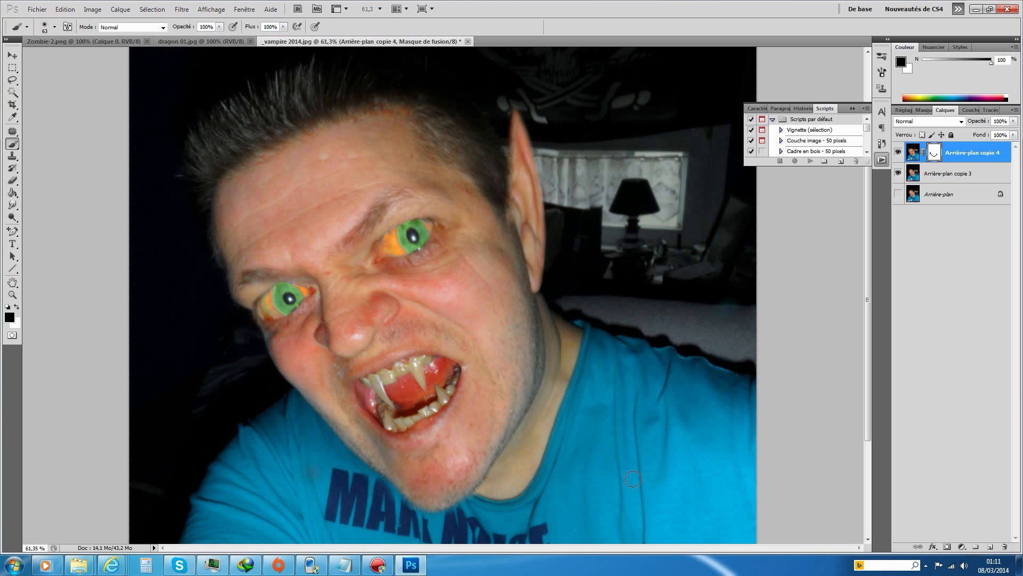
{"action": "scroll", "coordinate": [473, 336], "scroll_direction": "up", "scroll_amount": 4}
{"action": "scroll", "coordinate": [474, 336], "scroll_direction": "up", "scroll_amount": 1}
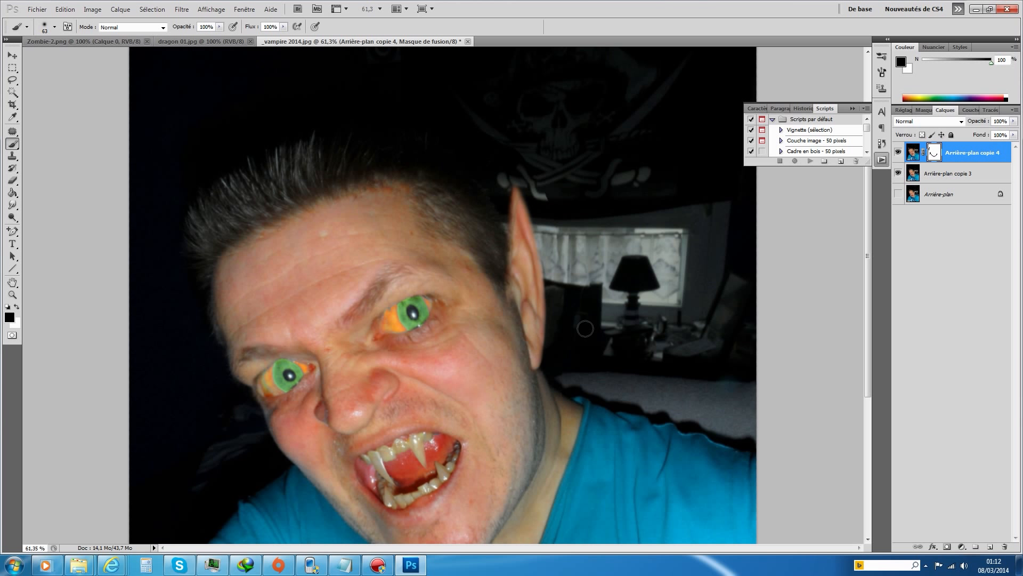
{"action": "scroll", "coordinate": [638, 472], "scroll_direction": "down", "scroll_amount": 1}
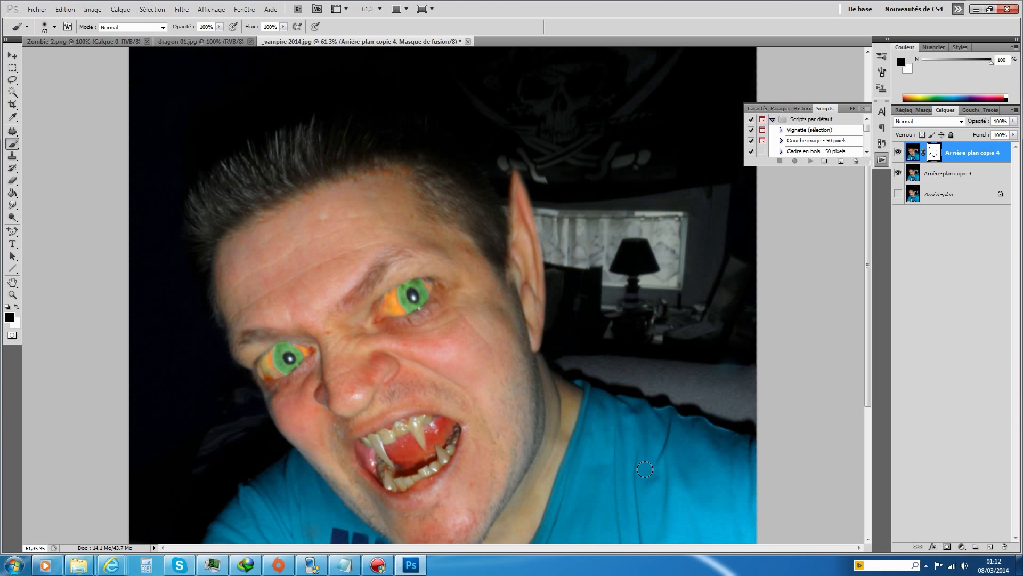
Set the brush size to 27 px and touch up the mask on the shirt edge beside the chin
{"action": "scroll", "coordinate": [645, 469], "scroll_direction": "down", "scroll_amount": 6}
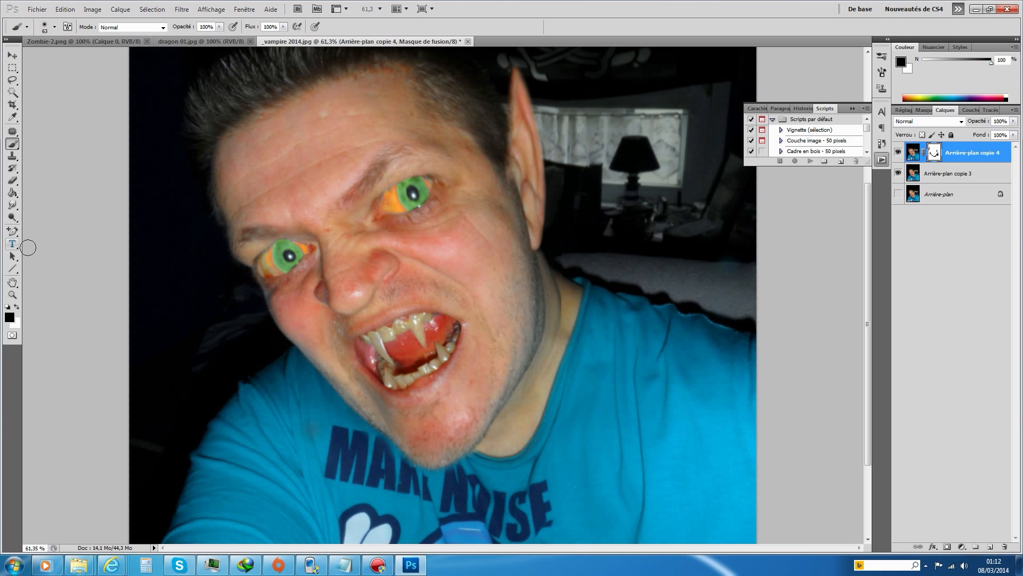
{"action": "left_click", "coordinate": [53, 27]}
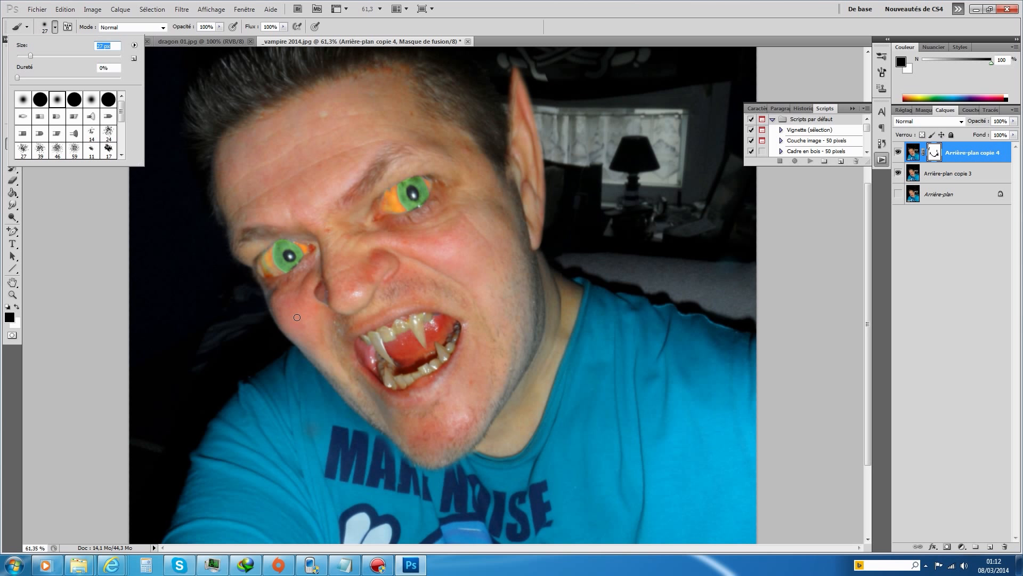
{"action": "left_click", "coordinate": [389, 448]}
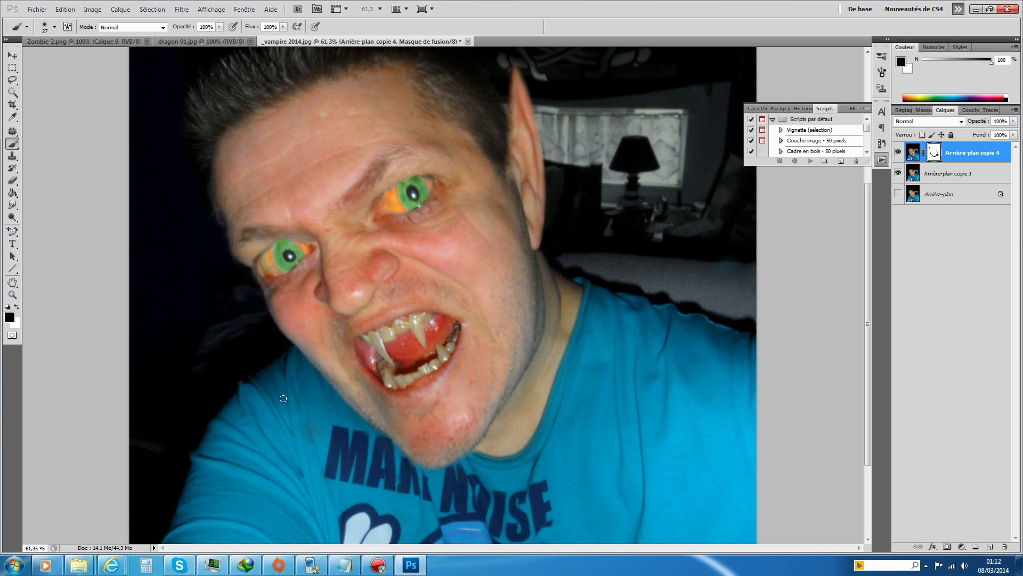
{"action": "scroll", "coordinate": [283, 399], "scroll_direction": "up", "scroll_amount": 5}
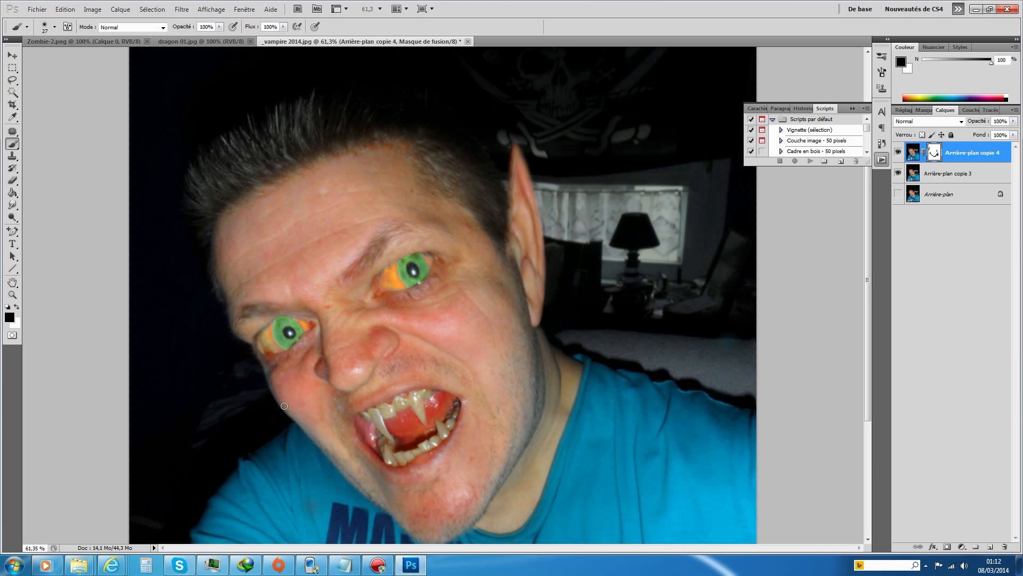
Set the brush size to 97 px and paint black on the mask over the background beside the pointed ear
{"action": "left_click", "coordinate": [13, 294]}
{"action": "right_click", "coordinate": [468, 256]}
{"action": "left_click", "coordinate": [482, 262]}
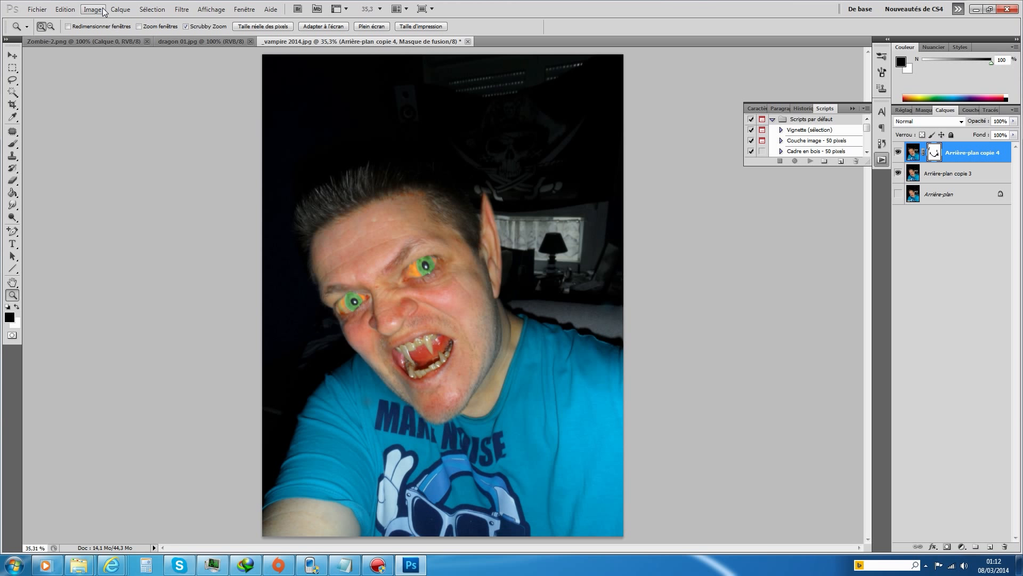
{"action": "left_click", "coordinate": [119, 10]}
{"action": "left_click", "coordinate": [59, 140]}
{"action": "left_click", "coordinate": [12, 144]}
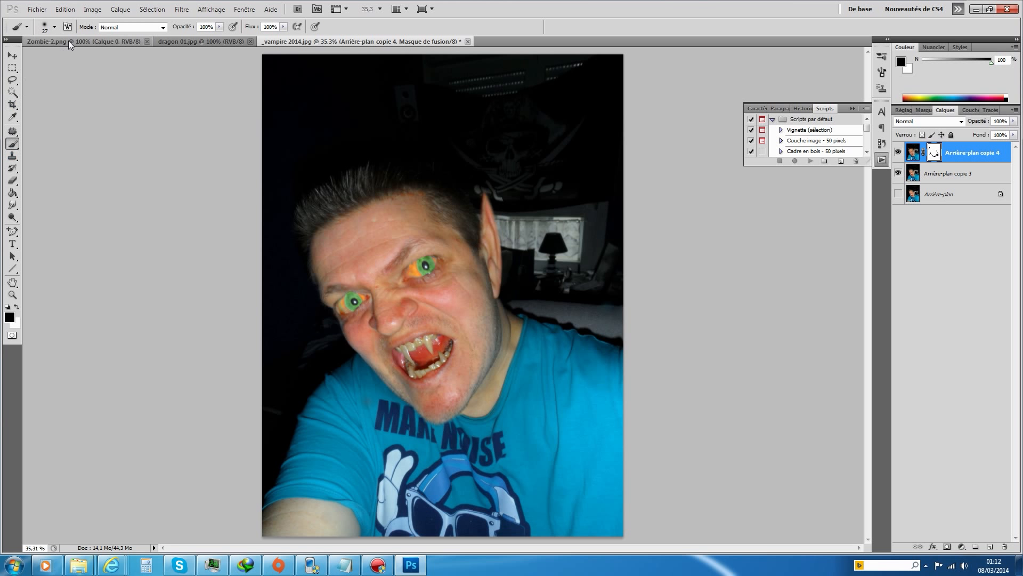
{"action": "left_click", "coordinate": [55, 28]}
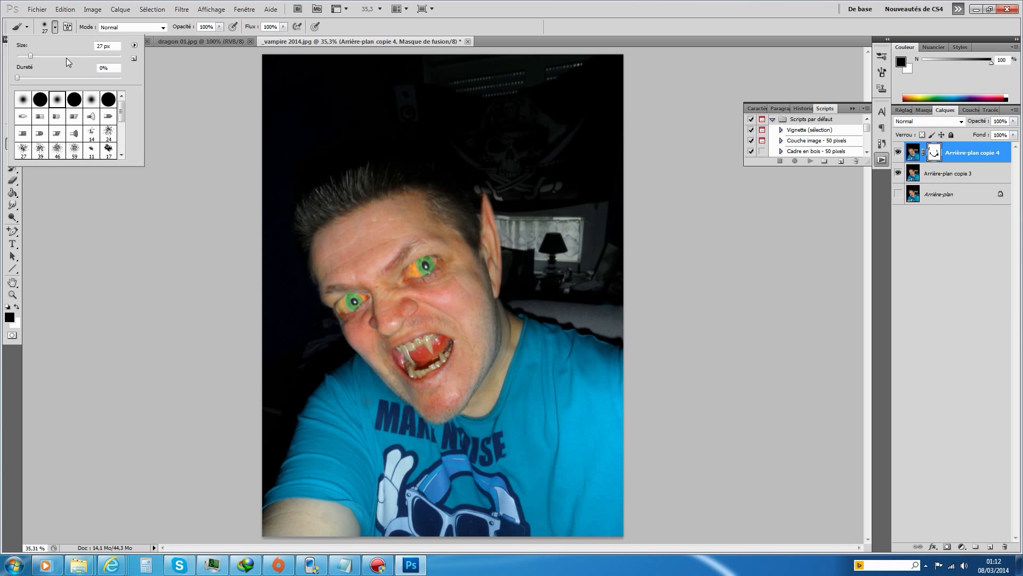
{"action": "left_click", "coordinate": [512, 253]}
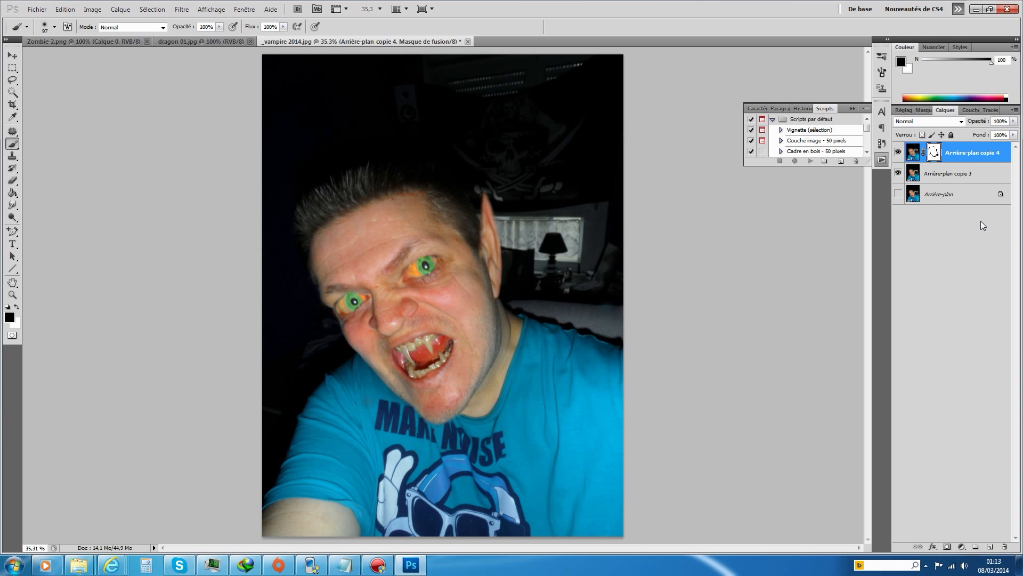
Merge the visible layers and duplicate the merged layer as Arrière-plan copie 5
{"action": "left_click", "coordinate": [159, 13]}
{"action": "mouse_move", "coordinate": [121, 9]}
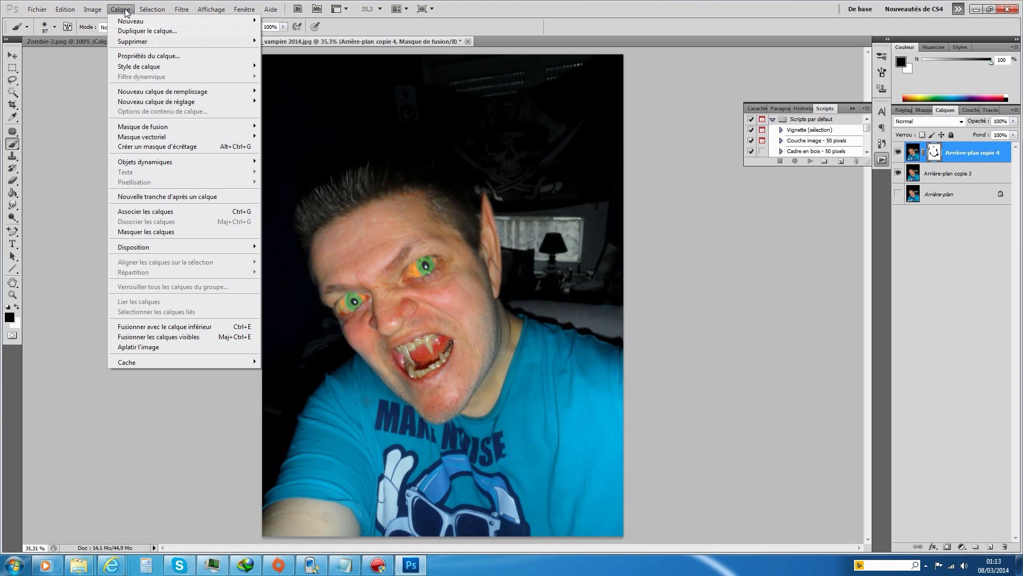
{"action": "left_click", "coordinate": [169, 342]}
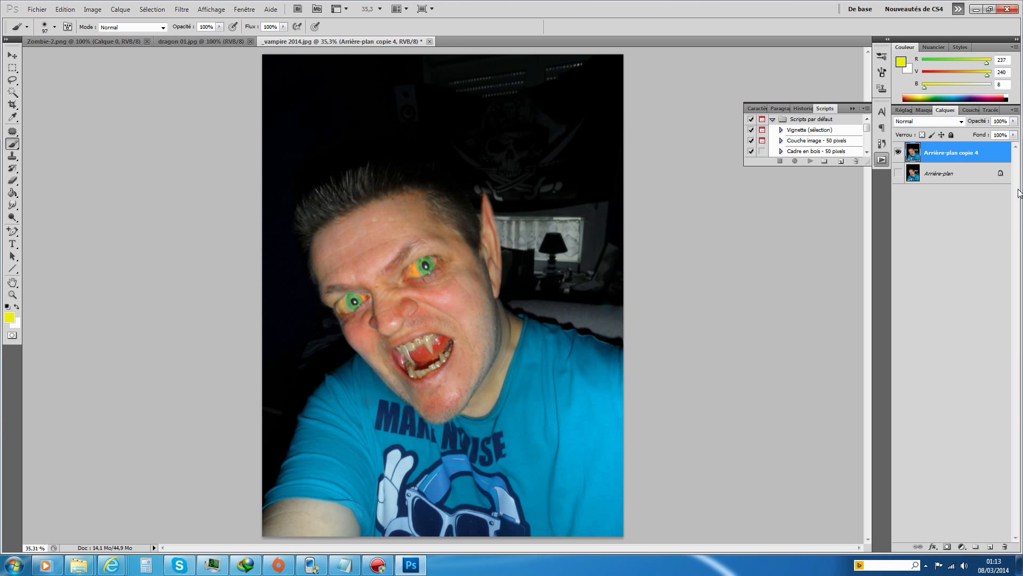
{"action": "right_click", "coordinate": [942, 154]}
{"action": "left_click", "coordinate": [928, 197]}
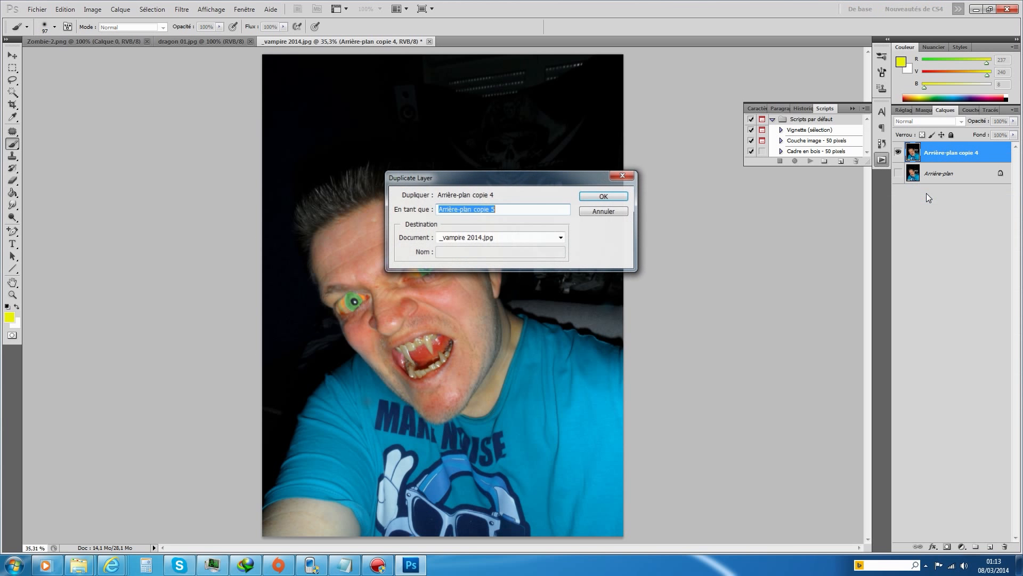
{"action": "left_click", "coordinate": [602, 197]}
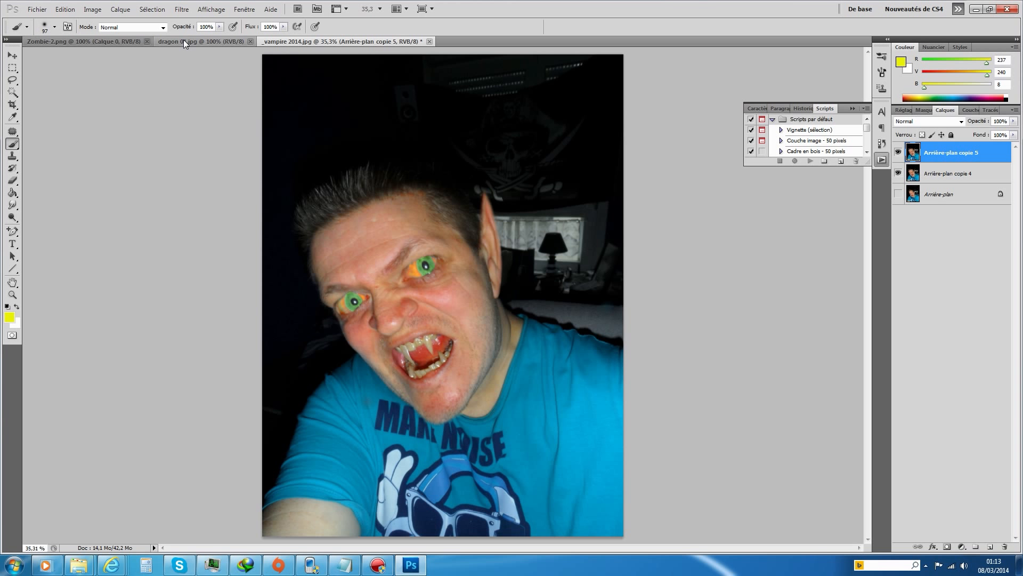
Look at Zombie-2.png, then check the pixel dimensions of _vampire 2014.jpg without changing them
{"action": "left_click", "coordinate": [103, 41]}
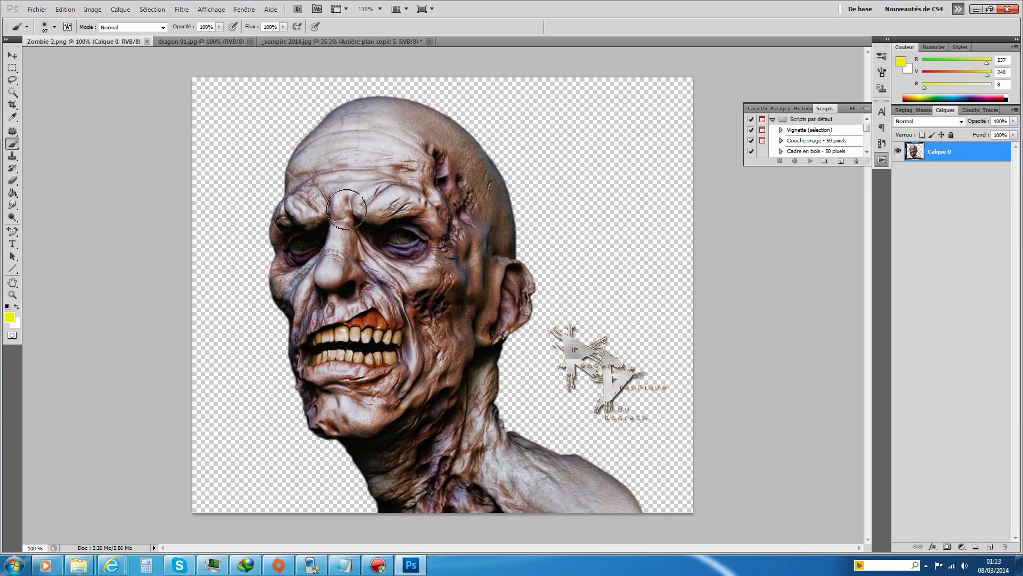
{"action": "left_click", "coordinate": [359, 43]}
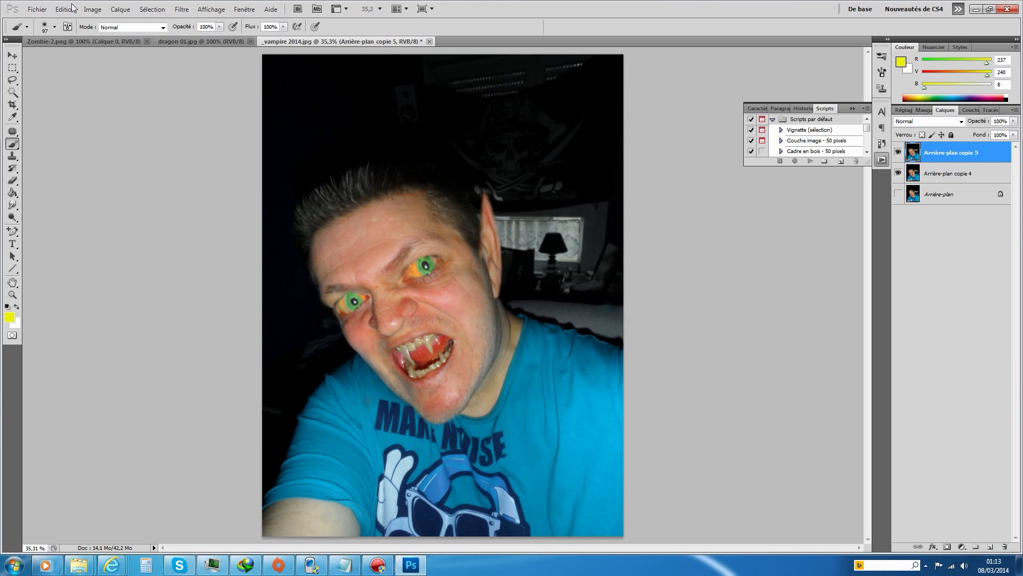
{"action": "left_click", "coordinate": [92, 11]}
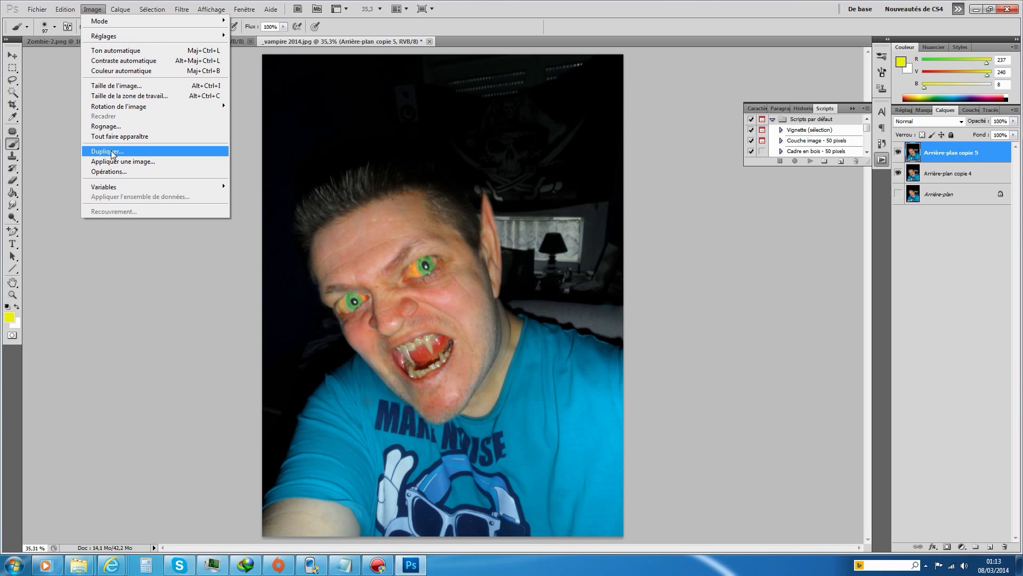
{"action": "left_click", "coordinate": [117, 86]}
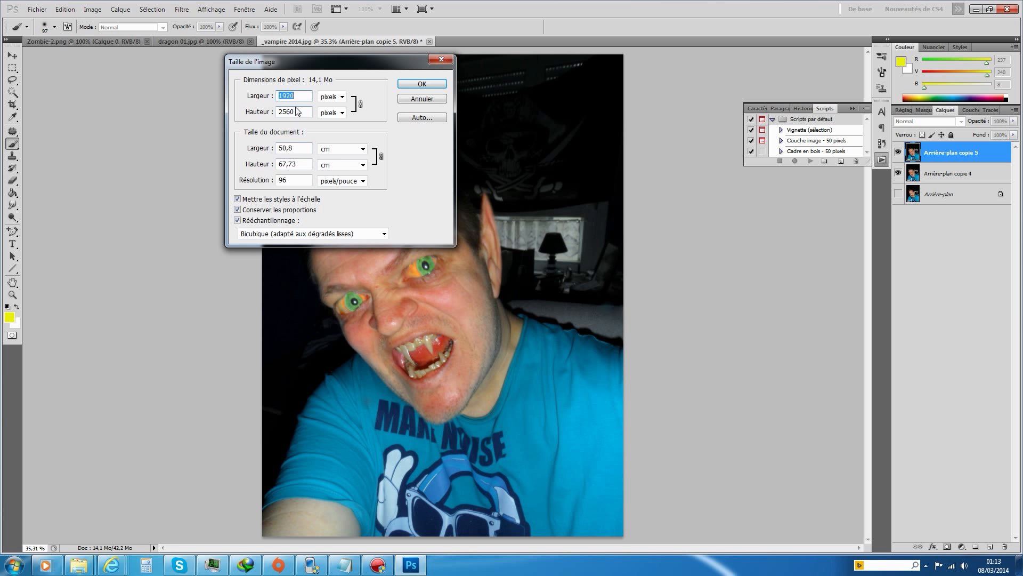
{"action": "left_click", "coordinate": [421, 99]}
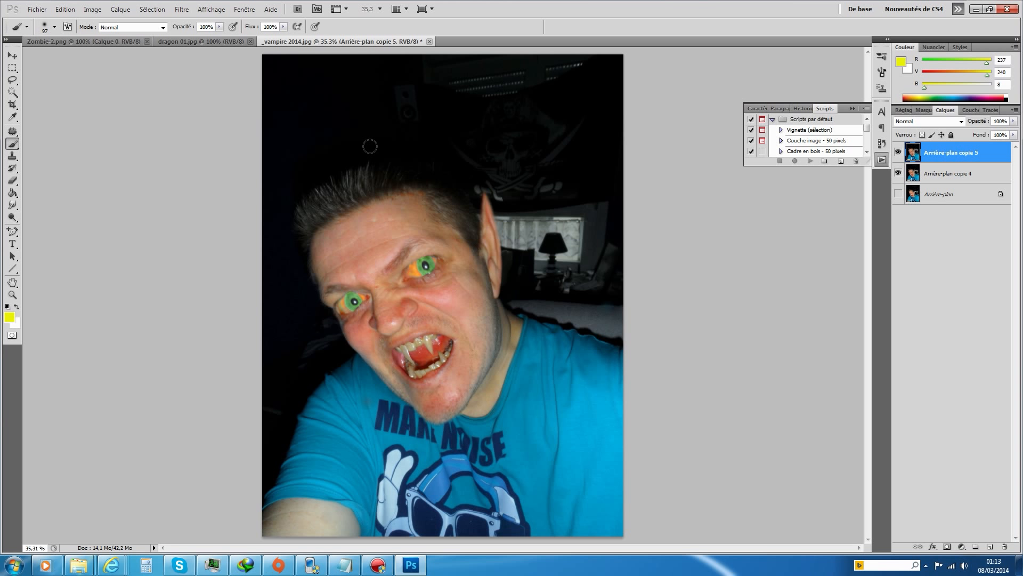
{"action": "left_click", "coordinate": [69, 12]}
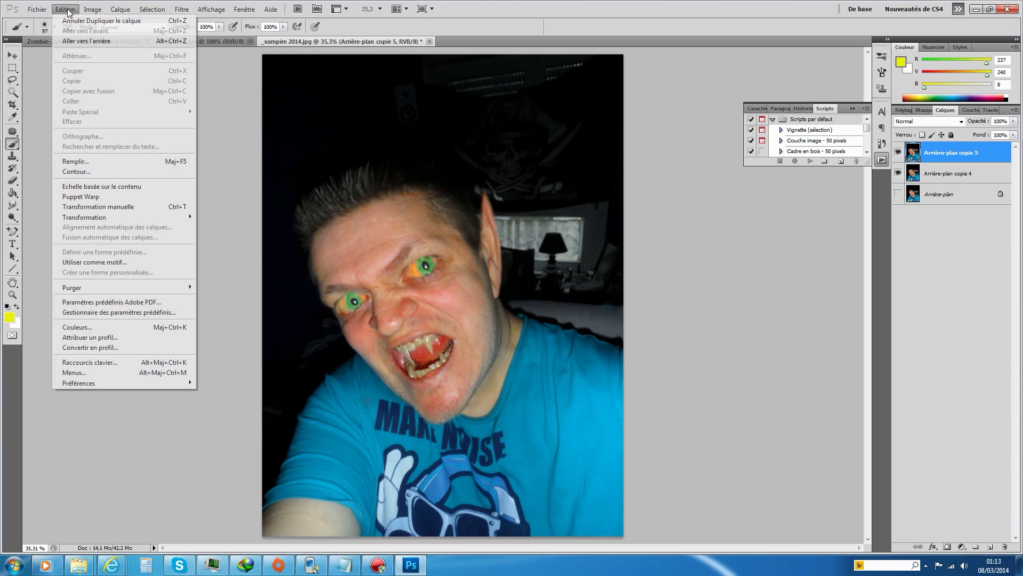
{"action": "left_click", "coordinate": [110, 253]}
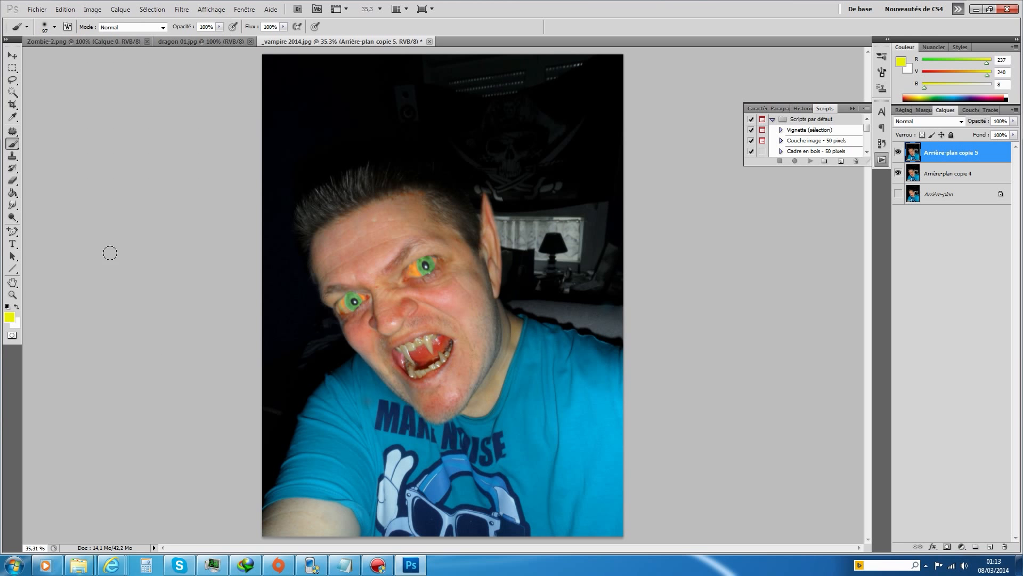
Resize Zombie-2.png to a height of 1800 pixels, keeping its proportions
{"action": "left_click", "coordinate": [90, 41]}
{"action": "left_click", "coordinate": [92, 11]}
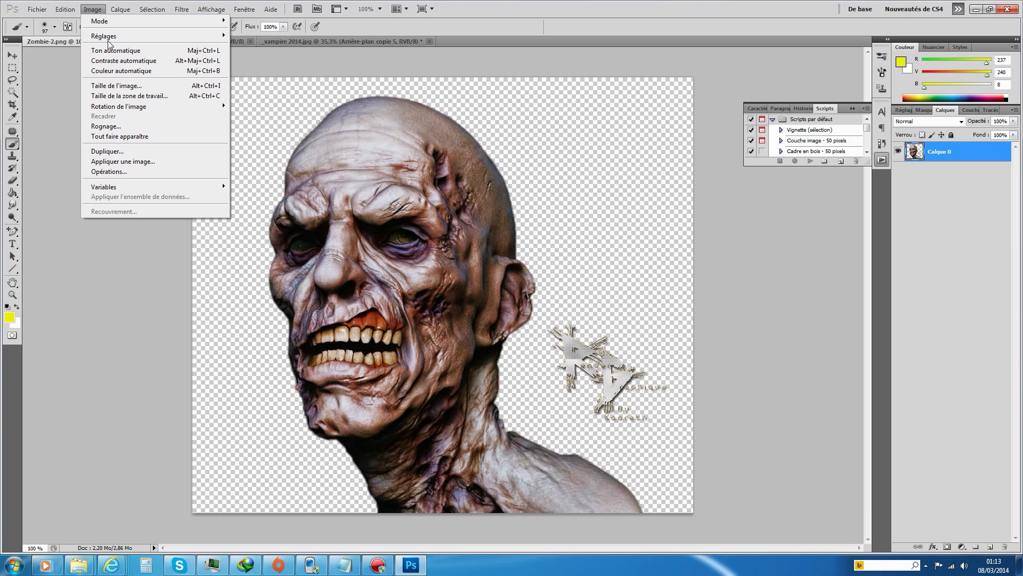
{"action": "left_click", "coordinate": [127, 90]}
{"action": "key", "text": "Tab"}
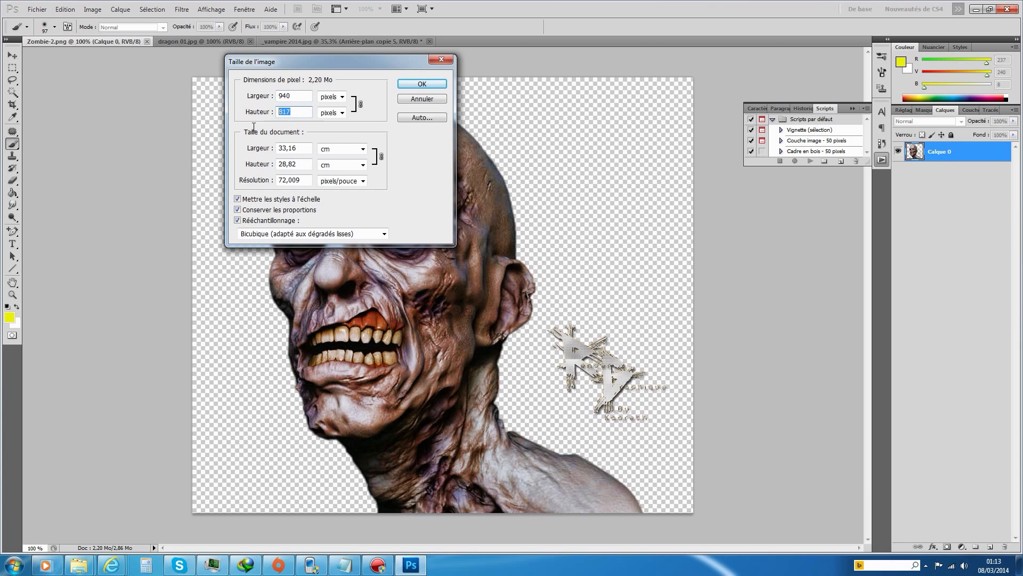
{"action": "type", "text": "1800"}
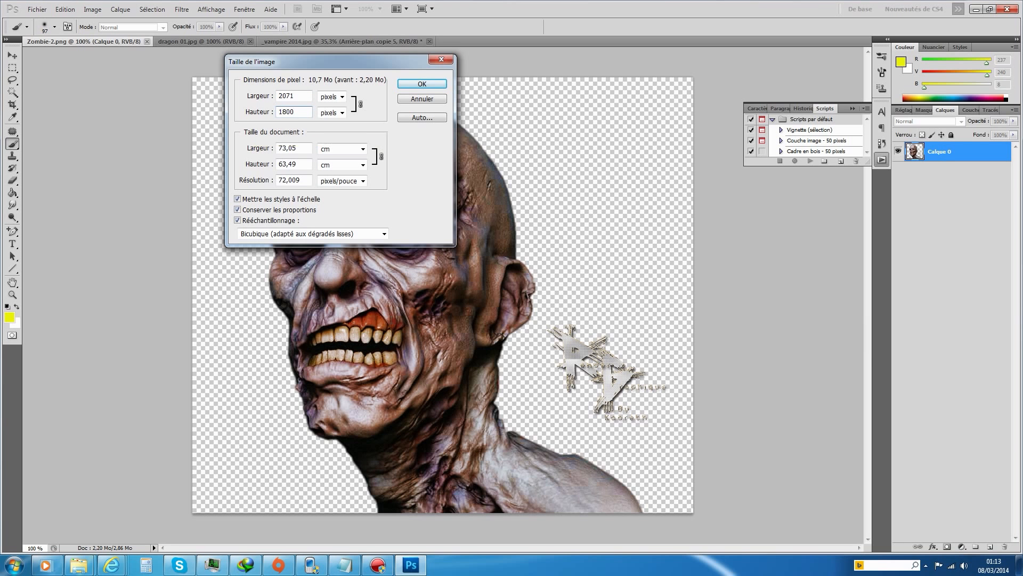
{"action": "key", "text": "Return"}
Copy the entire Zombie-2.png image and paste it as a new layer into _vampire 2014.jpg
{"action": "left_click", "coordinate": [151, 9]}
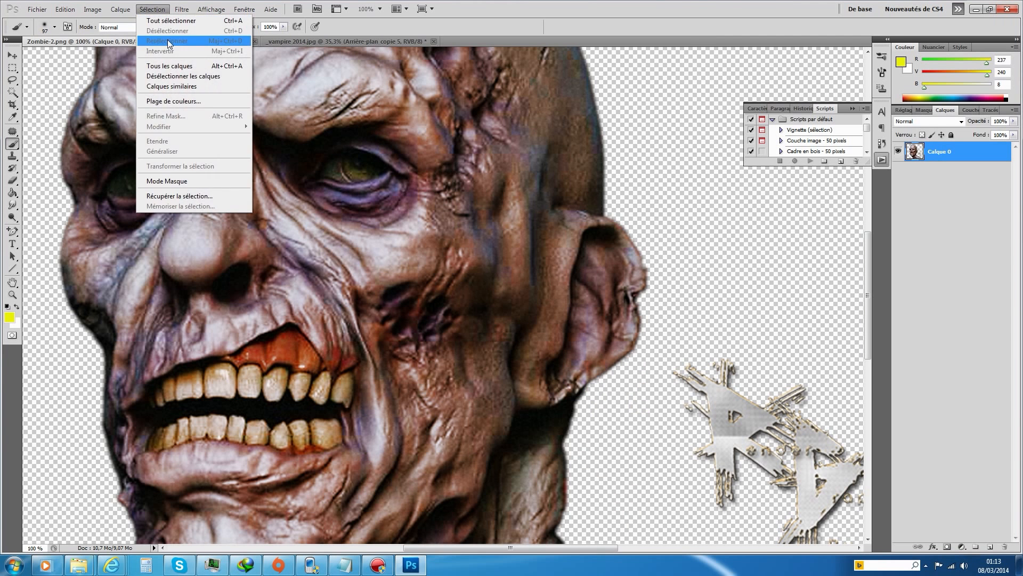
{"action": "left_click", "coordinate": [171, 24]}
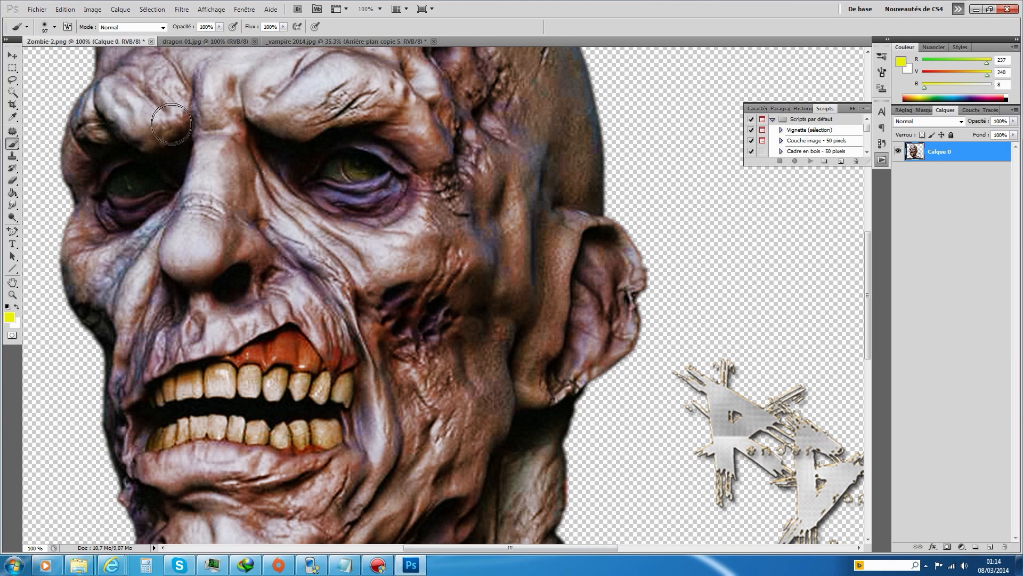
{"action": "left_click", "coordinate": [65, 9]}
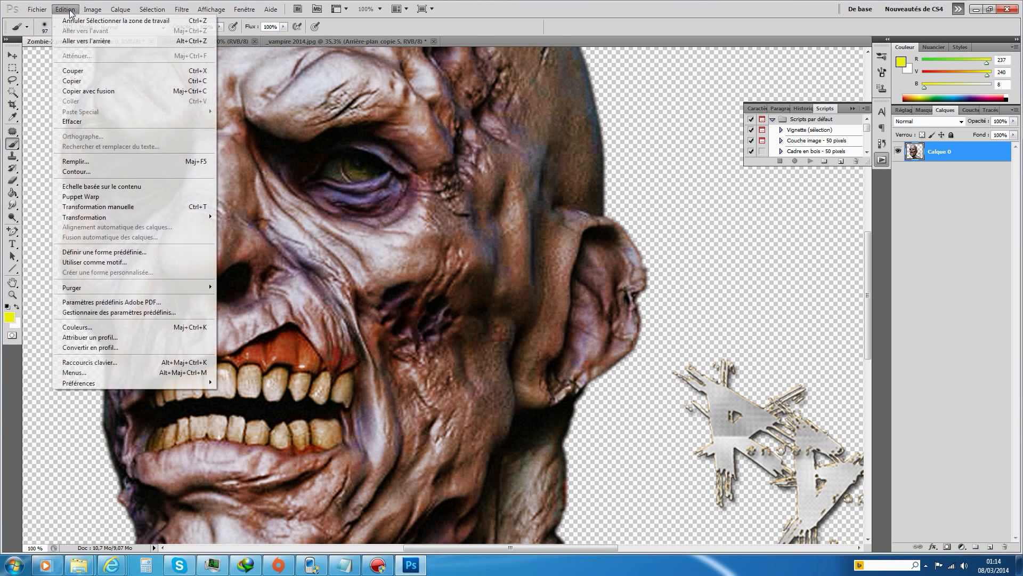
{"action": "left_click", "coordinate": [103, 81]}
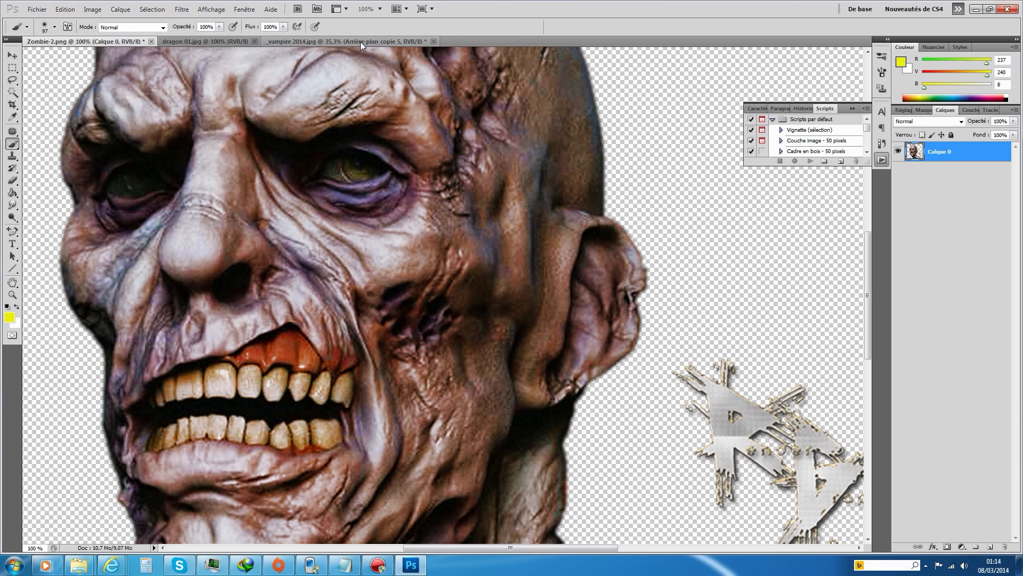
{"action": "left_click", "coordinate": [360, 41]}
{"action": "key", "text": "ctrl+v"}
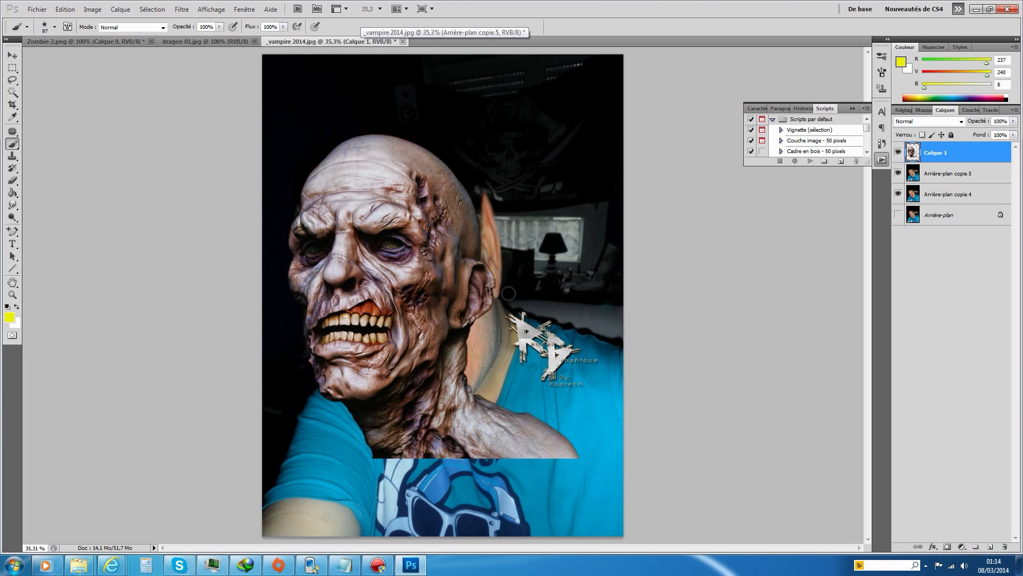
Lower the opacity of Calque 1 to 51% and move the zombie head over the vampire's face
{"action": "left_click", "coordinate": [1013, 121]}
{"action": "left_click_drag", "start_coordinate": [1014, 136], "coordinate": [987, 138]}
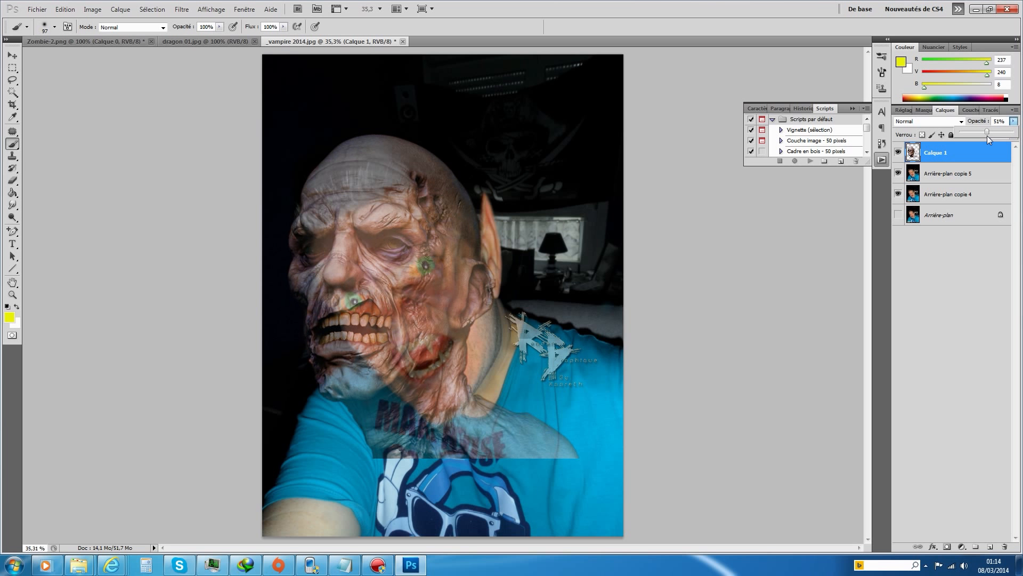
{"action": "left_click", "coordinate": [13, 58]}
{"action": "left_click_drag", "start_coordinate": [327, 318], "coordinate": [362, 340]}
Rotate the zombie layer to about -14.5° and shift it to follow the tilt of the vampire's face
{"action": "left_click", "coordinate": [72, 10]}
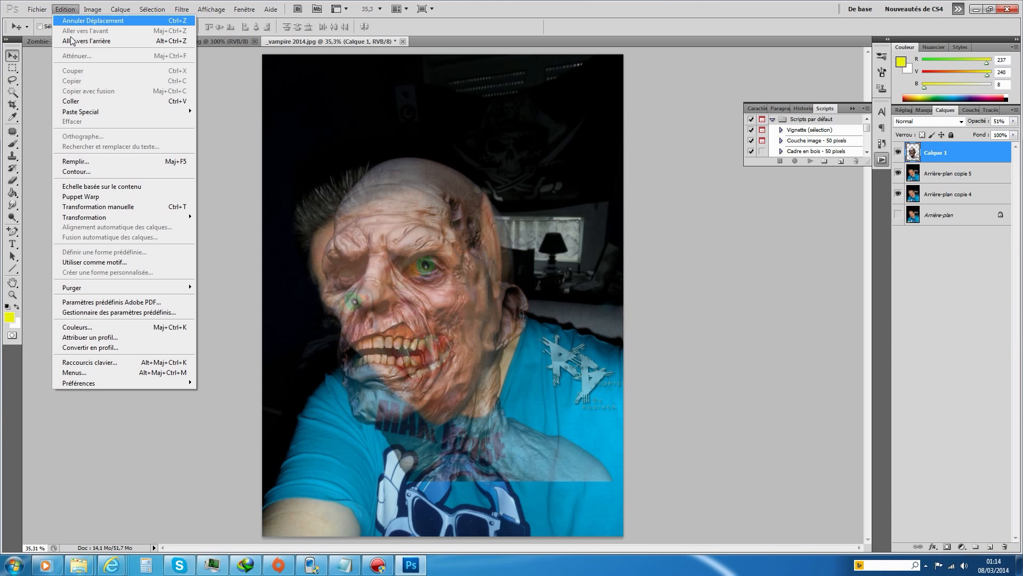
{"action": "mouse_move", "coordinate": [140, 219]}
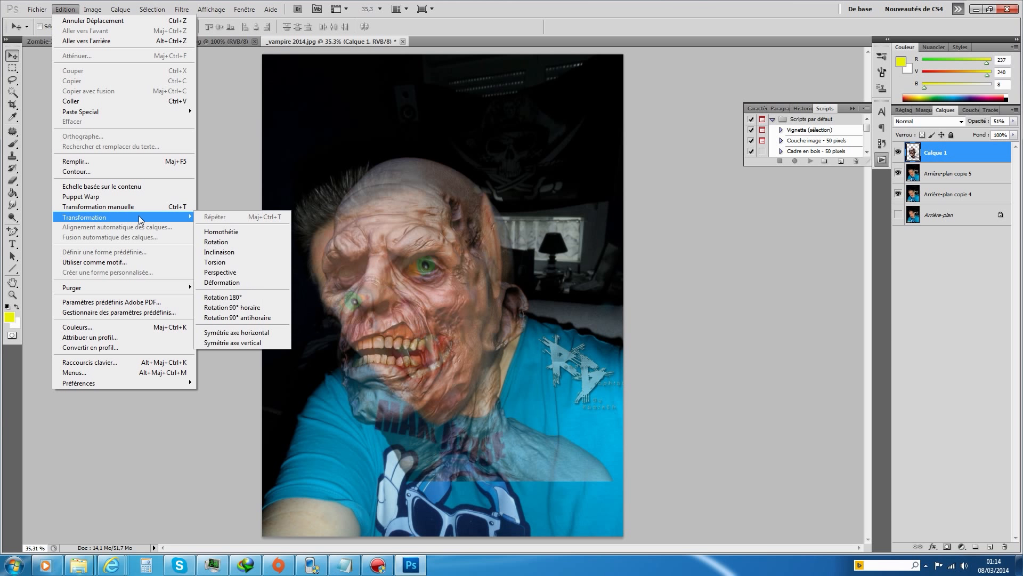
{"action": "left_click", "coordinate": [218, 241]}
{"action": "left_click_drag", "start_coordinate": [305, 144], "coordinate": [246, 171]}
{"action": "mouse_move", "coordinate": [424, 321]}
{"action": "left_mouse_down"}
{"action": "mouse_move", "coordinate": [421, 299]}
{"action": "mouse_move", "coordinate": [424, 313]}
{"action": "left_mouse_up"}
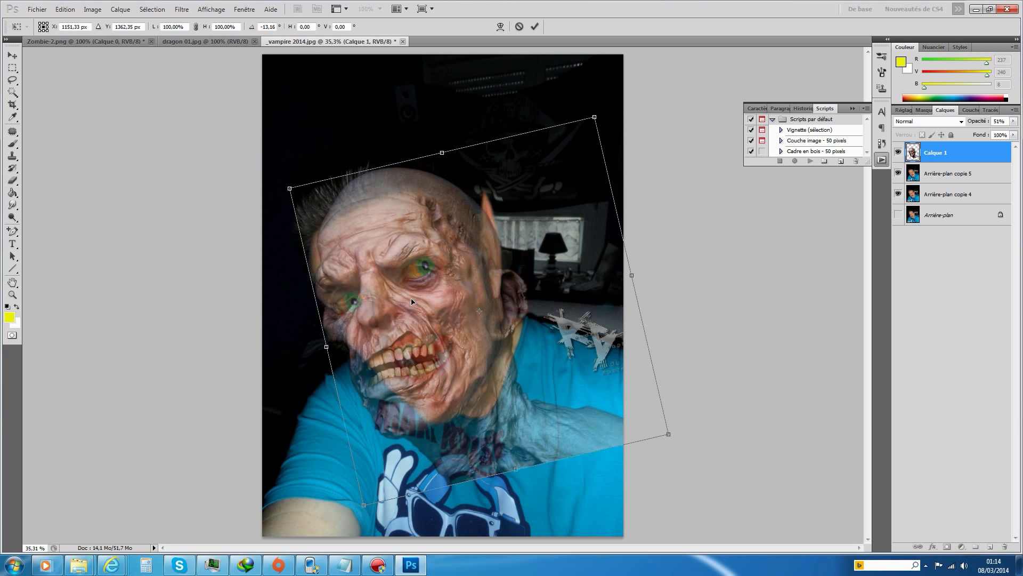
{"action": "left_click_drag", "start_coordinate": [288, 186], "coordinate": [280, 187]}
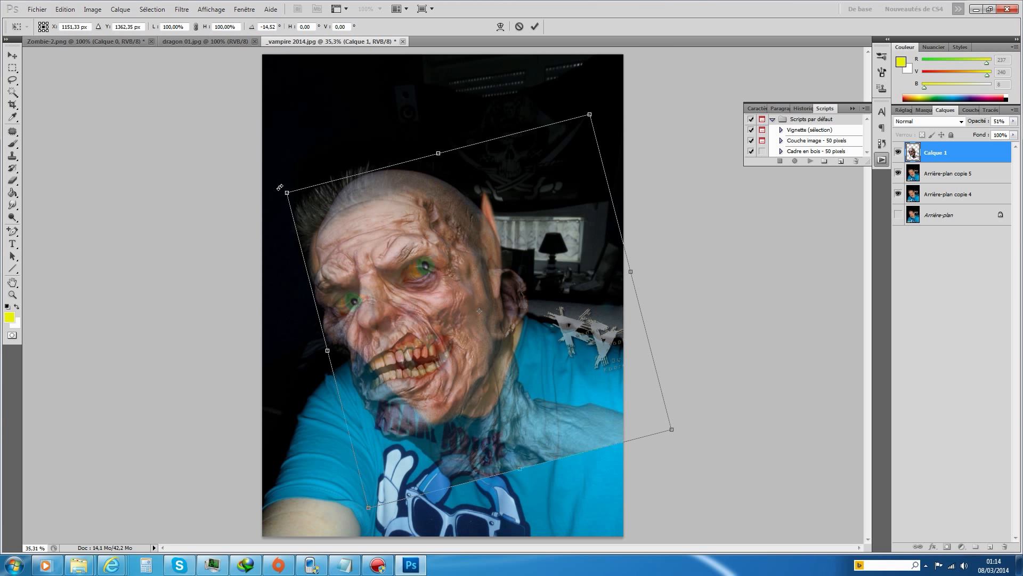
{"action": "left_click_drag", "start_coordinate": [370, 266], "coordinate": [365, 266]}
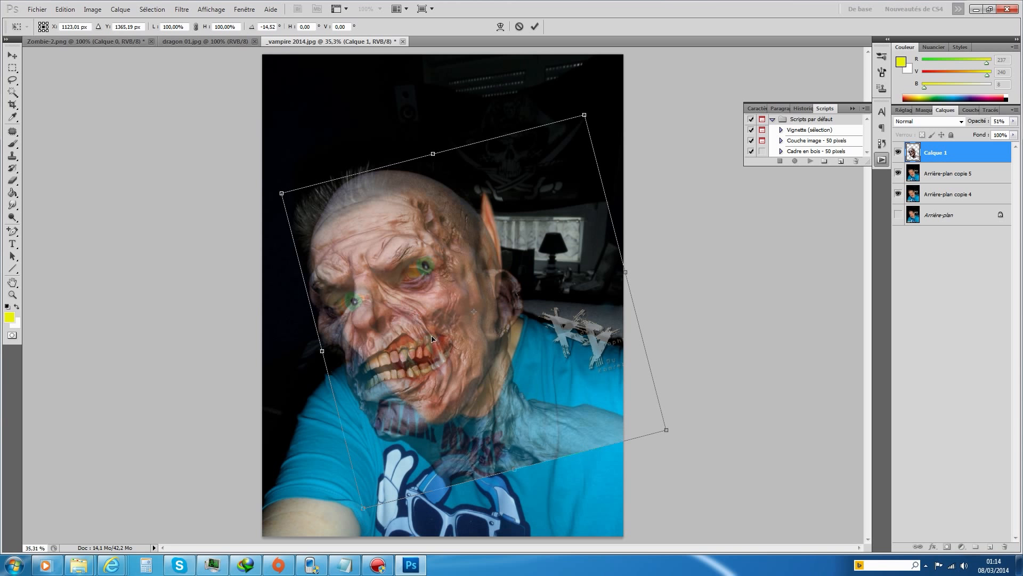
{"action": "mouse_move", "coordinate": [462, 282]}
{"action": "left_mouse_down"}
{"action": "mouse_move", "coordinate": [475, 292]}
{"action": "mouse_move", "coordinate": [461, 288]}
{"action": "left_mouse_up"}
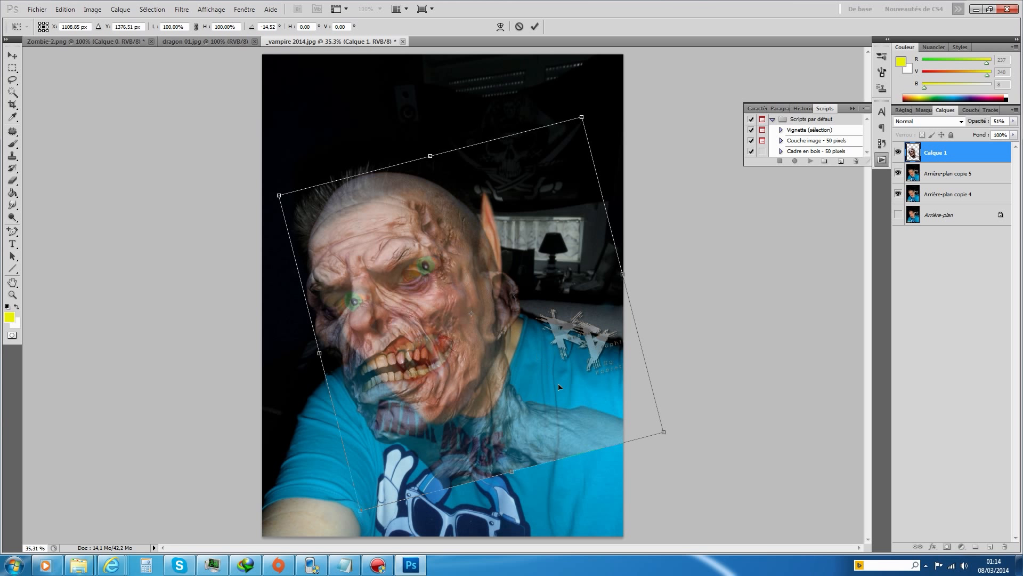
Rotate the zombie layer further to about -25.1° and reposition it so its eyes and mouth match the portrait
{"action": "left_click_drag", "start_coordinate": [669, 439], "coordinate": [678, 422]}
{"action": "left_click_drag", "start_coordinate": [507, 400], "coordinate": [510, 379]}
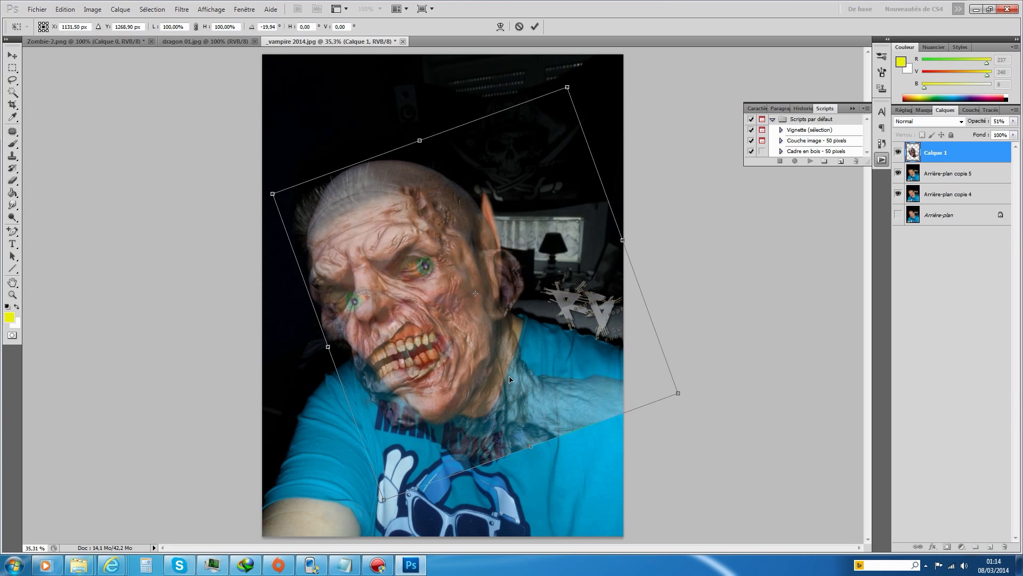
{"action": "left_click_drag", "start_coordinate": [479, 424], "coordinate": [467, 386]}
{"action": "left_click_drag", "start_coordinate": [581, 78], "coordinate": [560, 72]}
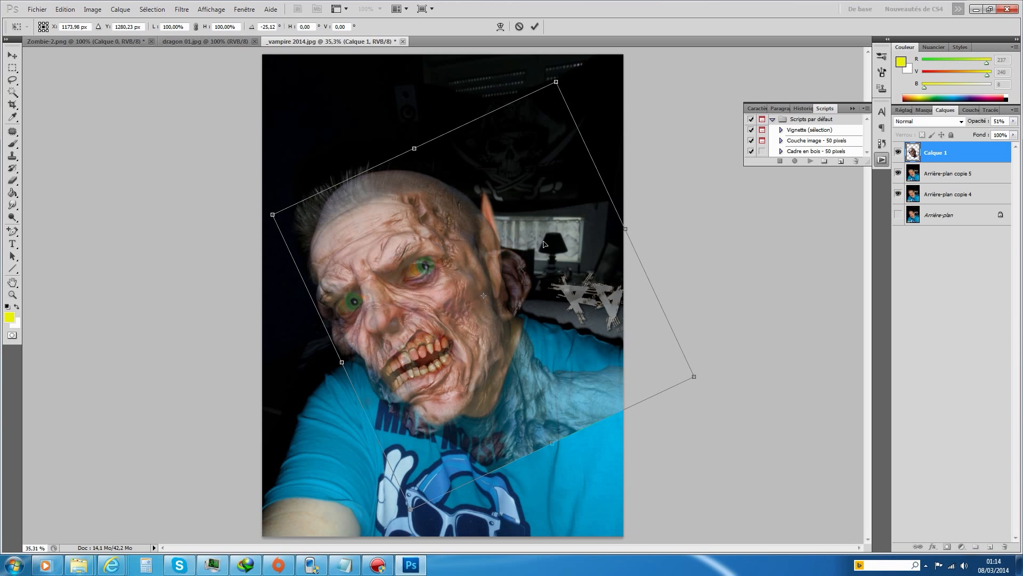
Nudge the rotated zombie layer upward to line up its facial features, and apply the transformation
{"action": "key", "text": "Up"}
{"action": "key", "text": "Up"}
{"action": "key", "text": "Up"}
{"action": "key", "text": "Up"}
{"action": "key", "text": "Up"}
{"action": "key", "text": "Up"}
{"action": "key", "text": "Up"}
{"action": "key", "text": "Up"}
{"action": "key", "text": "Up"}
{"action": "key", "text": "Up"}
{"action": "key", "text": "Up"}
{"action": "key", "text": "Up"}
{"action": "key", "text": "Up"}
{"action": "key", "text": "Up"}
{"action": "key", "text": "Up"}
{"action": "key", "text": "Up"}
{"action": "key", "text": "Up"}
{"action": "key", "text": "Up"}
{"action": "key", "text": "Up"}
{"action": "key", "text": "Up"}
{"action": "left_click_drag", "start_coordinate": [542, 255], "coordinate": [541, 257]}
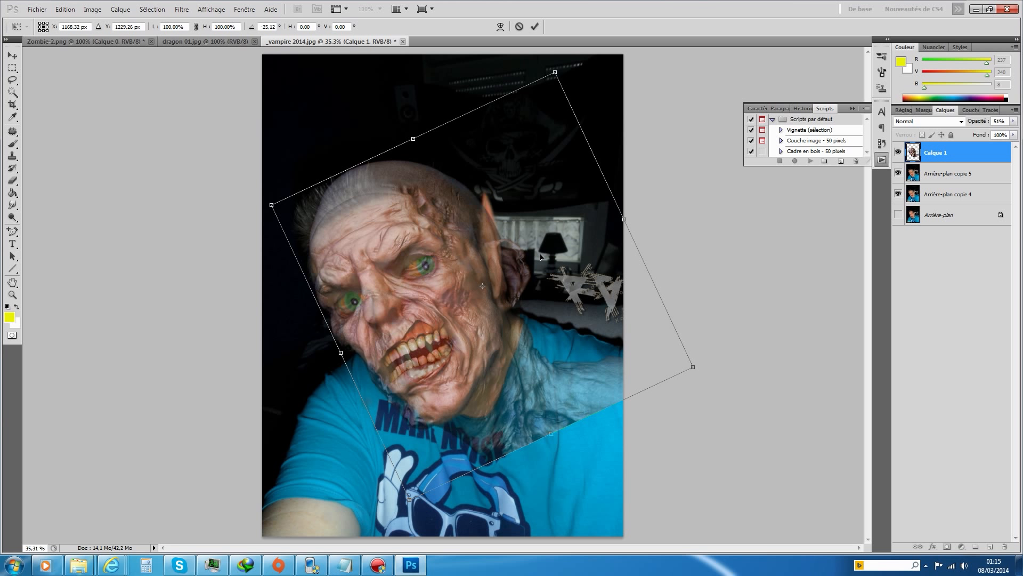
{"action": "left_click", "coordinate": [536, 26]}
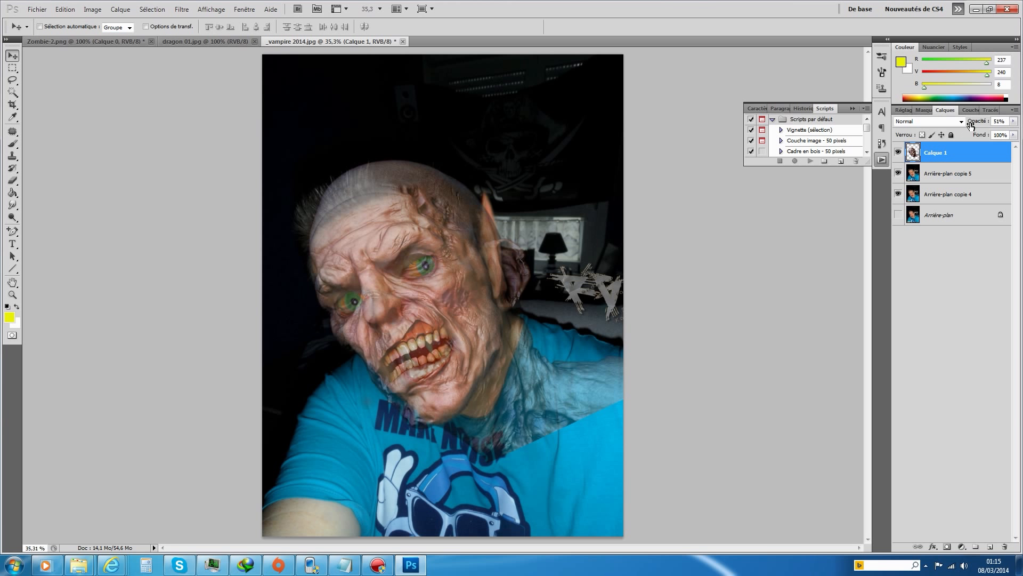
Restore Calque 1 to 100% opacity and set its blend mode to Lumière tamisée
{"action": "left_click", "coordinate": [1015, 124]}
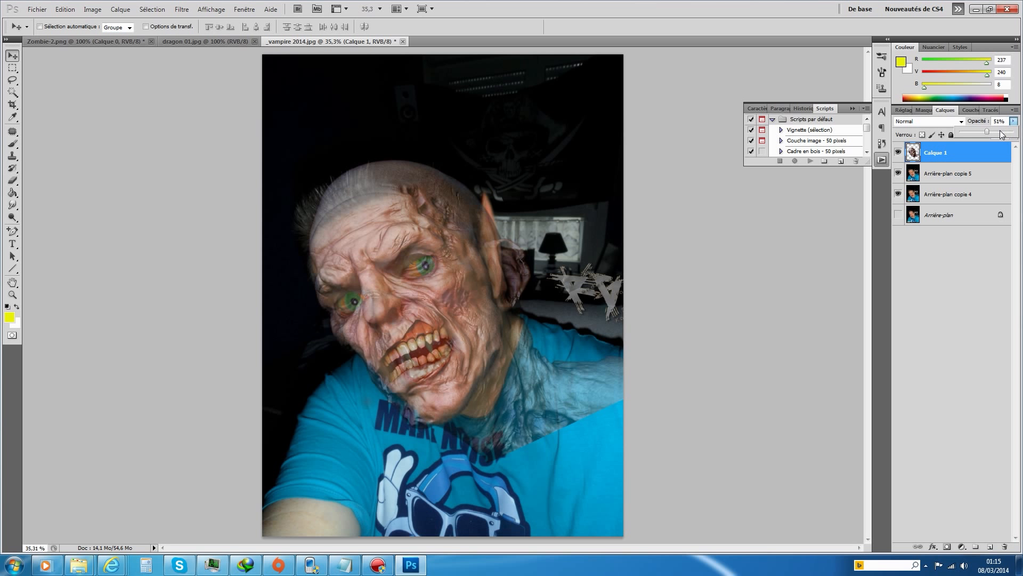
{"action": "left_click_drag", "start_coordinate": [1000, 132], "coordinate": [1022, 138]}
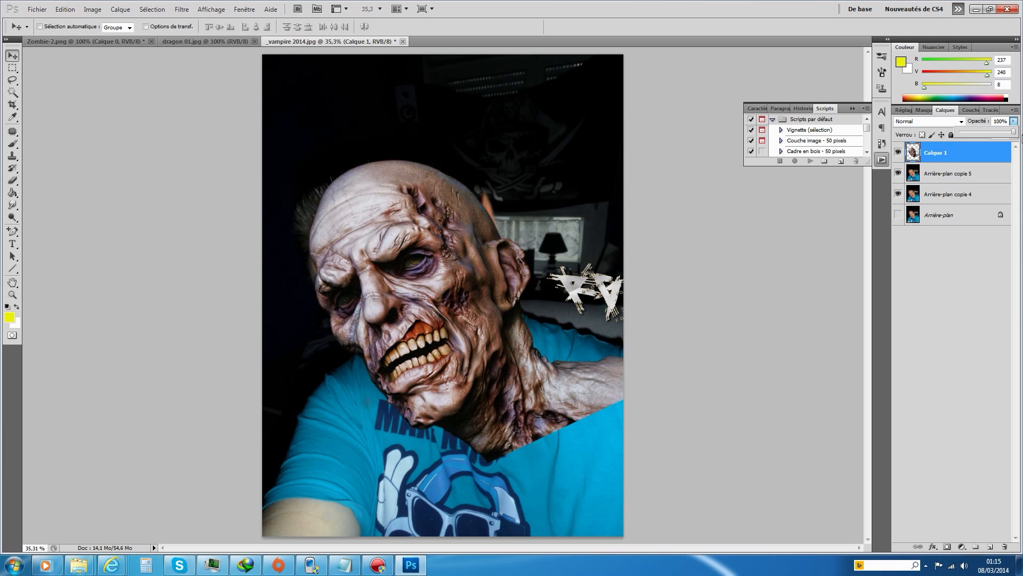
{"action": "left_click", "coordinate": [957, 122]}
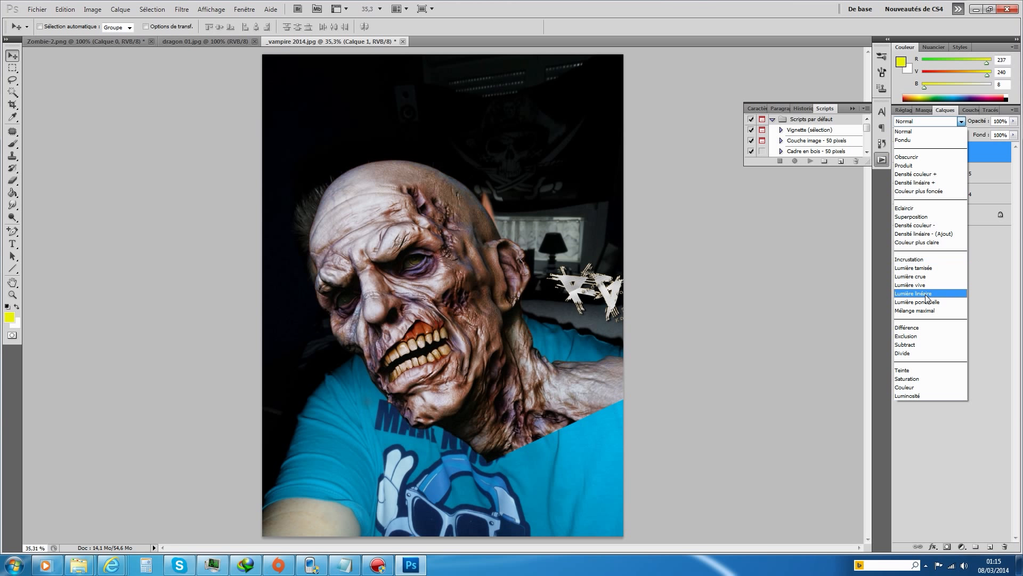
{"action": "left_click", "coordinate": [936, 269]}
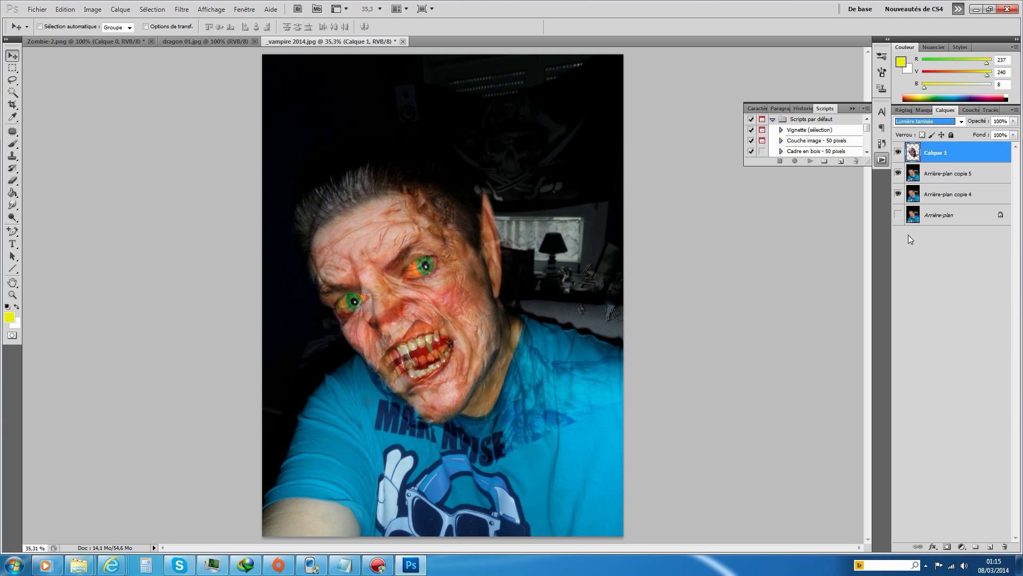
Add a layer mask to Calque 1 and paint black with a 288 px brush over the zombie's neck and shoulder on the shirt
{"action": "left_click", "coordinate": [947, 547]}
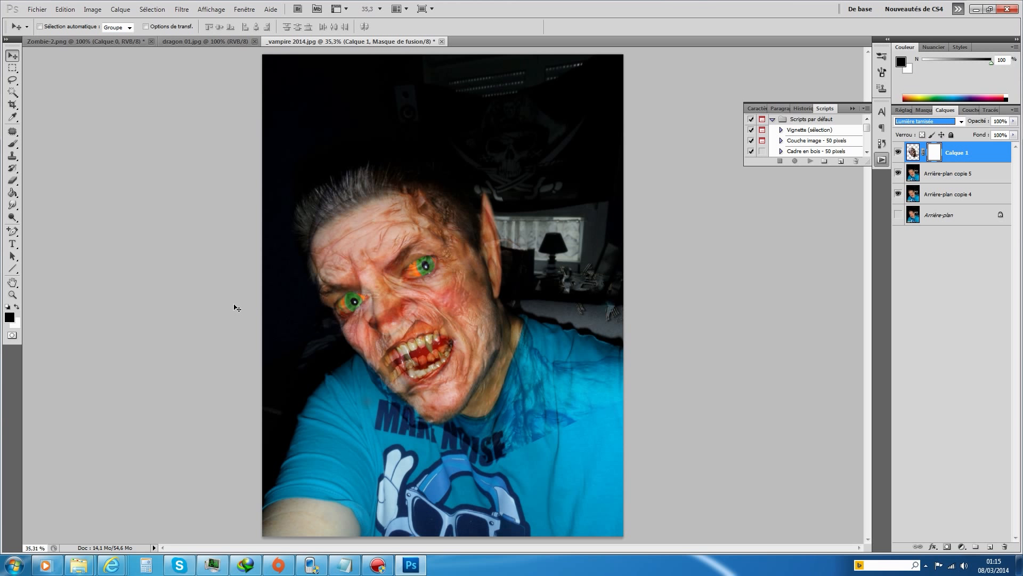
{"action": "left_click", "coordinate": [10, 297]}
{"action": "left_click", "coordinate": [379, 318]}
{"action": "right_click", "coordinate": [364, 352]}
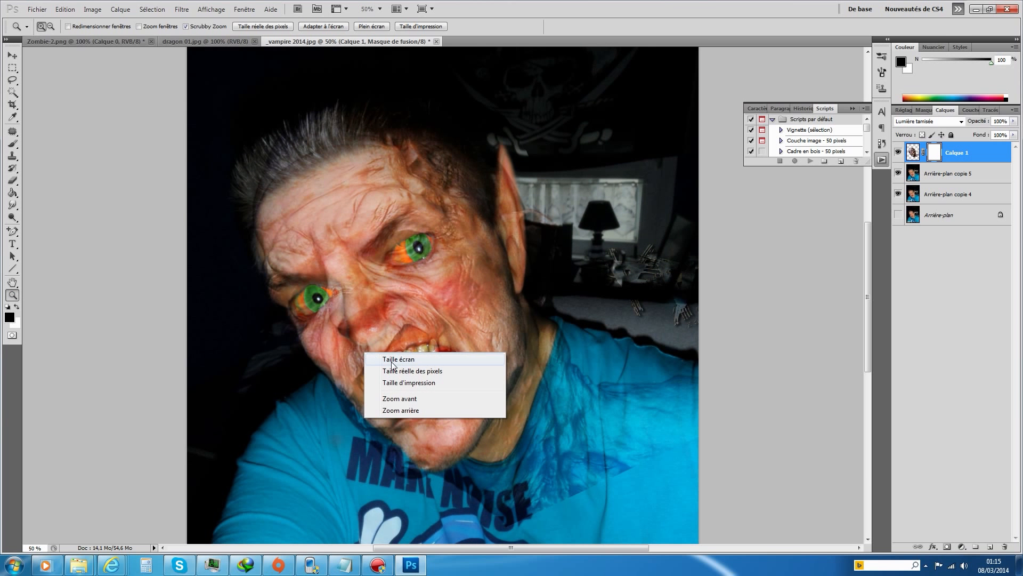
{"action": "left_click", "coordinate": [385, 359]}
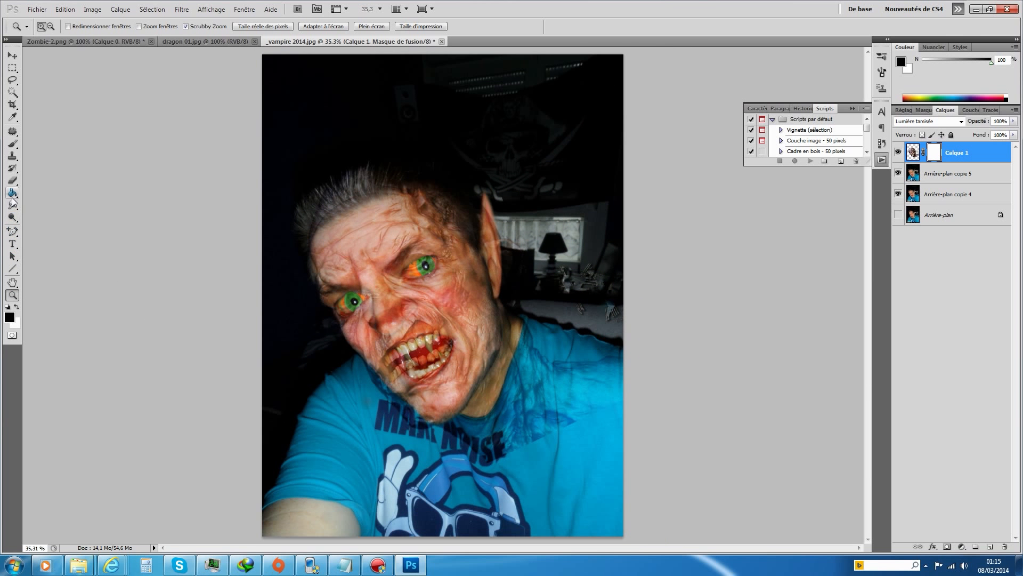
{"action": "left_click", "coordinate": [13, 144]}
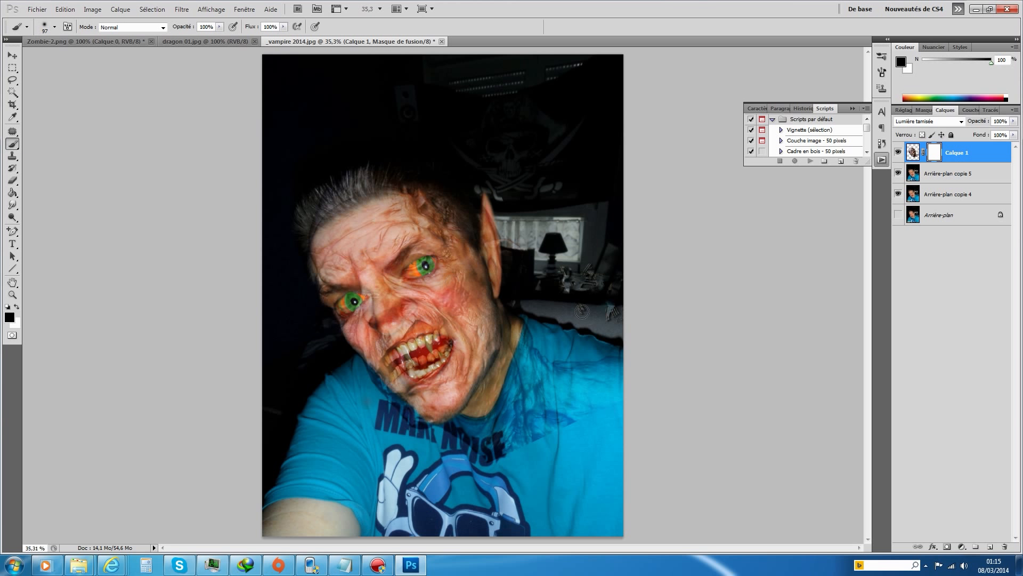
{"action": "left_click", "coordinate": [55, 28]}
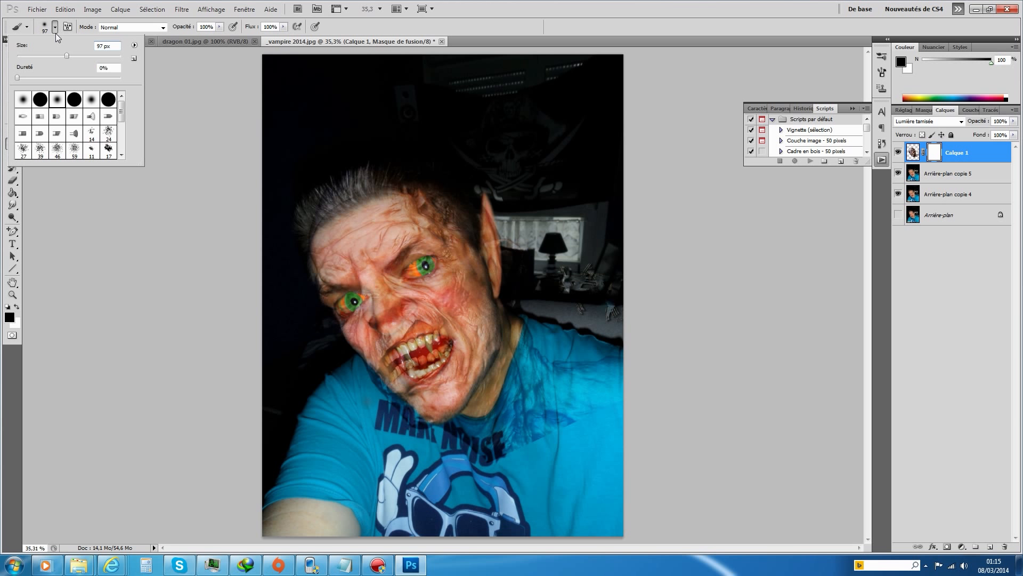
{"action": "left_click", "coordinate": [100, 56]}
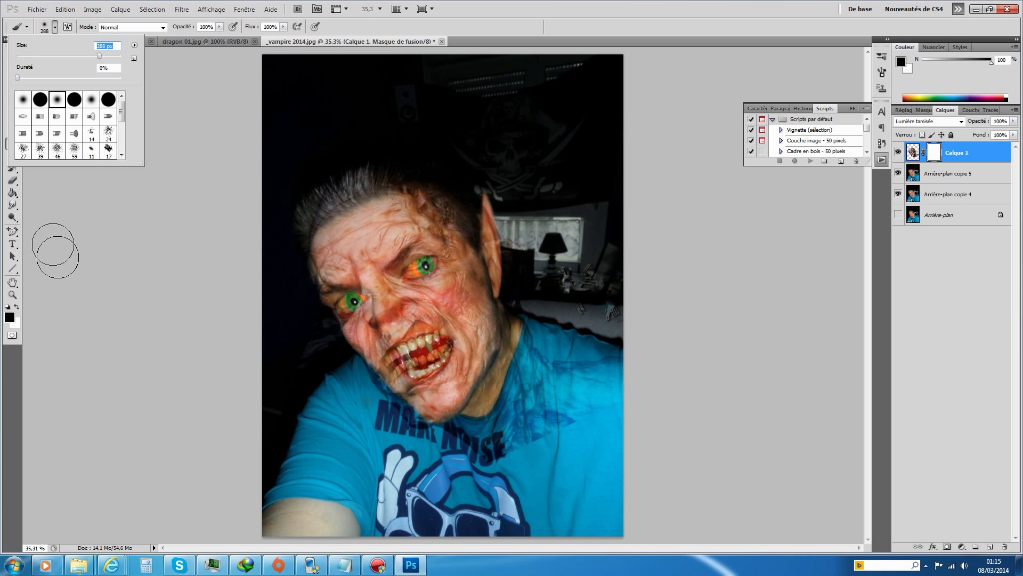
{"action": "mouse_move", "coordinate": [559, 407]}
{"action": "left_mouse_down"}
{"action": "mouse_move", "coordinate": [494, 459]}
{"action": "mouse_move", "coordinate": [534, 443]}
{"action": "mouse_move", "coordinate": [496, 460]}
{"action": "mouse_move", "coordinate": [490, 438]}
{"action": "mouse_move", "coordinate": [446, 453]}
{"action": "left_mouse_up"}
{"action": "mouse_move", "coordinate": [518, 456]}
{"action": "left_mouse_down"}
{"action": "mouse_move", "coordinate": [549, 400]}
{"action": "mouse_move", "coordinate": [555, 361]}
{"action": "mouse_move", "coordinate": [548, 417]}
{"action": "mouse_move", "coordinate": [521, 429]}
{"action": "mouse_move", "coordinate": [555, 337]}
{"action": "mouse_move", "coordinate": [530, 407]}
{"action": "mouse_move", "coordinate": [622, 368]}
{"action": "mouse_move", "coordinate": [615, 425]}
{"action": "mouse_move", "coordinate": [610, 353]}
{"action": "mouse_move", "coordinate": [579, 343]}
{"action": "mouse_move", "coordinate": [569, 379]}
{"action": "mouse_move", "coordinate": [548, 359]}
{"action": "mouse_move", "coordinate": [543, 370]}
{"action": "mouse_move", "coordinate": [591, 338]}
{"action": "mouse_move", "coordinate": [586, 421]}
{"action": "left_mouse_up"}
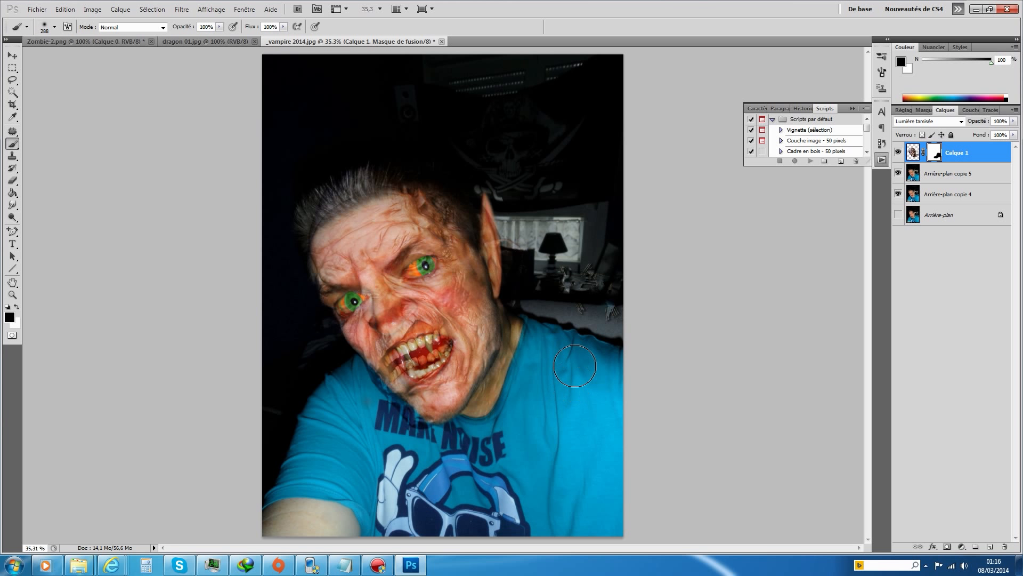
Set the brush size to 92 px and mask the zombie texture spilling onto the shirt around the jaw and chin
{"action": "left_click", "coordinate": [12, 295]}
{"action": "left_click", "coordinate": [397, 369]}
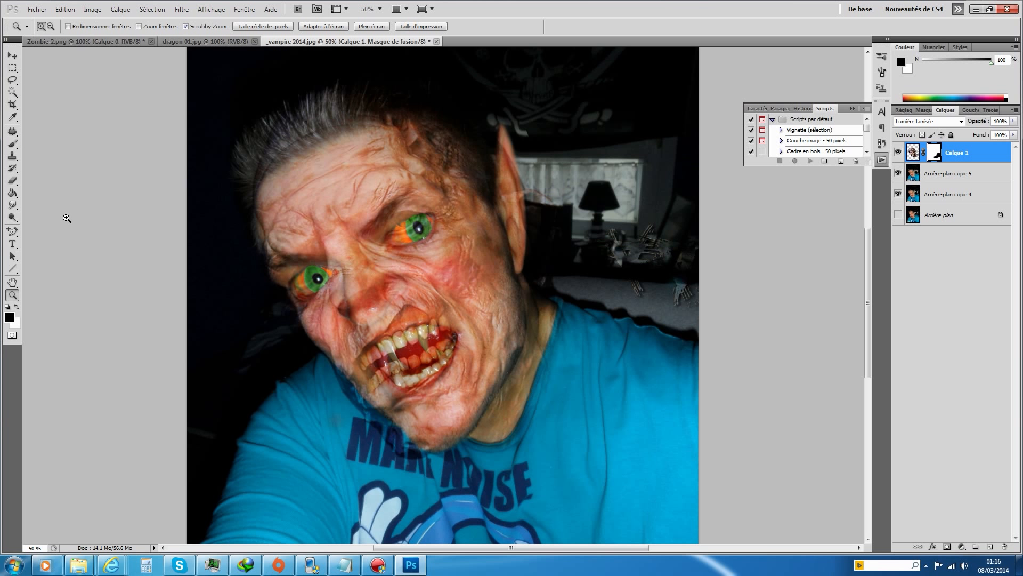
{"action": "left_click", "coordinate": [16, 146]}
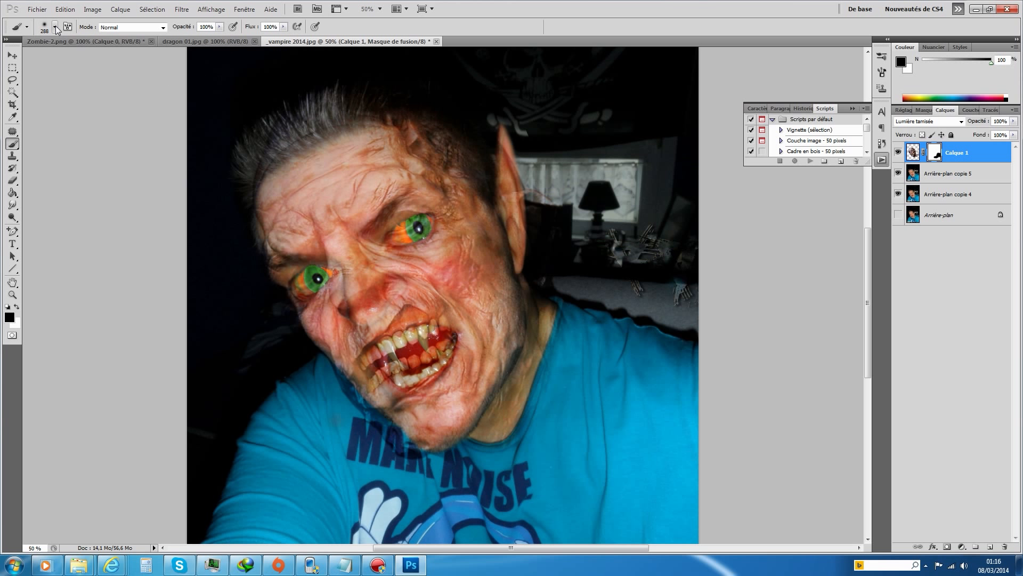
{"action": "left_click", "coordinate": [55, 27]}
{"action": "left_click_drag", "start_coordinate": [66, 61], "coordinate": [74, 58]}
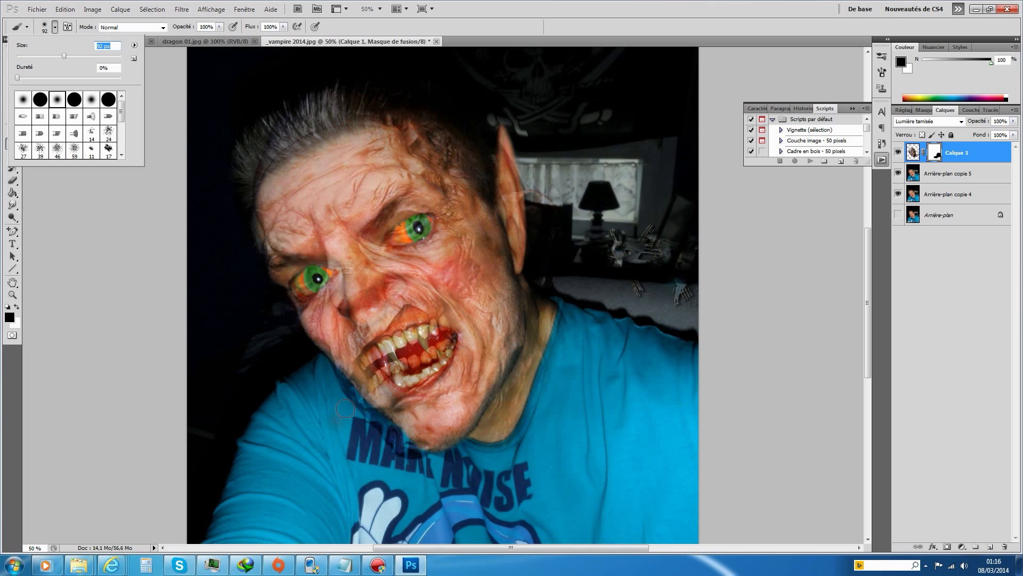
{"action": "left_click", "coordinate": [335, 382]}
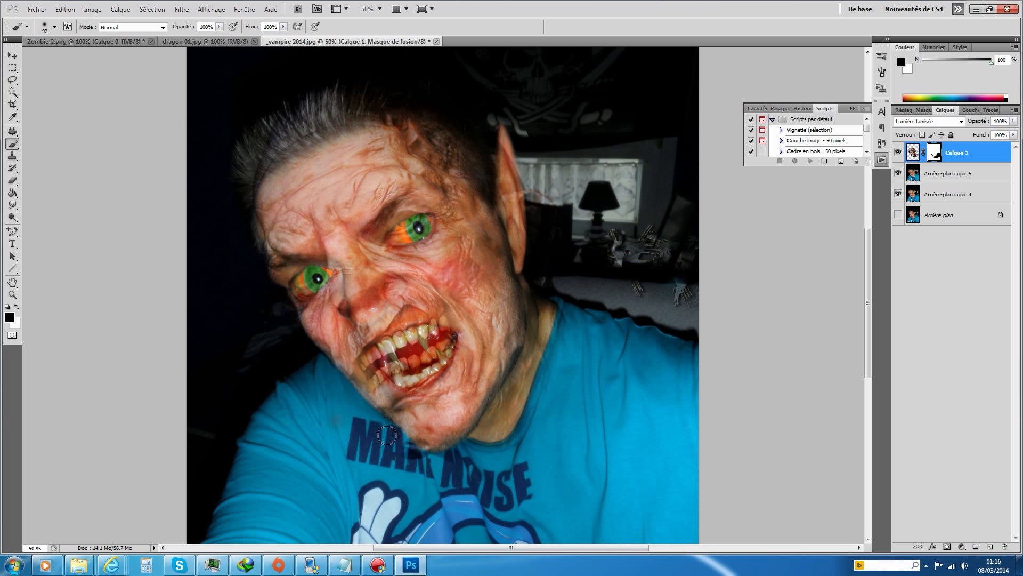
{"action": "mouse_move", "coordinate": [444, 454]}
{"action": "left_mouse_down"}
{"action": "mouse_move", "coordinate": [472, 441]}
{"action": "mouse_move", "coordinate": [529, 446]}
{"action": "left_mouse_up"}
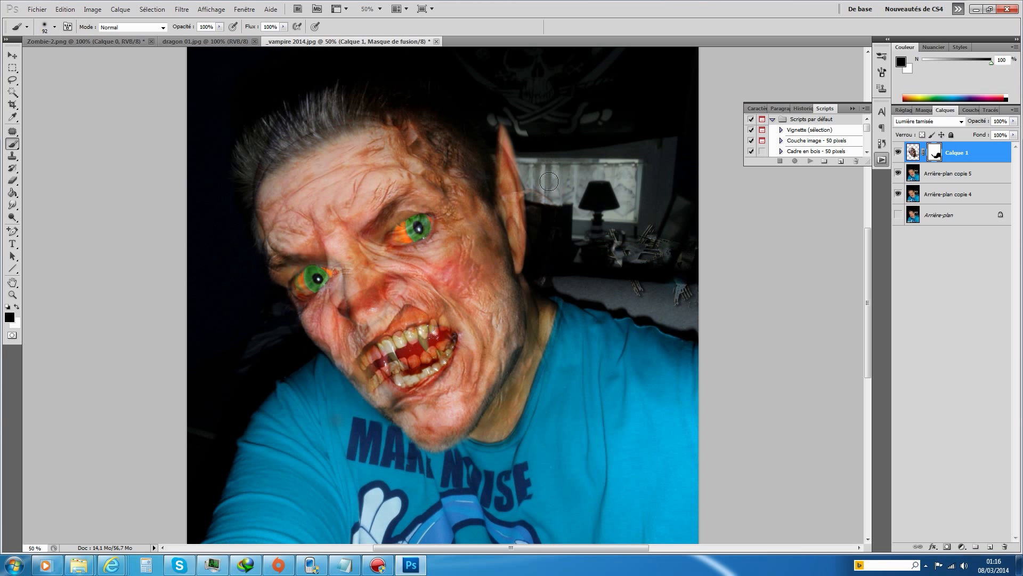
Lasso the area around the pointed ear, from the cheek edge out to the lamp, on Calque 1's image
{"action": "left_click", "coordinate": [12, 67]}
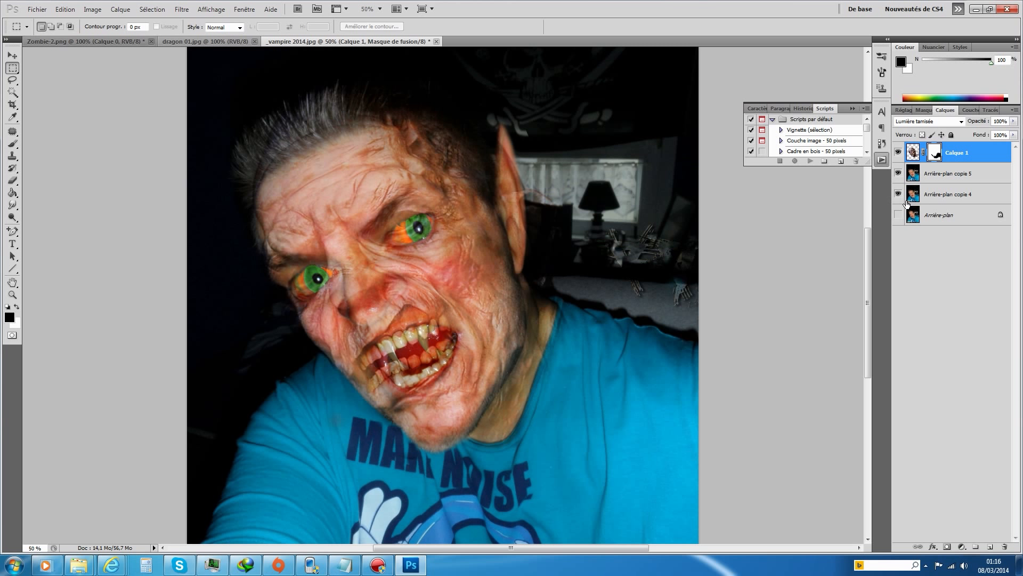
{"action": "left_click", "coordinate": [917, 153]}
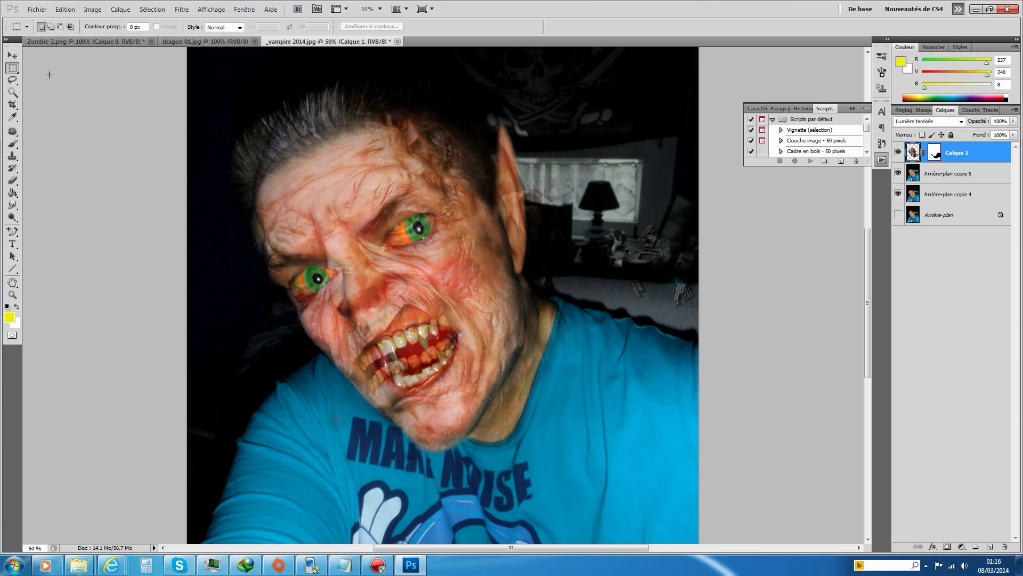
{"action": "left_click", "coordinate": [13, 80]}
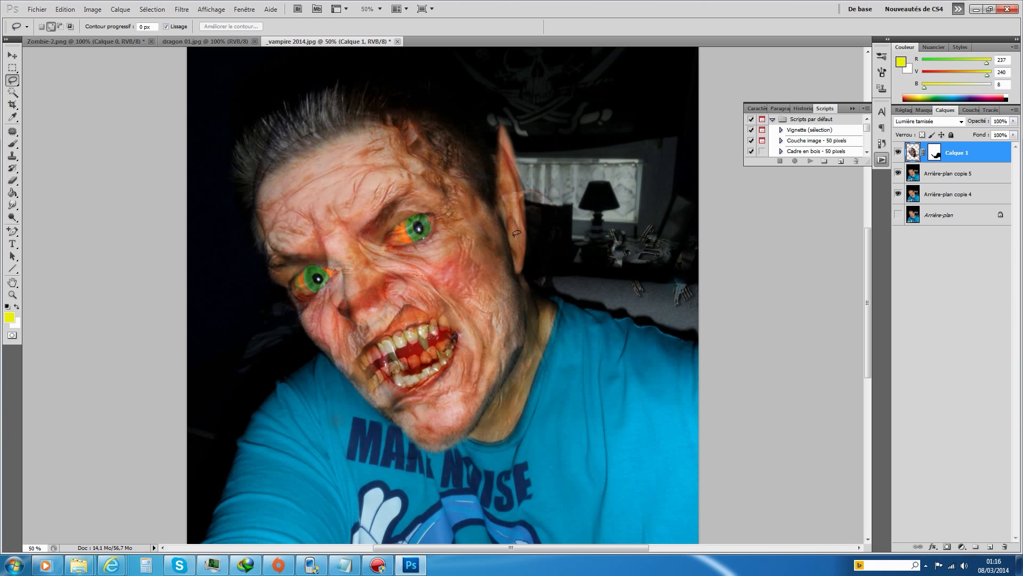
{"action": "left_click_drag", "start_coordinate": [501, 124], "coordinate": [502, 126]}
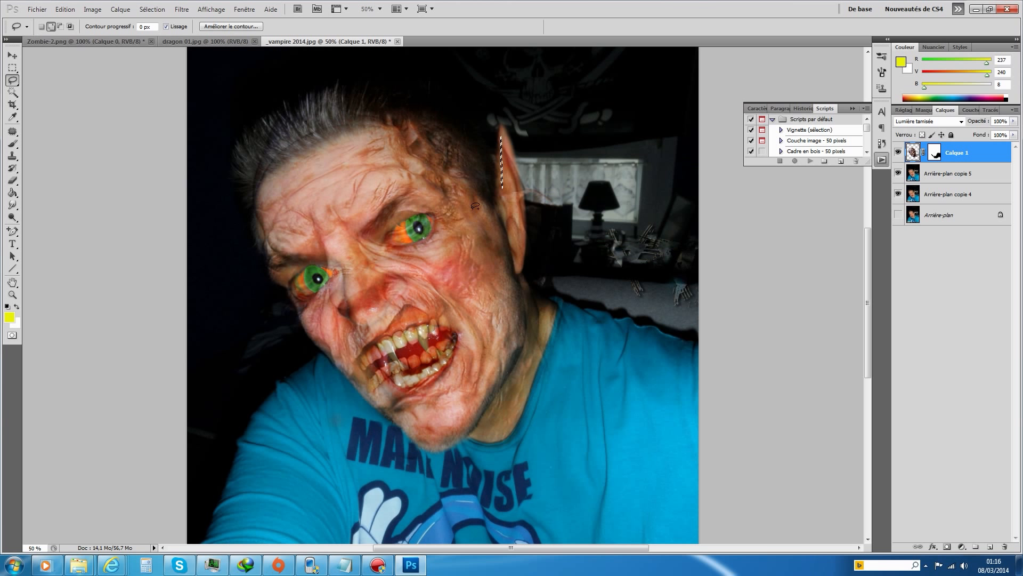
{"action": "left_click", "coordinate": [42, 26]}
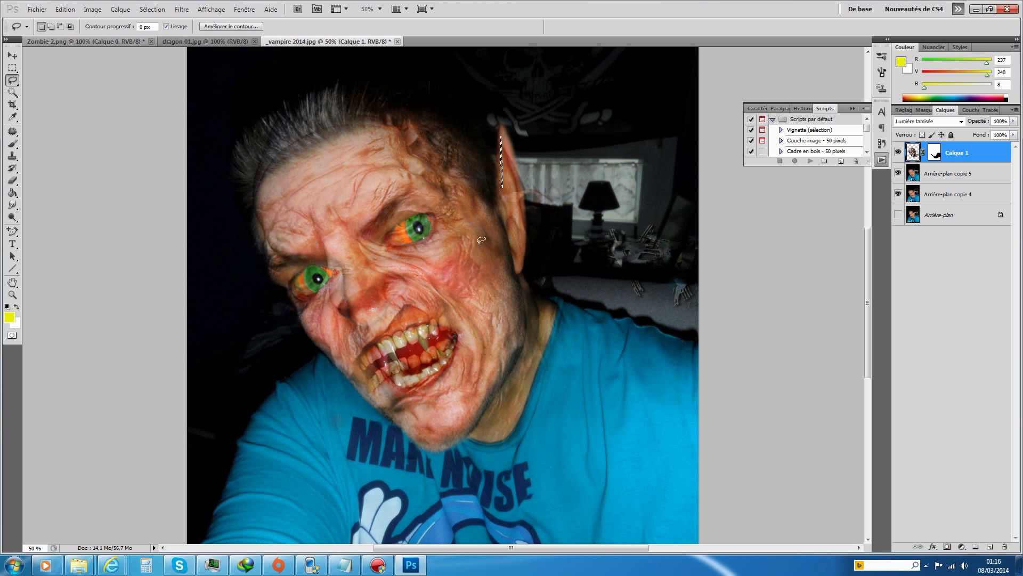
{"action": "mouse_move", "coordinate": [484, 240]}
{"action": "left_mouse_down"}
{"action": "mouse_move", "coordinate": [480, 129]}
{"action": "mouse_move", "coordinate": [492, 113]}
{"action": "mouse_move", "coordinate": [613, 126]}
{"action": "mouse_move", "coordinate": [619, 285]}
{"action": "mouse_move", "coordinate": [608, 327]}
{"action": "mouse_move", "coordinate": [571, 333]}
{"action": "left_mouse_up"}
Warp the selected zombie texture with Déformation so it covers the pointed ear, apply it and deselect
{"action": "left_click", "coordinate": [65, 9]}
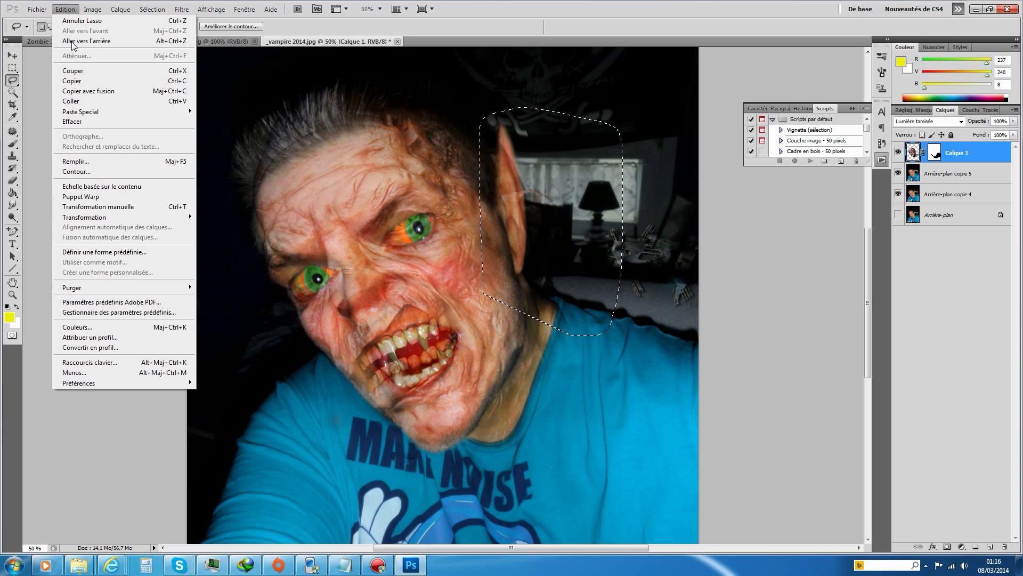
{"action": "mouse_move", "coordinate": [110, 216]}
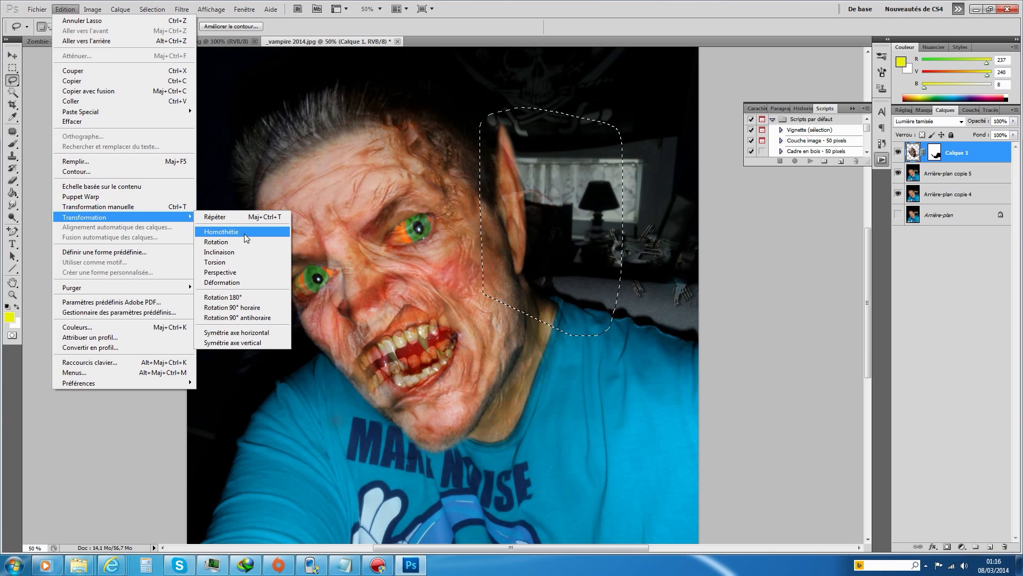
{"action": "left_click", "coordinate": [243, 283]}
{"action": "left_click_drag", "start_coordinate": [530, 152], "coordinate": [532, 136]}
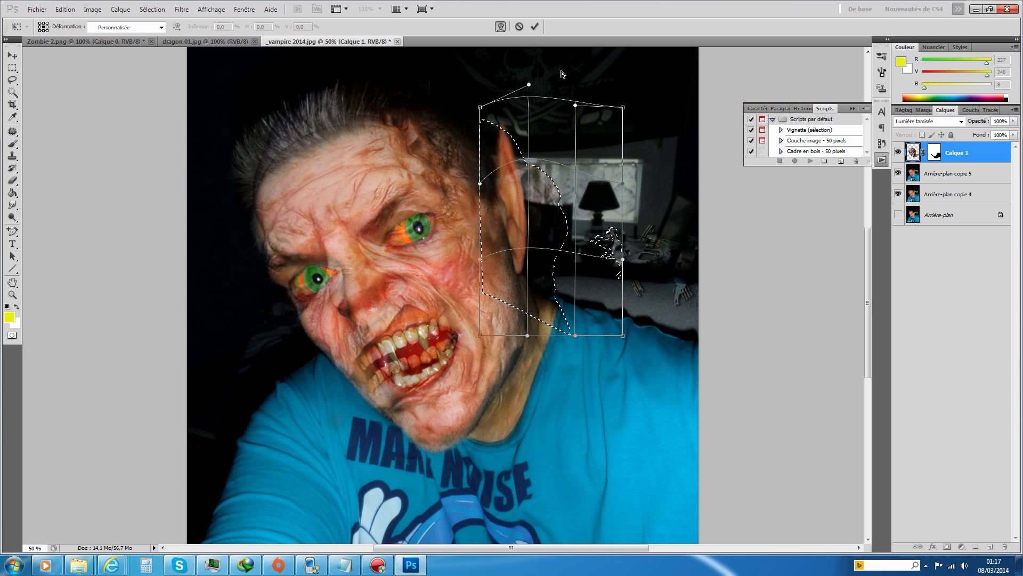
{"action": "left_click", "coordinate": [536, 27]}
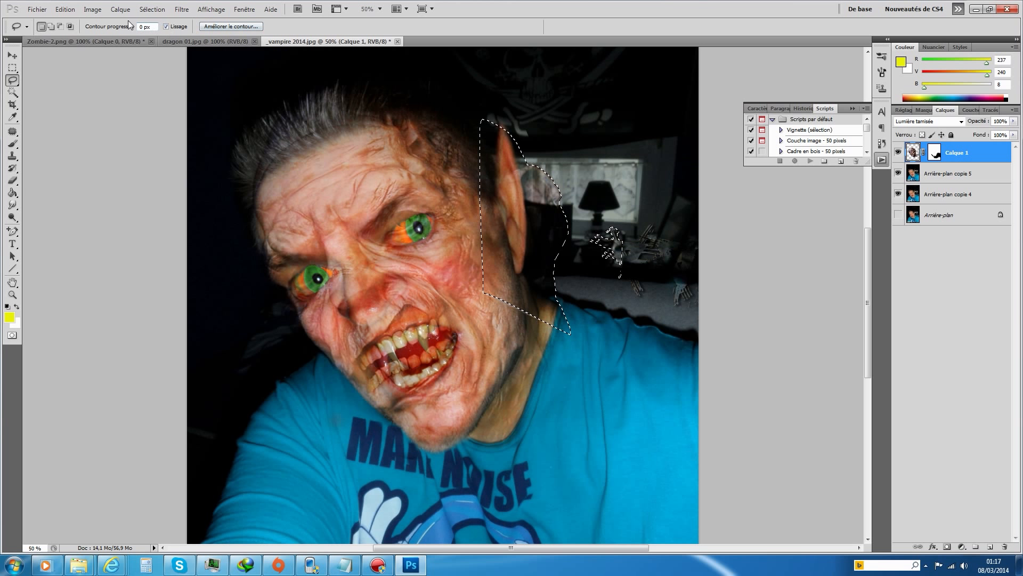
{"action": "left_click", "coordinate": [152, 9]}
{"action": "left_click", "coordinate": [167, 31]}
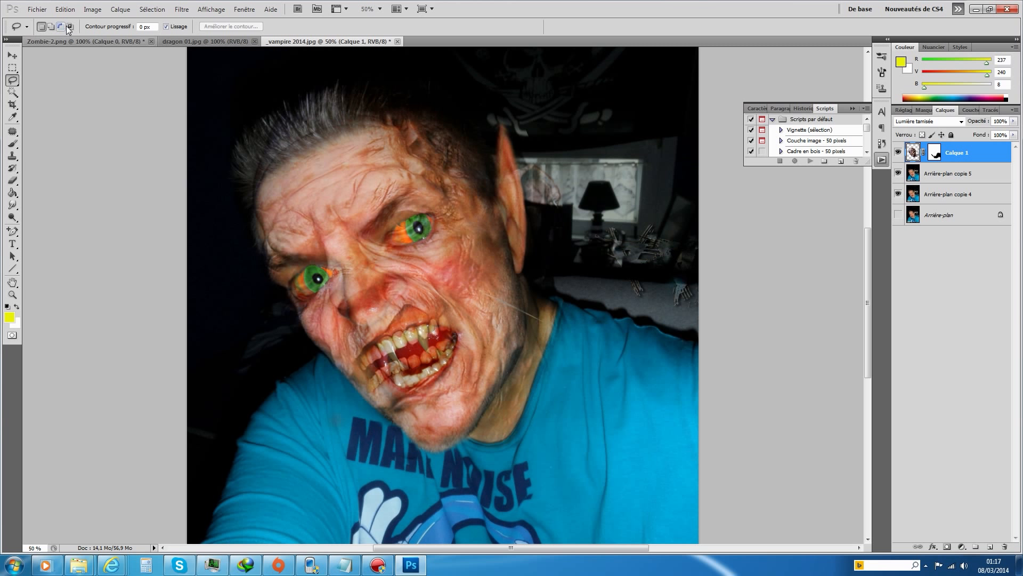
{"action": "left_click", "coordinate": [143, 11]}
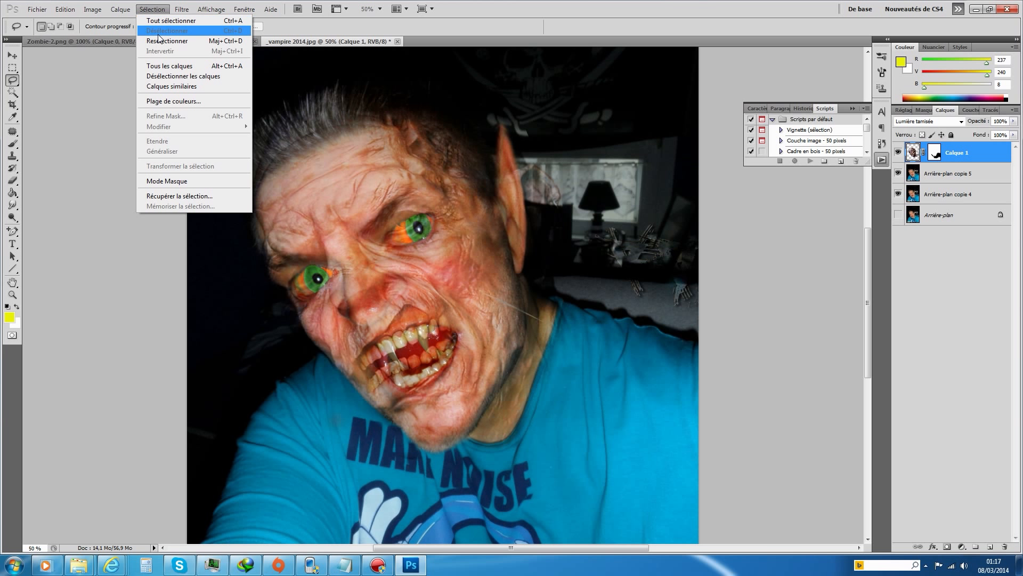
{"action": "left_click", "coordinate": [13, 80]}
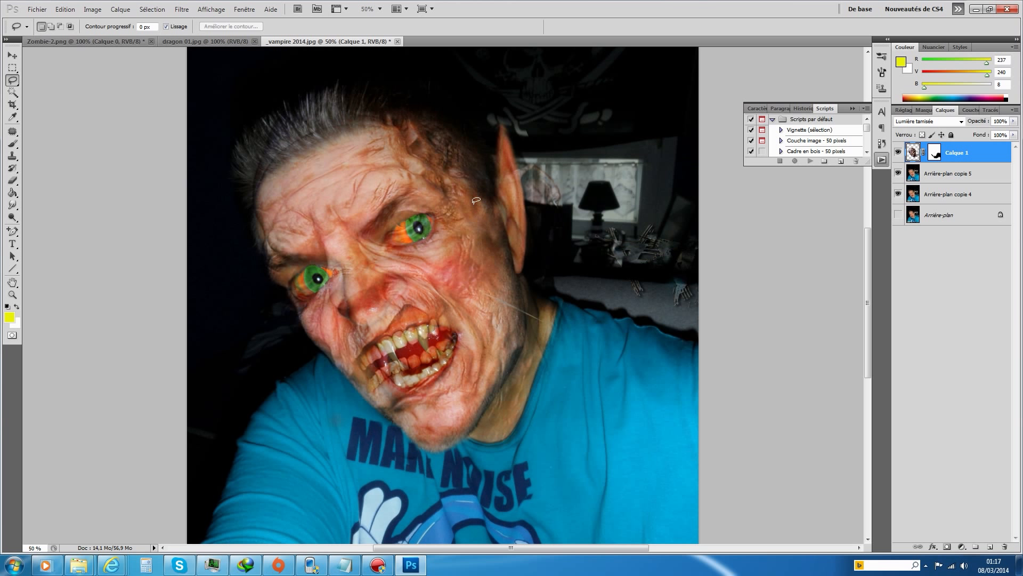
Paint black with the 92 px brush on Calque 1's mask over the warp seam between the cheek and neck
{"action": "left_click", "coordinate": [13, 144]}
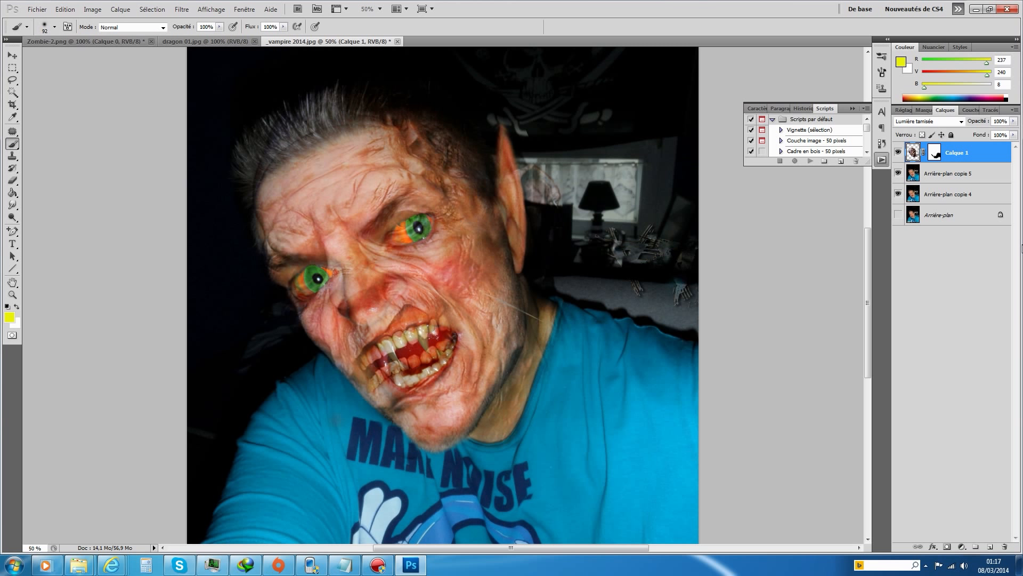
{"action": "left_click", "coordinate": [935, 153]}
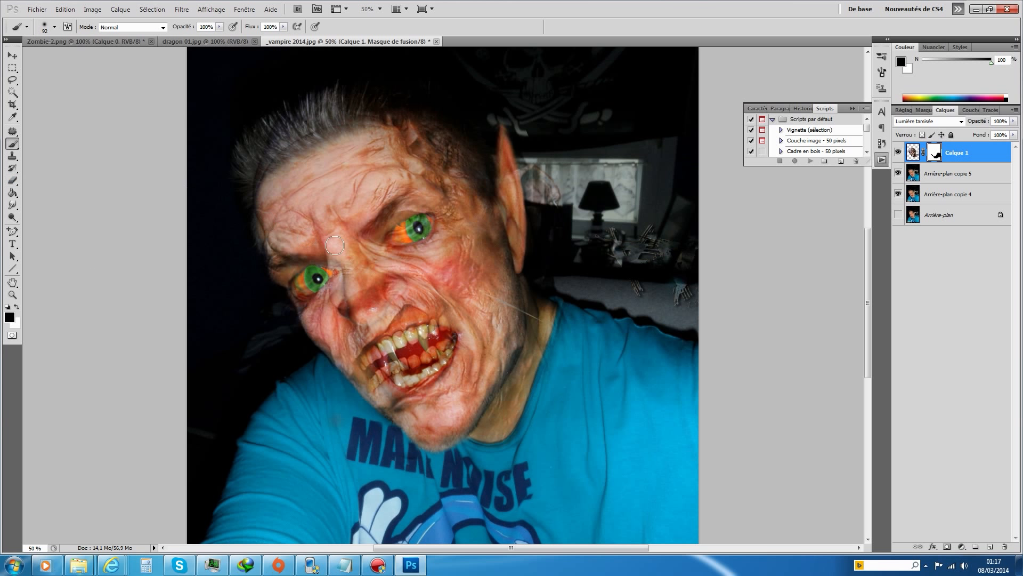
{"action": "mouse_move", "coordinate": [474, 237]}
{"action": "left_mouse_down"}
{"action": "mouse_move", "coordinate": [478, 289]}
{"action": "mouse_move", "coordinate": [493, 307]}
{"action": "mouse_move", "coordinate": [539, 319]}
{"action": "mouse_move", "coordinate": [575, 345]}
{"action": "left_mouse_up"}
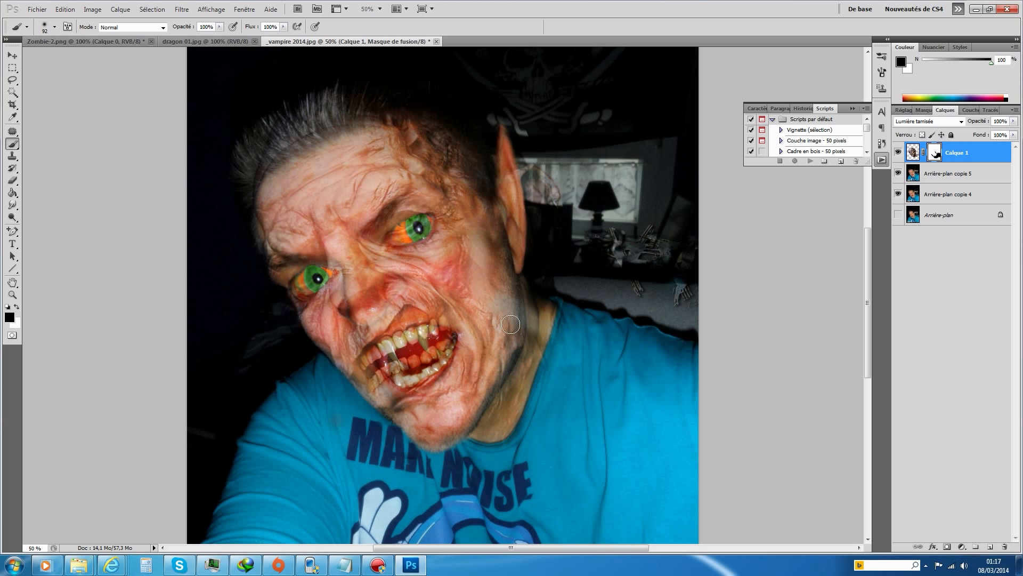
Paint white at 50% opacity and 47% flow on Calque 1's mask over the neck and cheek below the ear
{"action": "left_click", "coordinate": [17, 307]}
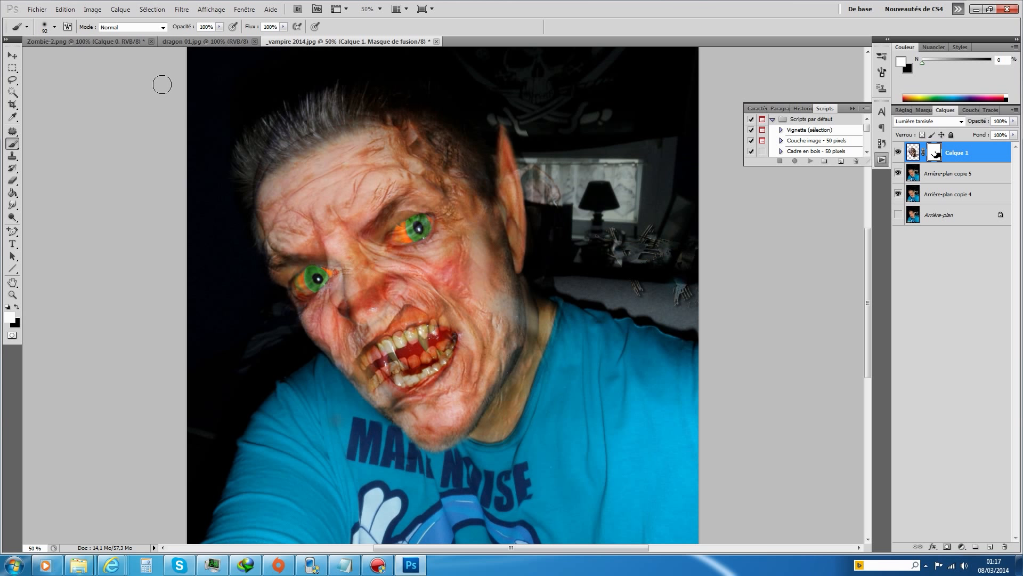
{"action": "left_click", "coordinate": [160, 27]}
{"action": "left_click", "coordinate": [220, 27]}
{"action": "left_click", "coordinate": [219, 27]}
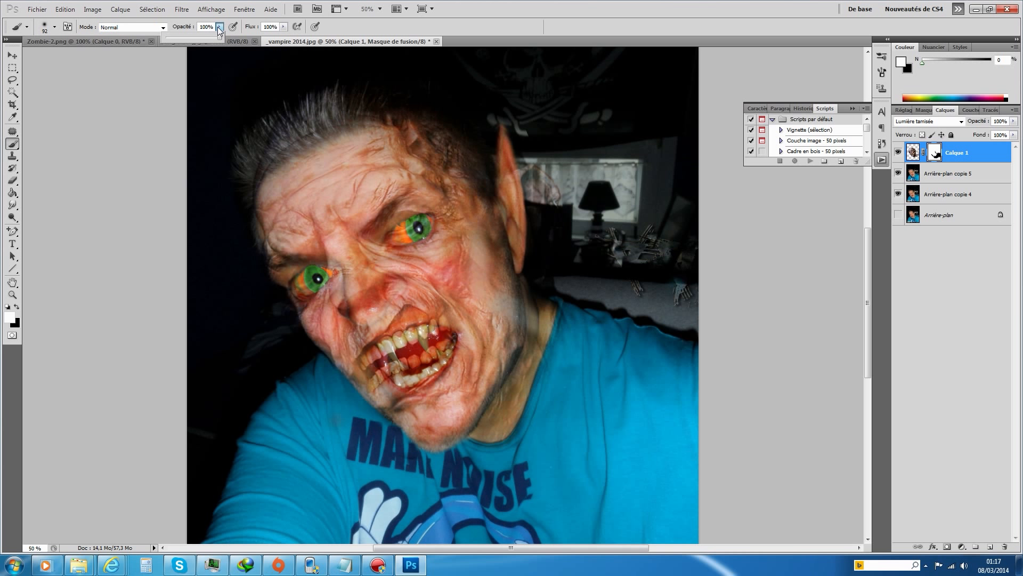
{"action": "left_click", "coordinate": [283, 27]}
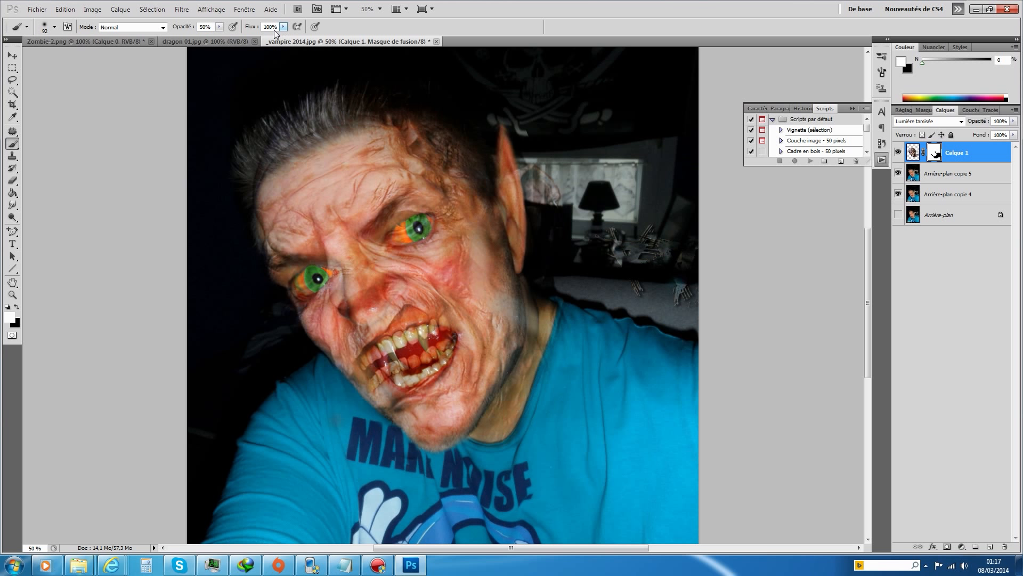
{"action": "left_click_drag", "start_coordinate": [256, 38], "coordinate": [255, 39]}
{"action": "left_click", "coordinate": [533, 327]}
{"action": "left_click_drag", "start_coordinate": [511, 312], "coordinate": [481, 285]}
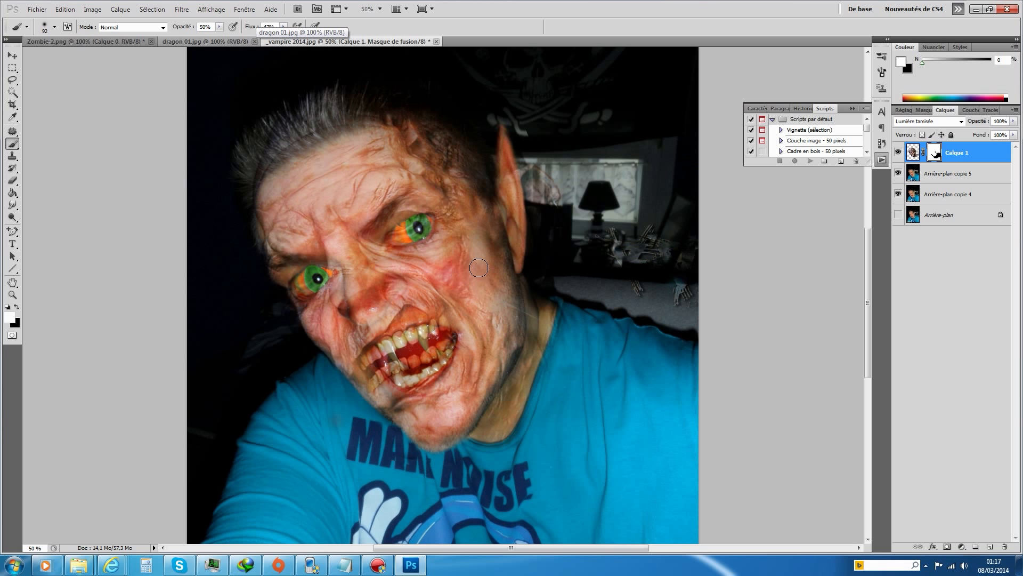
{"action": "left_click", "coordinate": [12, 80]}
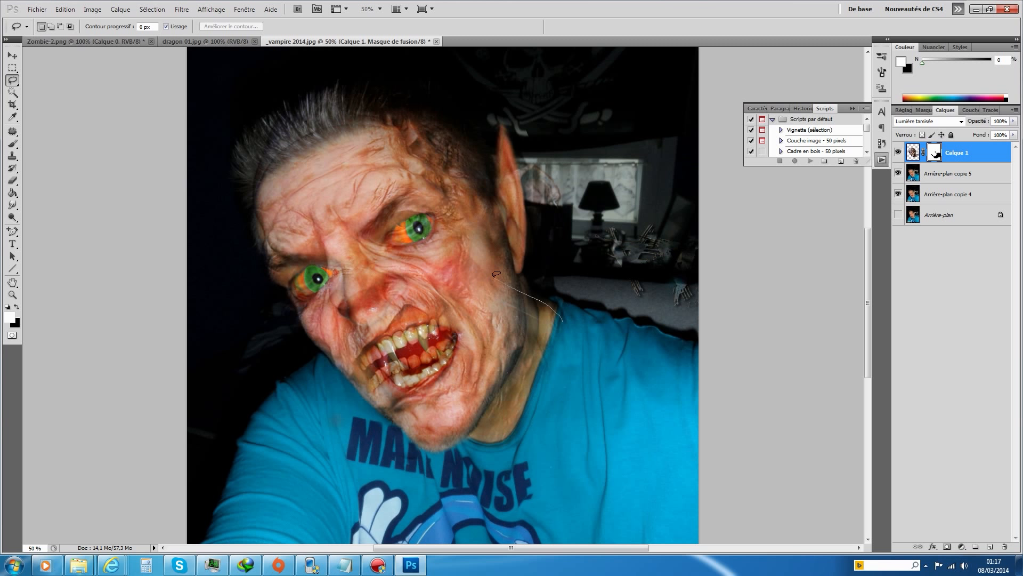
{"action": "left_click_drag", "start_coordinate": [495, 278], "coordinate": [495, 279]}
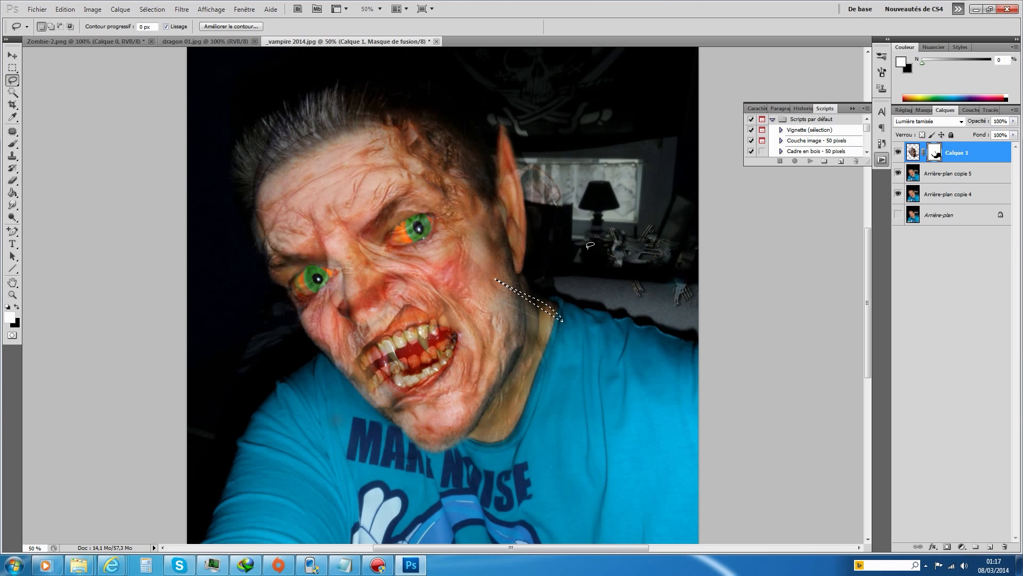
{"action": "left_click", "coordinate": [155, 9]}
{"action": "left_click", "coordinate": [160, 28]}
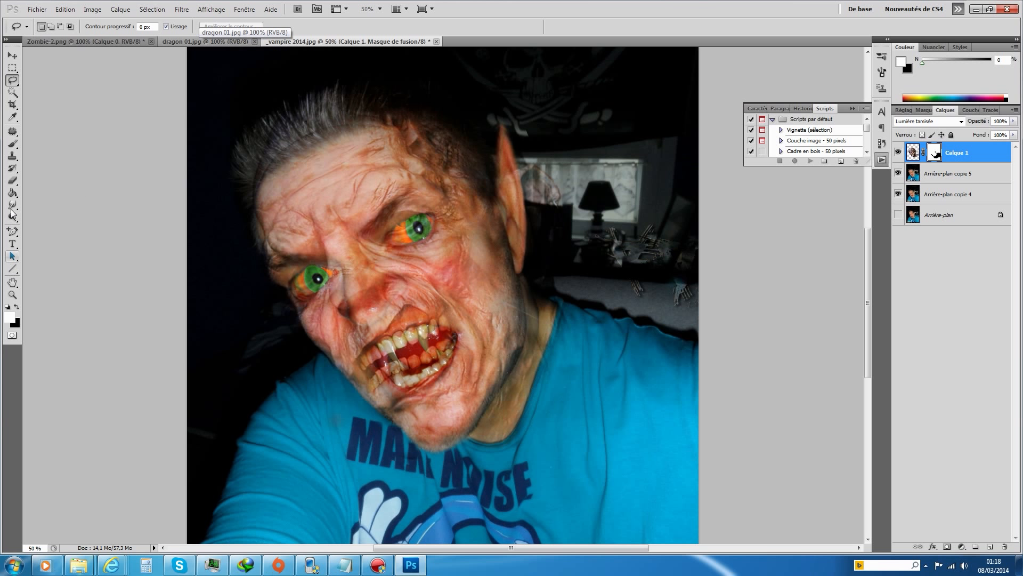
Restore the brush to 100% opacity and flow, and paint black on Calque 1's mask over both eyes
{"action": "left_click", "coordinate": [13, 148]}
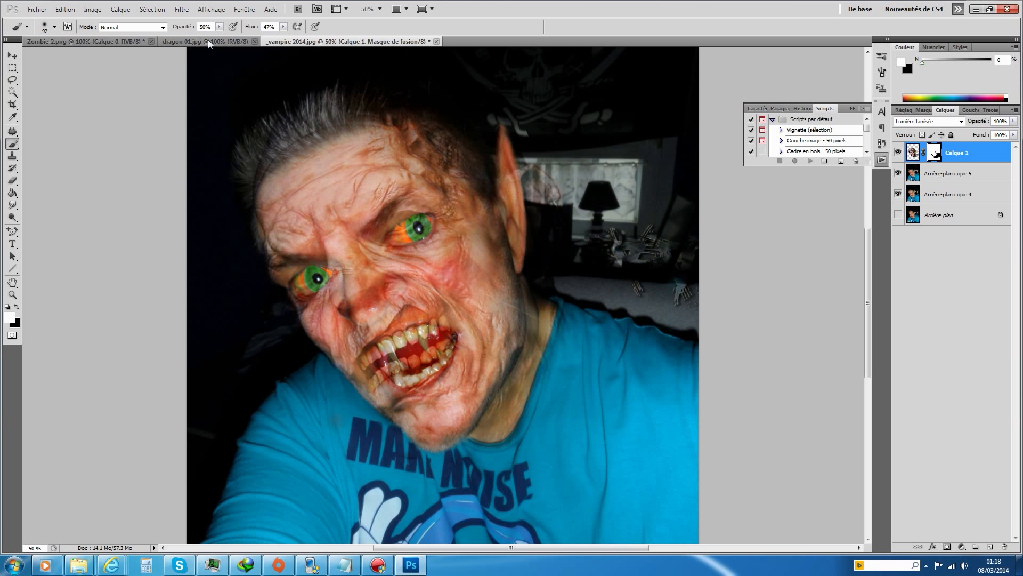
{"action": "left_click", "coordinate": [219, 27]}
{"action": "left_click_drag", "start_coordinate": [219, 37], "coordinate": [248, 38]}
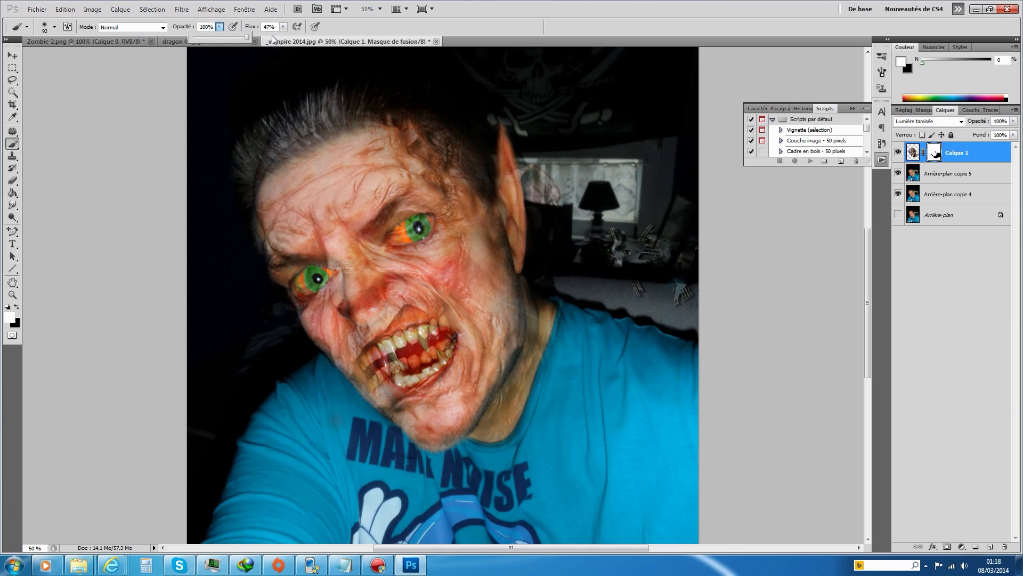
{"action": "left_click", "coordinate": [283, 26]}
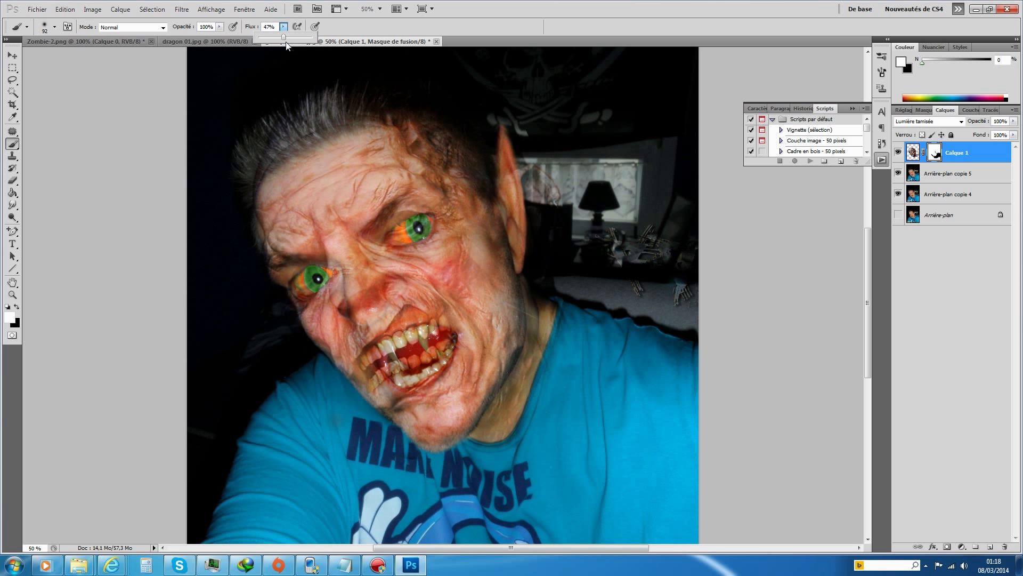
{"action": "left_click_drag", "start_coordinate": [296, 42], "coordinate": [319, 42]}
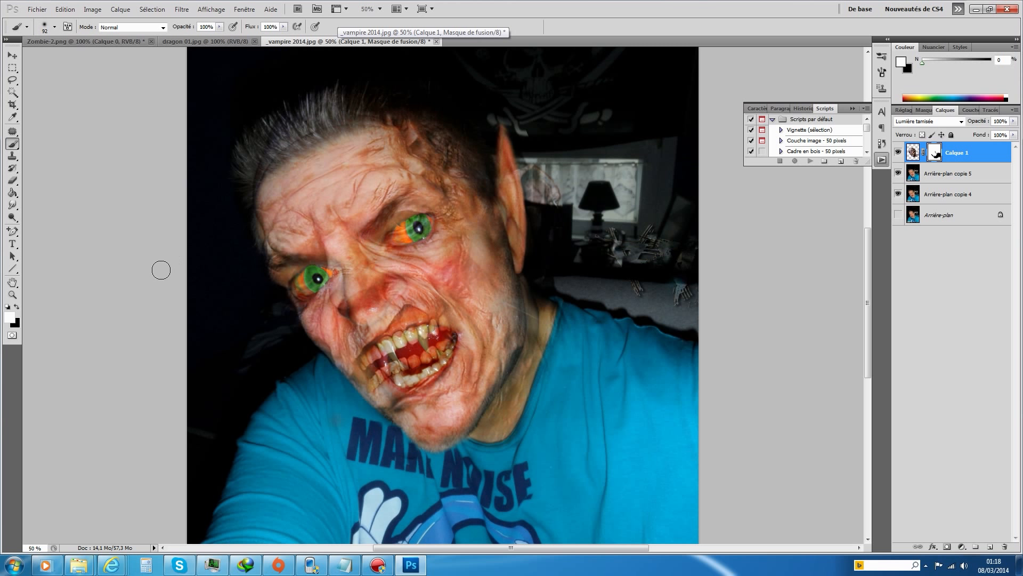
{"action": "left_click", "coordinate": [17, 305]}
{"action": "left_click_drag", "start_coordinate": [403, 239], "coordinate": [418, 229]}
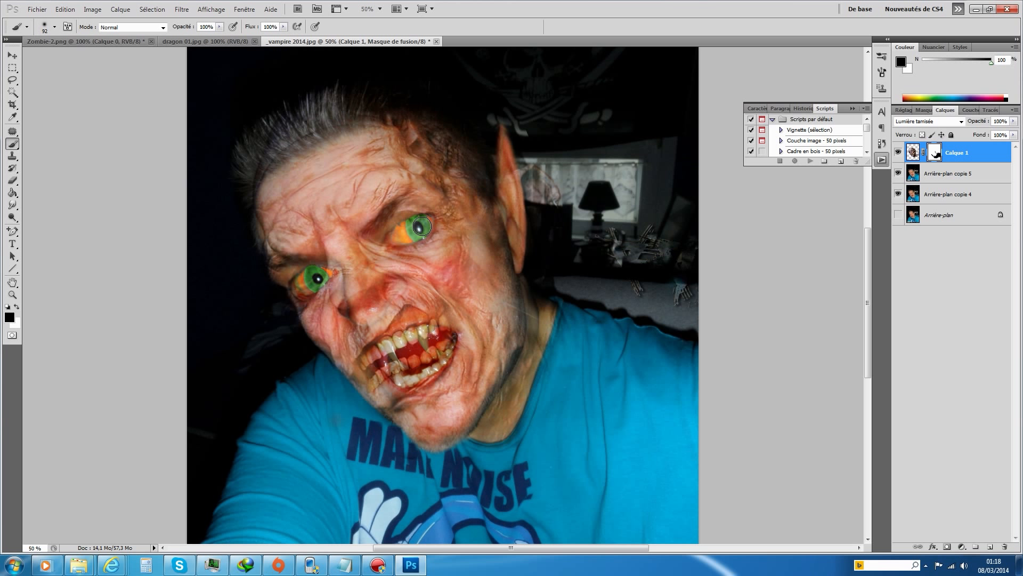
{"action": "left_click_drag", "start_coordinate": [407, 231], "coordinate": [398, 241]}
{"action": "left_click_drag", "start_coordinate": [314, 277], "coordinate": [299, 287]}
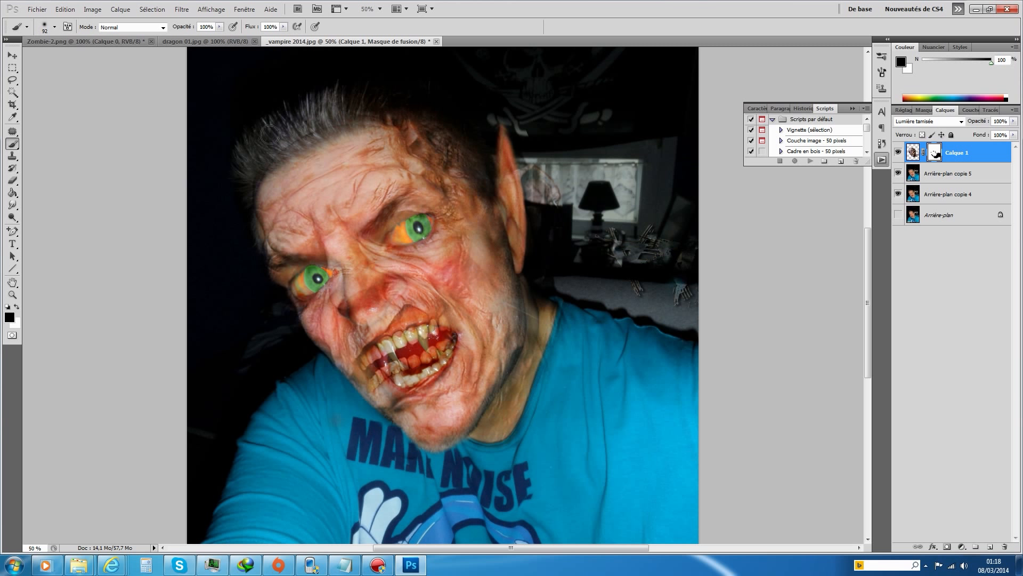
Mask the zombie texture off the hair, nose, mouth and teeth by painting black on Calque 1's mask
{"action": "mouse_move", "coordinate": [263, 152]}
{"action": "left_mouse_down"}
{"action": "mouse_move", "coordinate": [372, 122]}
{"action": "mouse_move", "coordinate": [415, 124]}
{"action": "mouse_move", "coordinate": [367, 110]}
{"action": "mouse_move", "coordinate": [305, 131]}
{"action": "mouse_move", "coordinate": [253, 170]}
{"action": "mouse_move", "coordinate": [248, 218]}
{"action": "mouse_move", "coordinate": [265, 269]}
{"action": "mouse_move", "coordinate": [331, 334]}
{"action": "mouse_move", "coordinate": [294, 304]}
{"action": "mouse_move", "coordinate": [310, 277]}
{"action": "left_mouse_up"}
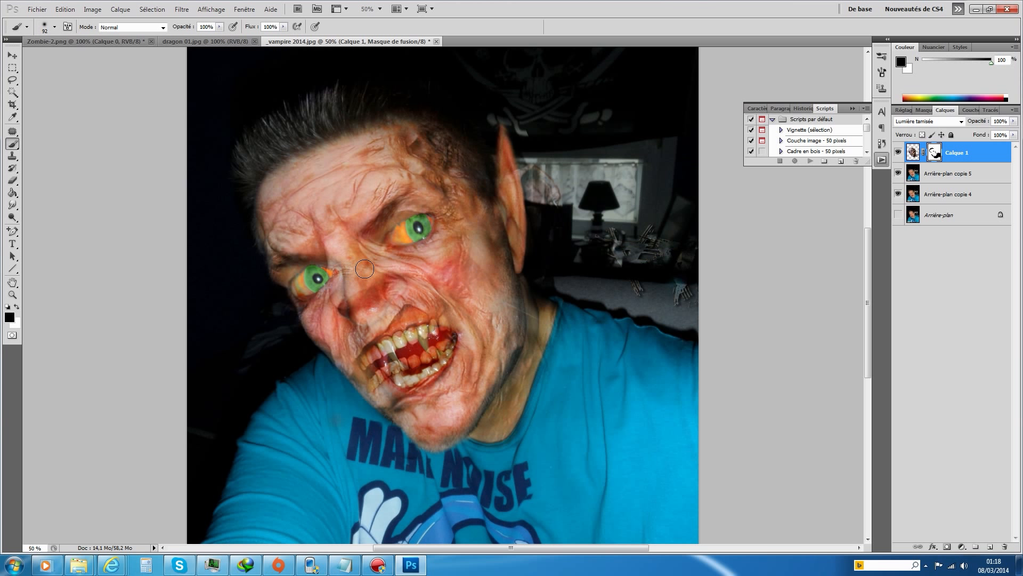
{"action": "mouse_move", "coordinate": [396, 255]}
{"action": "left_mouse_down"}
{"action": "mouse_move", "coordinate": [375, 282]}
{"action": "mouse_move", "coordinate": [331, 289]}
{"action": "left_mouse_up"}
{"action": "mouse_move", "coordinate": [407, 292]}
{"action": "left_mouse_down"}
{"action": "mouse_move", "coordinate": [388, 260]}
{"action": "mouse_move", "coordinate": [397, 286]}
{"action": "left_mouse_up"}
{"action": "mouse_move", "coordinate": [381, 350]}
{"action": "left_mouse_down"}
{"action": "mouse_move", "coordinate": [412, 336]}
{"action": "mouse_move", "coordinate": [402, 377]}
{"action": "mouse_move", "coordinate": [405, 364]}
{"action": "mouse_move", "coordinate": [377, 362]}
{"action": "mouse_move", "coordinate": [388, 374]}
{"action": "mouse_move", "coordinate": [367, 363]}
{"action": "mouse_move", "coordinate": [385, 389]}
{"action": "mouse_move", "coordinate": [376, 355]}
{"action": "mouse_move", "coordinate": [410, 399]}
{"action": "mouse_move", "coordinate": [425, 392]}
{"action": "mouse_move", "coordinate": [403, 388]}
{"action": "mouse_move", "coordinate": [447, 367]}
{"action": "mouse_move", "coordinate": [456, 330]}
{"action": "mouse_move", "coordinate": [434, 324]}
{"action": "mouse_move", "coordinate": [397, 340]}
{"action": "mouse_move", "coordinate": [436, 351]}
{"action": "mouse_move", "coordinate": [438, 336]}
{"action": "mouse_move", "coordinate": [445, 352]}
{"action": "mouse_move", "coordinate": [427, 368]}
{"action": "mouse_move", "coordinate": [394, 367]}
{"action": "mouse_move", "coordinate": [391, 349]}
{"action": "mouse_move", "coordinate": [417, 348]}
{"action": "mouse_move", "coordinate": [438, 330]}
{"action": "left_mouse_up"}
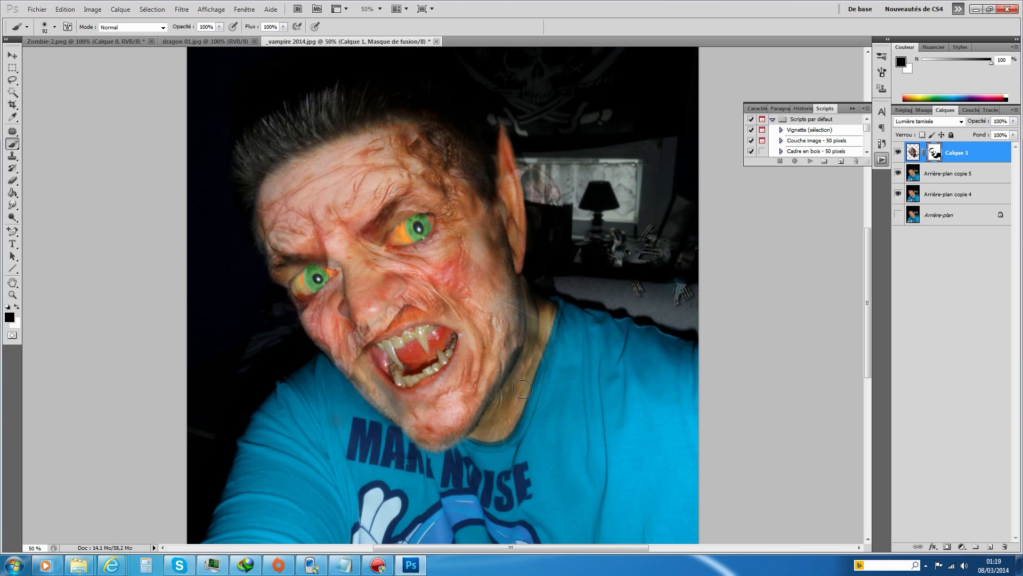
{"action": "mouse_move", "coordinate": [371, 325]}
{"action": "left_mouse_down"}
{"action": "mouse_move", "coordinate": [388, 298]}
{"action": "mouse_move", "coordinate": [352, 312]}
{"action": "mouse_move", "coordinate": [334, 306]}
{"action": "mouse_move", "coordinate": [351, 290]}
{"action": "mouse_move", "coordinate": [337, 299]}
{"action": "left_mouse_up"}
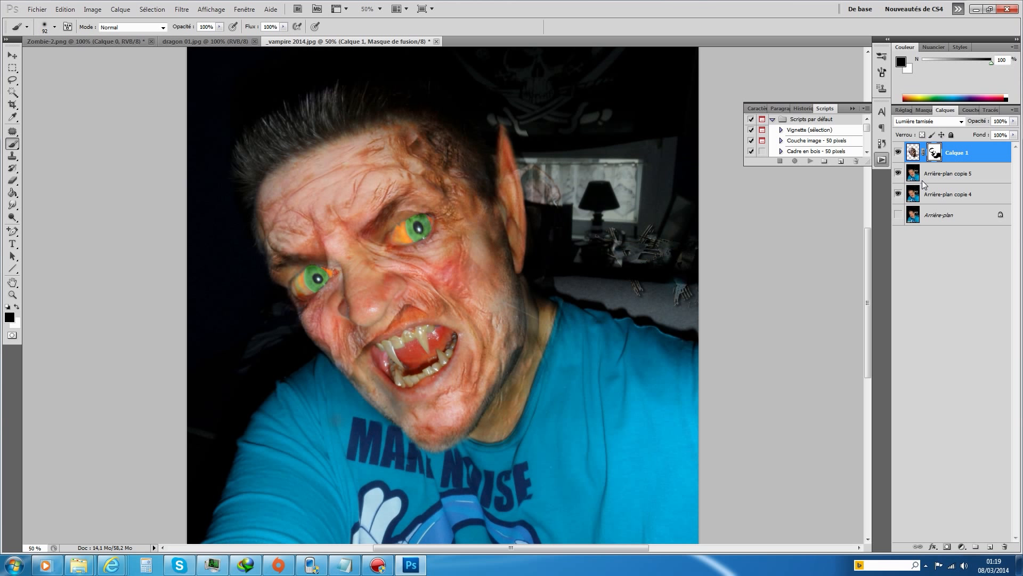
Paint black on Calque 1's mask over the background beside the ear and around the top of the head
{"action": "left_click", "coordinate": [913, 153]}
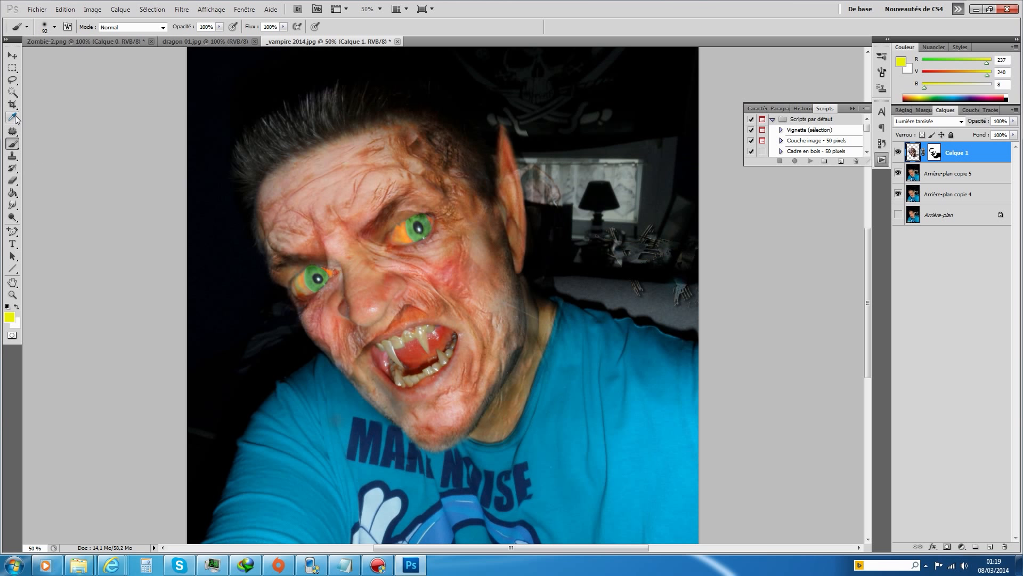
{"action": "left_click", "coordinate": [934, 154]}
{"action": "mouse_move", "coordinate": [550, 166]}
{"action": "left_mouse_down"}
{"action": "mouse_move", "coordinate": [566, 223]}
{"action": "mouse_move", "coordinate": [544, 165]}
{"action": "mouse_move", "coordinate": [526, 152]}
{"action": "mouse_move", "coordinate": [547, 213]}
{"action": "mouse_move", "coordinate": [549, 278]}
{"action": "mouse_move", "coordinate": [540, 192]}
{"action": "mouse_move", "coordinate": [550, 179]}
{"action": "mouse_move", "coordinate": [550, 241]}
{"action": "mouse_move", "coordinate": [554, 172]}
{"action": "mouse_move", "coordinate": [554, 256]}
{"action": "left_mouse_up"}
{"action": "mouse_move", "coordinate": [561, 213]}
{"action": "left_mouse_down"}
{"action": "mouse_move", "coordinate": [577, 277]}
{"action": "mouse_move", "coordinate": [537, 133]}
{"action": "mouse_move", "coordinate": [507, 116]}
{"action": "mouse_move", "coordinate": [486, 83]}
{"action": "mouse_move", "coordinate": [464, 96]}
{"action": "mouse_move", "coordinate": [400, 66]}
{"action": "mouse_move", "coordinate": [458, 112]}
{"action": "mouse_move", "coordinate": [493, 157]}
{"action": "mouse_move", "coordinate": [481, 162]}
{"action": "mouse_move", "coordinate": [420, 102]}
{"action": "mouse_move", "coordinate": [469, 148]}
{"action": "mouse_move", "coordinate": [442, 104]}
{"action": "mouse_move", "coordinate": [451, 129]}
{"action": "mouse_move", "coordinate": [373, 86]}
{"action": "left_mouse_up"}
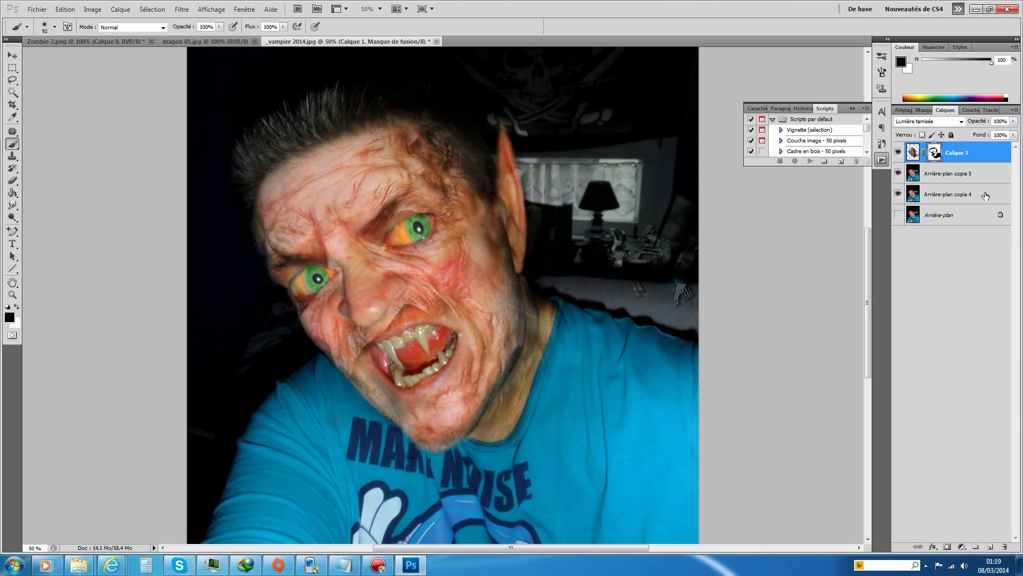
Try to patch the seam between the cheek and the neck below the ear on Calque 1's image with the Patch tool
{"action": "left_click", "coordinate": [913, 153]}
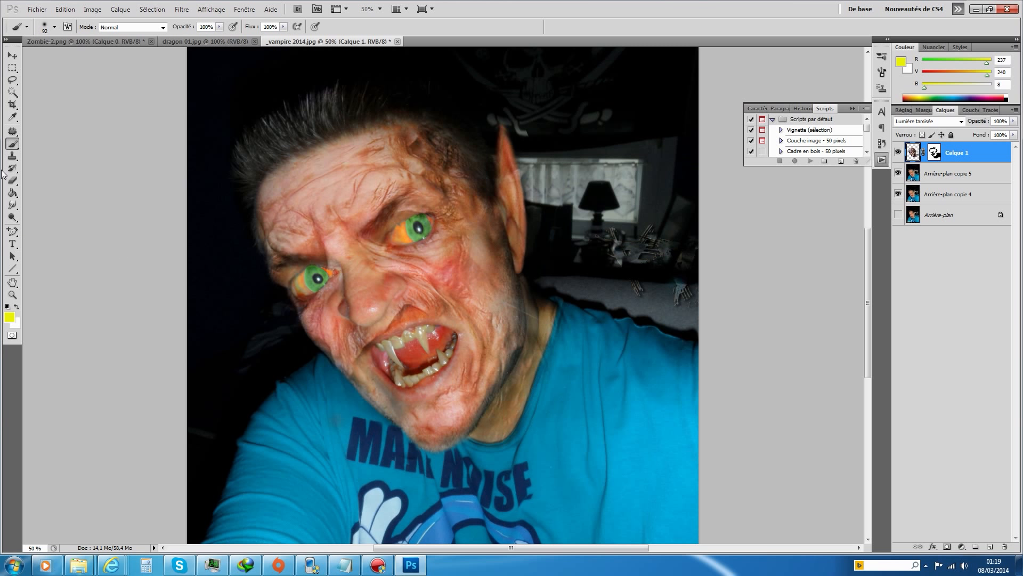
{"action": "left_click", "coordinate": [13, 98]}
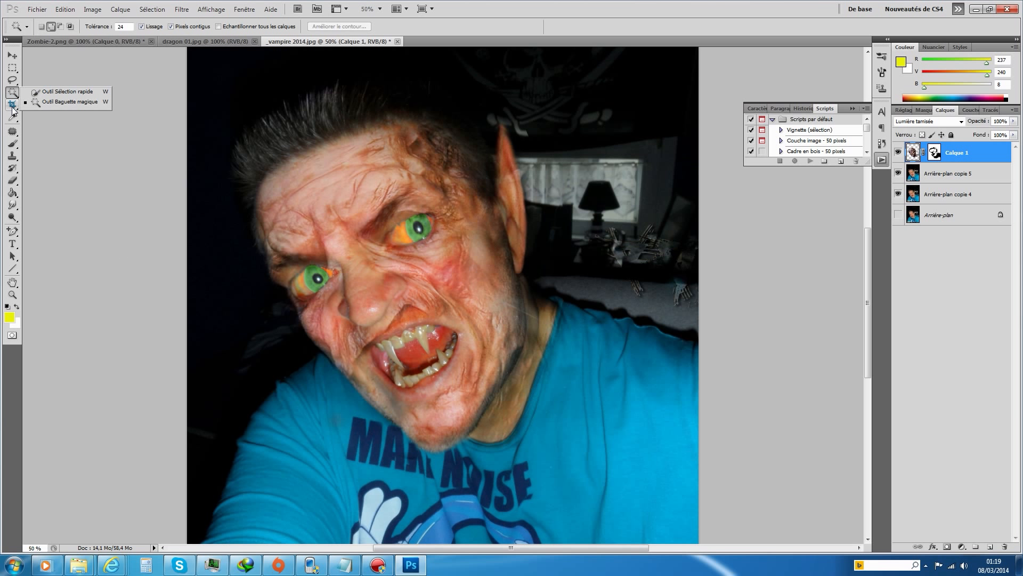
{"action": "left_click", "coordinate": [14, 81]}
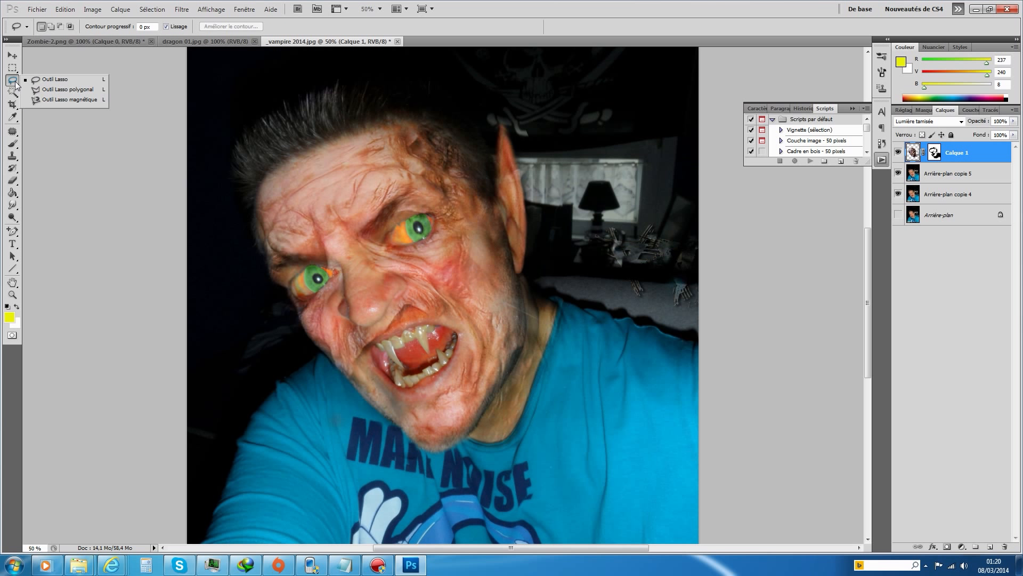
{"action": "left_click", "coordinate": [14, 133]}
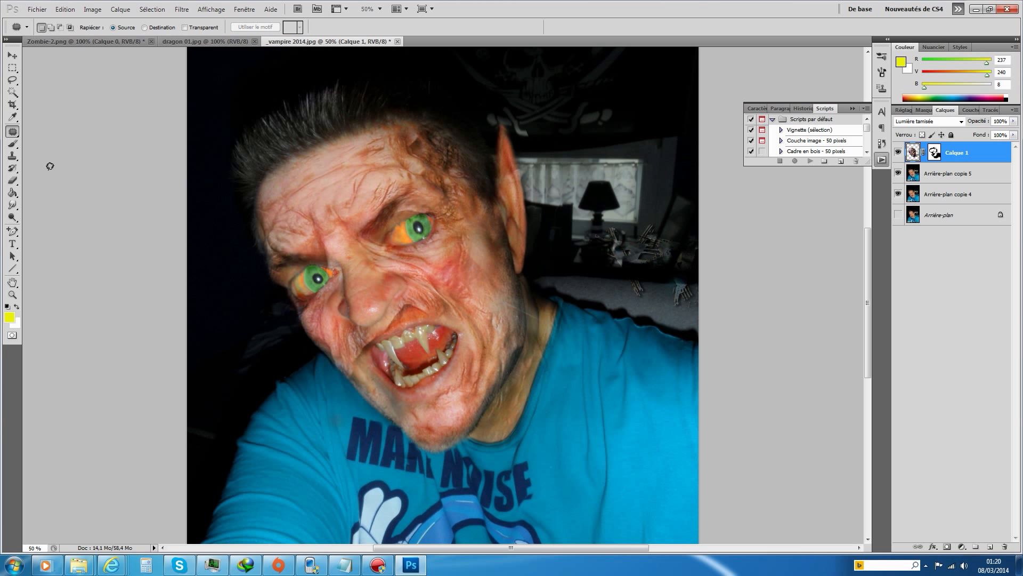
{"action": "right_click", "coordinate": [15, 135]}
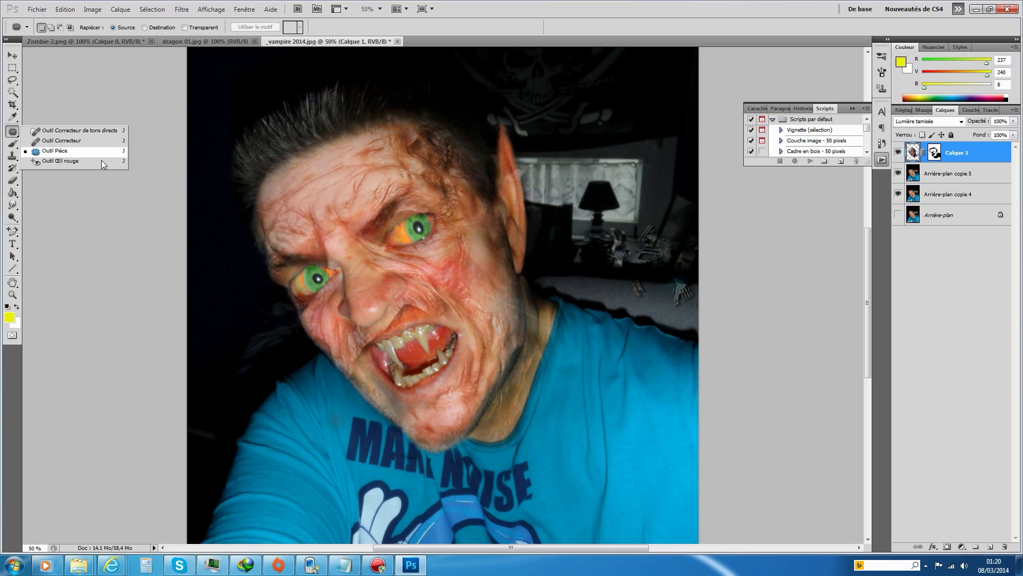
{"action": "left_click", "coordinate": [483, 284]}
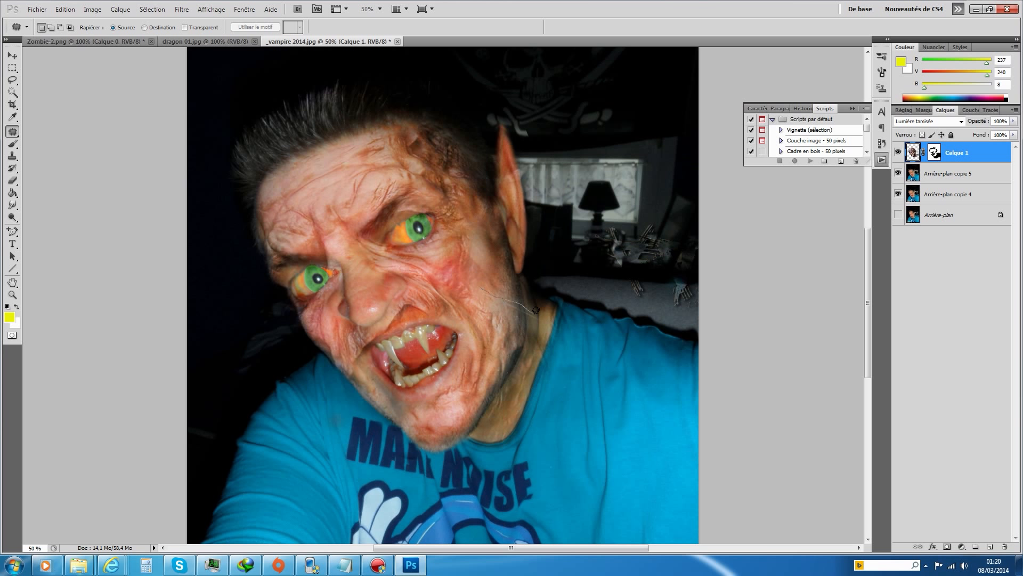
{"action": "left_click_drag", "start_coordinate": [539, 320], "coordinate": [520, 313]}
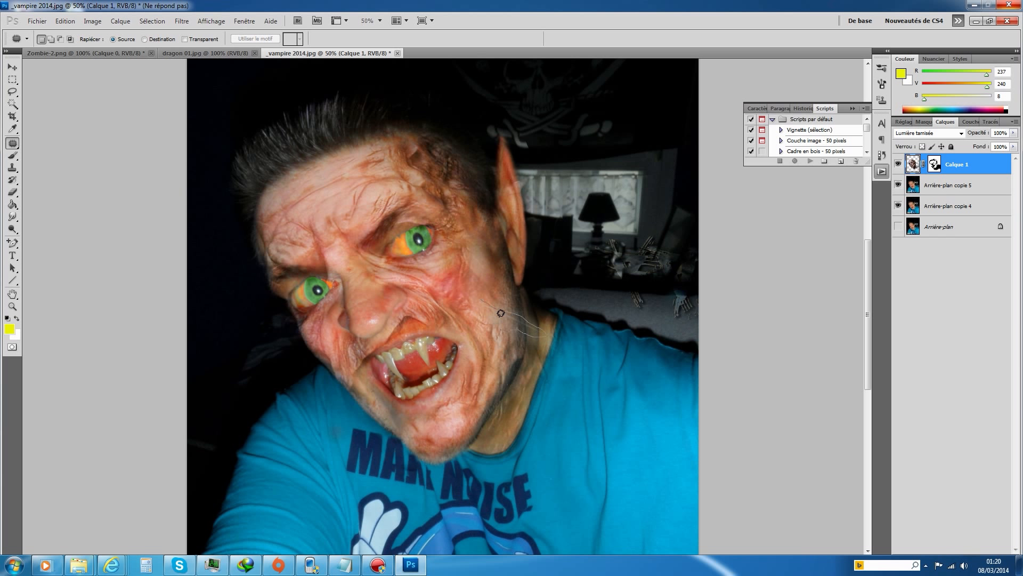
{"action": "left_click_drag", "start_coordinate": [488, 305], "coordinate": [510, 300]}
{"action": "key", "text": "ctrl+d"}
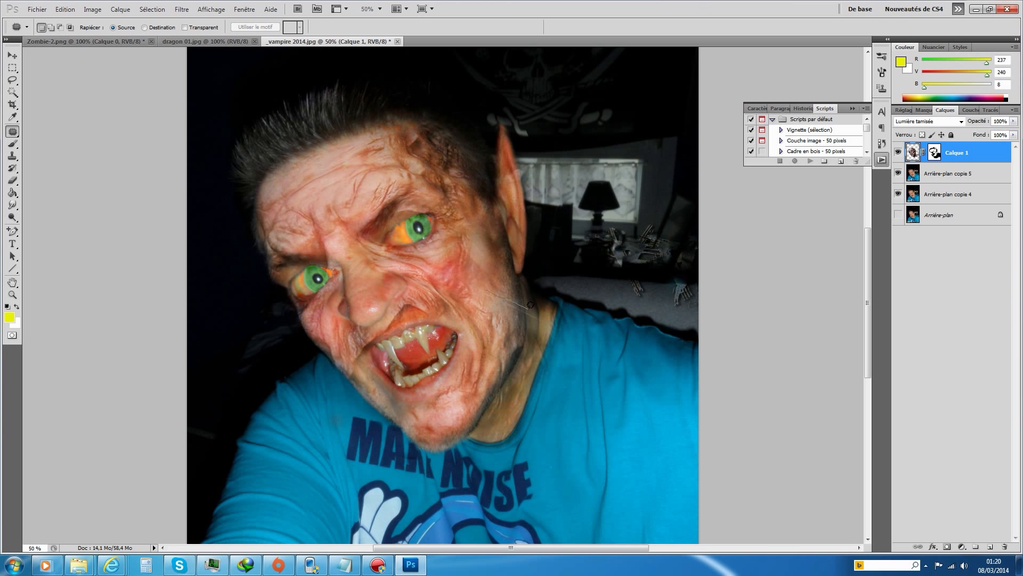
{"action": "mouse_move", "coordinate": [524, 315]}
{"action": "left_mouse_down"}
{"action": "mouse_move", "coordinate": [483, 295]}
{"action": "mouse_move", "coordinate": [520, 302]}
{"action": "left_mouse_up"}
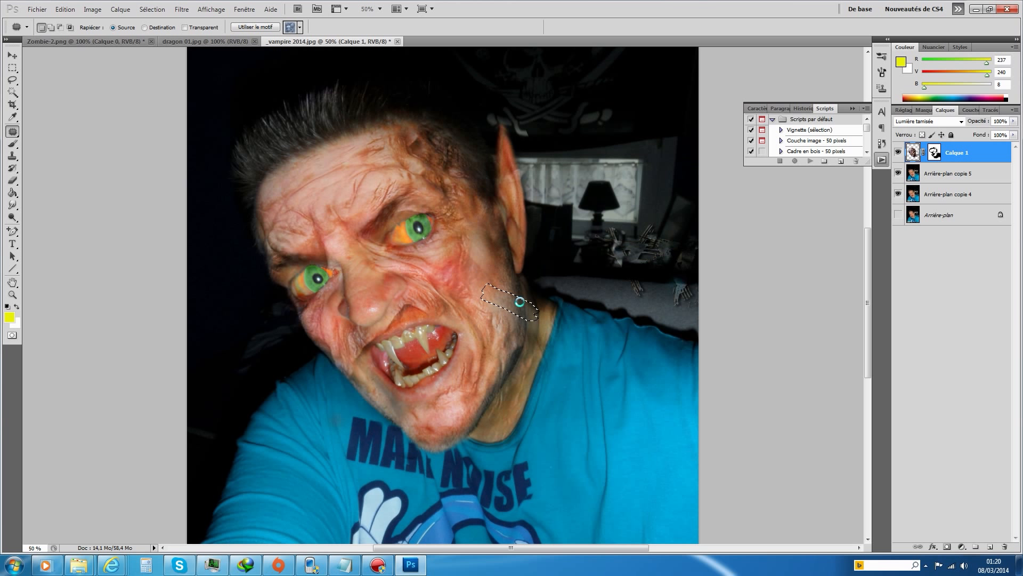
{"action": "left_click", "coordinate": [503, 277]}
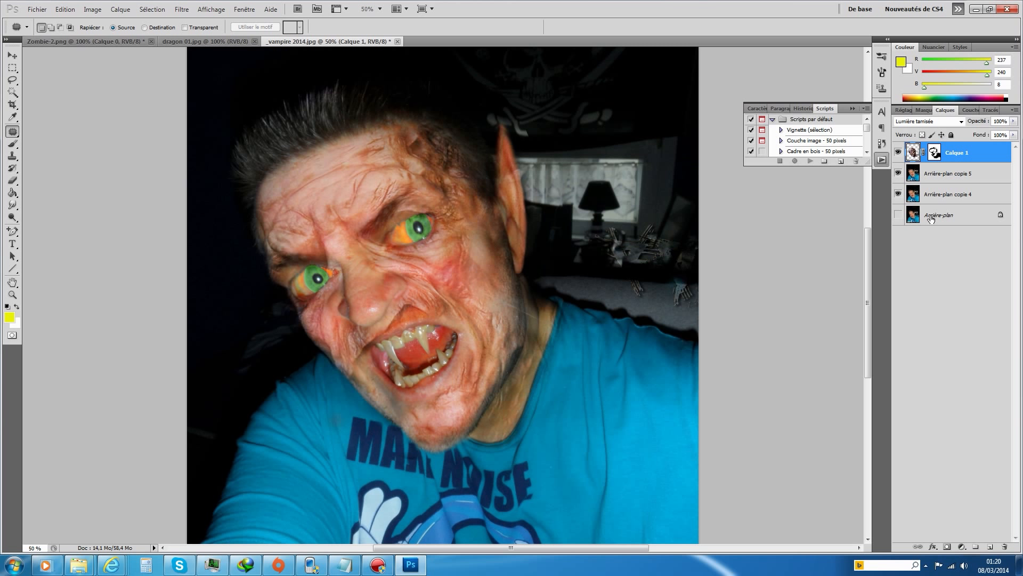
Set Calque 1's layer opacity to 95%
{"action": "left_click", "coordinate": [1014, 122]}
{"action": "mouse_move", "coordinate": [1014, 134]}
{"action": "left_mouse_down"}
{"action": "mouse_move", "coordinate": [969, 138]}
{"action": "mouse_move", "coordinate": [1021, 137]}
{"action": "mouse_move", "coordinate": [987, 140]}
{"action": "mouse_move", "coordinate": [1002, 139]}
{"action": "left_mouse_up"}
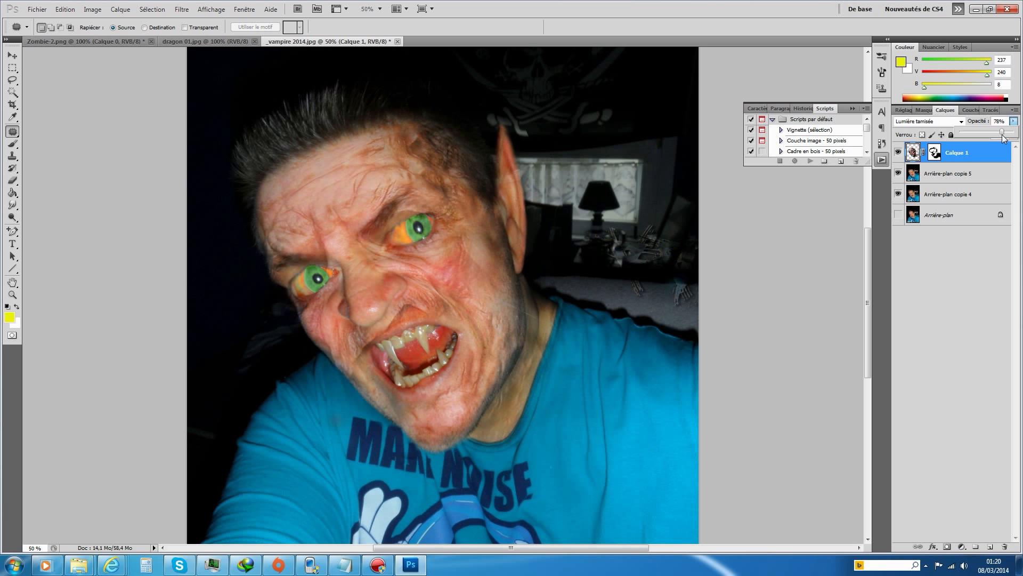
{"action": "mouse_move", "coordinate": [1005, 138]}
{"action": "left_mouse_down"}
{"action": "mouse_move", "coordinate": [984, 138]}
{"action": "mouse_move", "coordinate": [1013, 134]}
{"action": "left_mouse_up"}
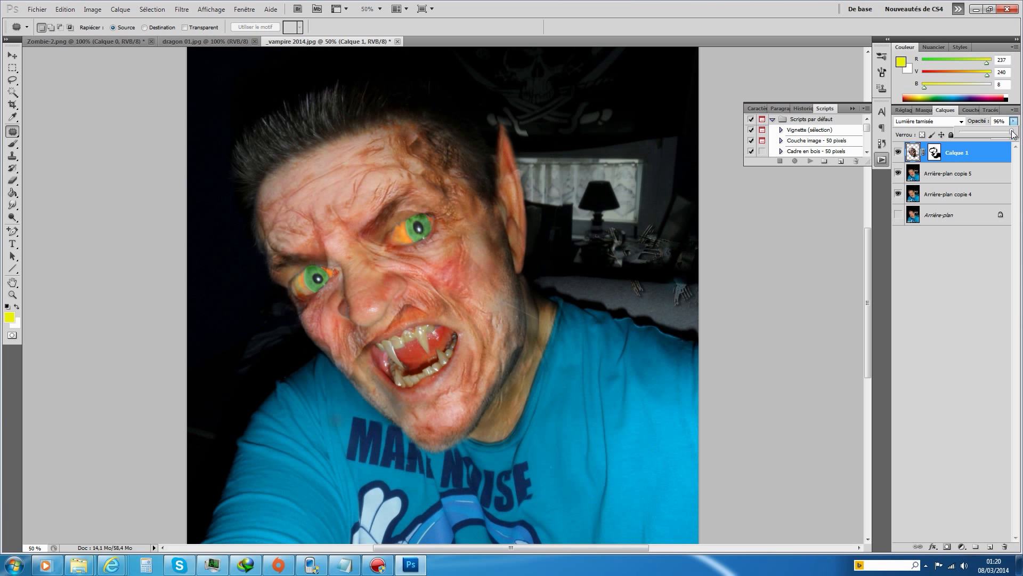
Adjust the Jaunes of Arrière-plan copie 5 with Selective Color: Magenta +10, Jaune +94 and a reduced Cyan
{"action": "left_click", "coordinate": [918, 178]}
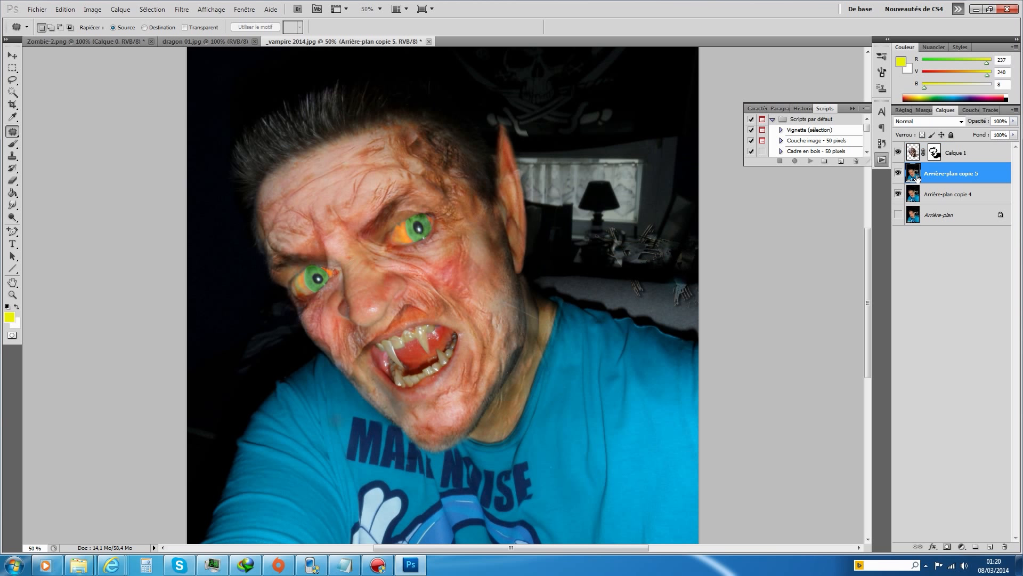
{"action": "left_click", "coordinate": [92, 11]}
{"action": "mouse_move", "coordinate": [141, 37]}
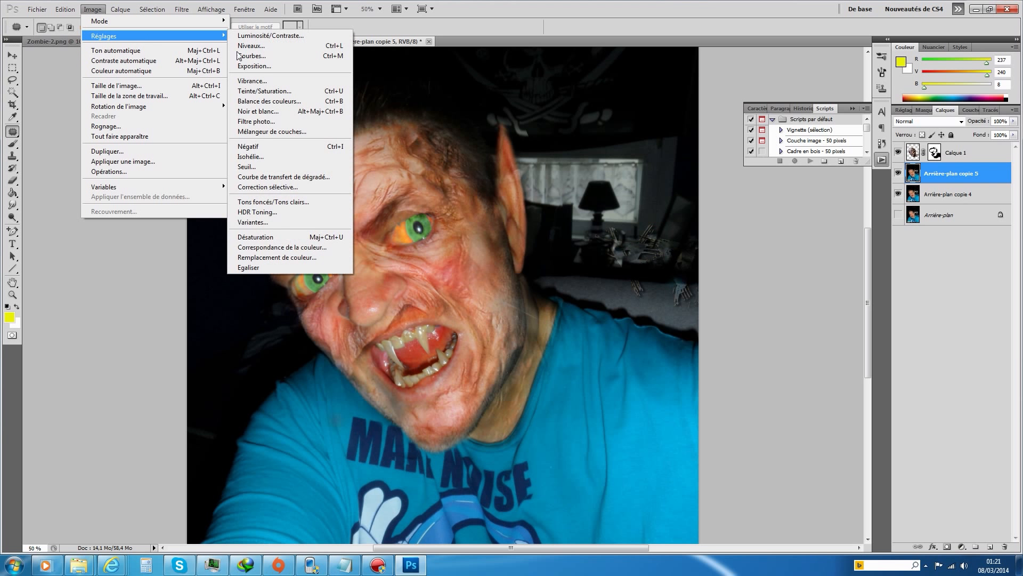
{"action": "left_click", "coordinate": [294, 188]}
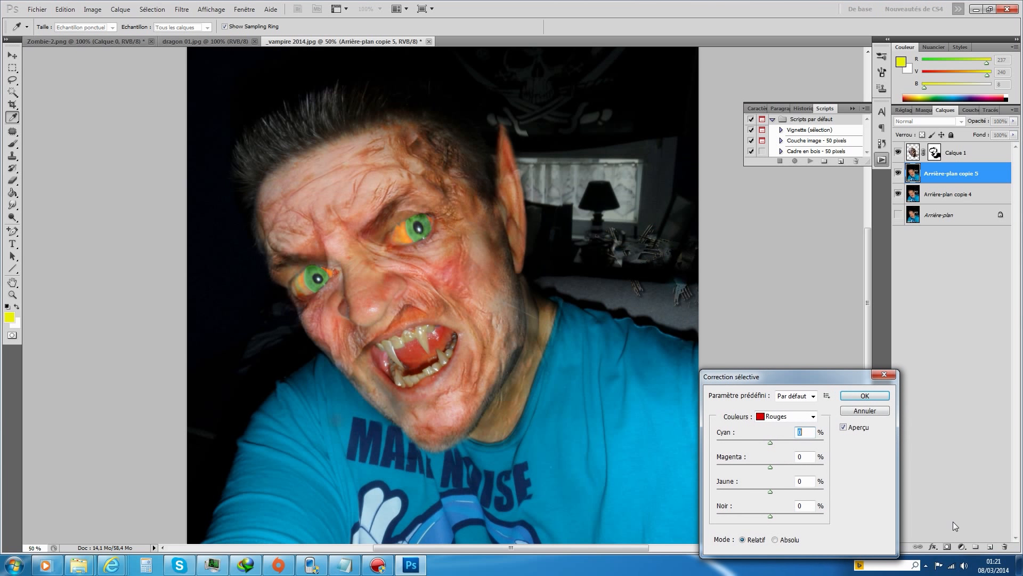
{"action": "left_click", "coordinate": [813, 417]}
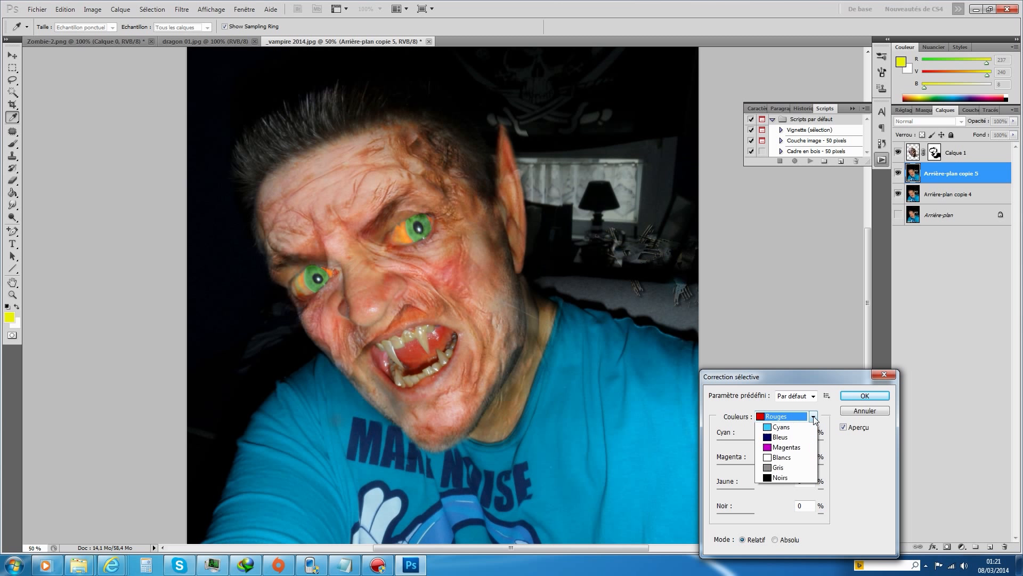
{"action": "left_click", "coordinate": [796, 441]}
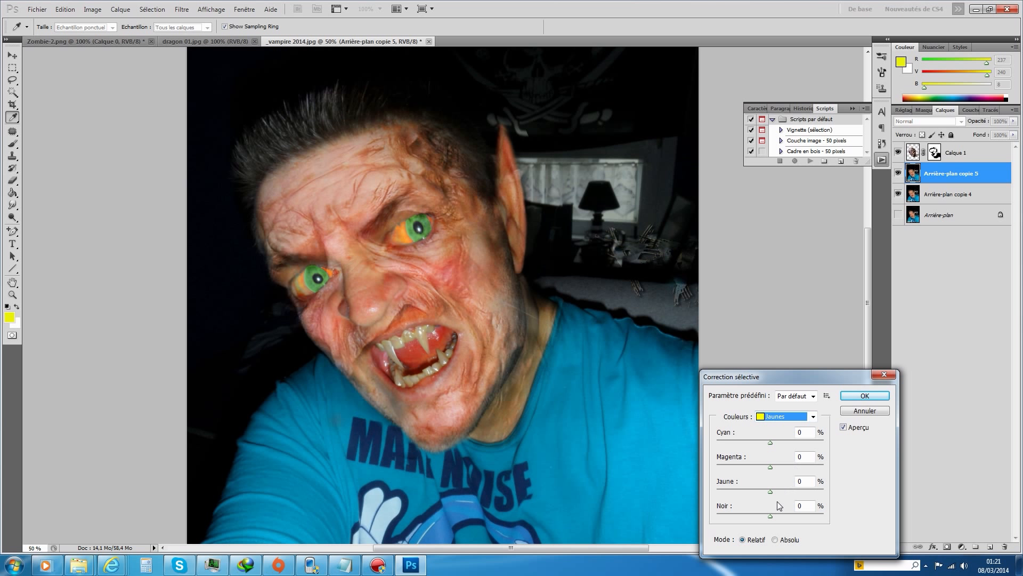
{"action": "left_click_drag", "start_coordinate": [771, 491], "coordinate": [821, 490]}
{"action": "left_click_drag", "start_coordinate": [769, 468], "coordinate": [775, 441]}
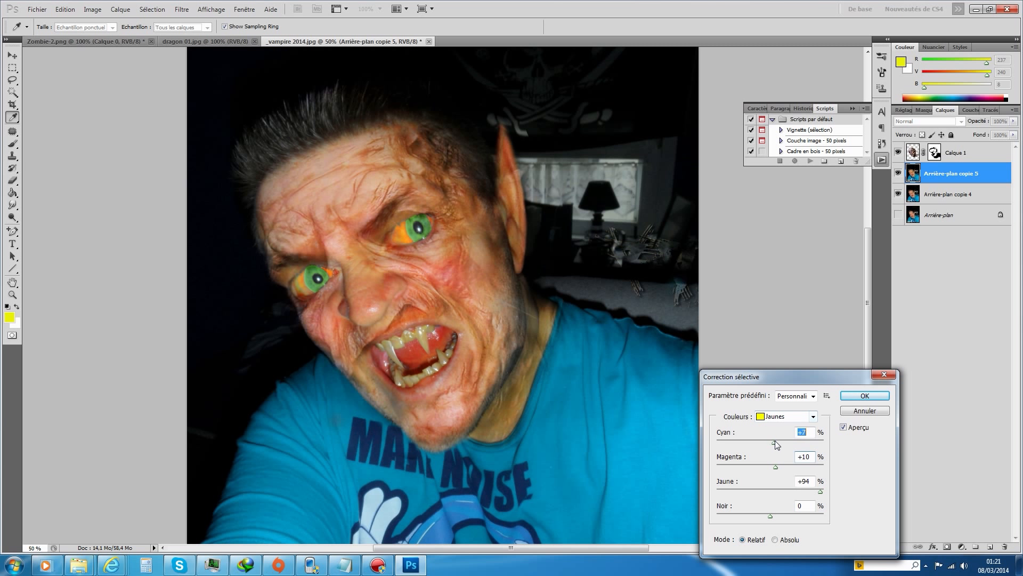
Set the Gris to Magenta +21 with more Jaune and slightly less Cyan, and apply the Selective Color correction
{"action": "left_click", "coordinate": [813, 416]}
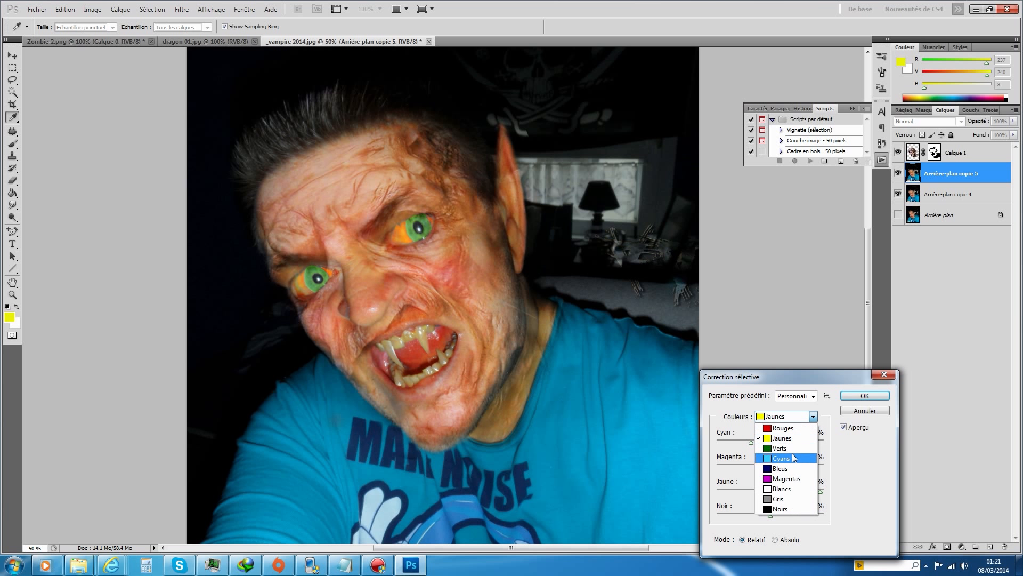
{"action": "left_click", "coordinate": [786, 499]}
{"action": "left_click_drag", "start_coordinate": [772, 491], "coordinate": [783, 466]}
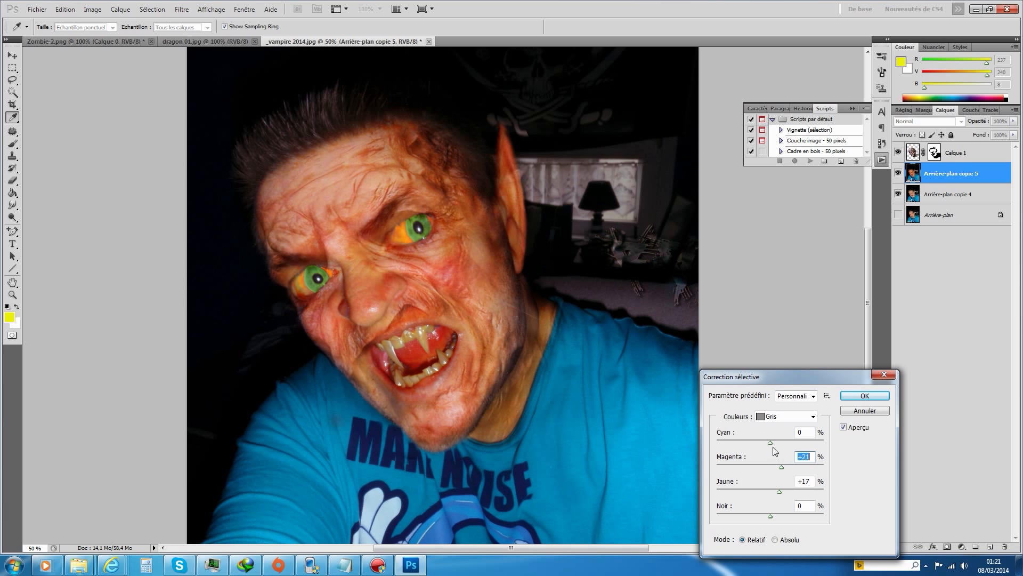
{"action": "left_click_drag", "start_coordinate": [768, 442], "coordinate": [763, 444]}
{"action": "left_click", "coordinate": [778, 489]}
{"action": "left_click_drag", "start_coordinate": [784, 489], "coordinate": [782, 490]}
{"action": "left_click", "coordinate": [867, 398]}
{"action": "key", "text": "j"}
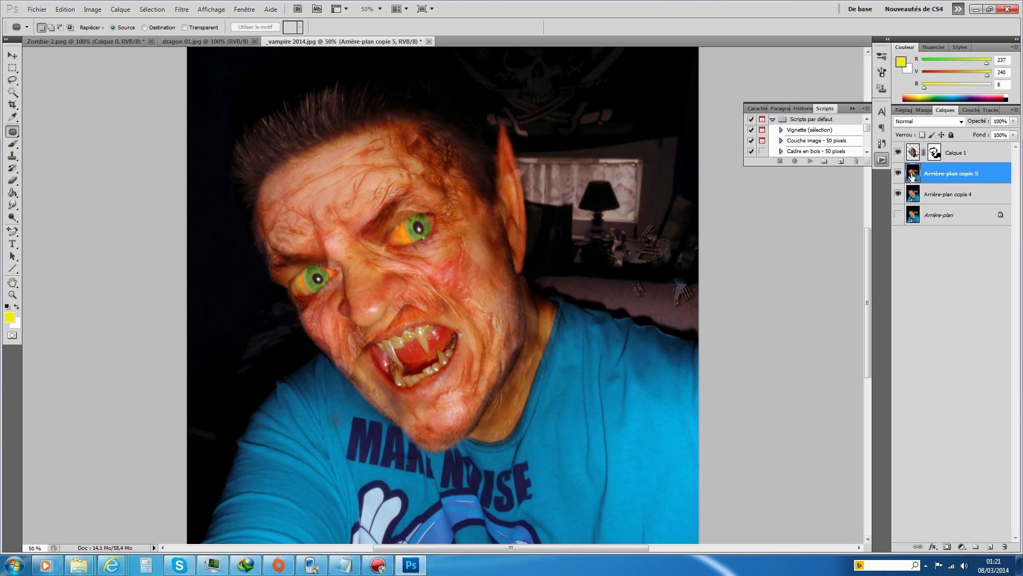
Target Calque 1's mask and set the brush to 21% opacity and 27% flow
{"action": "left_click", "coordinate": [934, 153]}
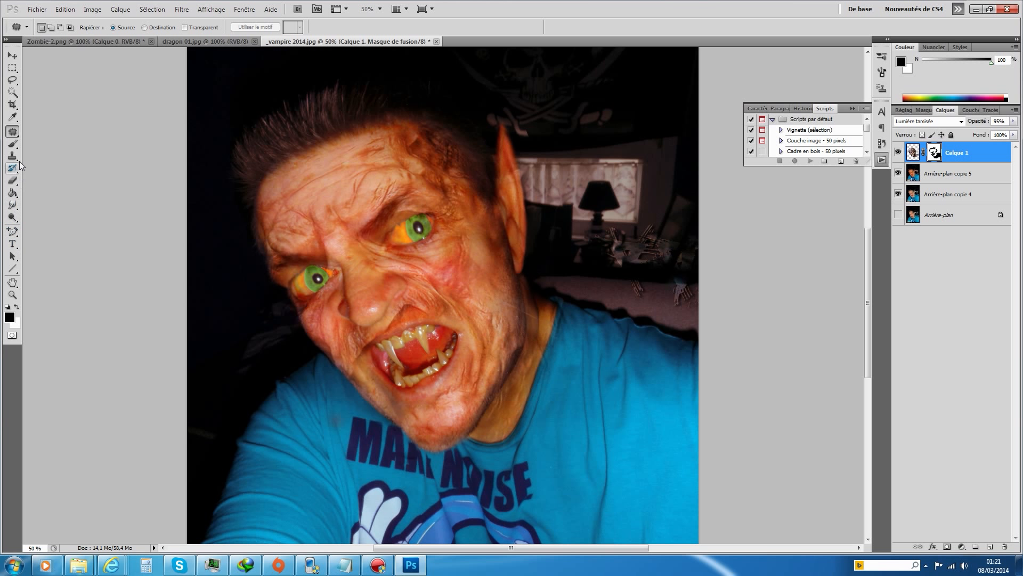
{"action": "left_click", "coordinate": [13, 145]}
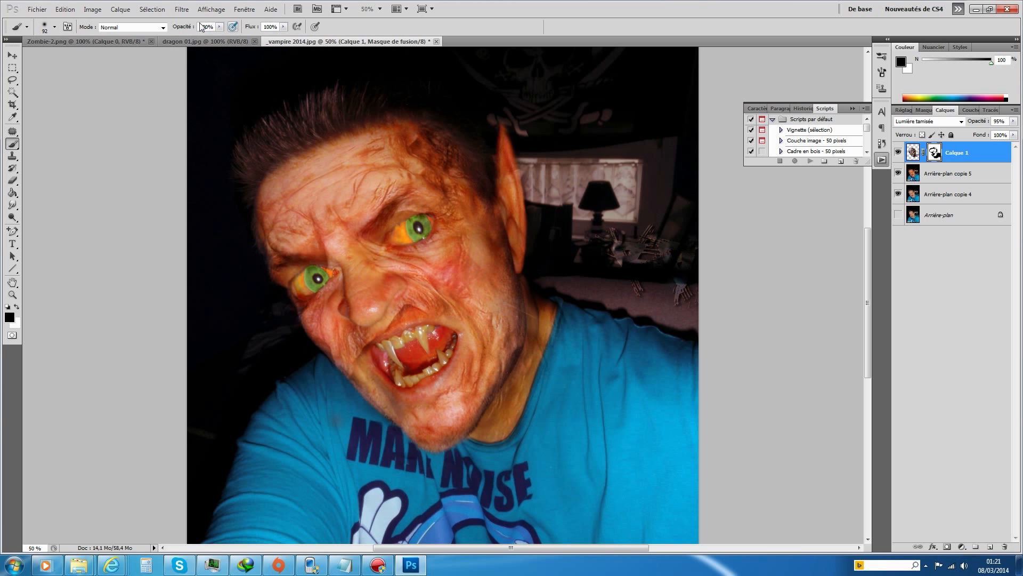
{"action": "left_click", "coordinate": [219, 28]}
{"action": "left_click_drag", "start_coordinate": [221, 36], "coordinate": [187, 36]}
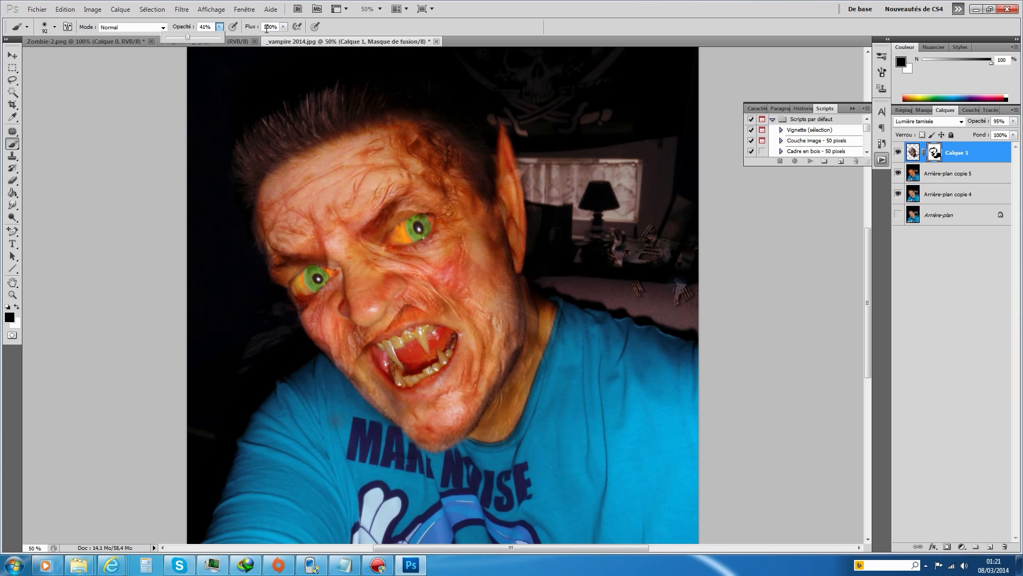
{"action": "left_click", "coordinate": [284, 27]}
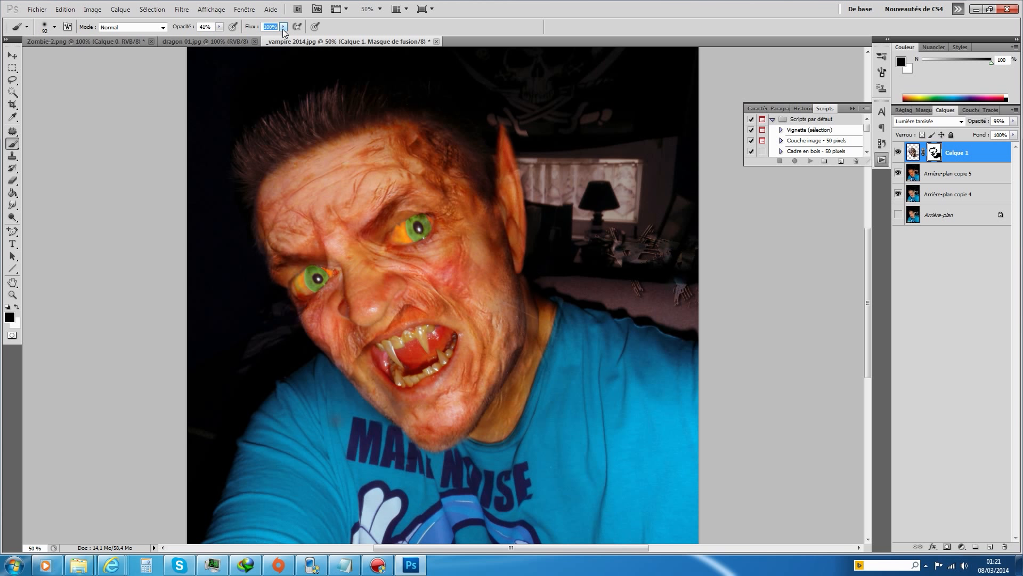
{"action": "left_click", "coordinate": [284, 27]}
{"action": "left_click_drag", "start_coordinate": [281, 34], "coordinate": [247, 42]}
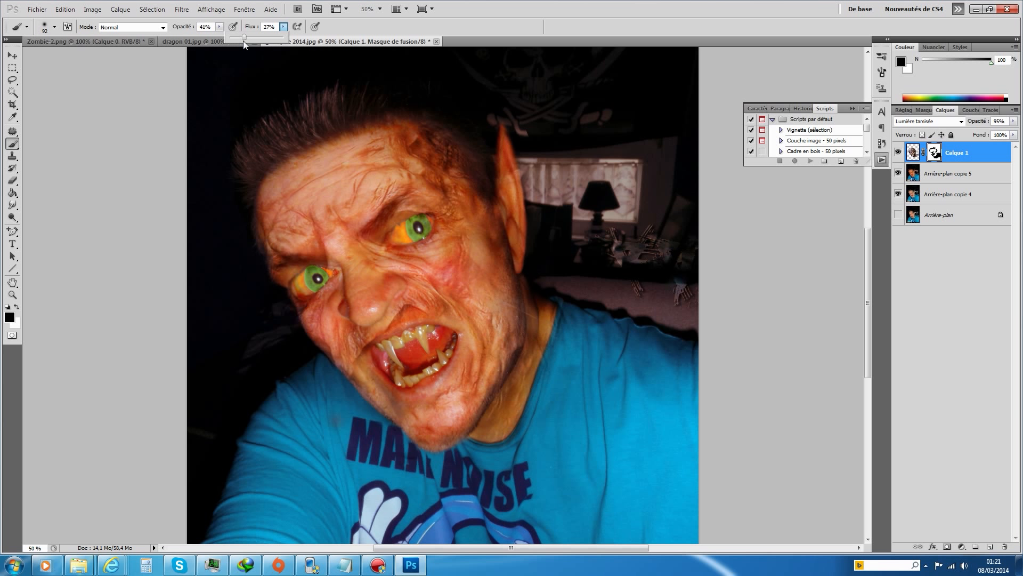
{"action": "left_click", "coordinate": [219, 28]}
{"action": "left_click_drag", "start_coordinate": [220, 37], "coordinate": [208, 36]}
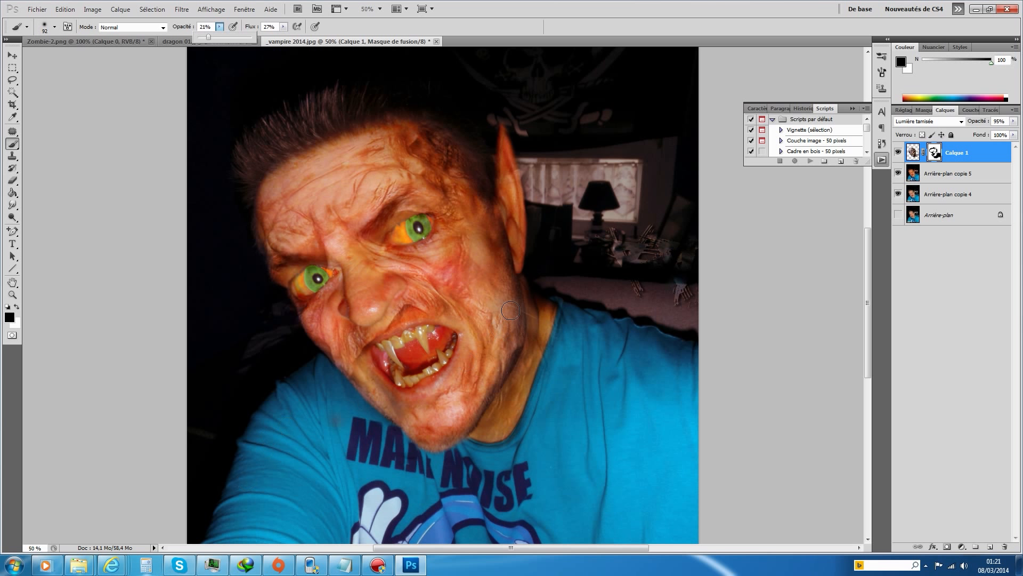
Paint faint black on Calque 1's mask along the jaw edge beside the mouth and the fold below the nose
{"action": "left_click", "coordinate": [356, 360]}
{"action": "left_click_drag", "start_coordinate": [356, 360], "coordinate": [349, 368]}
{"action": "left_click", "coordinate": [350, 368]}
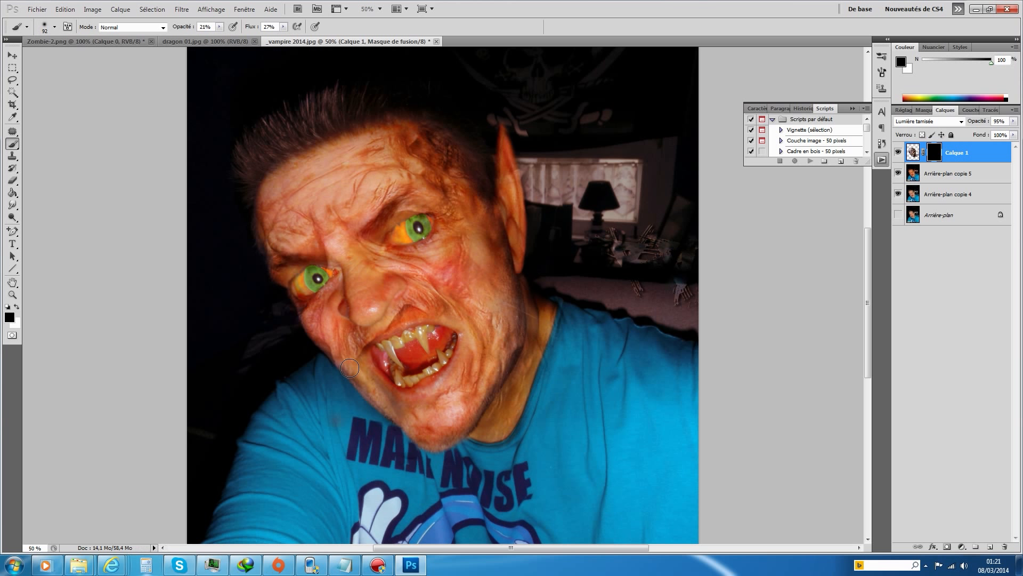
{"action": "mouse_move", "coordinate": [355, 365]}
{"action": "left_mouse_down"}
{"action": "mouse_move", "coordinate": [380, 345]}
{"action": "mouse_move", "coordinate": [365, 352]}
{"action": "mouse_move", "coordinate": [368, 336]}
{"action": "mouse_move", "coordinate": [394, 330]}
{"action": "mouse_move", "coordinate": [400, 302]}
{"action": "left_mouse_up"}
{"action": "mouse_move", "coordinate": [399, 305]}
{"action": "left_mouse_down"}
{"action": "mouse_move", "coordinate": [391, 318]}
{"action": "mouse_move", "coordinate": [421, 312]}
{"action": "mouse_move", "coordinate": [391, 320]}
{"action": "mouse_move", "coordinate": [417, 312]}
{"action": "left_mouse_up"}
{"action": "mouse_move", "coordinate": [417, 312]}
{"action": "left_mouse_down"}
{"action": "mouse_move", "coordinate": [390, 327]}
{"action": "mouse_move", "coordinate": [409, 302]}
{"action": "left_mouse_up"}
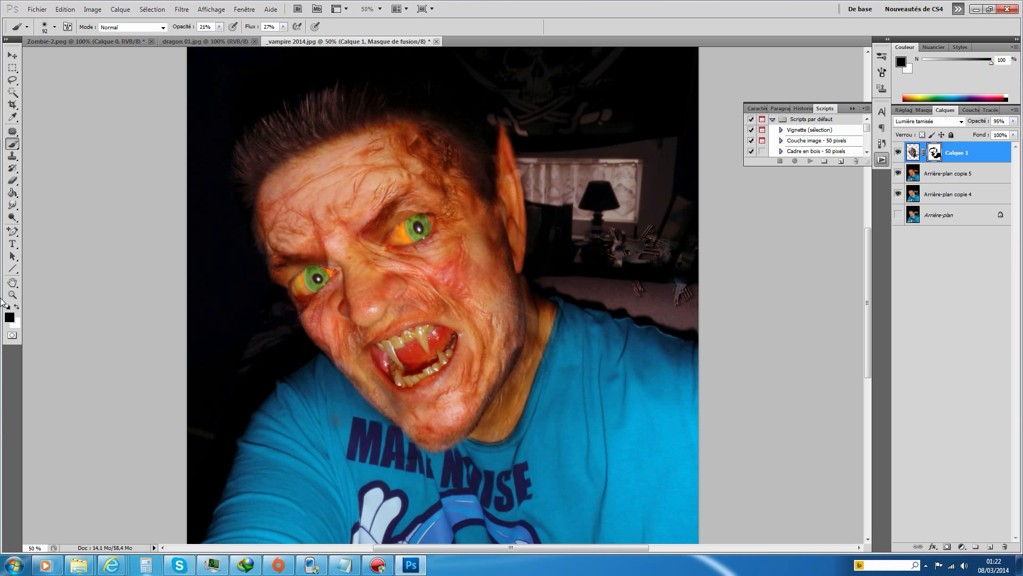
{"action": "left_click", "coordinate": [17, 307]}
{"action": "key", "text": "ctrl+BackSpace"}
{"action": "key", "text": "ctrl+z"}
{"action": "left_click", "coordinate": [16, 308]}
Restore the brush to 100% opacity and flow, and paint black on Calque 1's mask over the texture remnants around the lamp
{"action": "mouse_move", "coordinate": [669, 246]}
{"action": "left_mouse_down"}
{"action": "mouse_move", "coordinate": [670, 235]}
{"action": "mouse_move", "coordinate": [675, 284]}
{"action": "mouse_move", "coordinate": [625, 241]}
{"action": "mouse_move", "coordinate": [657, 273]}
{"action": "mouse_move", "coordinate": [850, 203]}
{"action": "mouse_move", "coordinate": [653, 243]}
{"action": "mouse_move", "coordinate": [619, 282]}
{"action": "mouse_move", "coordinate": [829, 189]}
{"action": "left_mouse_up"}
{"action": "left_click", "coordinate": [219, 26]}
{"action": "left_click_drag", "start_coordinate": [251, 38], "coordinate": [269, 39]}
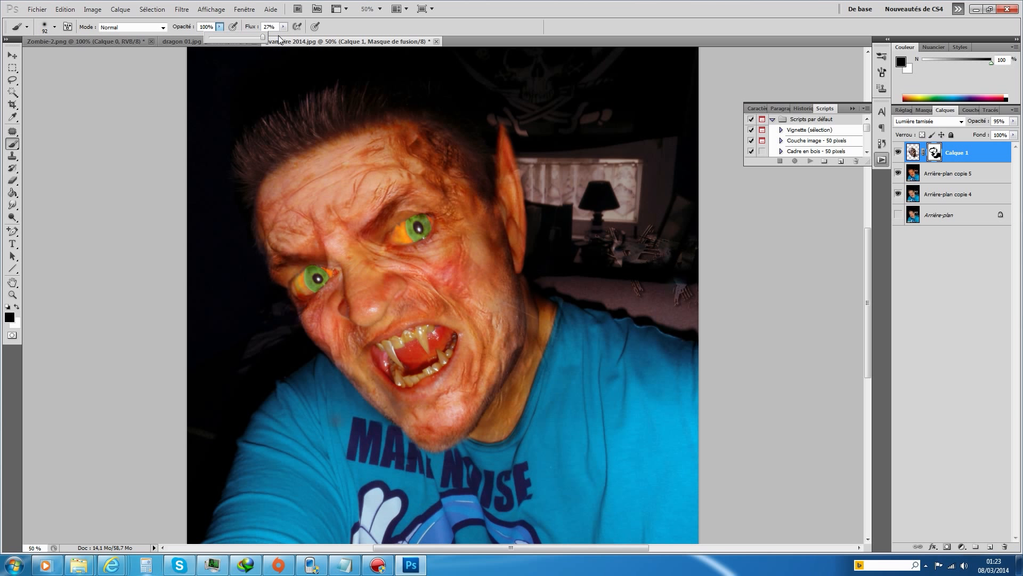
{"action": "left_click", "coordinate": [283, 27]}
{"action": "left_click", "coordinate": [325, 37]}
{"action": "mouse_move", "coordinate": [641, 241]}
{"action": "left_mouse_down"}
{"action": "mouse_move", "coordinate": [641, 283]}
{"action": "mouse_move", "coordinate": [630, 287]}
{"action": "mouse_move", "coordinate": [684, 274]}
{"action": "mouse_move", "coordinate": [677, 267]}
{"action": "mouse_move", "coordinate": [682, 291]}
{"action": "mouse_move", "coordinate": [669, 231]}
{"action": "mouse_move", "coordinate": [651, 227]}
{"action": "mouse_move", "coordinate": [647, 238]}
{"action": "mouse_move", "coordinate": [672, 263]}
{"action": "mouse_move", "coordinate": [674, 291]}
{"action": "mouse_move", "coordinate": [685, 280]}
{"action": "mouse_move", "coordinate": [686, 296]}
{"action": "mouse_move", "coordinate": [694, 209]}
{"action": "mouse_move", "coordinate": [694, 261]}
{"action": "left_mouse_up"}
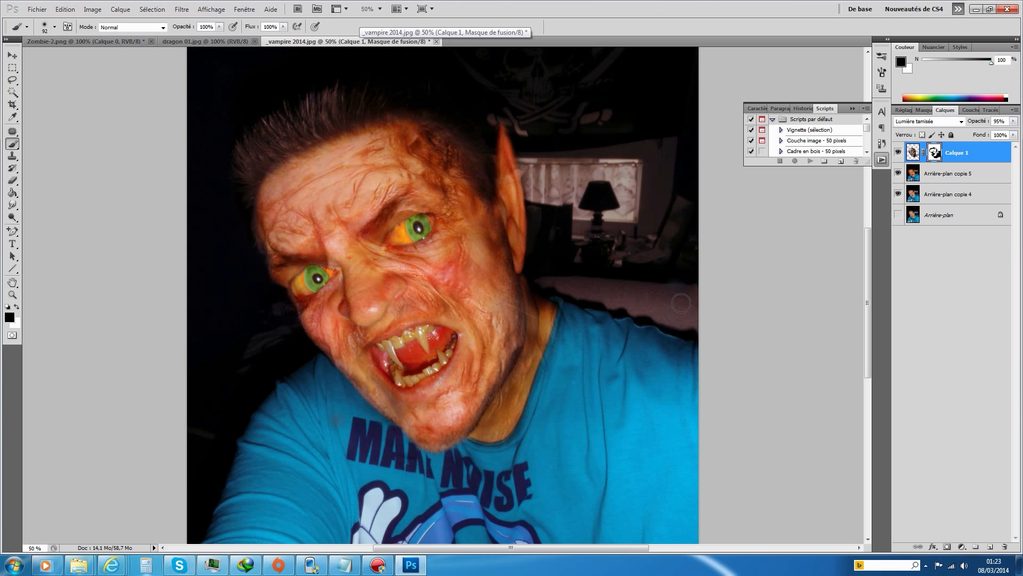
Open Hue/Saturation for Arrière-plan copie 5 and set the Rouges to hue -4 and saturation +10
{"action": "left_click", "coordinate": [12, 295]}
{"action": "right_click", "coordinate": [391, 278]}
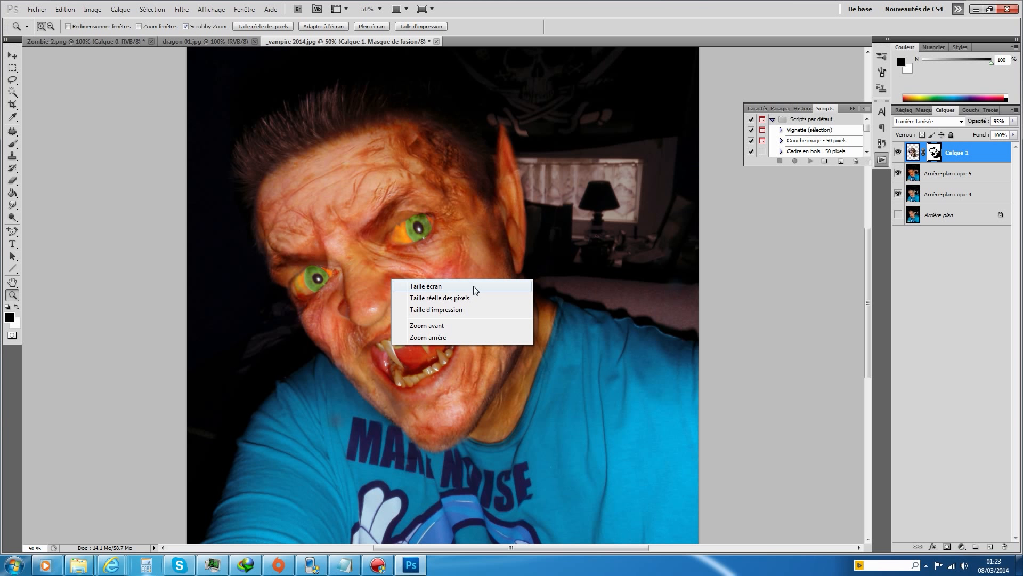
{"action": "left_click", "coordinate": [474, 286]}
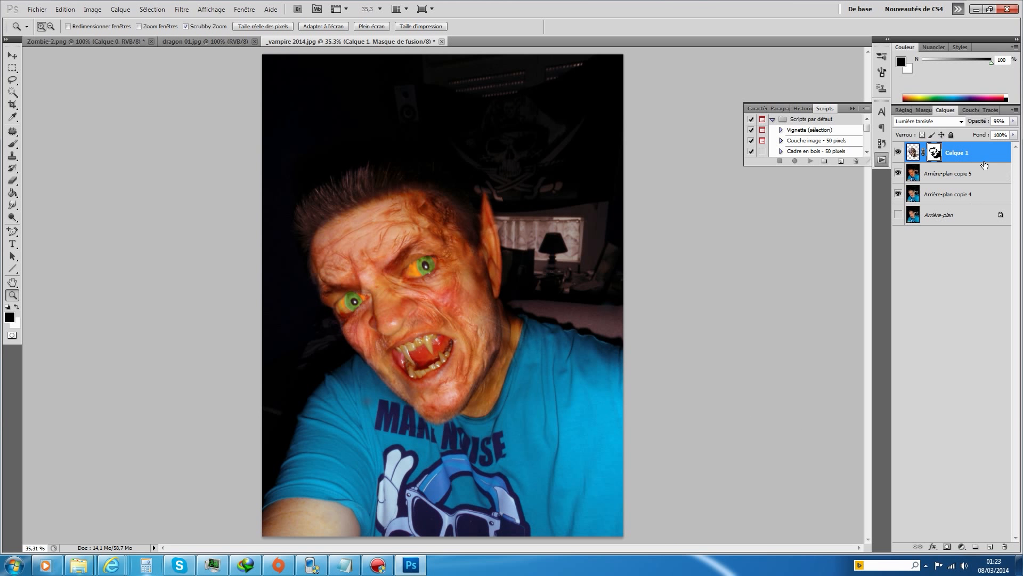
{"action": "left_click", "coordinate": [915, 177]}
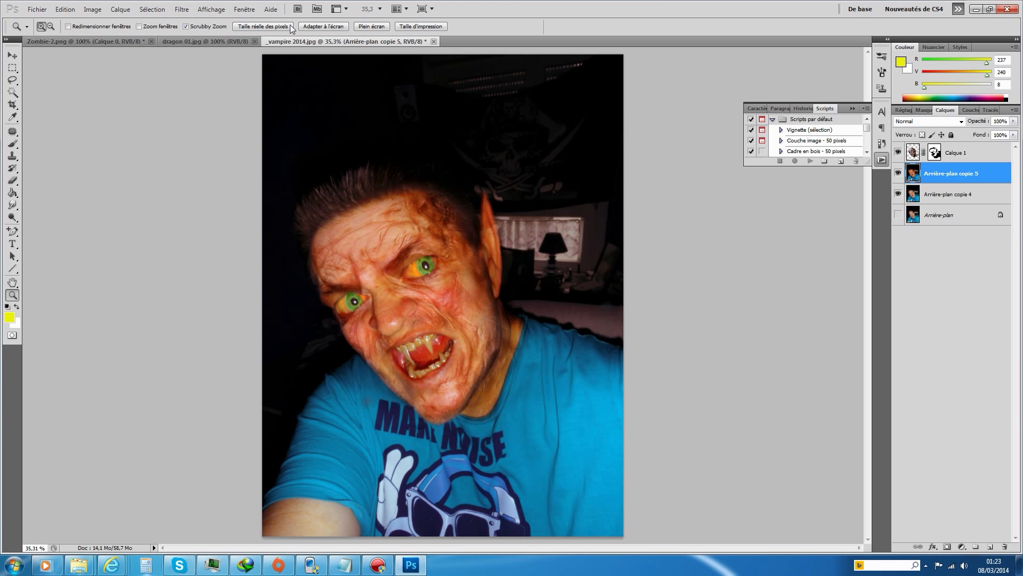
{"action": "left_click", "coordinate": [93, 9]}
{"action": "mouse_move", "coordinate": [109, 41]}
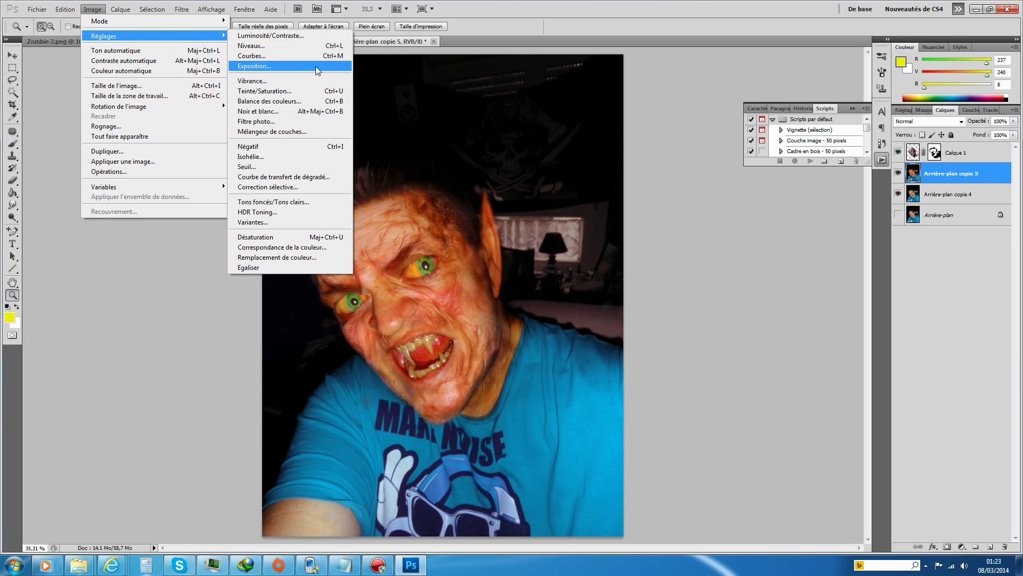
{"action": "left_click", "coordinate": [338, 92]}
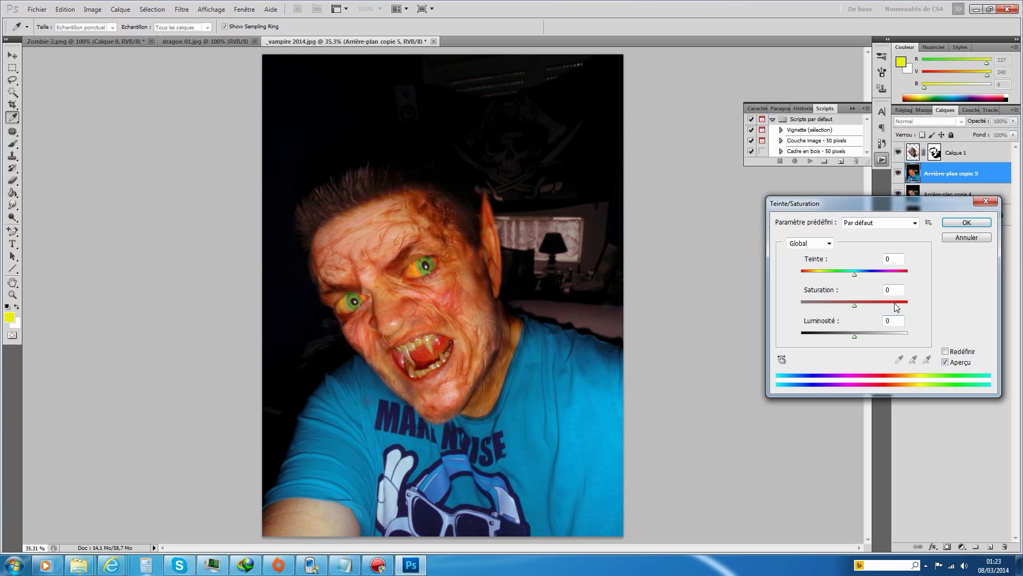
{"action": "left_click", "coordinate": [872, 224]}
{"action": "left_click", "coordinate": [822, 245]}
{"action": "left_click", "coordinate": [821, 245]}
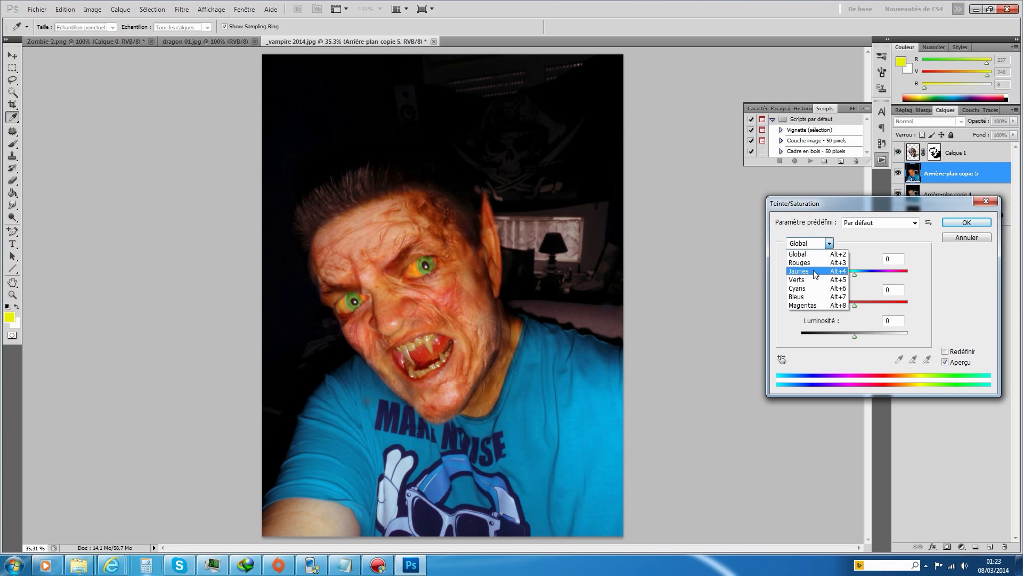
{"action": "left_click", "coordinate": [816, 263]}
{"action": "left_click_drag", "start_coordinate": [855, 274], "coordinate": [861, 306]}
Set the Jaunes to hue +17, saturation +4 and lightness -28 in Hue/Saturation
{"action": "left_click", "coordinate": [829, 244]}
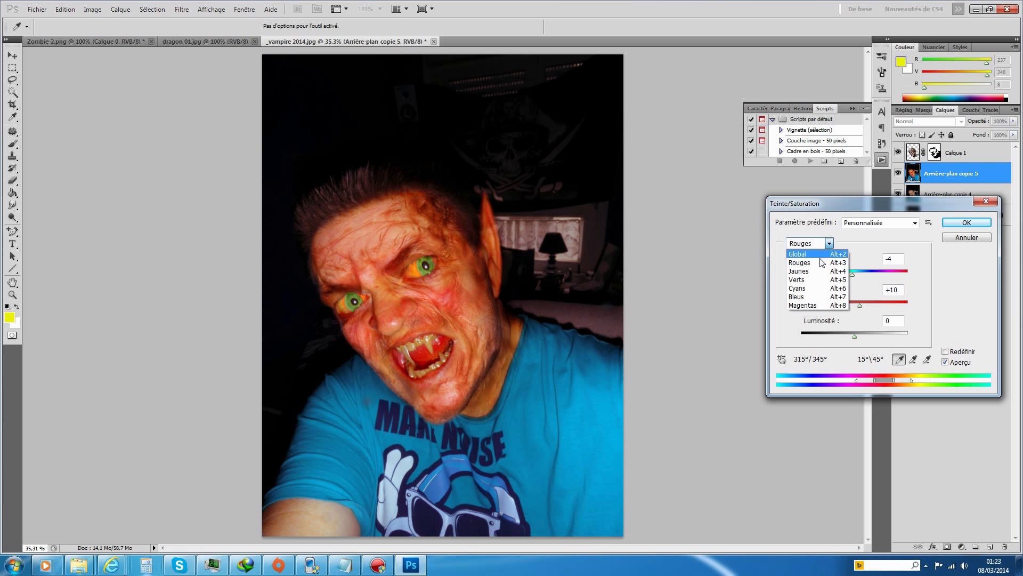
{"action": "left_click", "coordinate": [811, 272]}
{"action": "left_click_drag", "start_coordinate": [854, 276], "coordinate": [856, 303]}
{"action": "left_click_drag", "start_coordinate": [854, 338], "coordinate": [860, 337]}
{"action": "left_click_drag", "start_coordinate": [850, 337], "coordinate": [839, 337]}
Set the Rouges to hue +2, saturation +23 and lightness -13, and apply the Hue/Saturation adjustment
{"action": "left_click", "coordinate": [830, 244]}
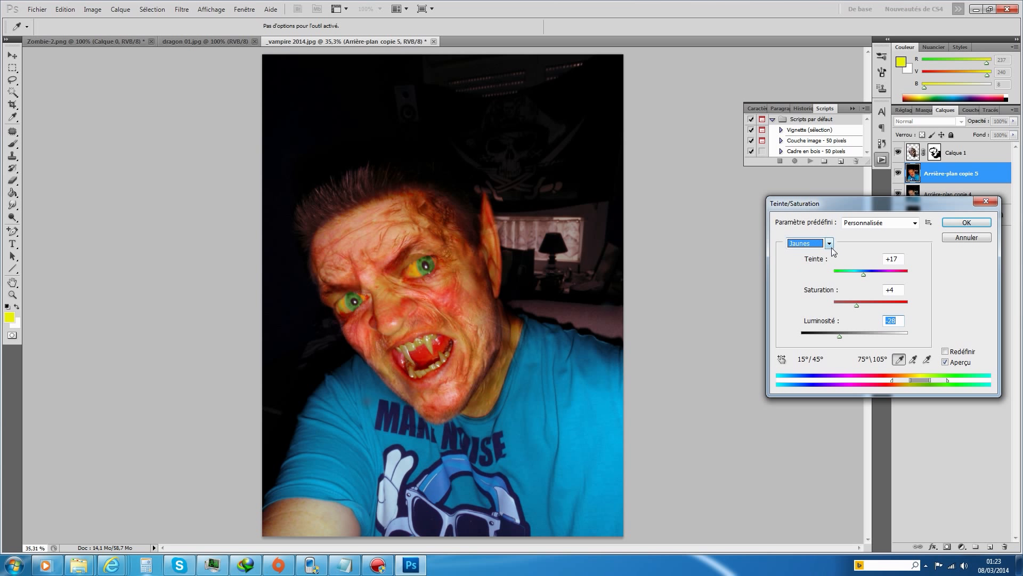
{"action": "left_click", "coordinate": [836, 269]}
{"action": "left_click", "coordinate": [853, 274]}
{"action": "left_click_drag", "start_coordinate": [853, 274], "coordinate": [847, 337]}
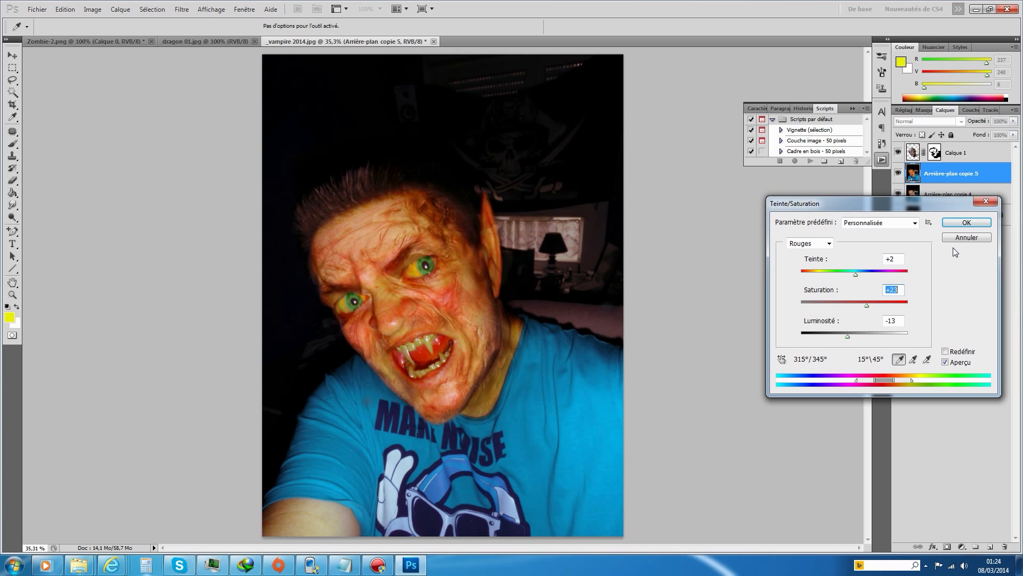
{"action": "left_click", "coordinate": [966, 222]}
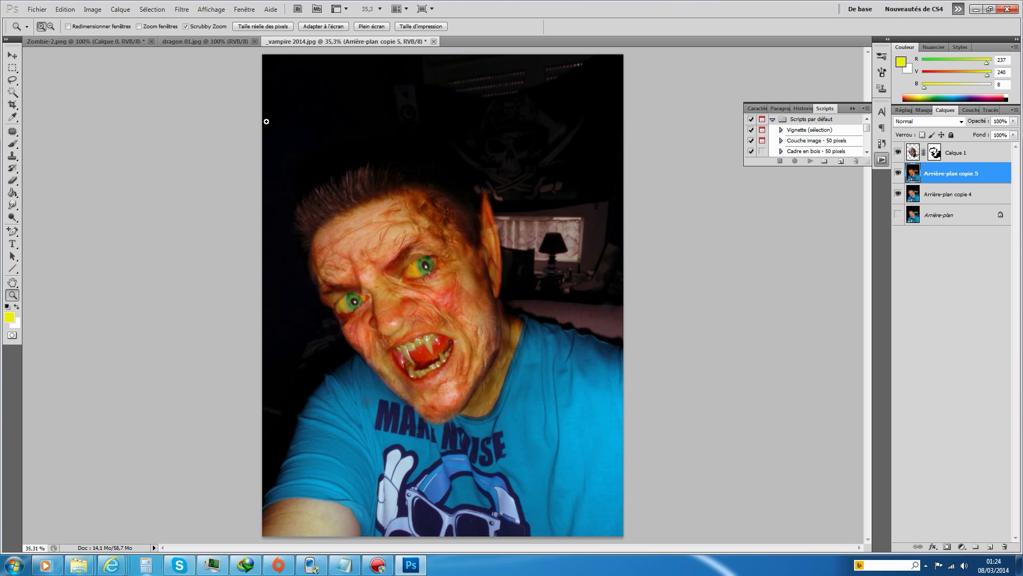
Apply a Vibrance adjustment to Arrière-plan copie 5 with vibrance +70 and saturation +1
{"action": "left_click", "coordinate": [92, 9]}
{"action": "mouse_move", "coordinate": [124, 37]}
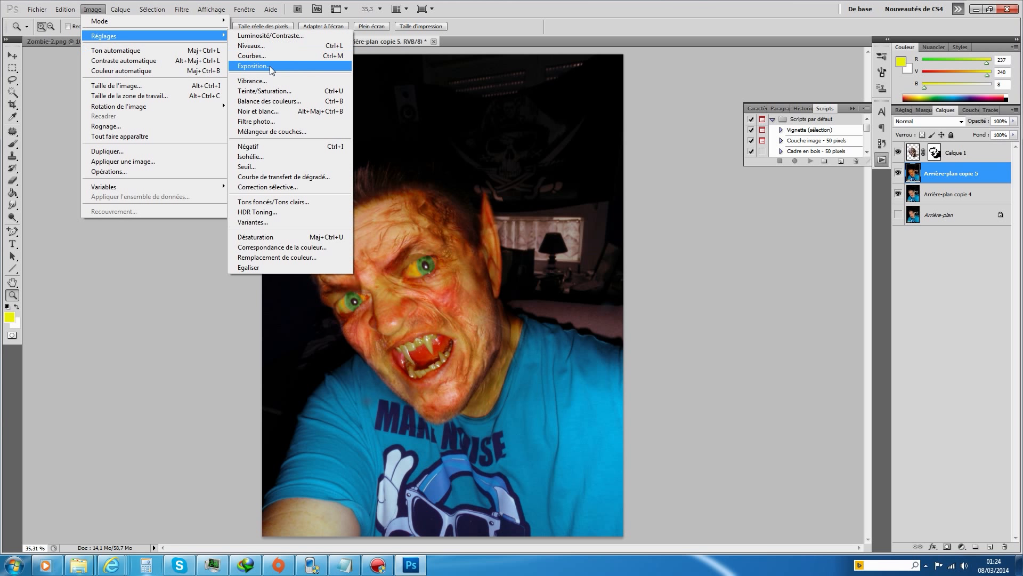
{"action": "left_click", "coordinate": [310, 81]}
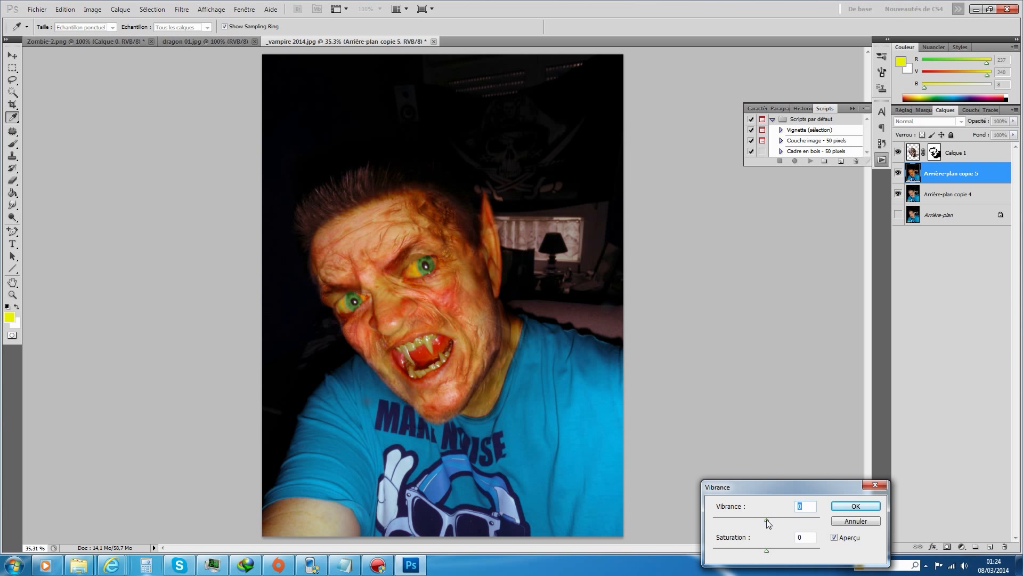
{"action": "left_click_drag", "start_coordinate": [776, 523], "coordinate": [805, 525]}
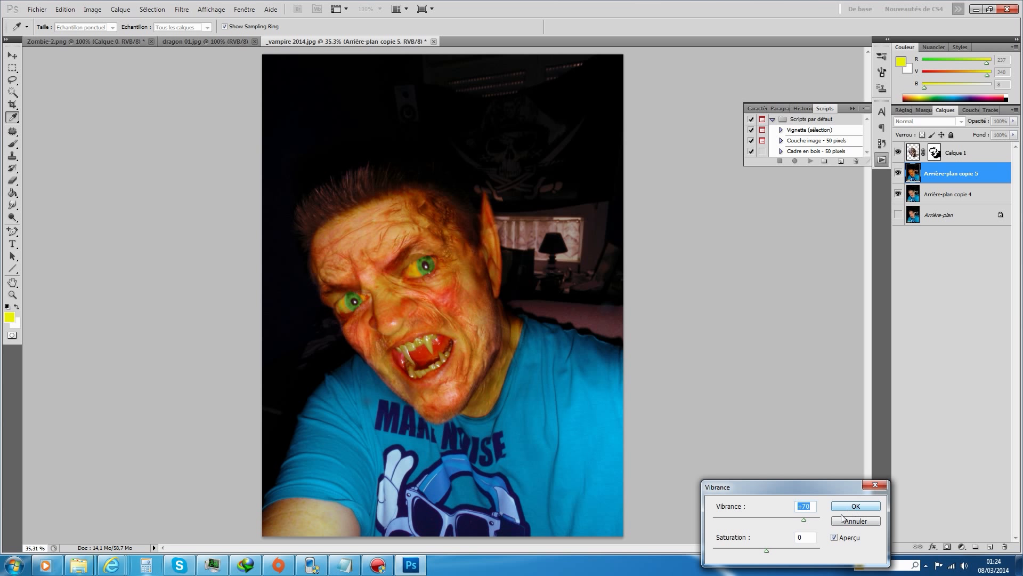
{"action": "left_click_drag", "start_coordinate": [766, 551], "coordinate": [767, 550]}
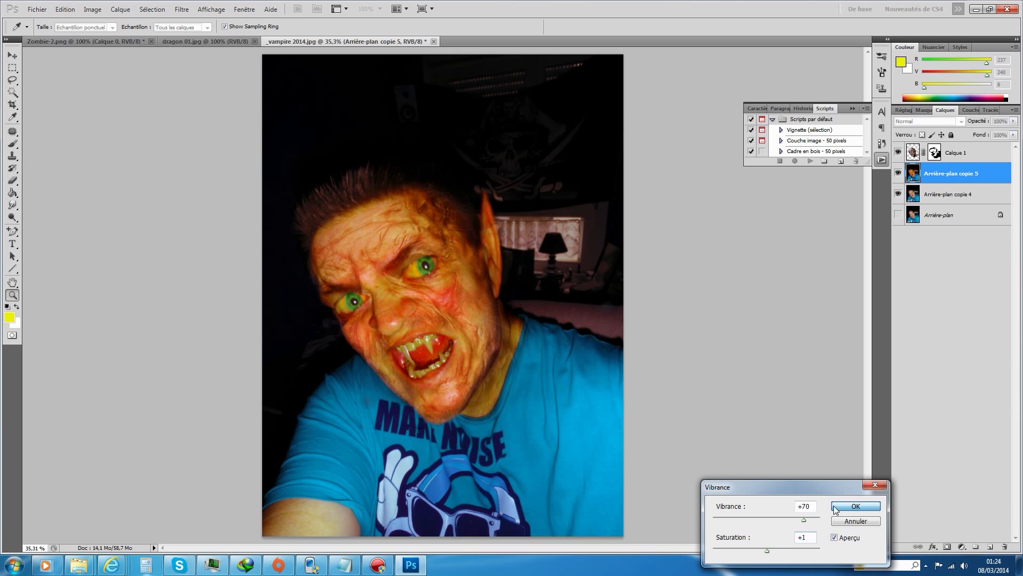
{"action": "left_click", "coordinate": [855, 506]}
{"action": "key", "text": "z"}
Apply Brightness/Contrast to Arrière-plan copie 5 with brightness -18 and contrast 48
{"action": "left_click", "coordinate": [93, 10]}
{"action": "mouse_move", "coordinate": [118, 37]}
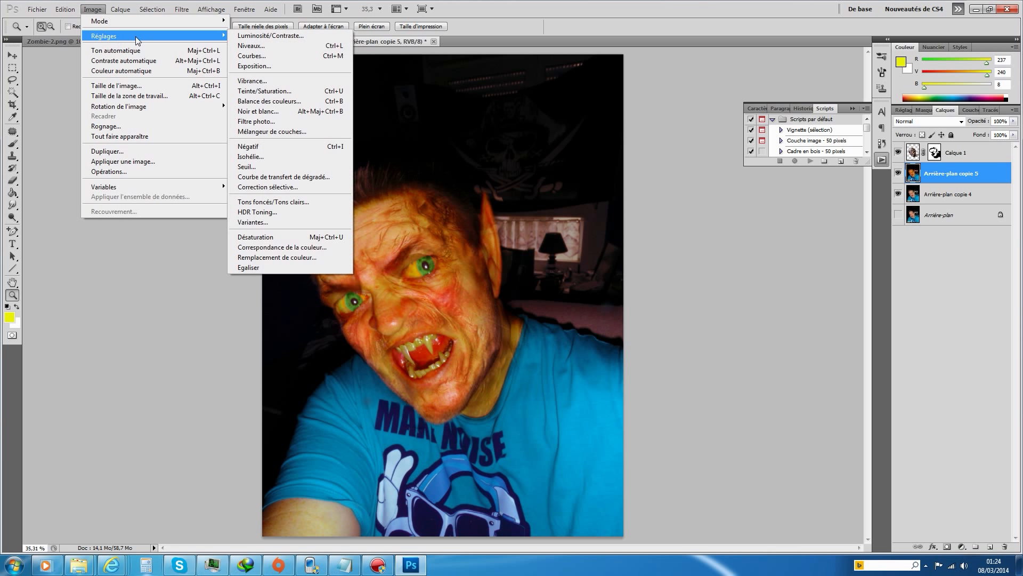
{"action": "left_click", "coordinate": [282, 38]}
{"action": "left_click_drag", "start_coordinate": [691, 527], "coordinate": [701, 524]}
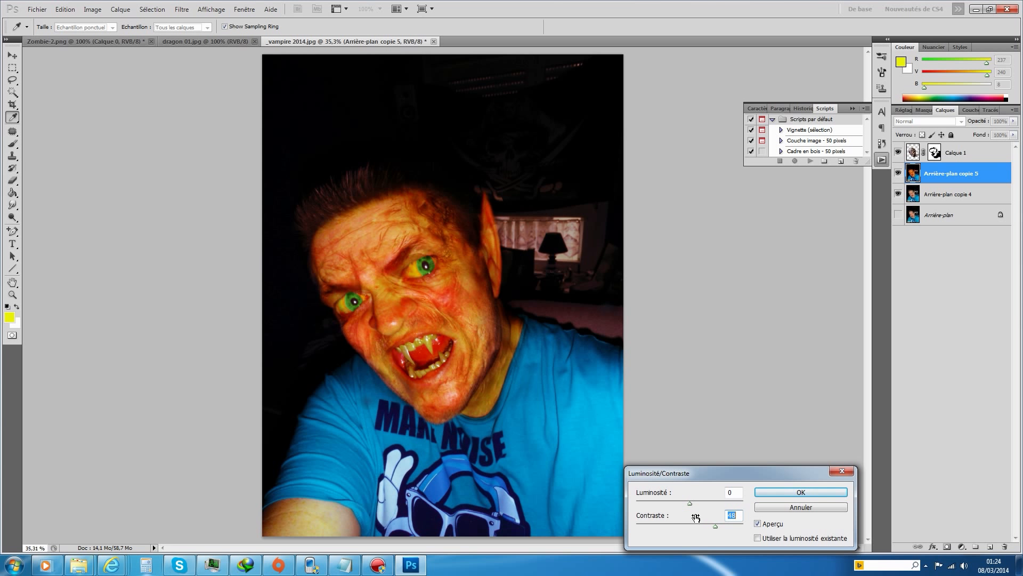
{"action": "left_click_drag", "start_coordinate": [691, 504], "coordinate": [683, 504]}
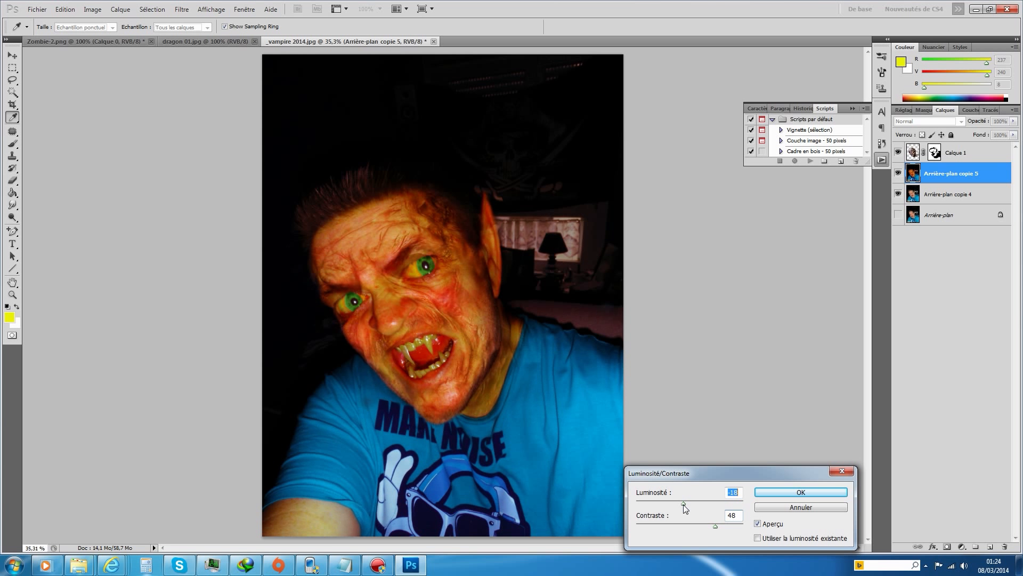
{"action": "left_click", "coordinate": [801, 492]}
{"action": "key", "text": "z"}
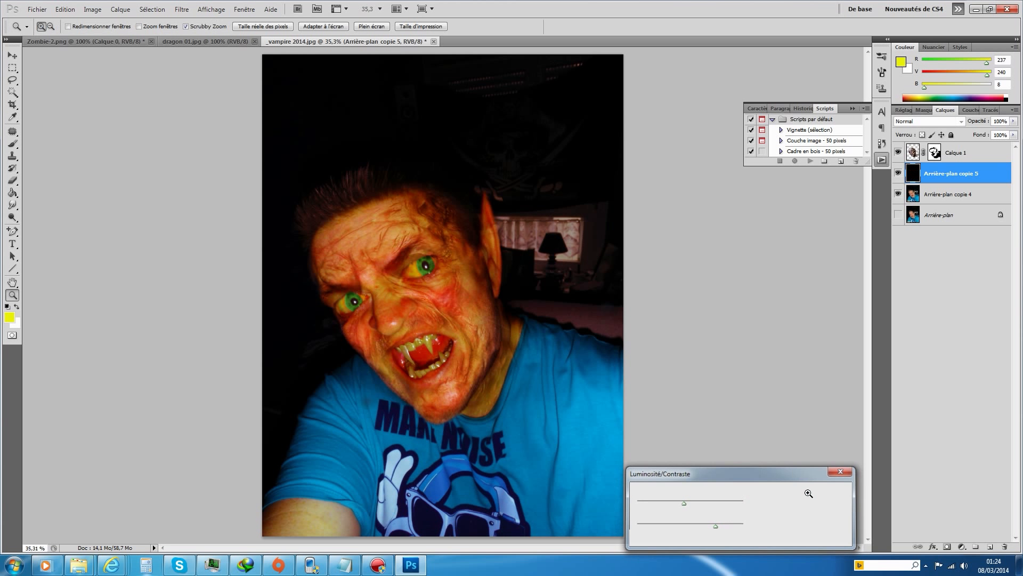
Apply Hue/Saturation to Arrière-plan copie 5 with Global saturation -10 and lightness -9
{"action": "left_click", "coordinate": [120, 9]}
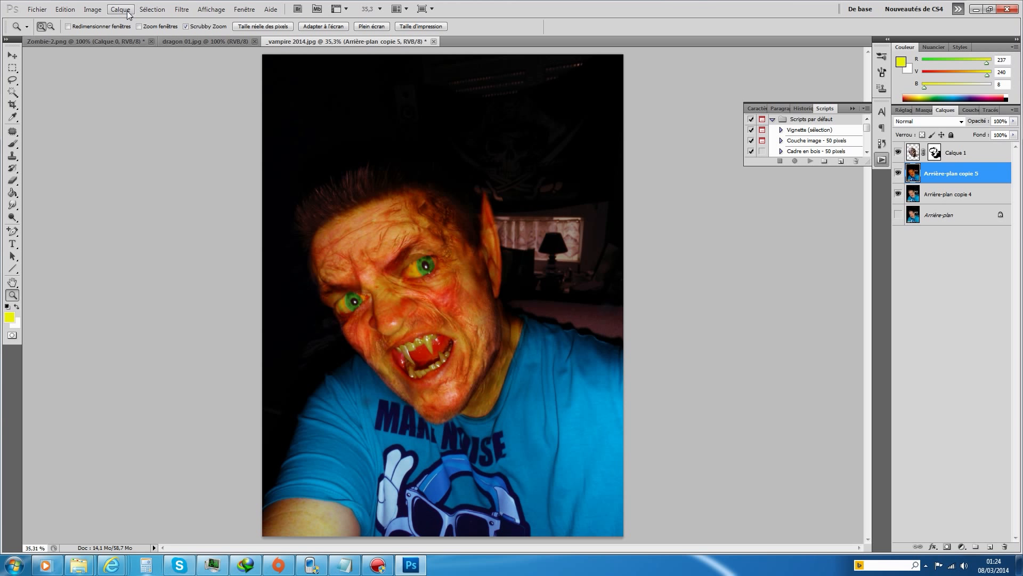
{"action": "mouse_move", "coordinate": [100, 10]}
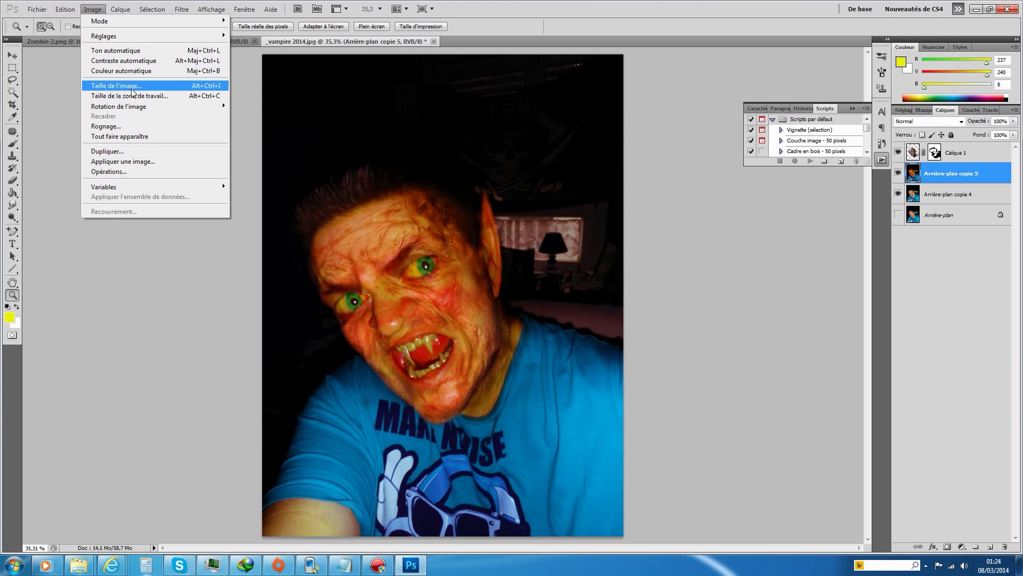
{"action": "mouse_move", "coordinate": [140, 36]}
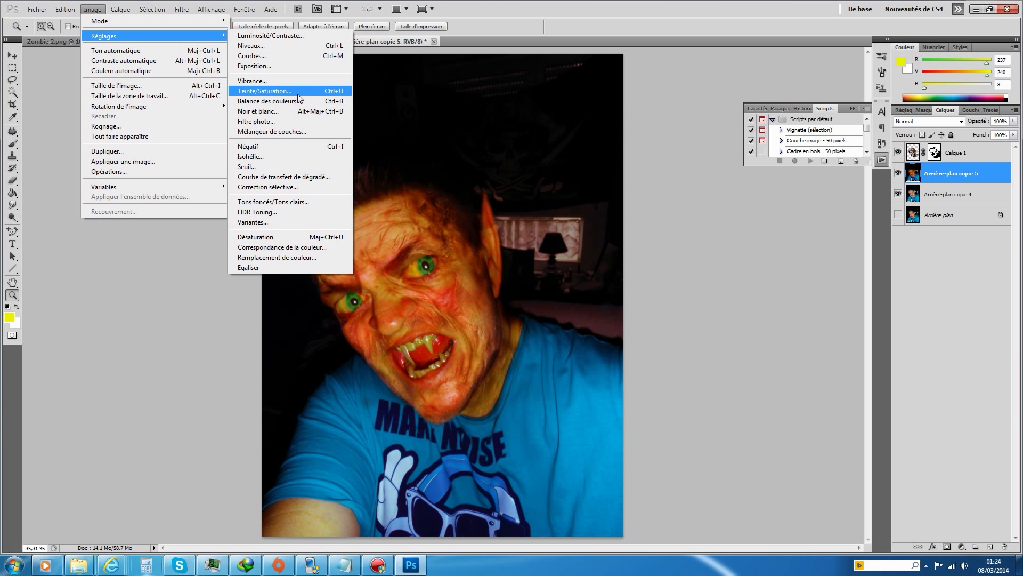
{"action": "left_click", "coordinate": [298, 93]}
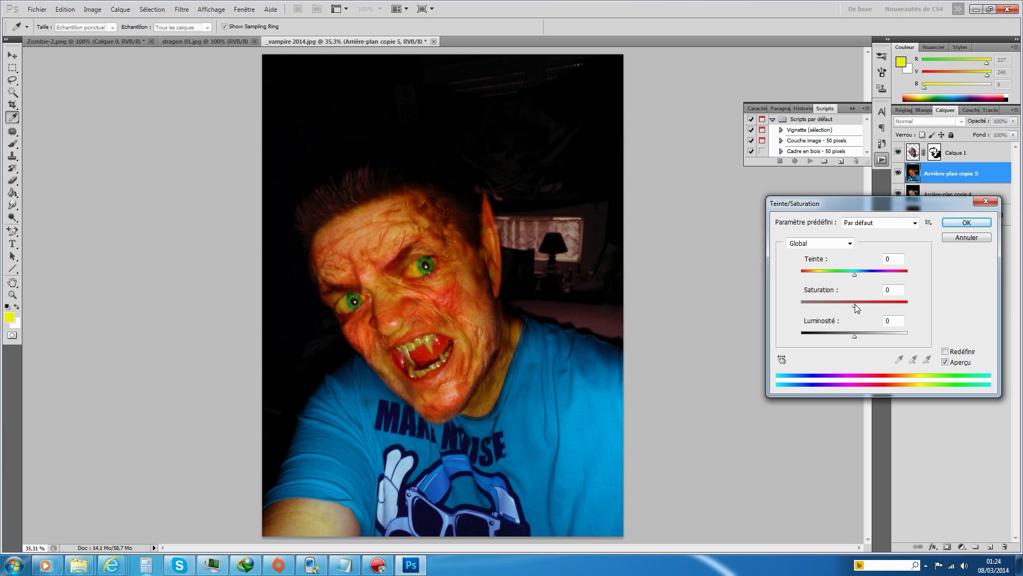
{"action": "left_click_drag", "start_coordinate": [855, 307], "coordinate": [847, 309]}
{"action": "left_click_drag", "start_coordinate": [854, 274], "coordinate": [855, 275]}
{"action": "left_click", "coordinate": [855, 336]}
{"action": "mouse_move", "coordinate": [854, 337]}
{"action": "left_mouse_down"}
{"action": "mouse_move", "coordinate": [863, 336]}
{"action": "mouse_move", "coordinate": [850, 338]}
{"action": "left_mouse_up"}
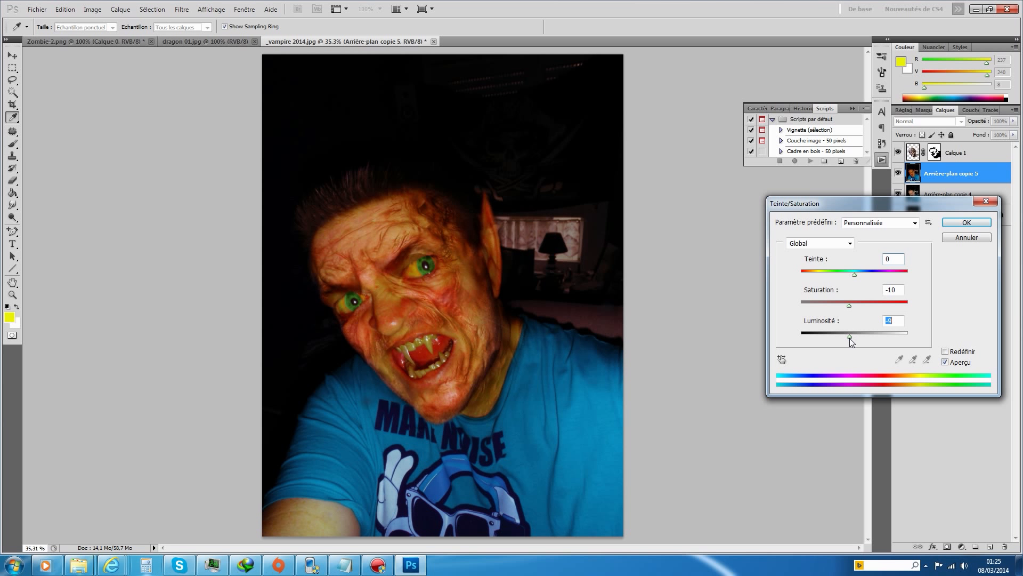
{"action": "left_click", "coordinate": [947, 220]}
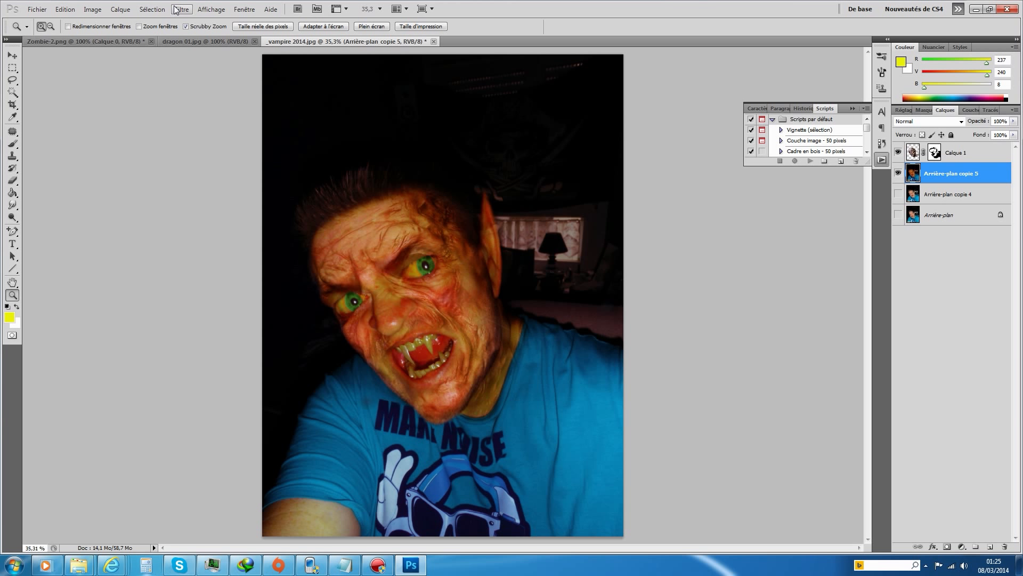
Hide Arrière-plan copie 4 and merge the visible layers into one portrait layer
{"action": "left_click", "coordinate": [115, 11]}
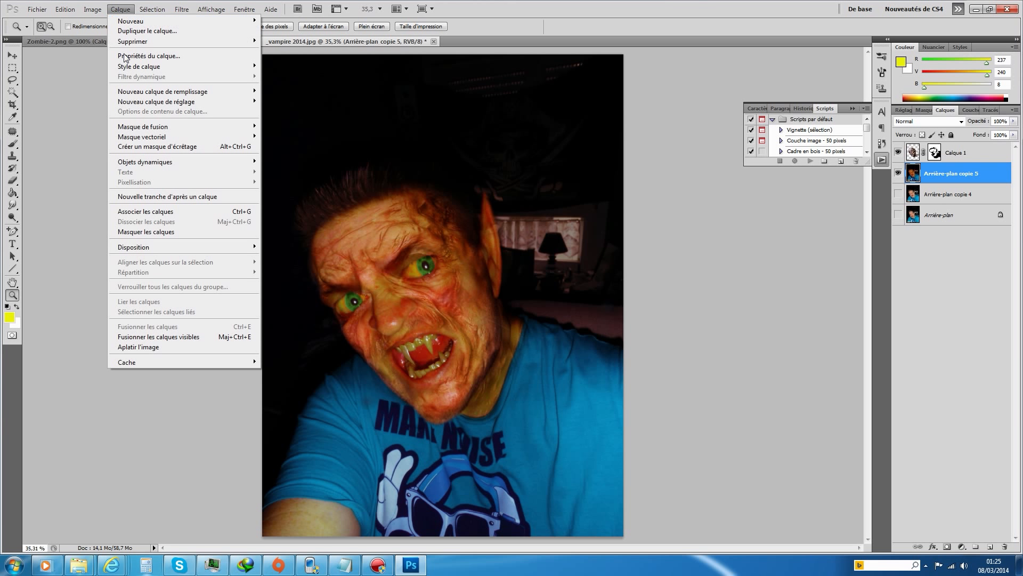
{"action": "left_click", "coordinate": [164, 336]}
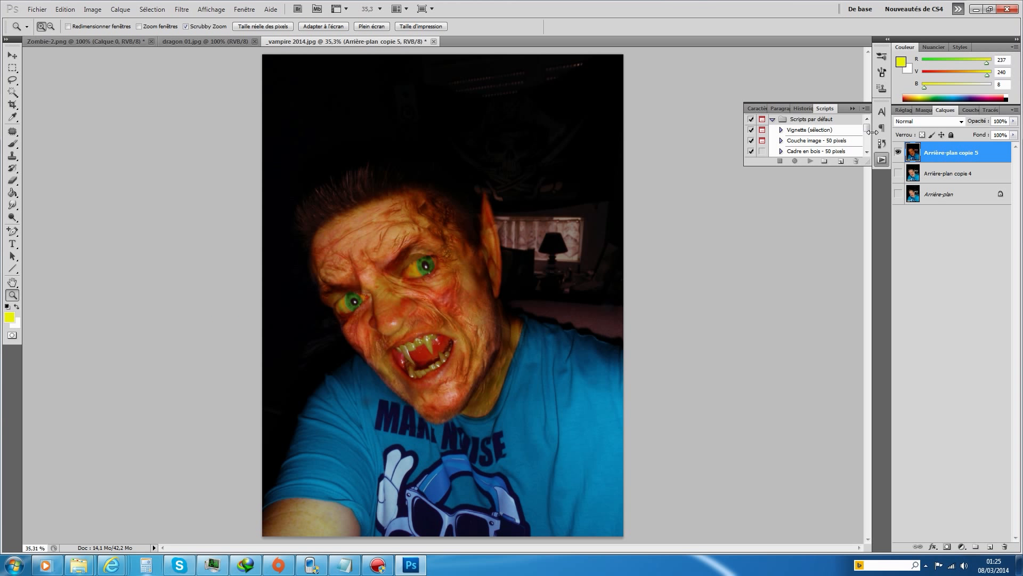
Bring the zombie head from Zombie-2.png into the vampire portrait as a new layer
{"action": "left_click", "coordinate": [98, 41]}
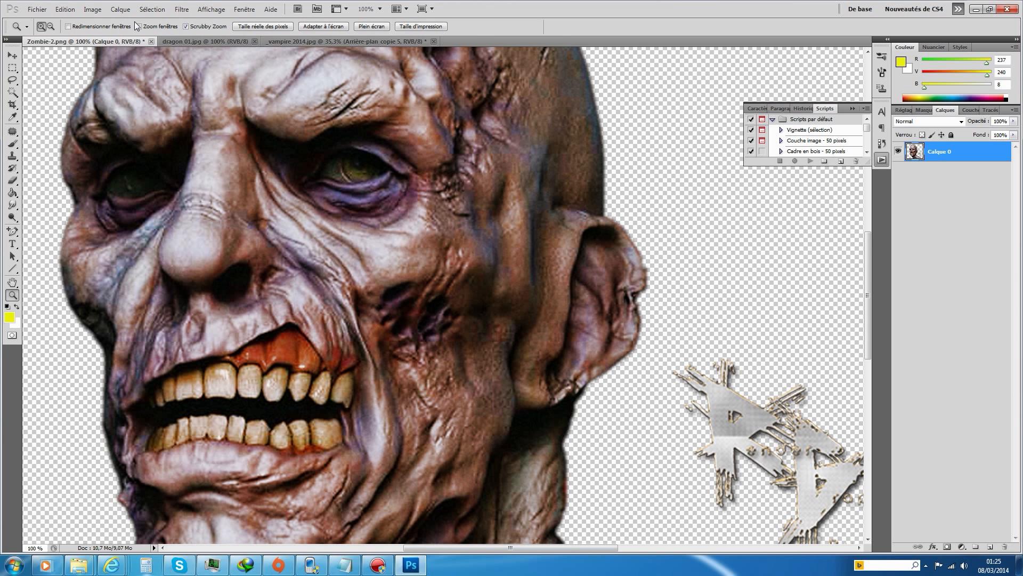
{"action": "left_click", "coordinate": [340, 43]}
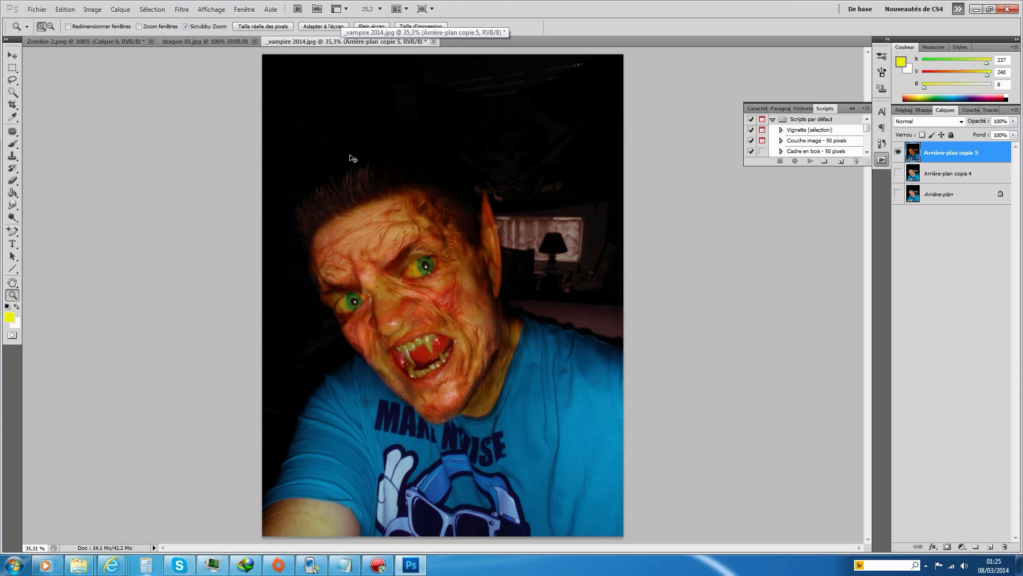
{"action": "left_click_drag", "start_coordinate": [351, 158], "coordinate": [350, 191]}
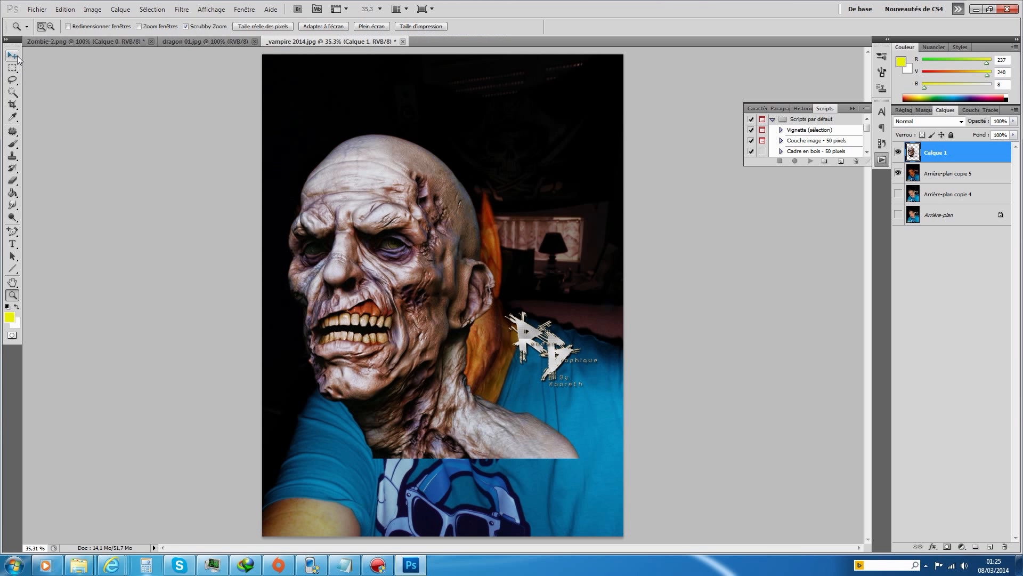
Lower the zombie layer's opacity to 59% and move it to the picture's lower-left corner, over the arm
{"action": "left_click", "coordinate": [1014, 121]}
{"action": "left_click_drag", "start_coordinate": [1010, 136], "coordinate": [995, 137]}
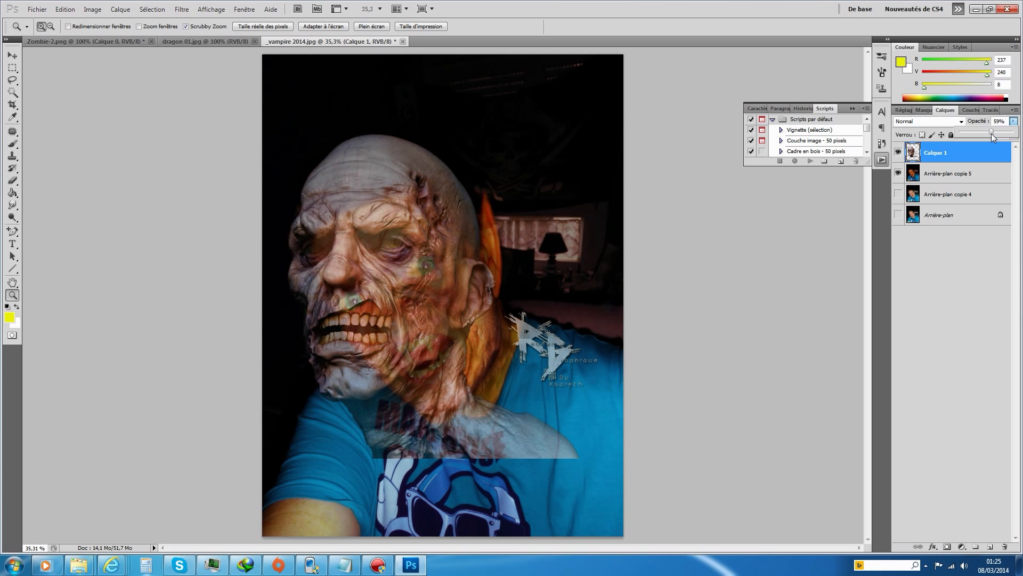
{"action": "left_click", "coordinate": [13, 55]}
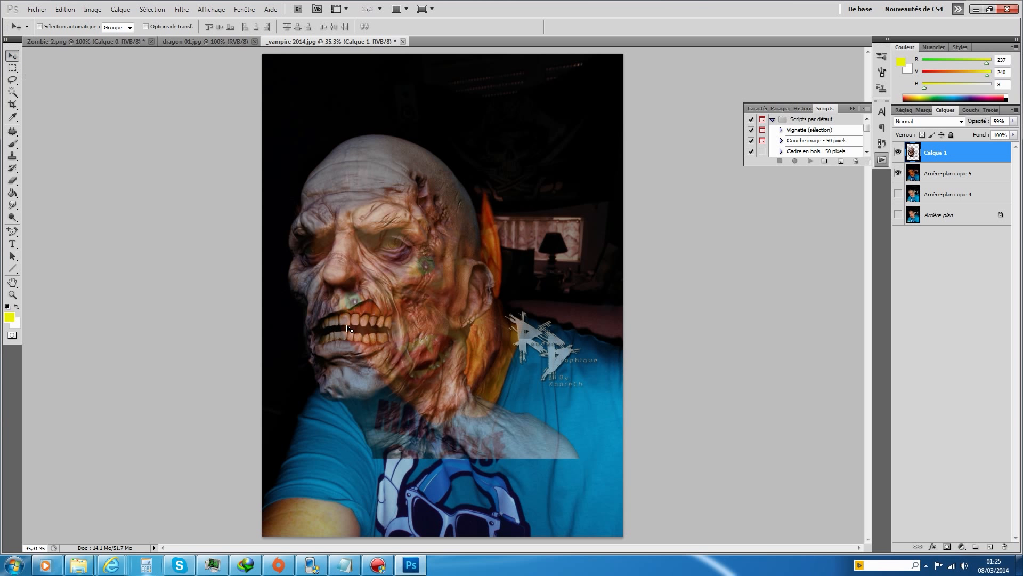
{"action": "left_click_drag", "start_coordinate": [437, 311], "coordinate": [315, 445]}
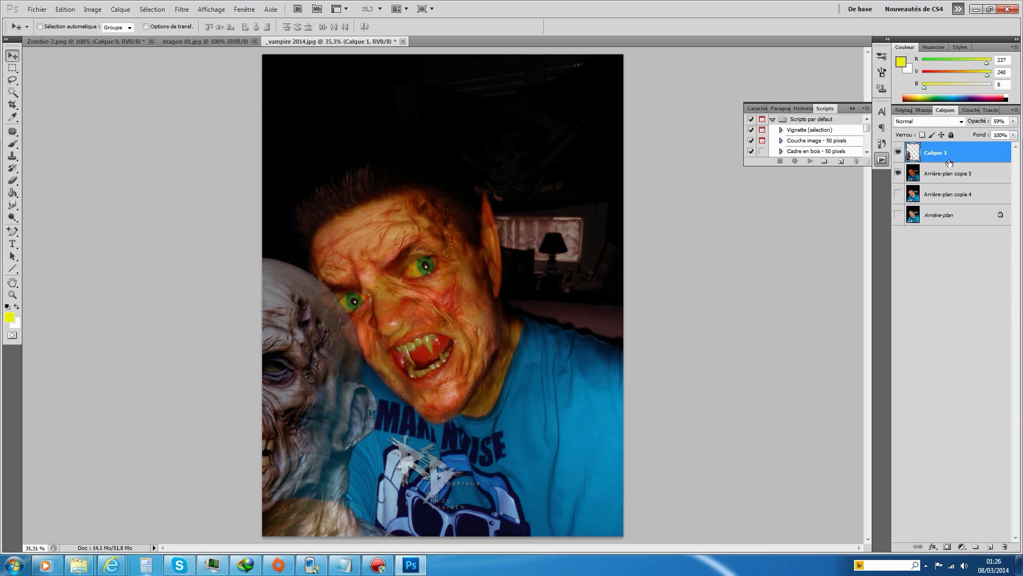
Mask Calque 1 down to the arm by painting the arm area black with a 178 px brush and inverting the mask
{"action": "left_click", "coordinate": [947, 548]}
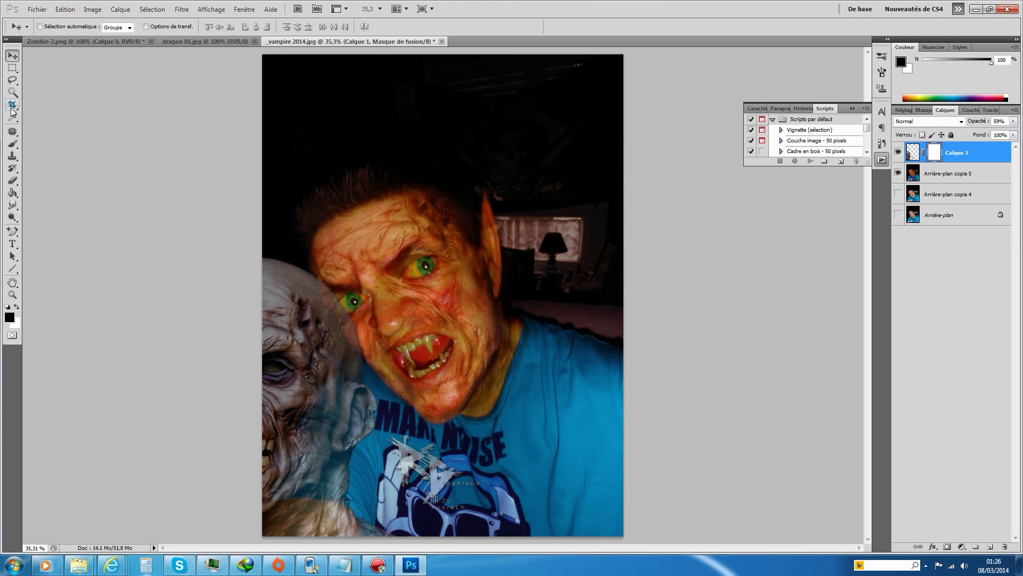
{"action": "left_click", "coordinate": [13, 143]}
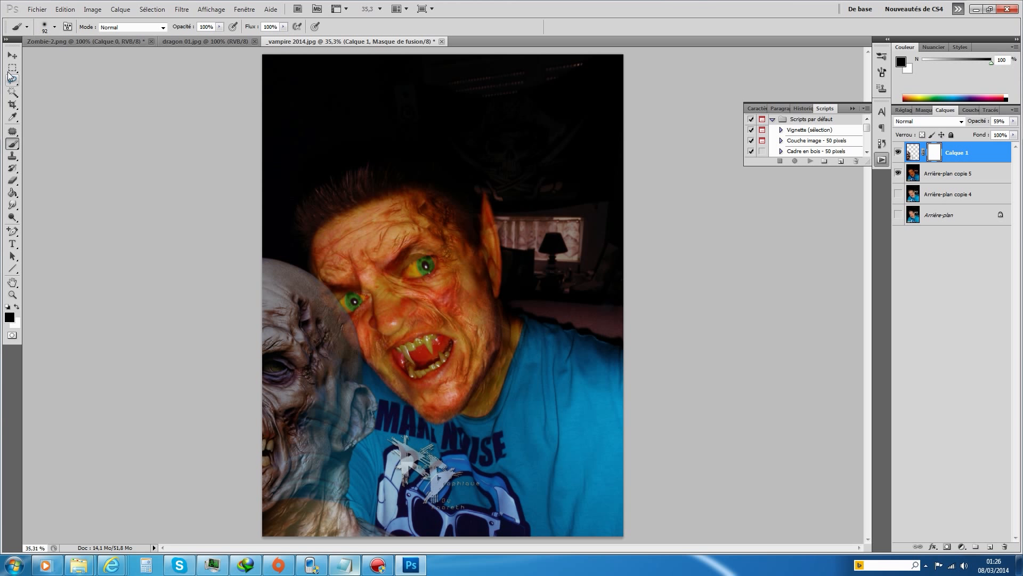
{"action": "left_click", "coordinate": [55, 27]}
{"action": "left_click", "coordinate": [89, 56]}
{"action": "left_click", "coordinate": [315, 525]}
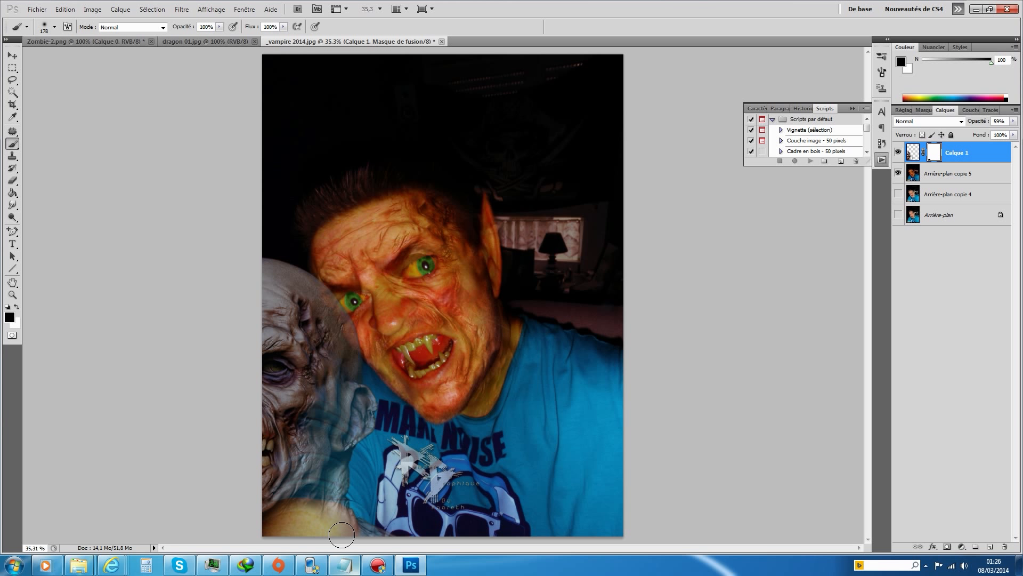
{"action": "mouse_move", "coordinate": [341, 521]}
{"action": "left_mouse_down"}
{"action": "mouse_move", "coordinate": [346, 534]}
{"action": "mouse_move", "coordinate": [315, 515]}
{"action": "mouse_move", "coordinate": [340, 525]}
{"action": "mouse_move", "coordinate": [309, 515]}
{"action": "mouse_move", "coordinate": [255, 523]}
{"action": "mouse_move", "coordinate": [306, 519]}
{"action": "mouse_move", "coordinate": [342, 535]}
{"action": "left_mouse_up"}
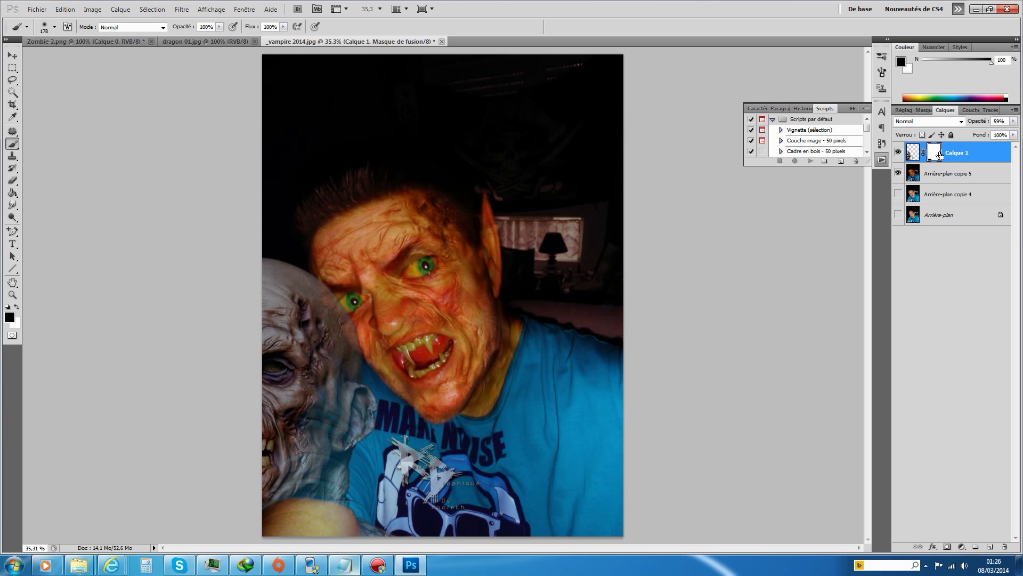
{"action": "key", "text": "ctrl+i"}
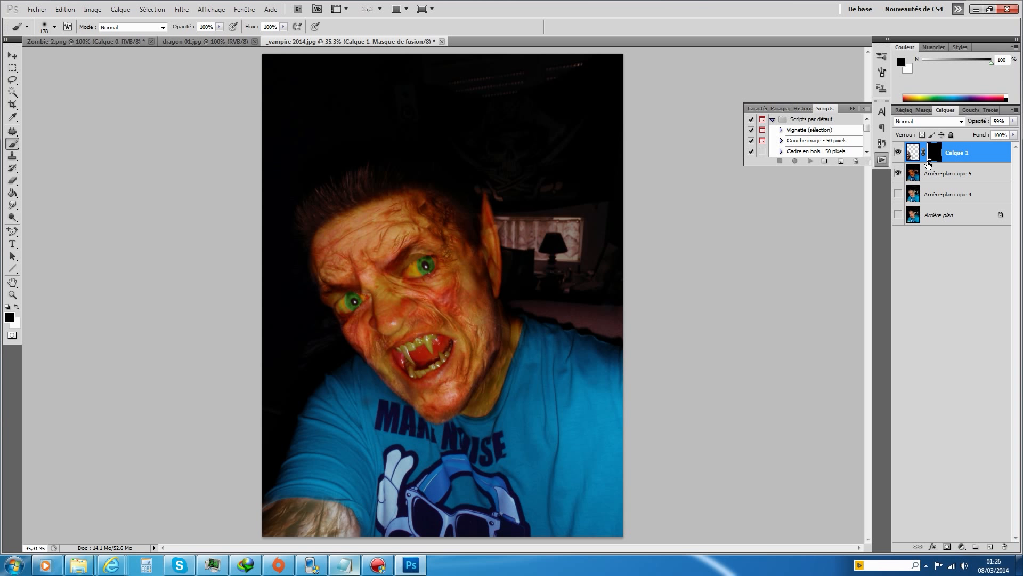
Set Calque 1's blending mode to Lumière tamisée and its opacity to 100%
{"action": "left_click", "coordinate": [909, 153]}
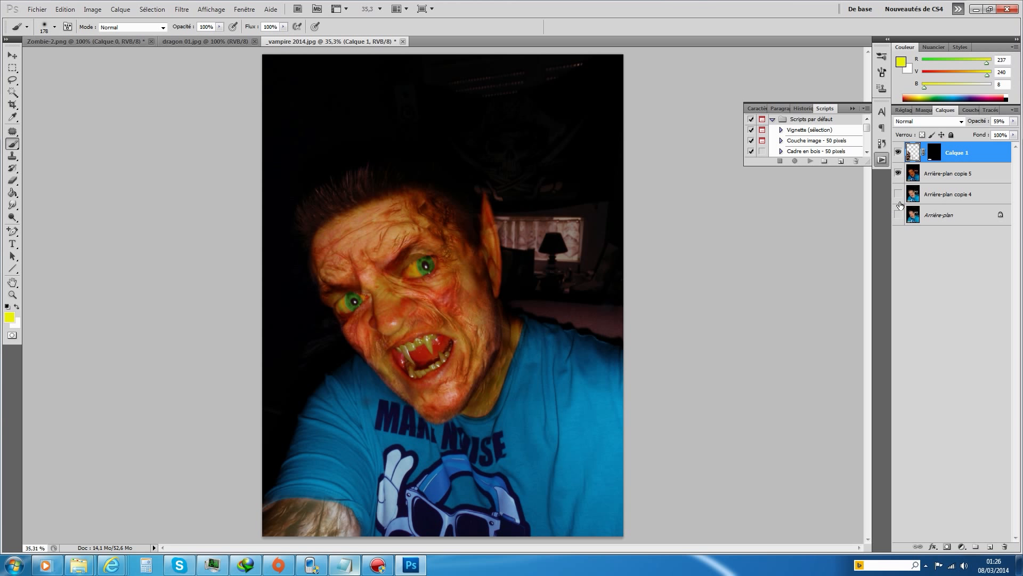
{"action": "left_click", "coordinate": [962, 121]}
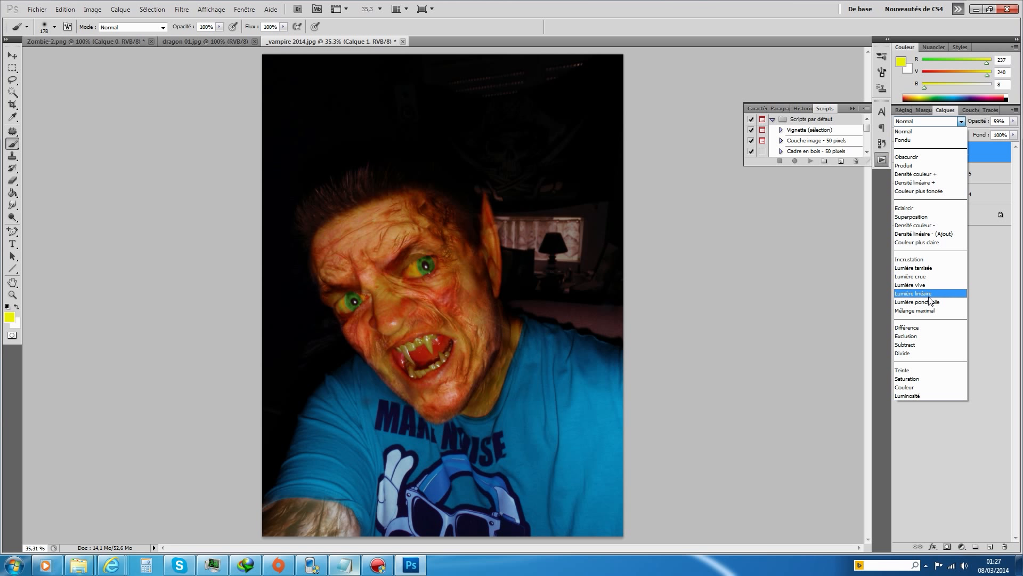
{"action": "left_click", "coordinate": [931, 265]}
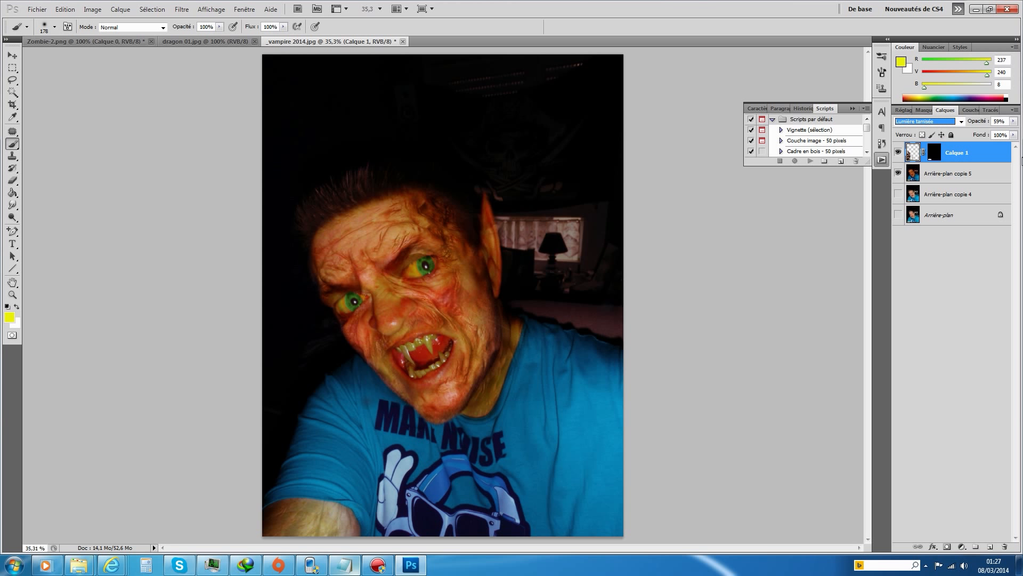
{"action": "left_click", "coordinate": [1014, 121]}
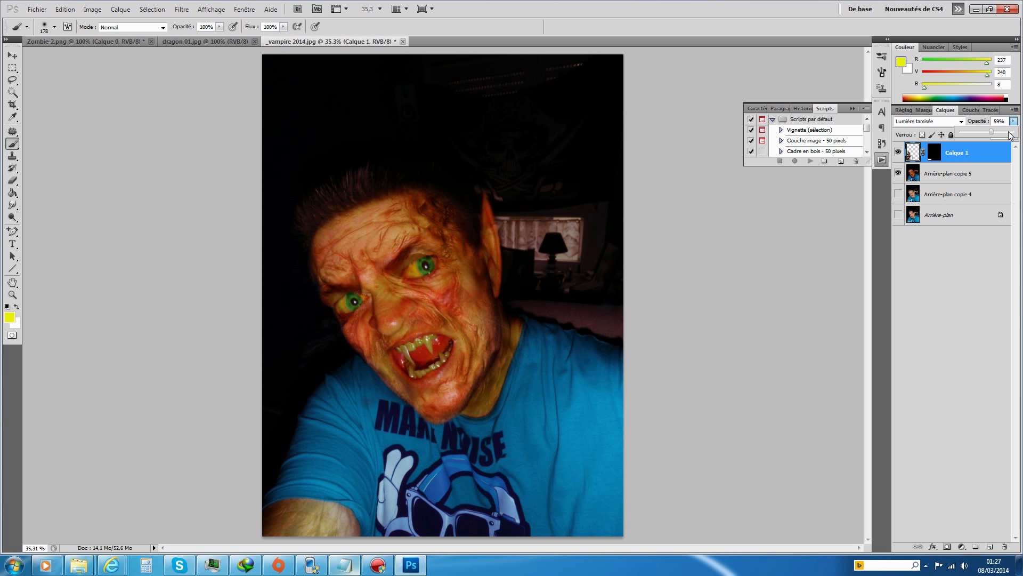
{"action": "left_click_drag", "start_coordinate": [993, 134], "coordinate": [1022, 131]}
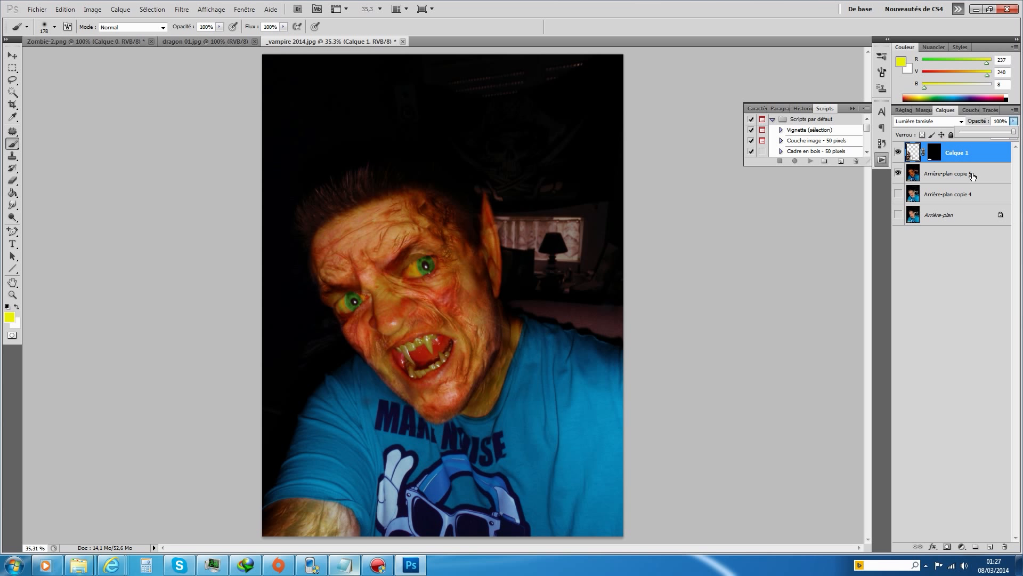
Touch up Calque 1's mask over the arm with black and white brush strokes and reselect the layer's image
{"action": "left_click", "coordinate": [935, 153]}
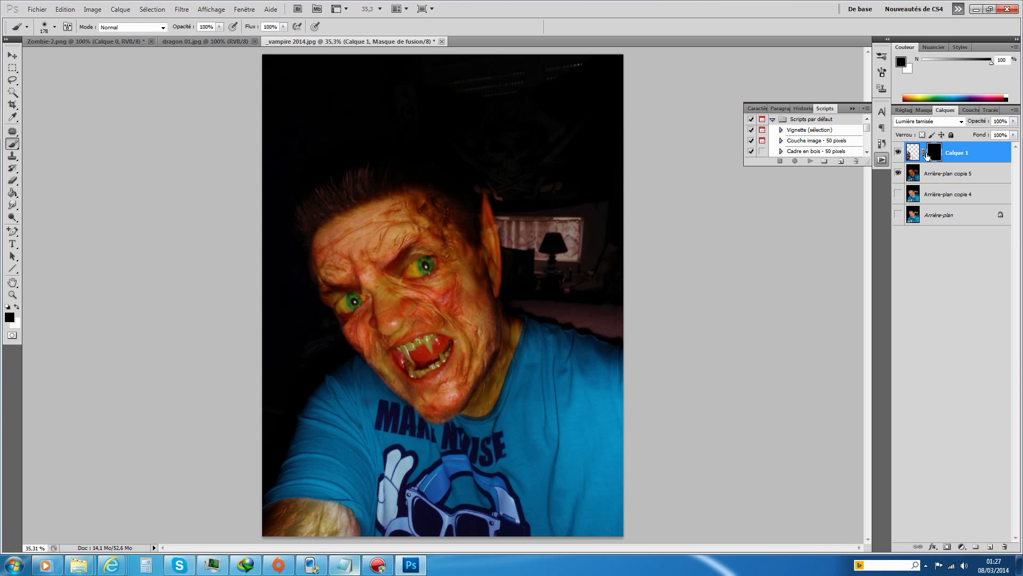
{"action": "left_click_drag", "start_coordinate": [285, 509], "coordinate": [347, 528]}
{"action": "left_click", "coordinate": [17, 308]}
{"action": "mouse_move", "coordinate": [315, 526]}
{"action": "left_mouse_down"}
{"action": "mouse_move", "coordinate": [342, 522]}
{"action": "mouse_move", "coordinate": [289, 512]}
{"action": "mouse_move", "coordinate": [332, 529]}
{"action": "left_mouse_up"}
{"action": "left_click", "coordinate": [913, 155]}
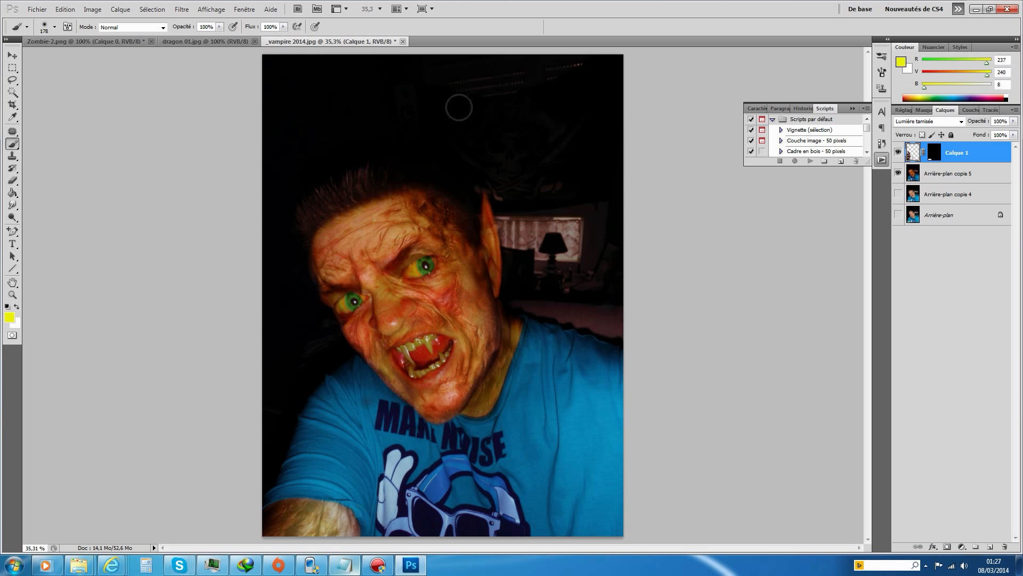
Start a Correction sélective adjustment on Calque 1 and bring up its choice of colour ranges
{"action": "left_click", "coordinate": [93, 10]}
{"action": "mouse_move", "coordinate": [129, 39]}
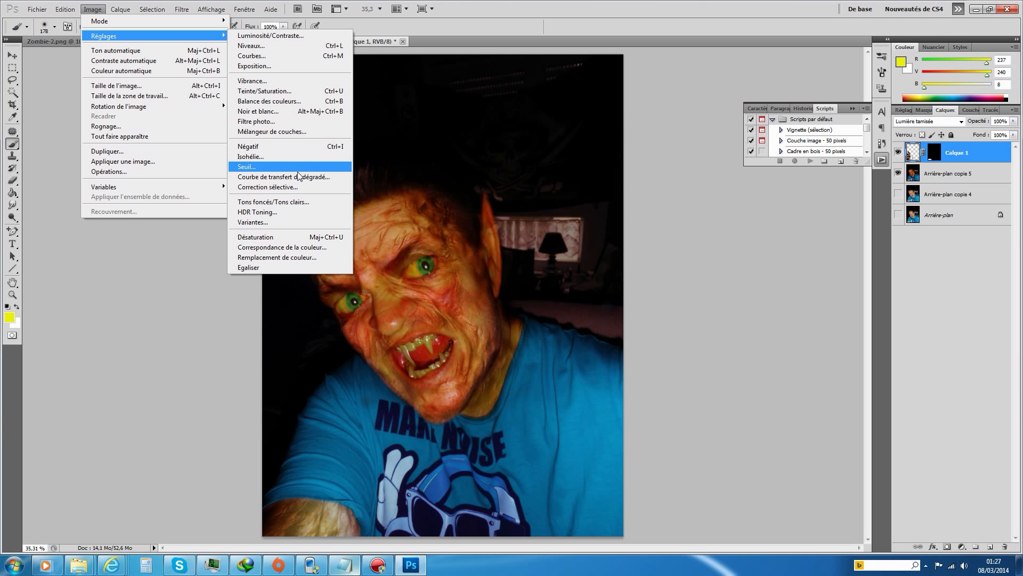
{"action": "left_click", "coordinate": [300, 191]}
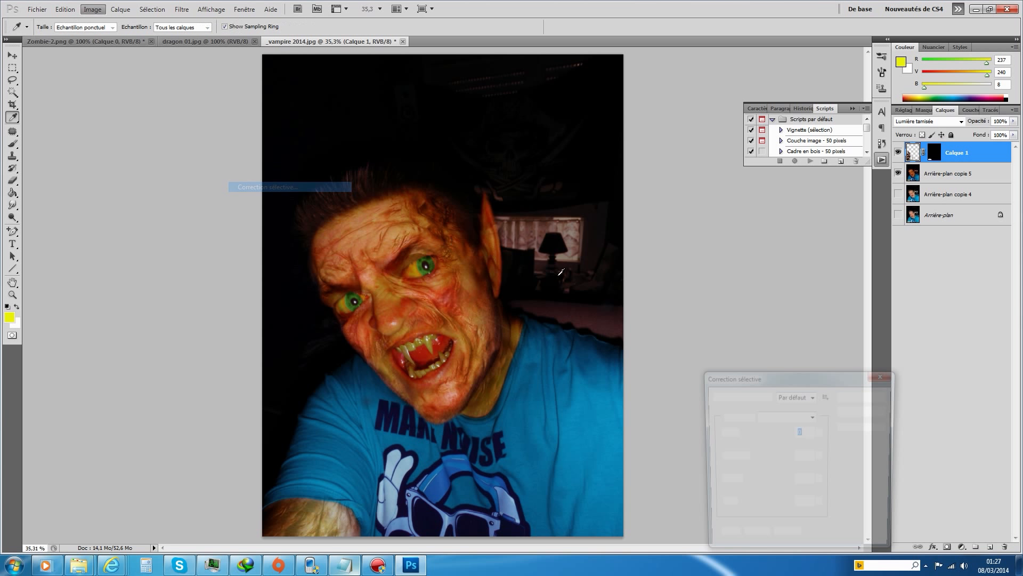
{"action": "left_click", "coordinate": [814, 416]}
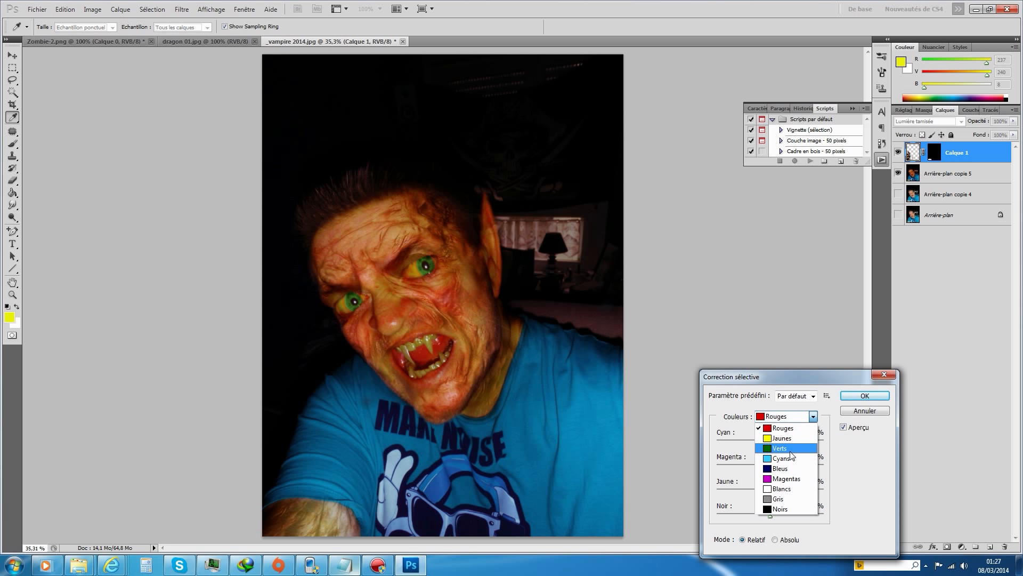
Apply Selective Color to the grays of Calque 1 with cyan -17, magenta +25, yellow +69 and black +29 percent
{"action": "left_click", "coordinate": [777, 496]}
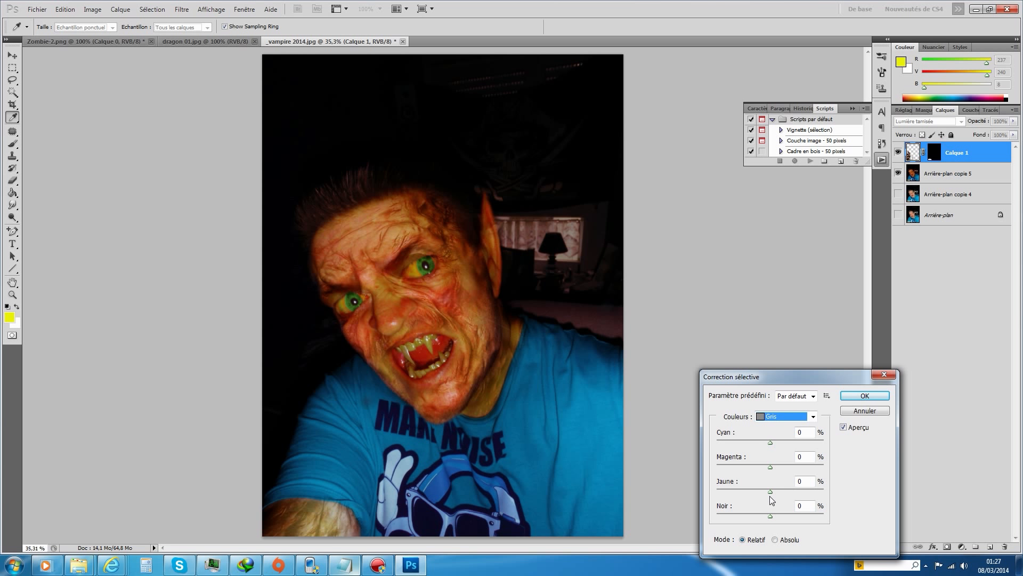
{"action": "left_click_drag", "start_coordinate": [770, 491], "coordinate": [785, 516]}
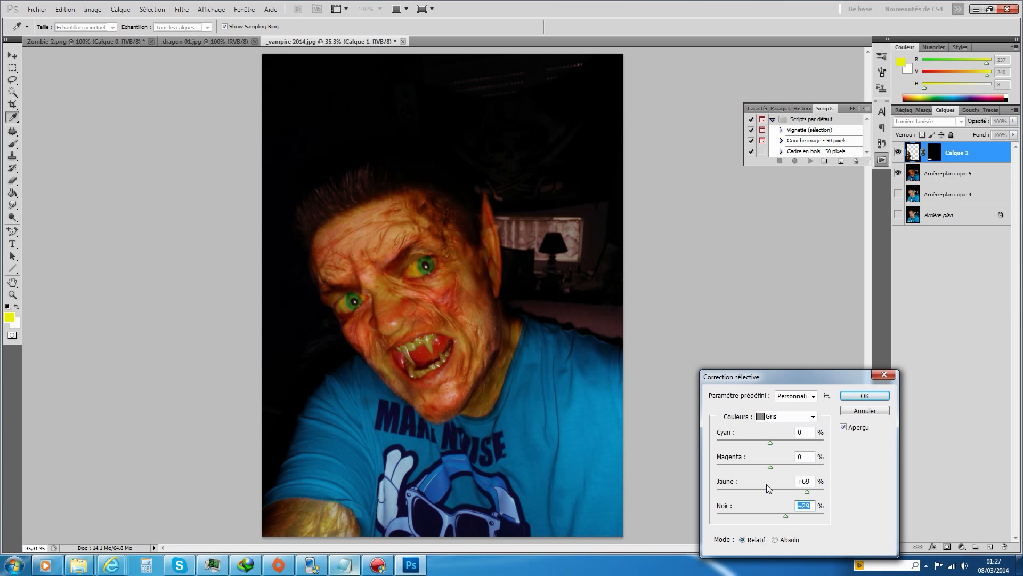
{"action": "mouse_move", "coordinate": [769, 467]}
{"action": "left_mouse_down"}
{"action": "mouse_move", "coordinate": [760, 467]}
{"action": "mouse_move", "coordinate": [783, 459]}
{"action": "mouse_move", "coordinate": [756, 444]}
{"action": "mouse_move", "coordinate": [785, 446]}
{"action": "mouse_move", "coordinate": [761, 448]}
{"action": "left_mouse_up"}
{"action": "left_click", "coordinate": [865, 395]}
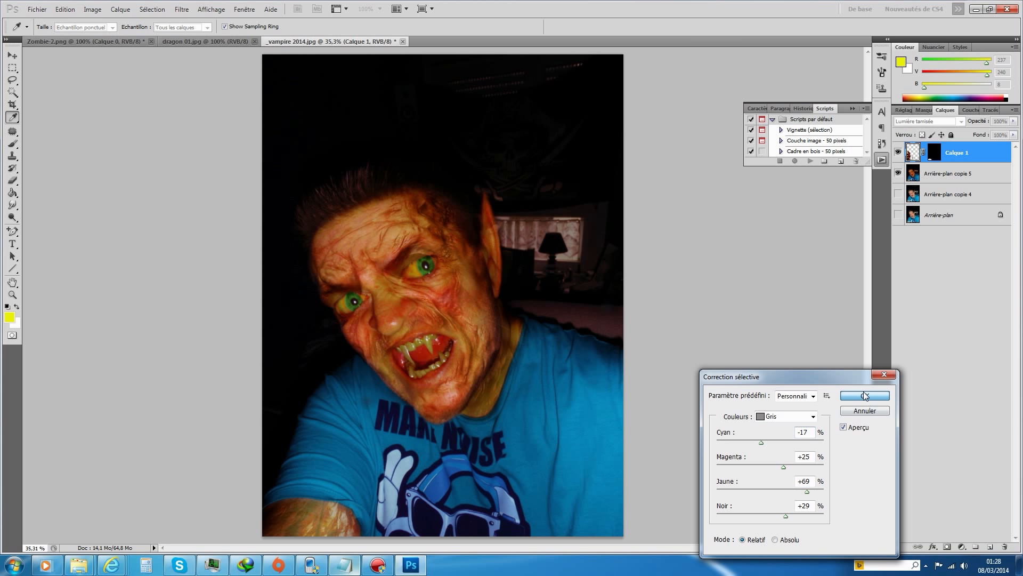
Apply a Vibrance adjustment of +15 to Calque 1
{"action": "left_click", "coordinate": [92, 9]}
{"action": "mouse_move", "coordinate": [119, 38]}
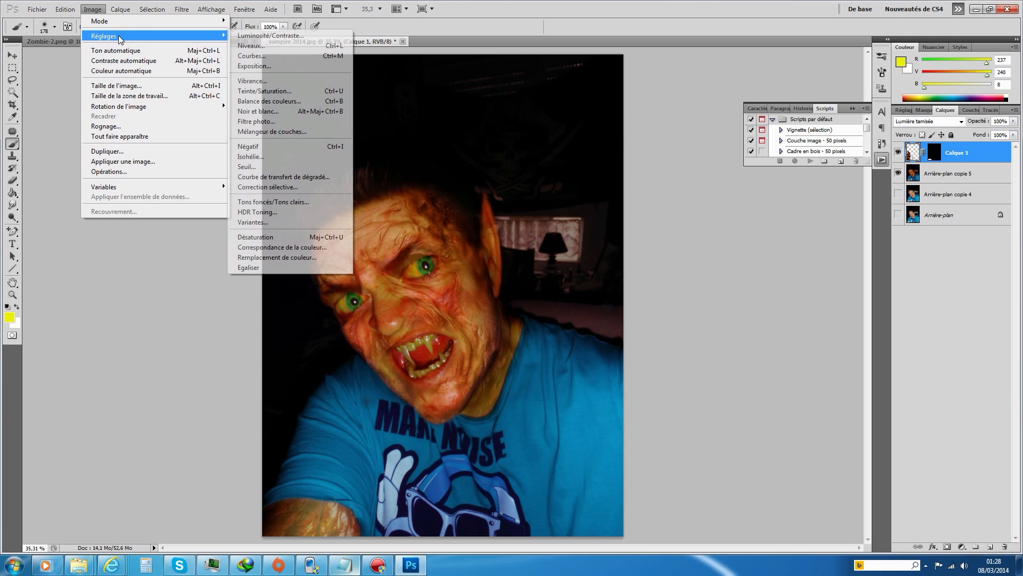
{"action": "left_click", "coordinate": [283, 81]}
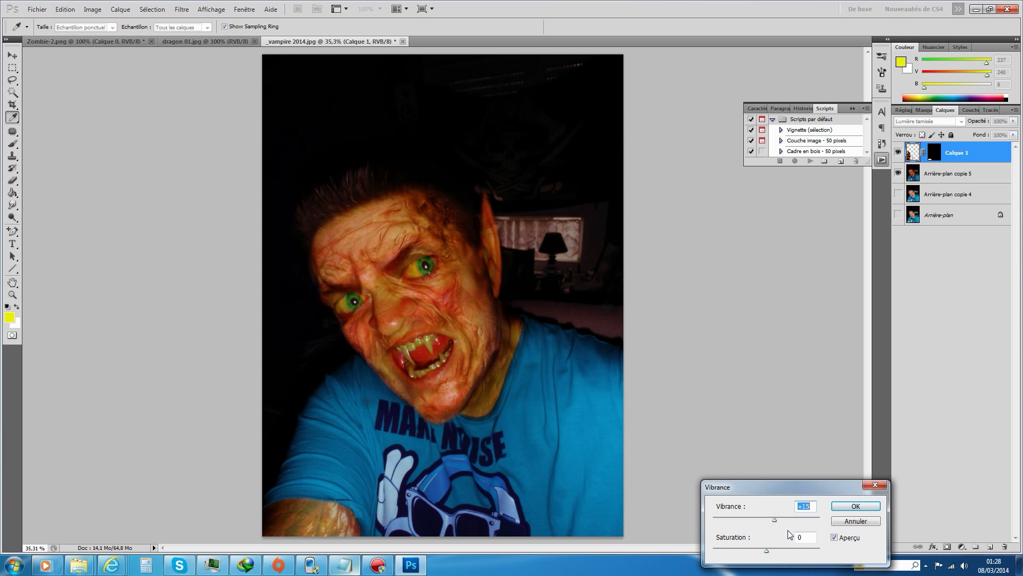
{"action": "left_click", "coordinate": [855, 506]}
{"action": "left_click", "coordinate": [92, 10]}
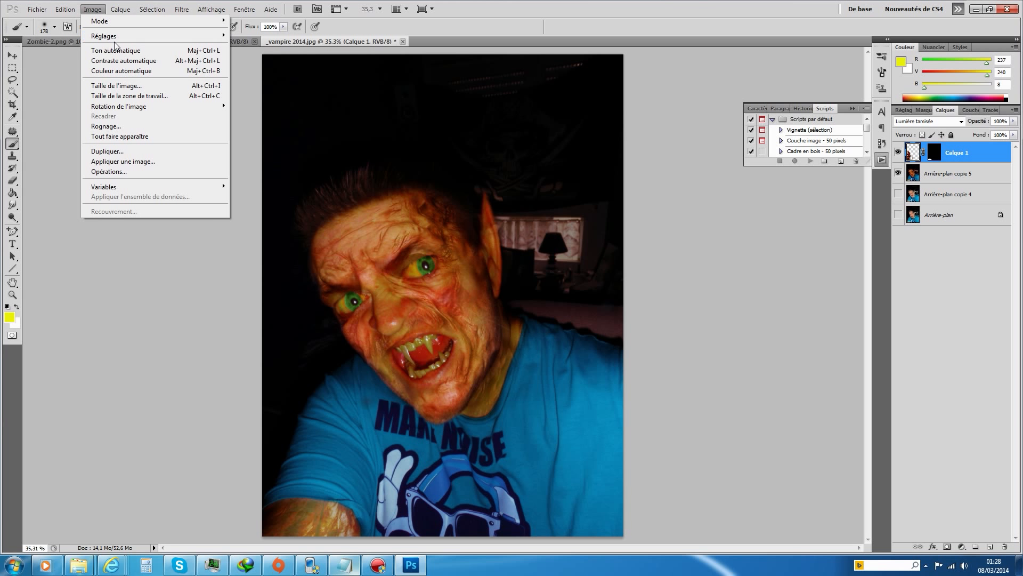
{"action": "mouse_move", "coordinate": [116, 36]}
{"action": "left_click", "coordinate": [279, 92]}
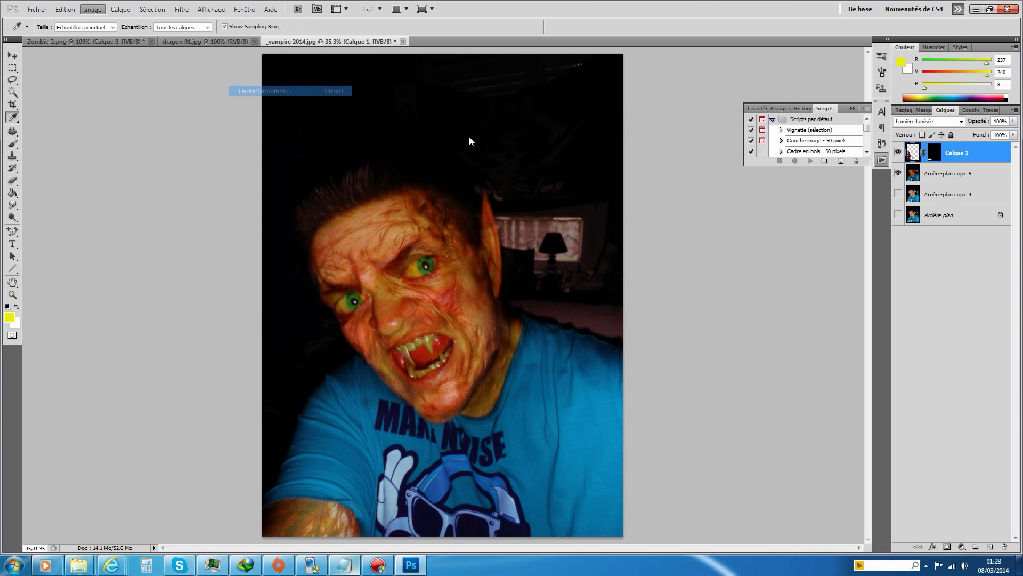
{"action": "left_click", "coordinate": [849, 243]}
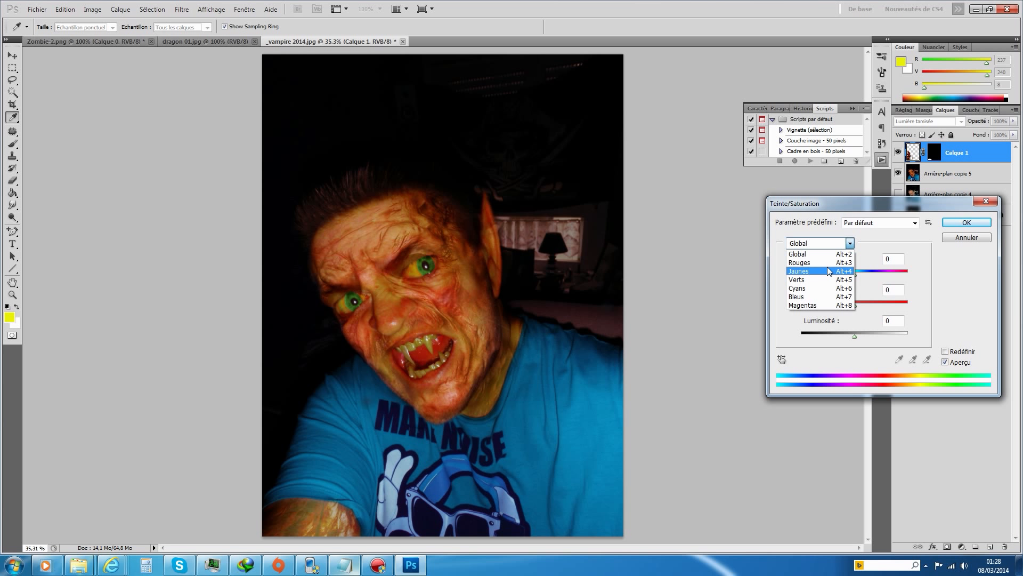
{"action": "left_click", "coordinate": [826, 262]}
{"action": "left_click_drag", "start_coordinate": [854, 274], "coordinate": [879, 308]}
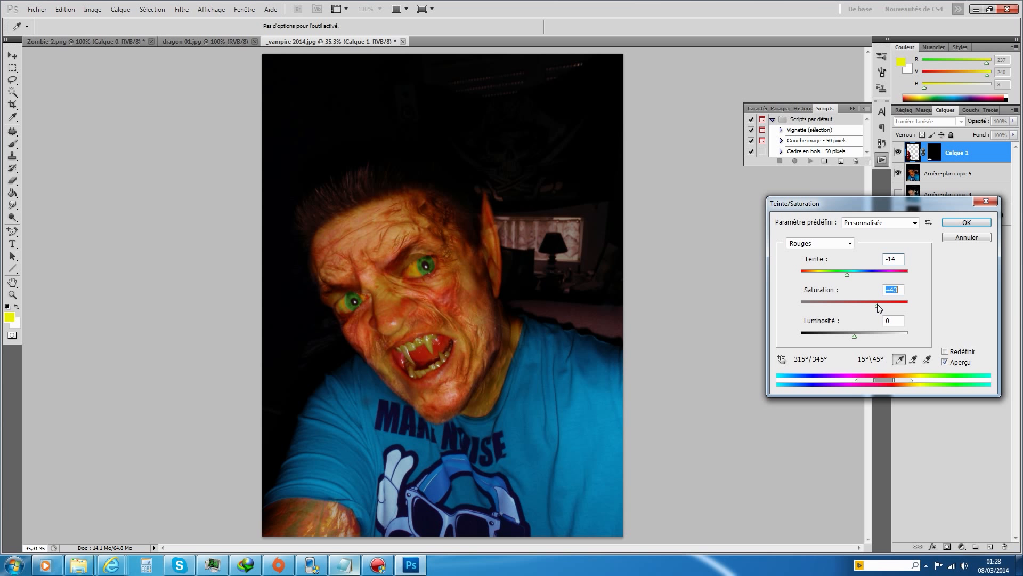
{"action": "mouse_move", "coordinate": [848, 276]}
{"action": "left_mouse_down"}
{"action": "mouse_move", "coordinate": [832, 276]}
{"action": "mouse_move", "coordinate": [863, 272]}
{"action": "left_mouse_up"}
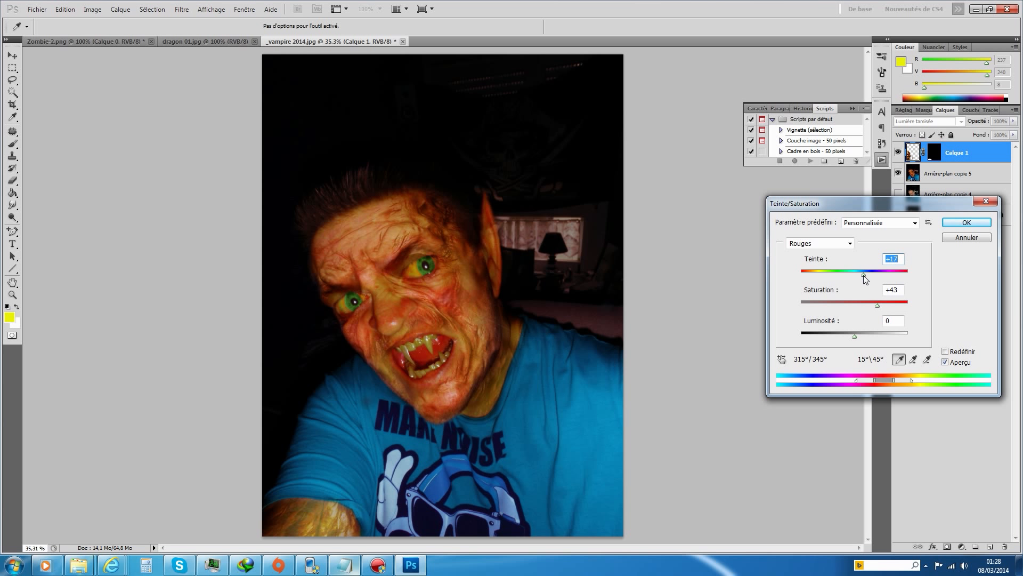
{"action": "mouse_move", "coordinate": [855, 336]}
{"action": "left_mouse_down"}
{"action": "mouse_move", "coordinate": [844, 338]}
{"action": "mouse_move", "coordinate": [859, 334]}
{"action": "left_mouse_up"}
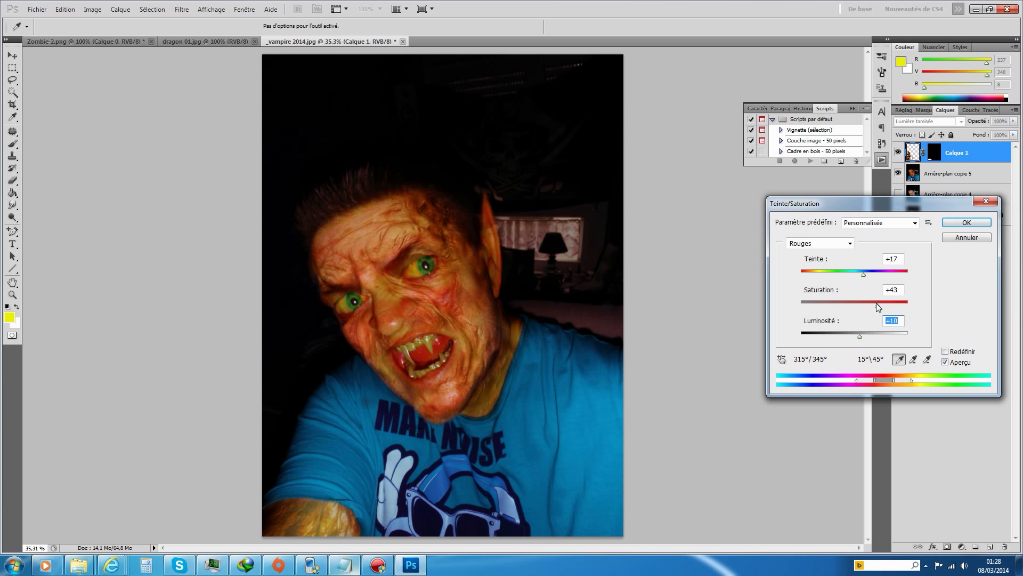
{"action": "left_click", "coordinate": [849, 243]}
{"action": "left_click", "coordinate": [834, 271]}
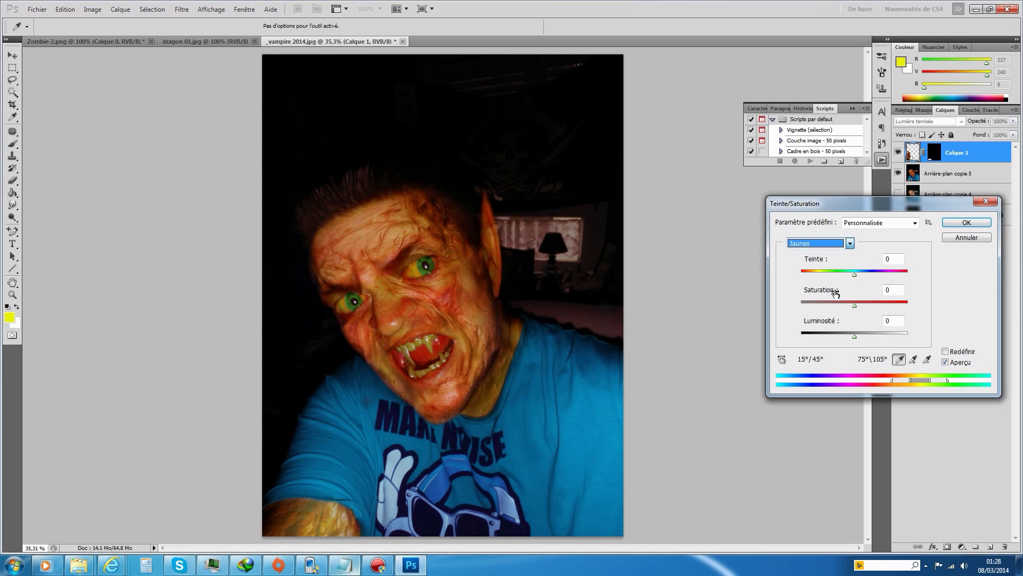
{"action": "left_click_drag", "start_coordinate": [854, 275], "coordinate": [871, 309]}
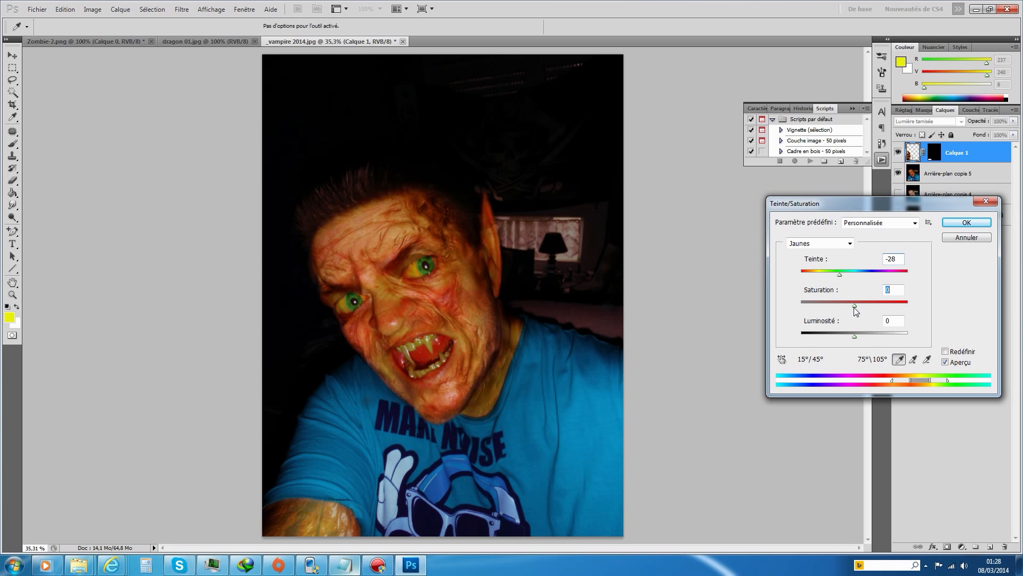
{"action": "left_click_drag", "start_coordinate": [854, 336], "coordinate": [820, 335]}
{"action": "left_click", "coordinate": [900, 224]}
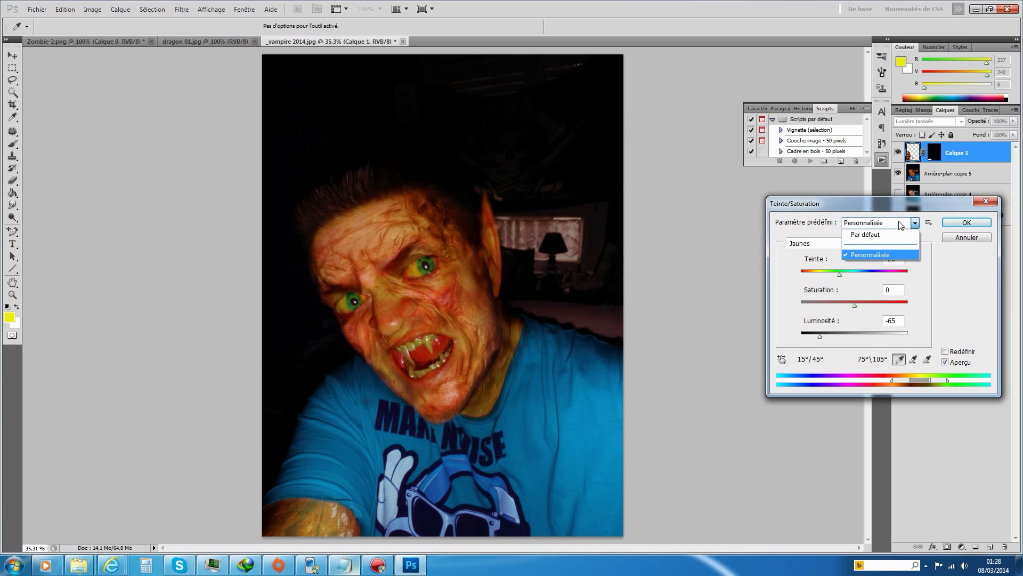
{"action": "left_click", "coordinate": [859, 255]}
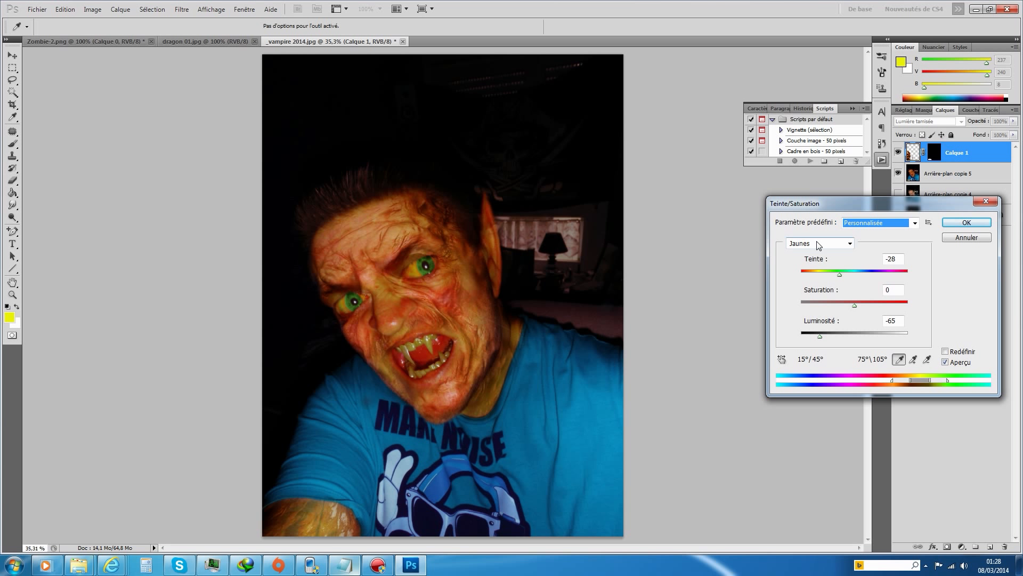
{"action": "left_click", "coordinate": [819, 245]}
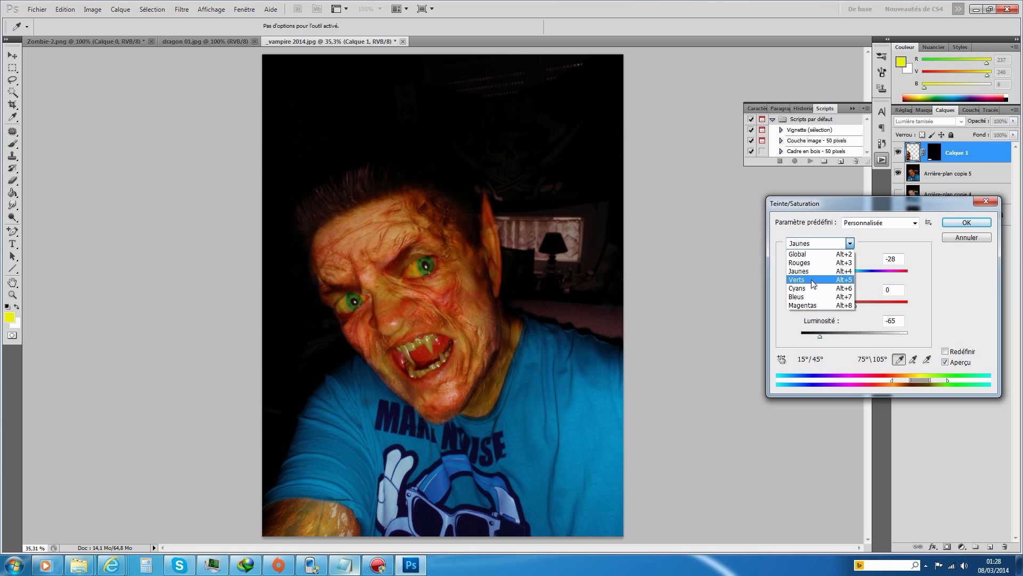
{"action": "left_click", "coordinate": [813, 281]}
{"action": "mouse_move", "coordinate": [856, 276]}
{"action": "left_mouse_down"}
{"action": "mouse_move", "coordinate": [889, 273]}
{"action": "mouse_move", "coordinate": [840, 273]}
{"action": "mouse_move", "coordinate": [895, 274]}
{"action": "mouse_move", "coordinate": [861, 275]}
{"action": "left_mouse_up"}
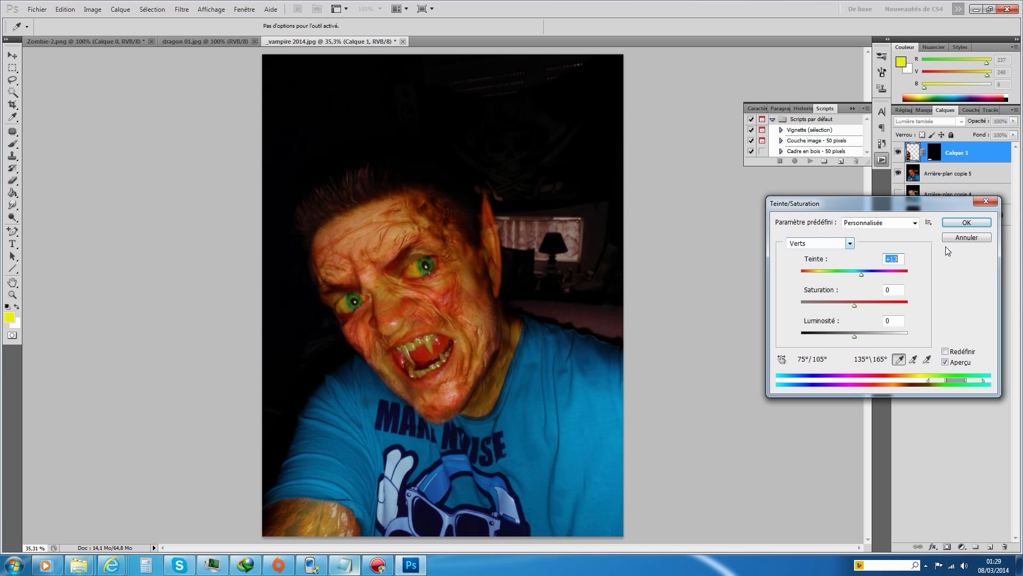
{"action": "left_click", "coordinate": [967, 237]}
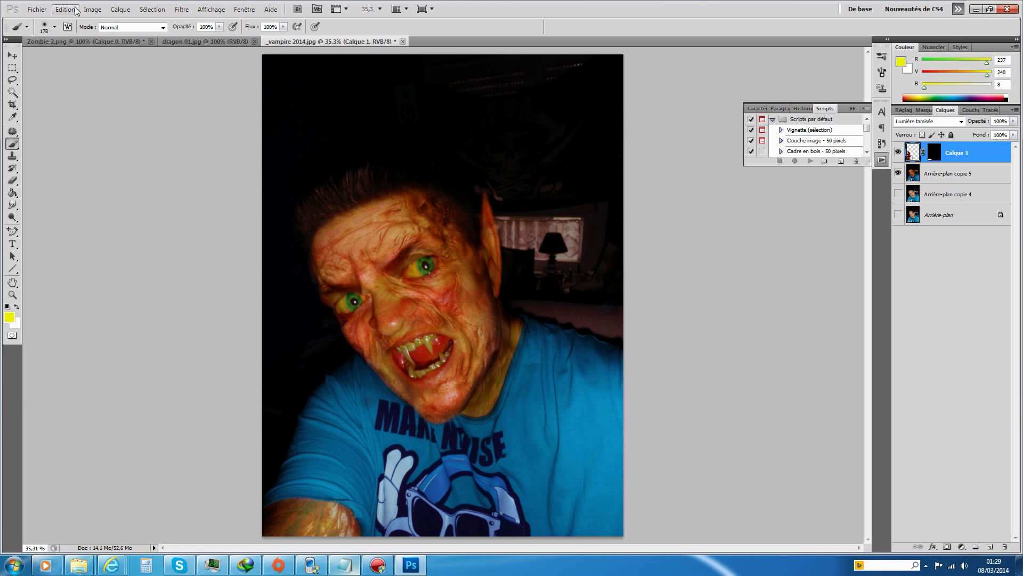
In a Hue/Saturation adjustment of Calque 1, set the reds to hue +13, saturation +39 and lightness +20
{"action": "left_click", "coordinate": [94, 9]}
{"action": "mouse_move", "coordinate": [109, 42]}
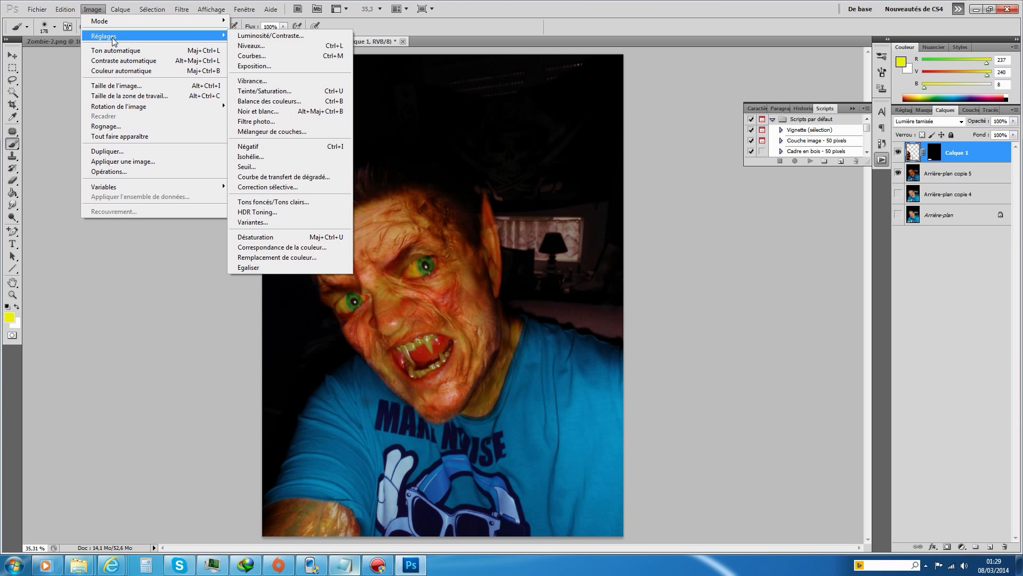
{"action": "left_click", "coordinate": [333, 94]}
{"action": "left_click", "coordinate": [850, 243]}
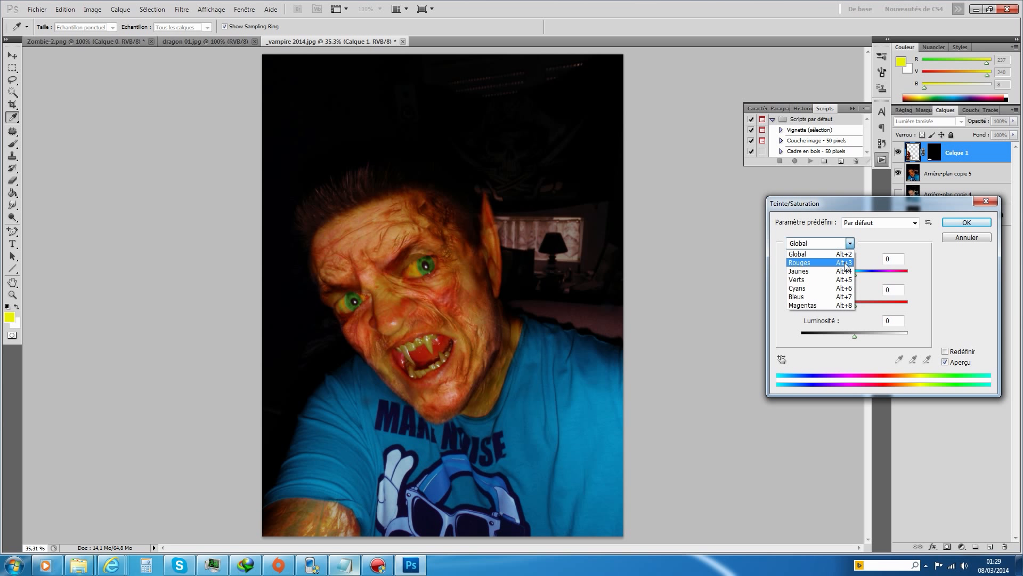
{"action": "left_click", "coordinate": [806, 255]}
{"action": "left_click_drag", "start_coordinate": [855, 274], "coordinate": [864, 339]}
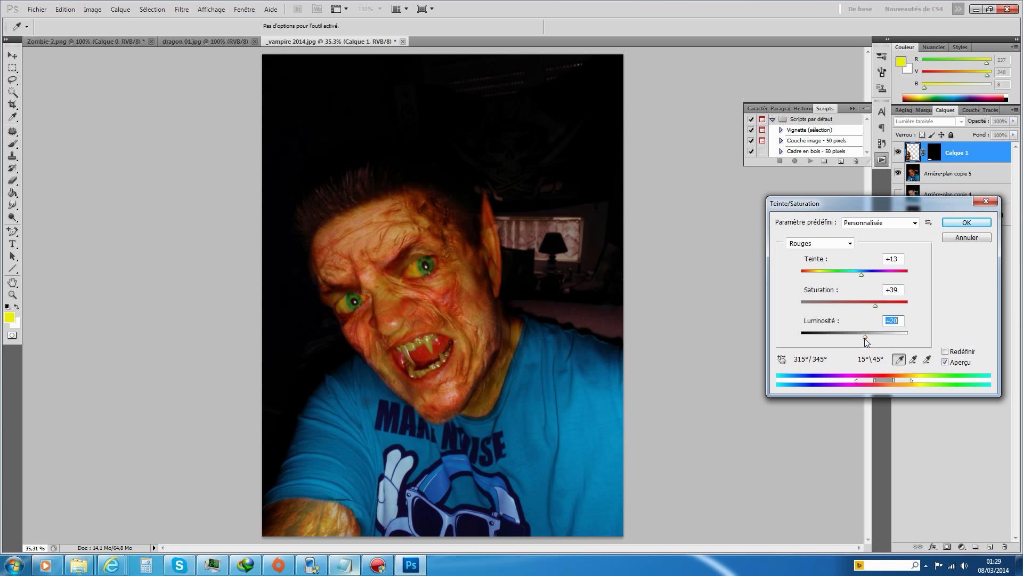
Set the hue of the yellows to -26 and apply the Hue/Saturation adjustment
{"action": "left_click", "coordinate": [850, 243]}
{"action": "left_click", "coordinate": [826, 270]}
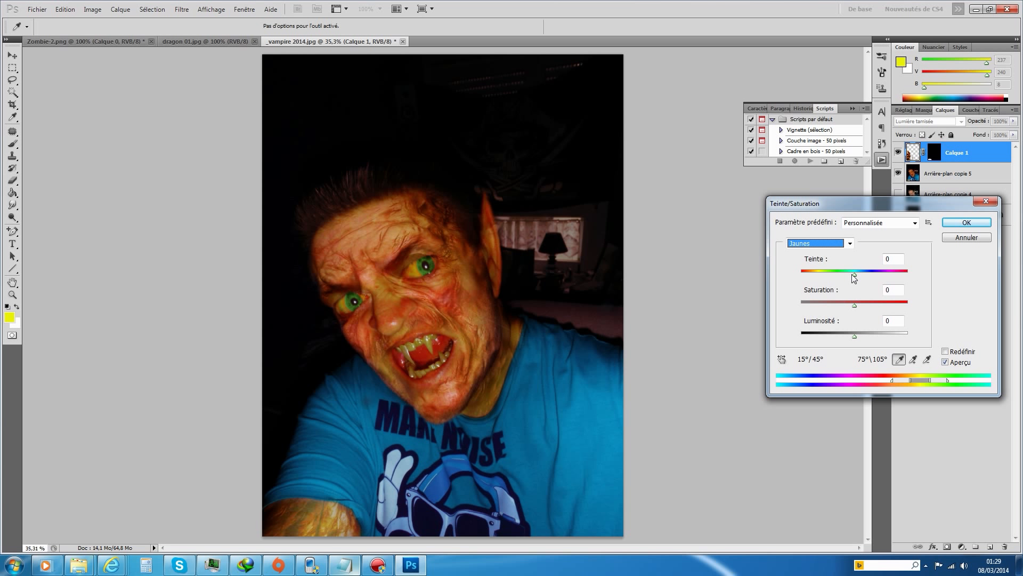
{"action": "mouse_move", "coordinate": [854, 275]}
{"action": "left_mouse_down"}
{"action": "mouse_move", "coordinate": [838, 277]}
{"action": "mouse_move", "coordinate": [864, 276]}
{"action": "mouse_move", "coordinate": [841, 280]}
{"action": "left_mouse_up"}
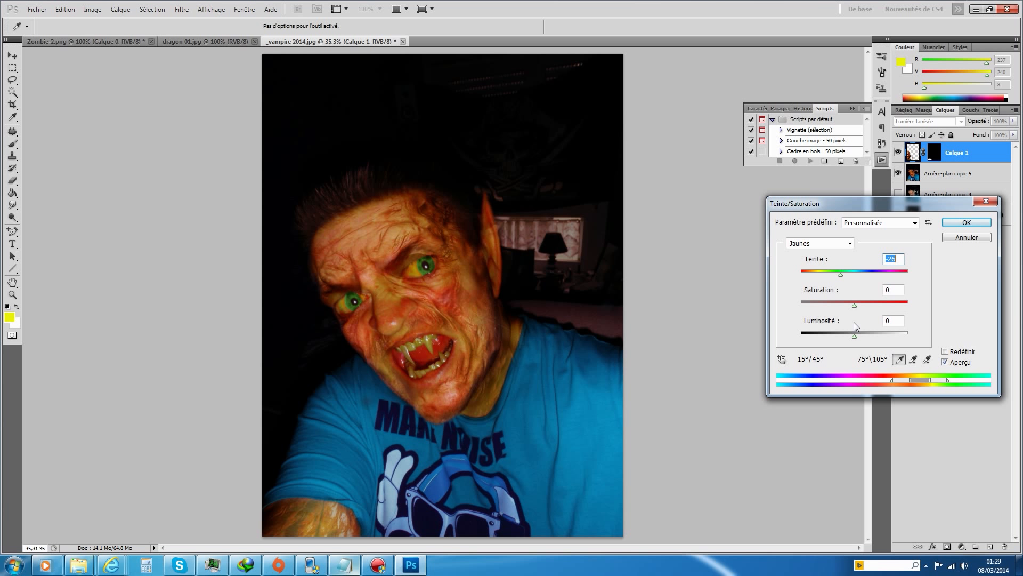
{"action": "left_click_drag", "start_coordinate": [855, 338], "coordinate": [856, 335]}
{"action": "left_click", "coordinate": [967, 222]}
Apply Brightness/Contrast to Calque 1 with brightness 99 and contrast 93
{"action": "left_click", "coordinate": [92, 10]}
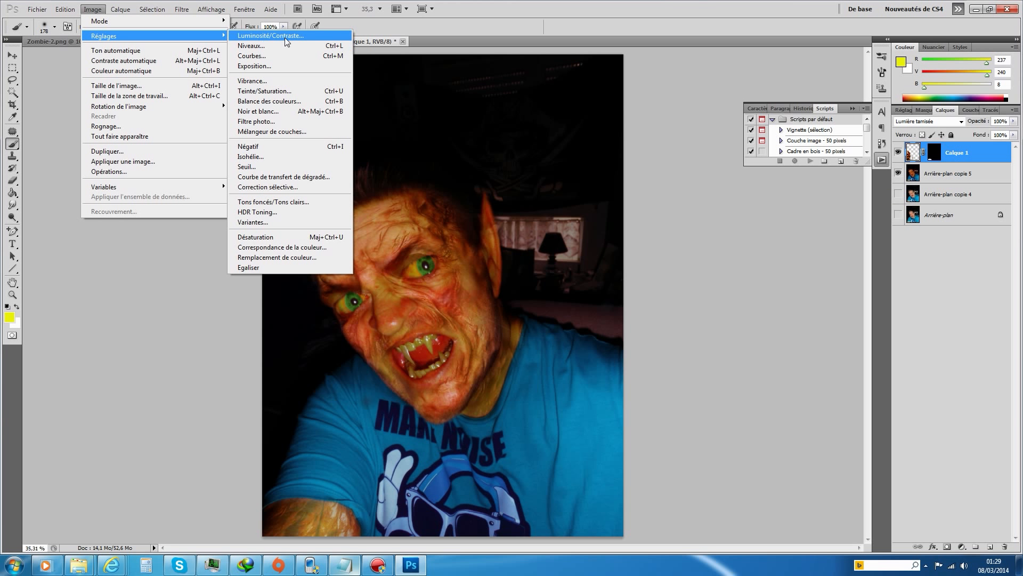
{"action": "left_click", "coordinate": [284, 36]}
{"action": "left_click_drag", "start_coordinate": [690, 526], "coordinate": [739, 533]}
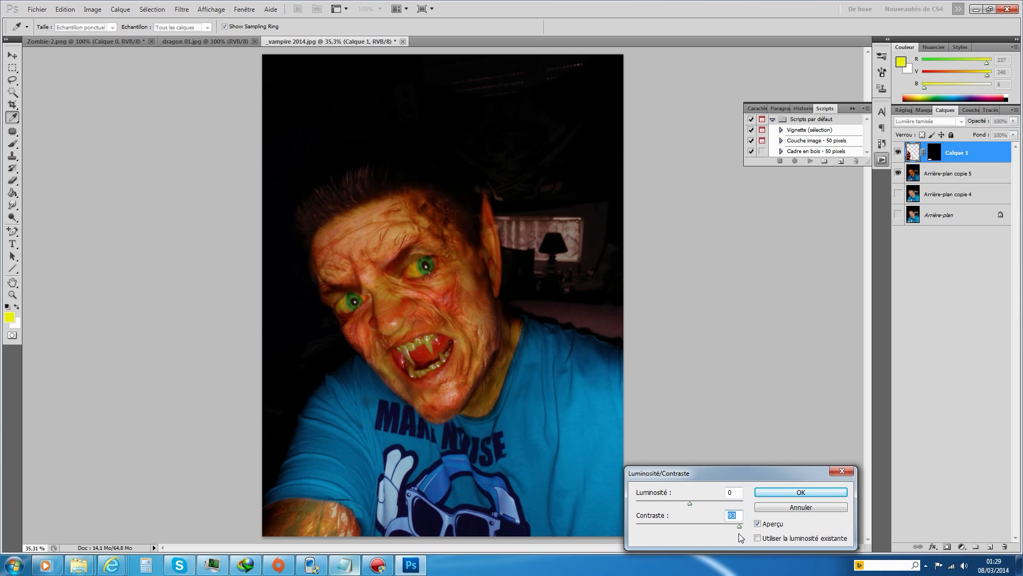
{"action": "left_click_drag", "start_coordinate": [689, 501], "coordinate": [726, 513]}
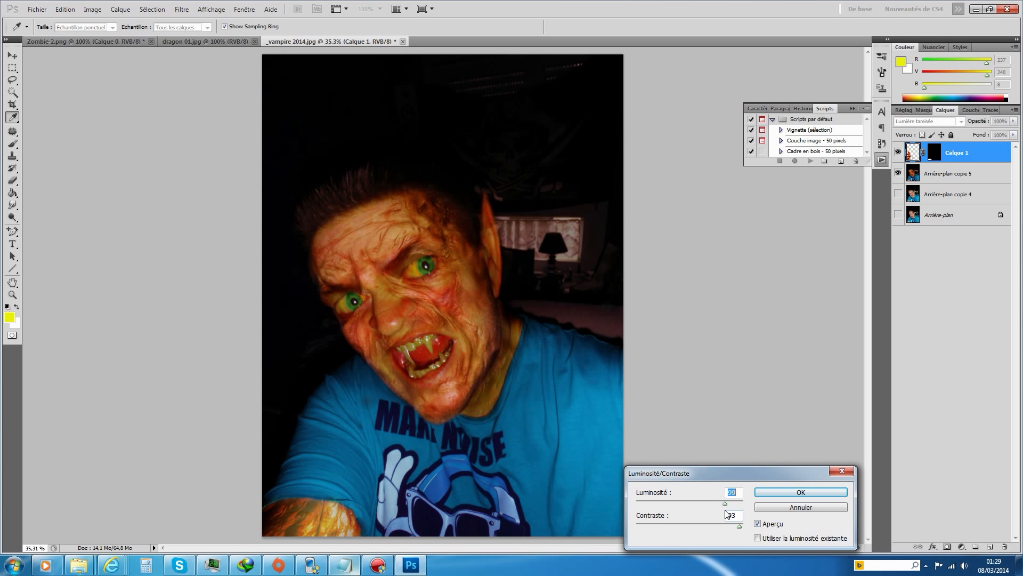
{"action": "left_click", "coordinate": [799, 491]}
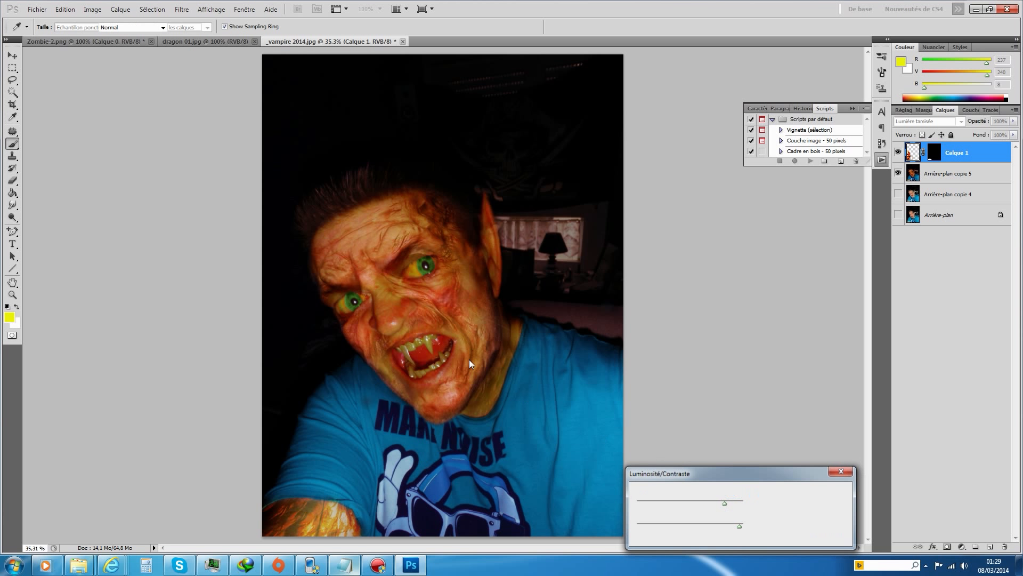
{"action": "key", "text": "b"}
Apply Selective Color to the grays of Calque 1 with cyan -28, magenta +33, yellow +5 and black +13 percent
{"action": "left_click", "coordinate": [99, 10]}
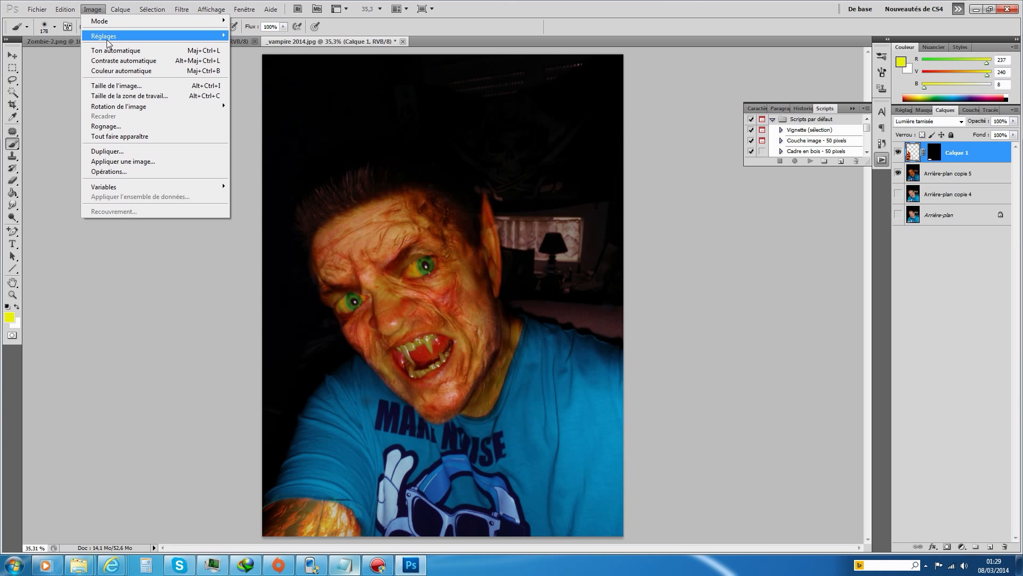
{"action": "mouse_move", "coordinate": [107, 37]}
{"action": "left_click", "coordinate": [296, 187]}
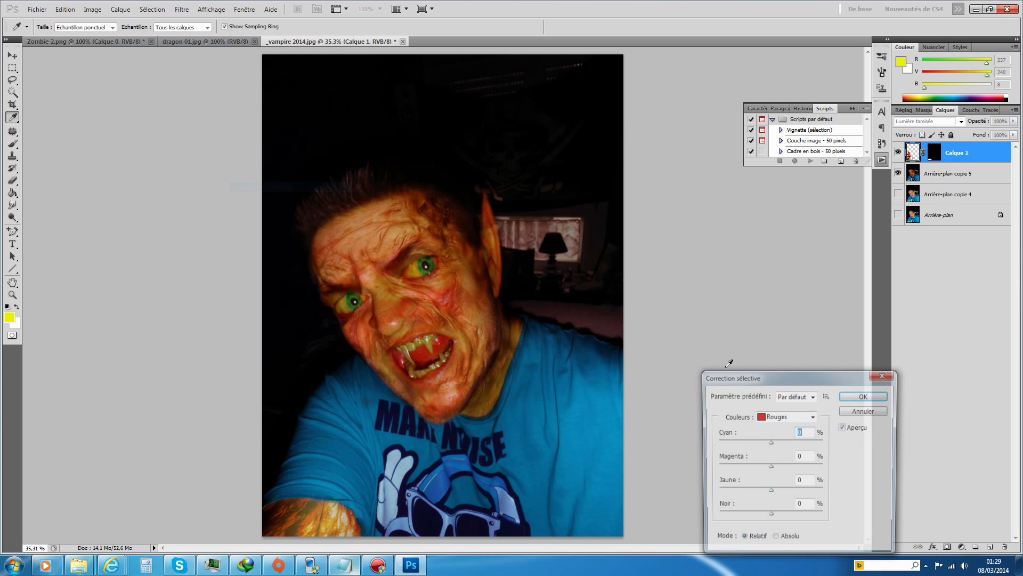
{"action": "left_click", "coordinate": [785, 417]}
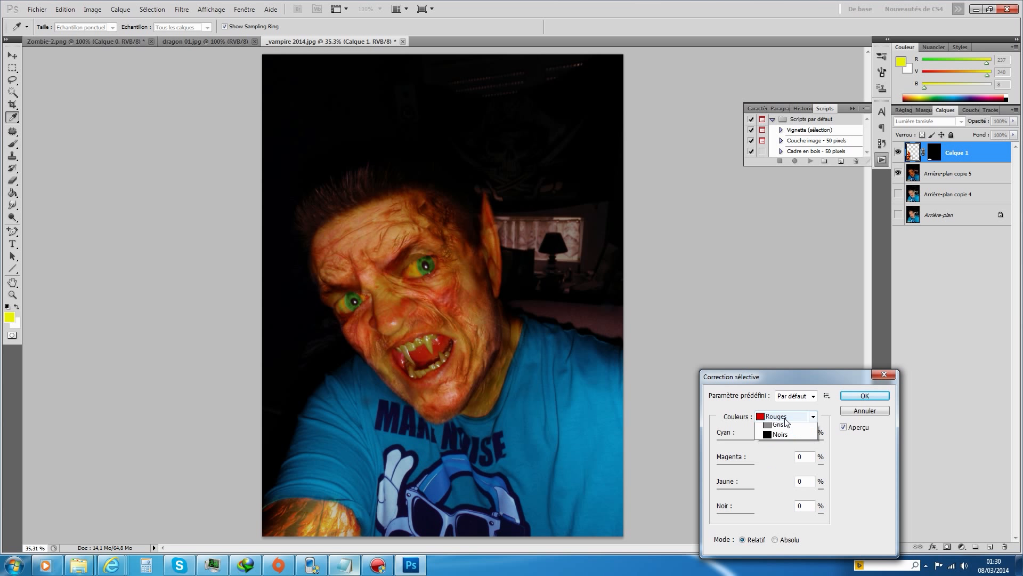
{"action": "left_click", "coordinate": [782, 499]}
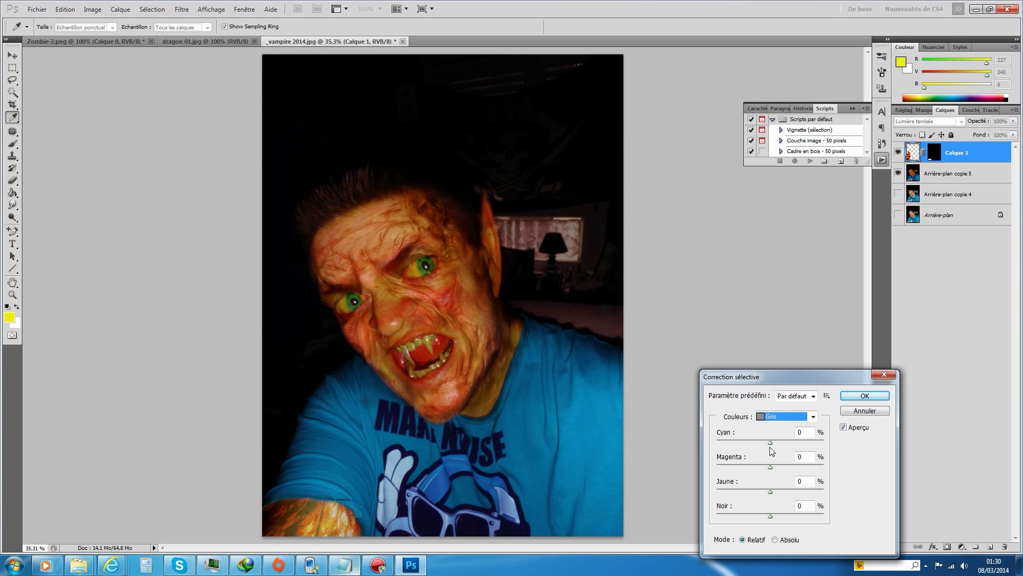
{"action": "left_click_drag", "start_coordinate": [771, 441], "coordinate": [777, 515]}
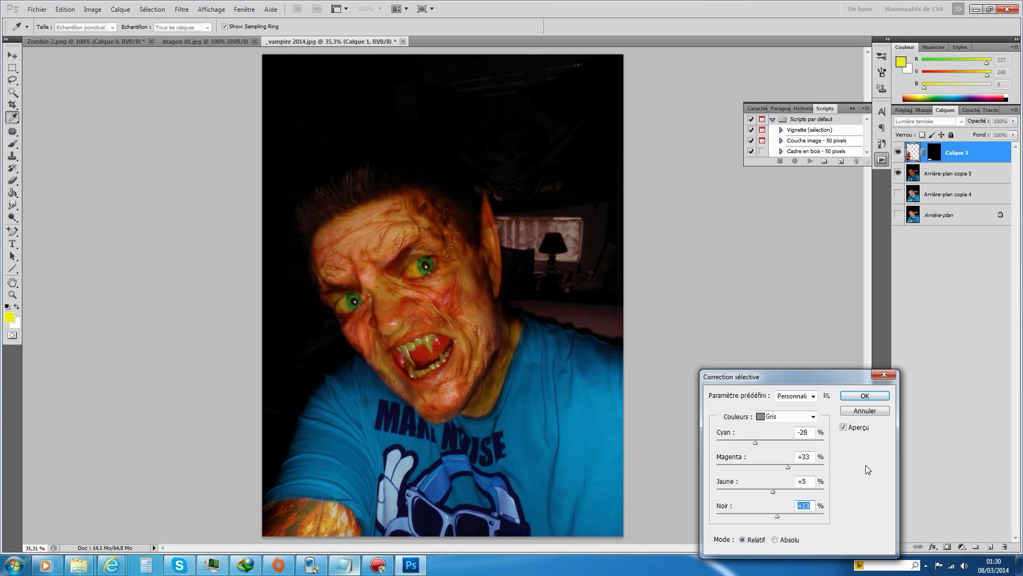
{"action": "left_click", "coordinate": [877, 395]}
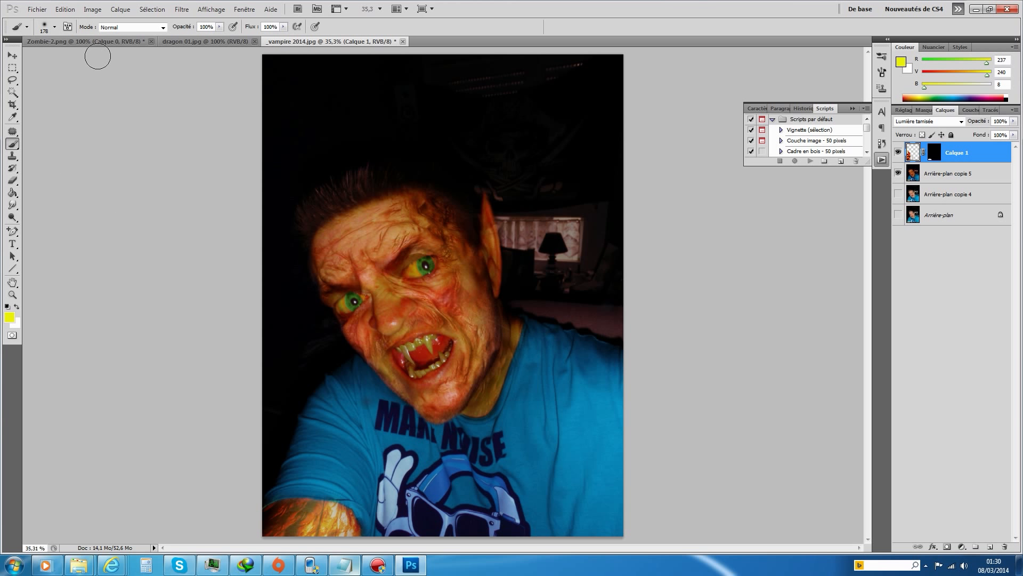
Merge the visible layers, Calque 1 and Arrière-plan copie 5, into one layer
{"action": "left_click", "coordinate": [121, 9]}
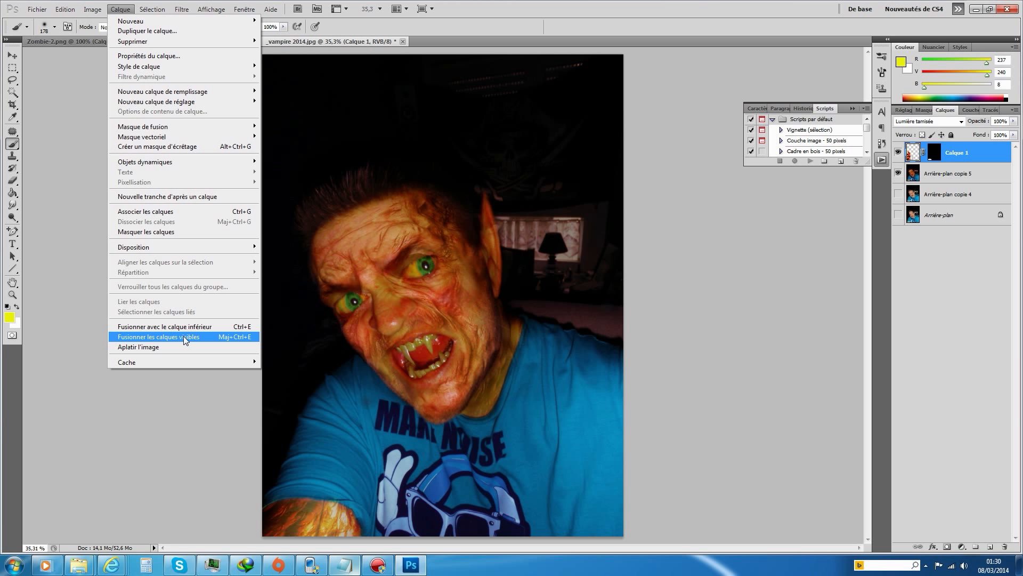
{"action": "left_click", "coordinate": [183, 336]}
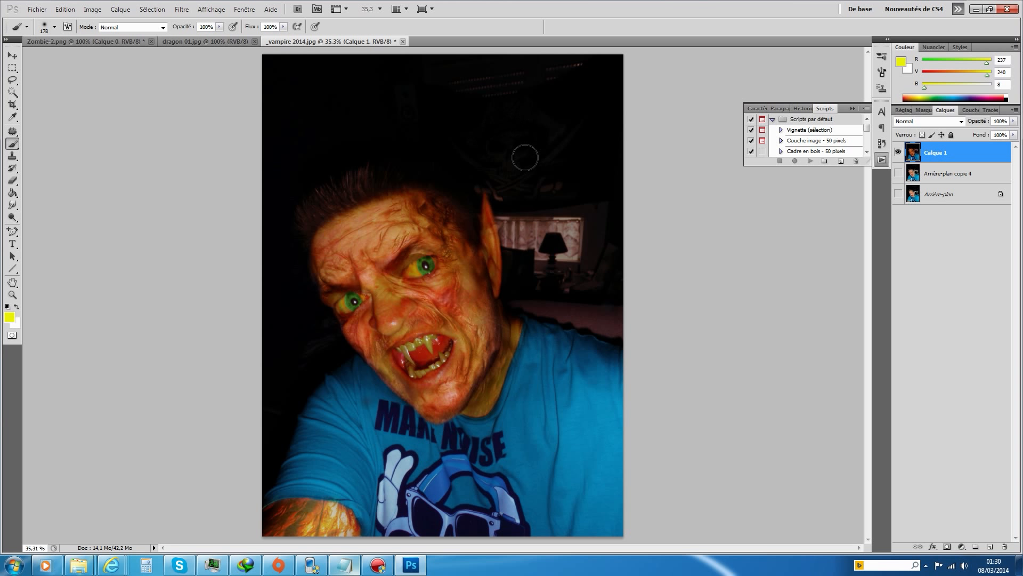
Duplicate the Calque 1 layer as Calque 1 copie in the same document
{"action": "right_click", "coordinate": [961, 158]}
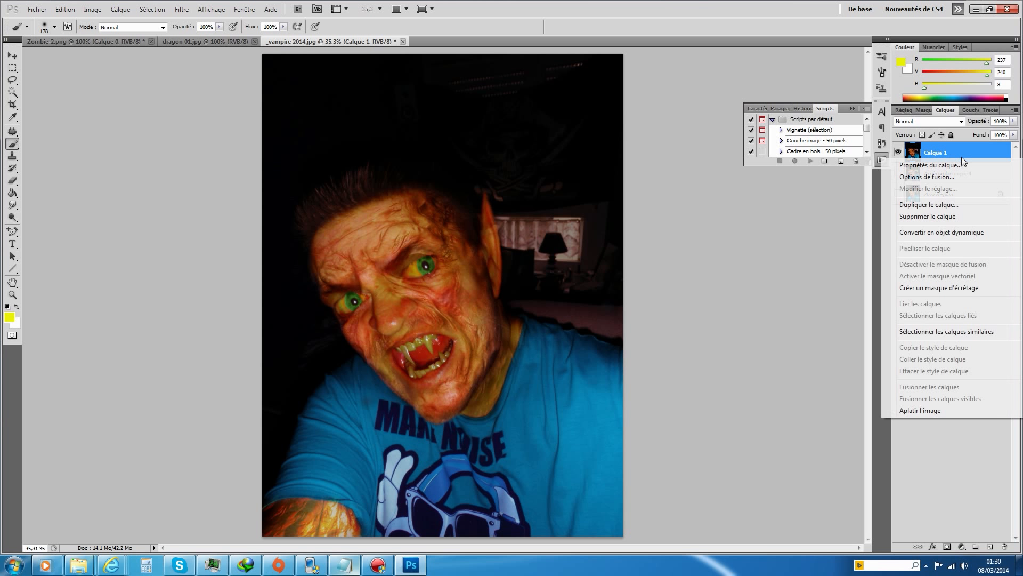
{"action": "left_click", "coordinate": [959, 205]}
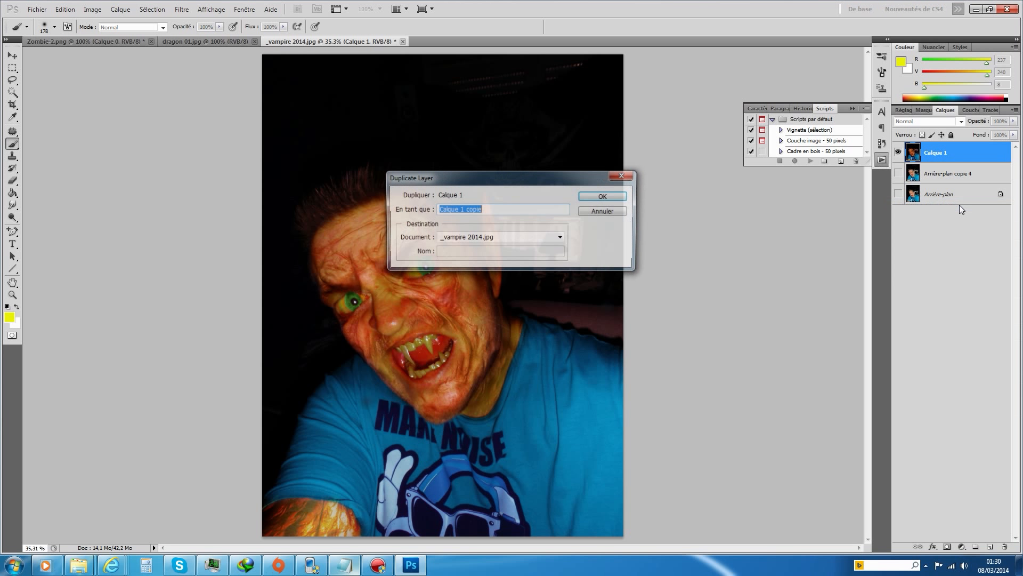
{"action": "left_click", "coordinate": [602, 196]}
Apply Brightness/Contrast to Calque 1 copie with brightness -150 and contrast 100
{"action": "left_click", "coordinate": [93, 9]}
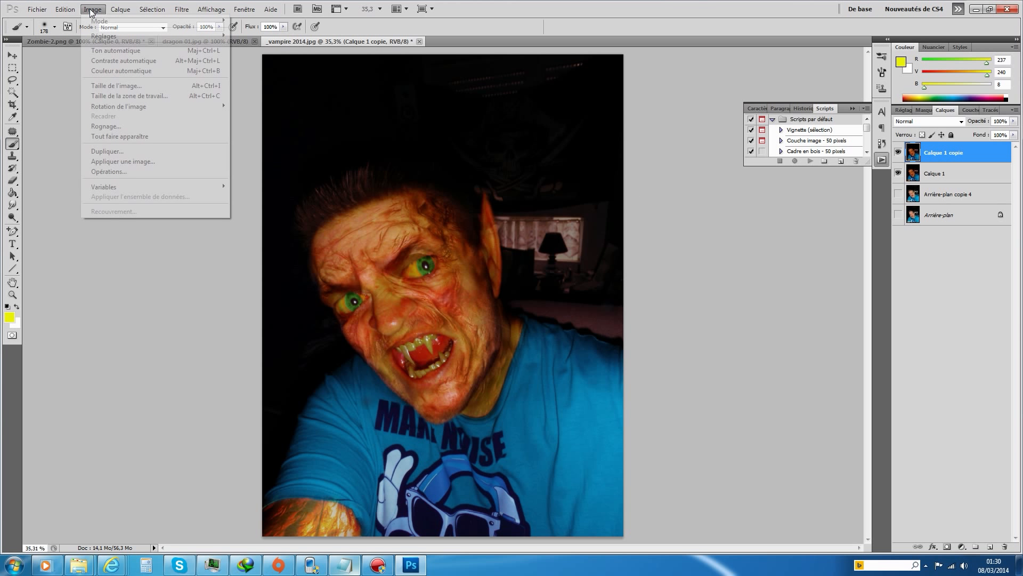
{"action": "mouse_move", "coordinate": [115, 37]}
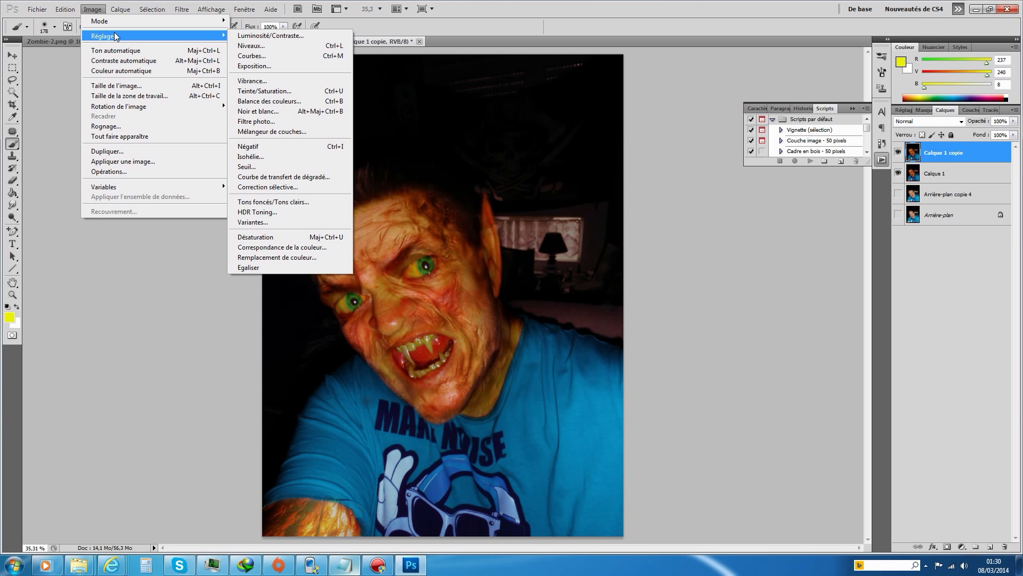
{"action": "left_click", "coordinate": [256, 36]}
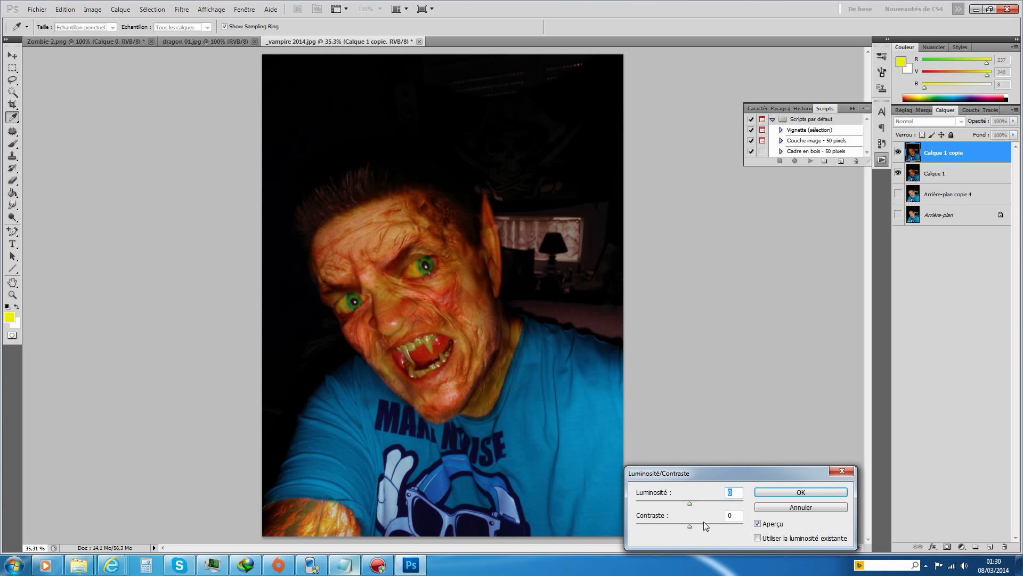
{"action": "left_click_drag", "start_coordinate": [688, 504], "coordinate": [616, 506]}
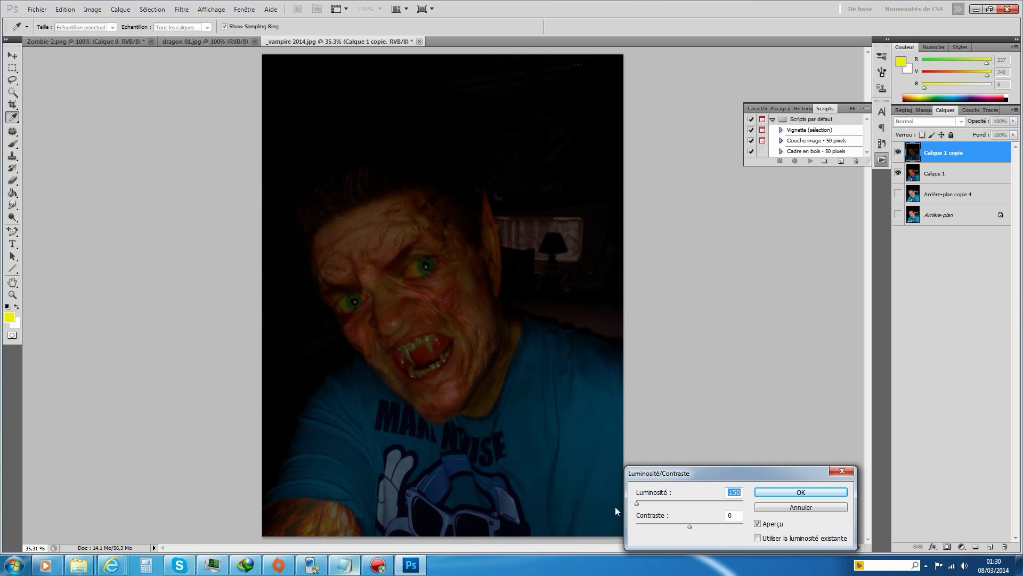
{"action": "left_click_drag", "start_coordinate": [690, 527], "coordinate": [748, 524]}
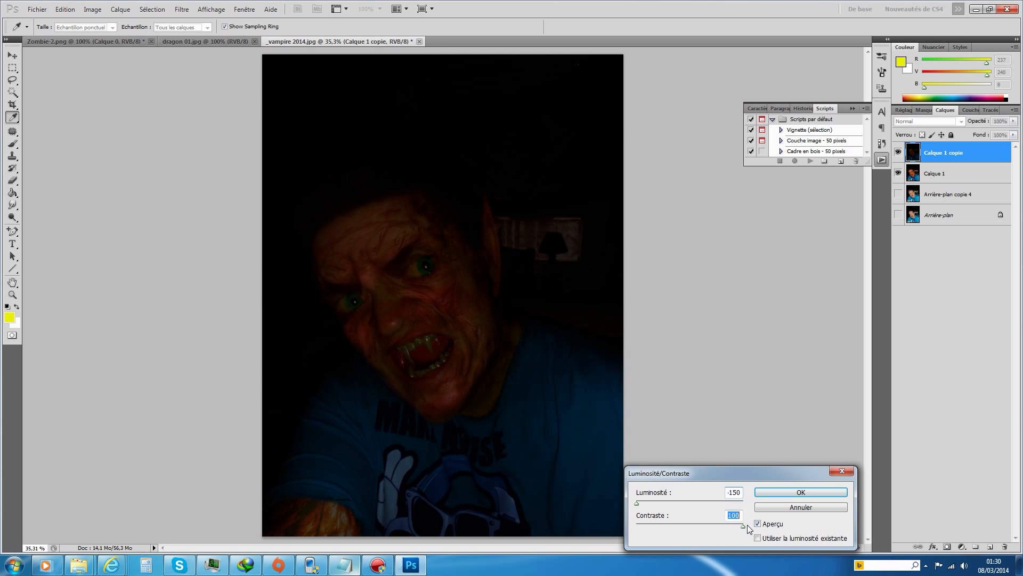
{"action": "left_click", "coordinate": [771, 489]}
{"action": "key", "text": "b"}
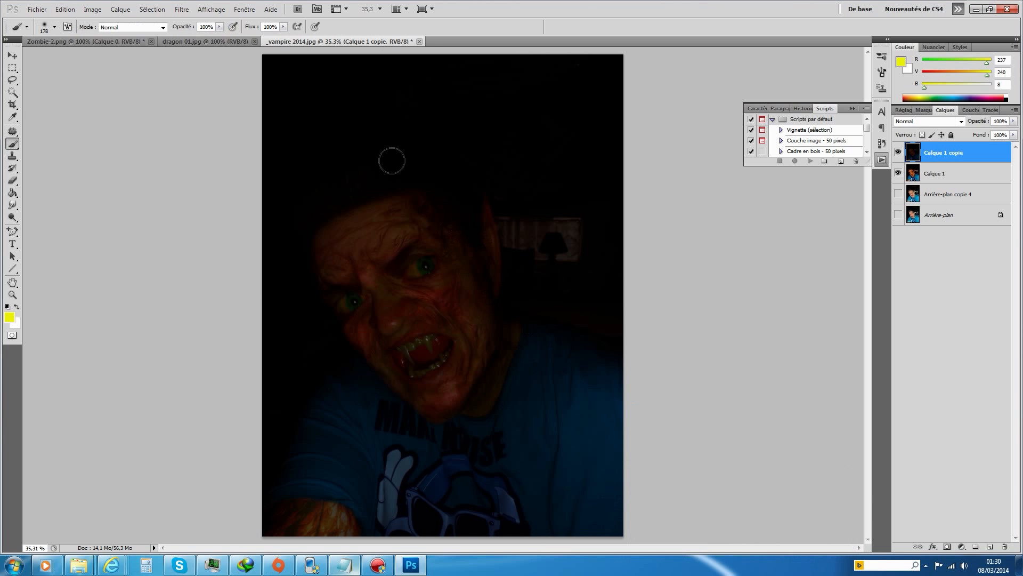
Darken Calque 1 copie with Levels, setting the midtone input level to 0,57
{"action": "left_click", "coordinate": [98, 12]}
{"action": "mouse_move", "coordinate": [160, 36]}
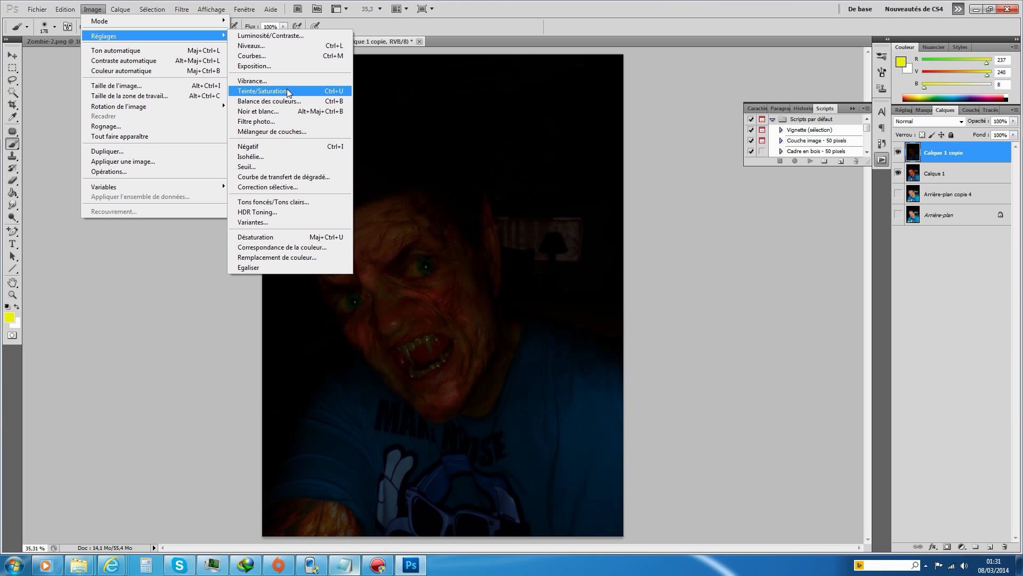
{"action": "left_click", "coordinate": [251, 46]}
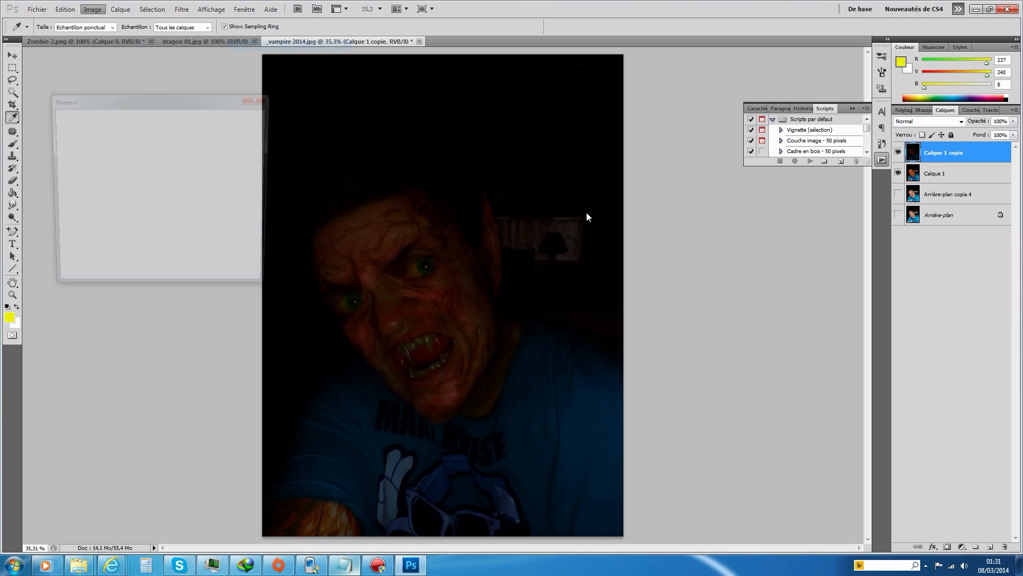
{"action": "left_click_drag", "start_coordinate": [132, 219], "coordinate": [155, 215]}
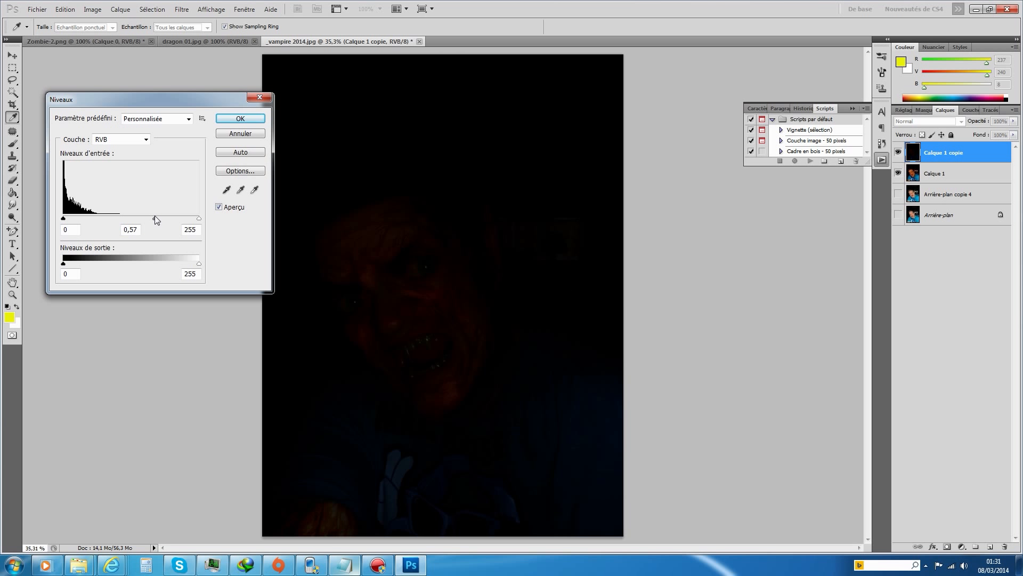
{"action": "left_click", "coordinate": [247, 120]}
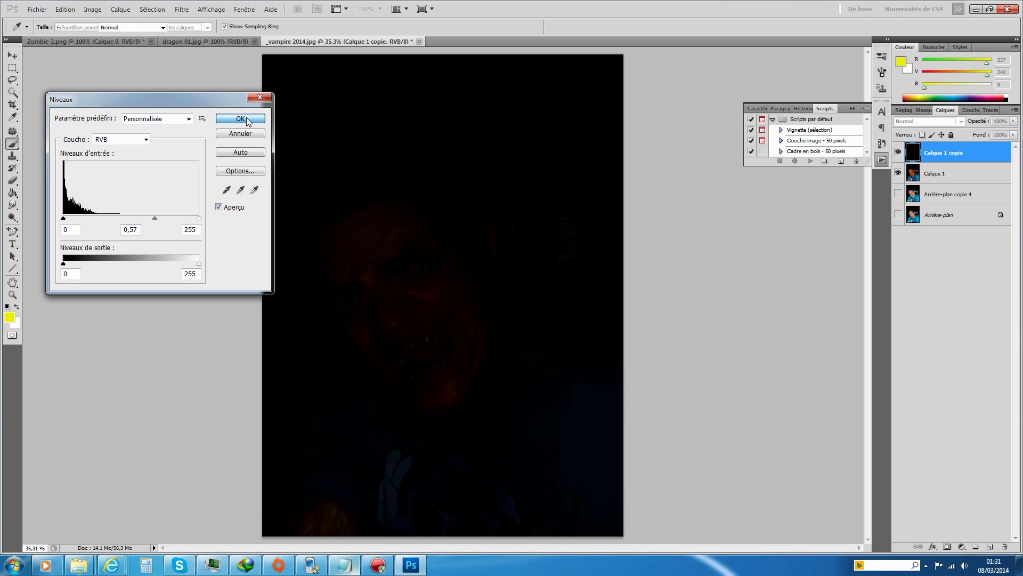
Add a layer mask to Calque 1 copie, invert it, paint over the wall beside the ear and invert the mask back
{"action": "left_click", "coordinate": [947, 547]}
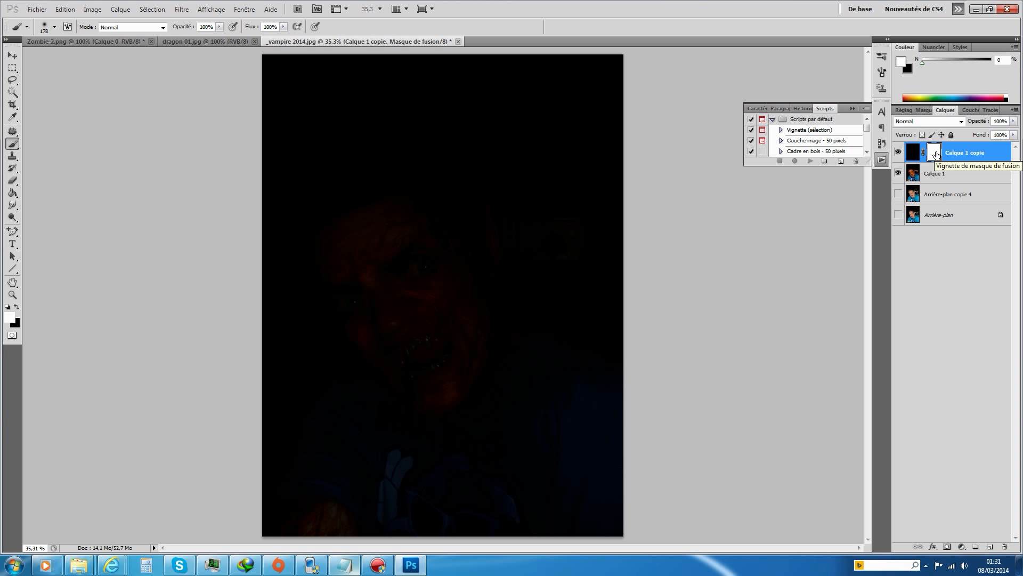
{"action": "key", "text": "ctrl+i"}
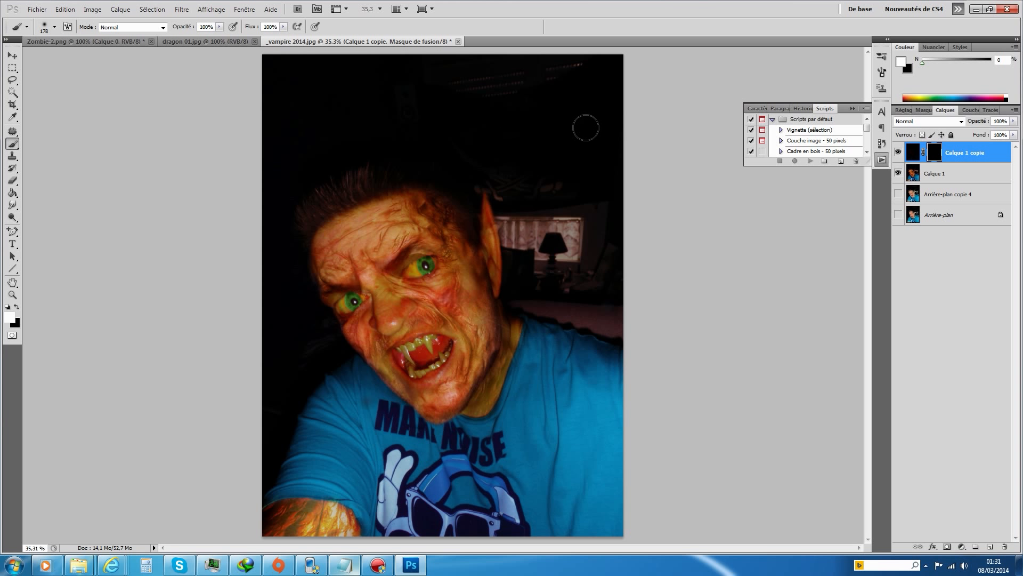
{"action": "mouse_move", "coordinate": [556, 184]}
{"action": "left_mouse_down"}
{"action": "mouse_move", "coordinate": [498, 184]}
{"action": "mouse_move", "coordinate": [463, 161]}
{"action": "mouse_move", "coordinate": [454, 140]}
{"action": "mouse_move", "coordinate": [482, 185]}
{"action": "left_mouse_up"}
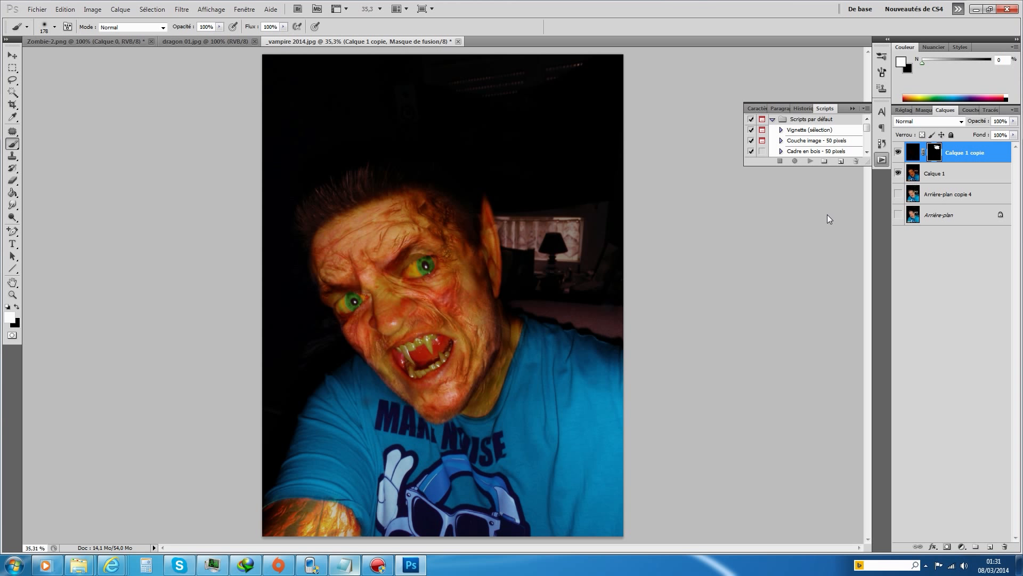
{"action": "key", "text": "ctrl+i"}
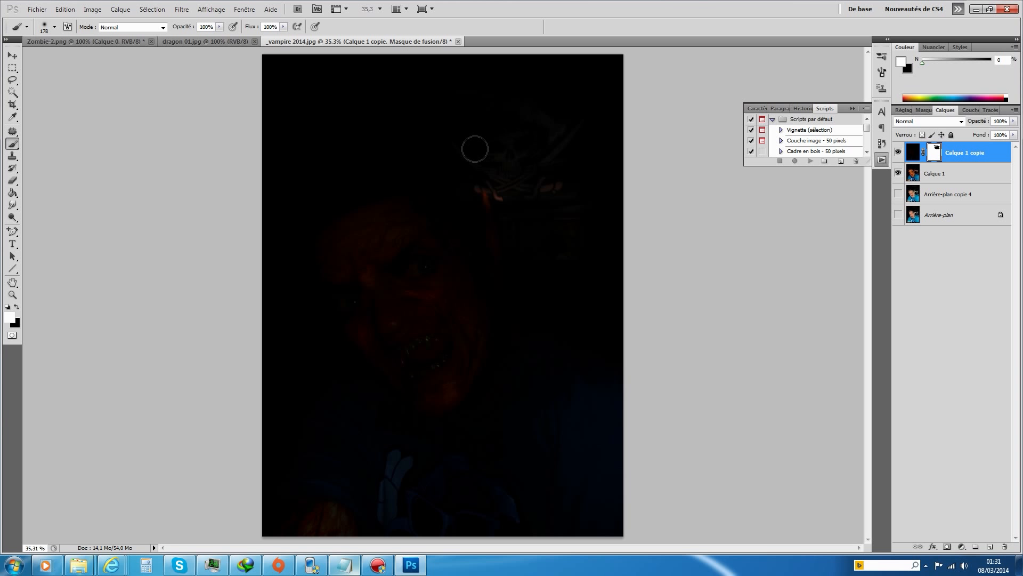
{"action": "left_click_drag", "start_coordinate": [524, 156], "coordinate": [524, 156]}
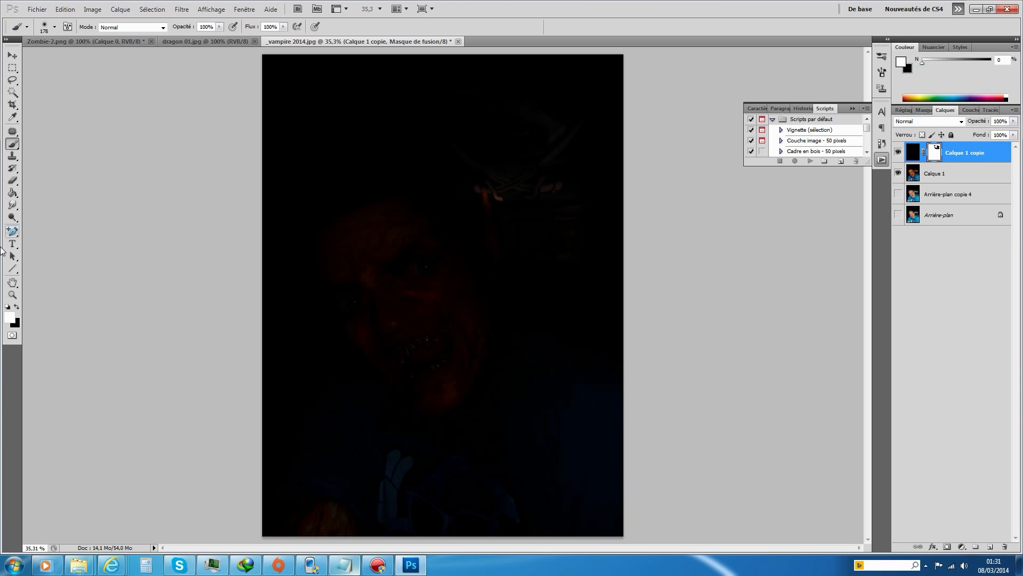
Paint black on the mask with a soft 349 px brush to reveal the man's face and T-shirt
{"action": "left_click", "coordinate": [17, 308]}
{"action": "mouse_move", "coordinate": [512, 146]}
{"action": "left_mouse_down"}
{"action": "mouse_move", "coordinate": [490, 145]}
{"action": "mouse_move", "coordinate": [539, 136]}
{"action": "mouse_move", "coordinate": [496, 135]}
{"action": "left_mouse_up"}
{"action": "left_click", "coordinate": [55, 27]}
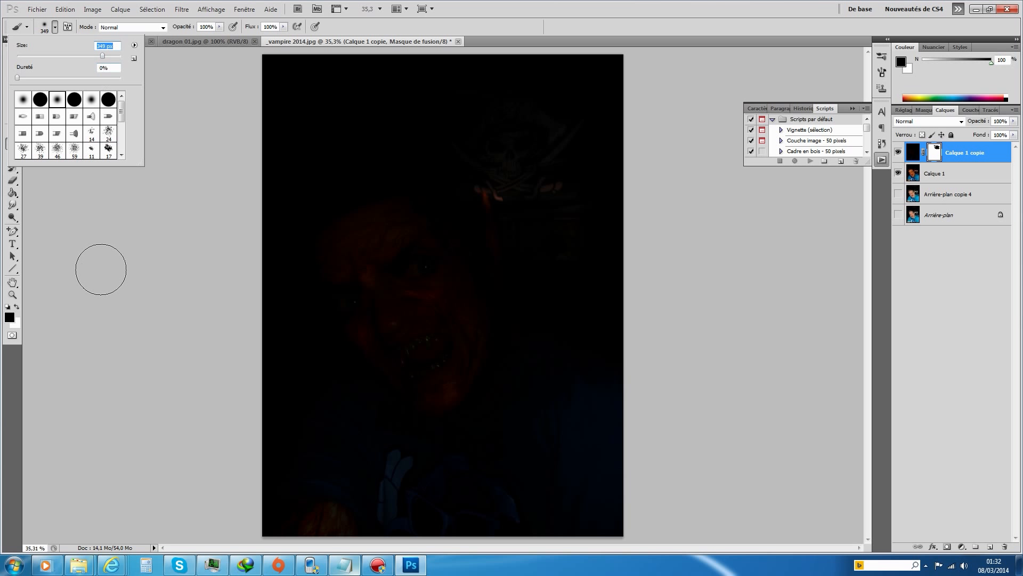
{"action": "mouse_move", "coordinate": [397, 262]}
{"action": "left_mouse_down"}
{"action": "mouse_move", "coordinate": [479, 351]}
{"action": "mouse_move", "coordinate": [459, 379]}
{"action": "mouse_move", "coordinate": [356, 267]}
{"action": "mouse_move", "coordinate": [430, 247]}
{"action": "mouse_move", "coordinate": [478, 290]}
{"action": "mouse_move", "coordinate": [474, 274]}
{"action": "mouse_move", "coordinate": [469, 318]}
{"action": "mouse_move", "coordinate": [467, 211]}
{"action": "mouse_move", "coordinate": [435, 217]}
{"action": "mouse_move", "coordinate": [427, 201]}
{"action": "mouse_move", "coordinate": [395, 199]}
{"action": "mouse_move", "coordinate": [411, 216]}
{"action": "mouse_move", "coordinate": [410, 180]}
{"action": "mouse_move", "coordinate": [364, 185]}
{"action": "mouse_move", "coordinate": [330, 229]}
{"action": "mouse_move", "coordinate": [322, 264]}
{"action": "mouse_move", "coordinate": [341, 305]}
{"action": "mouse_move", "coordinate": [446, 396]}
{"action": "mouse_move", "coordinate": [389, 419]}
{"action": "mouse_move", "coordinate": [372, 394]}
{"action": "mouse_move", "coordinate": [367, 455]}
{"action": "mouse_move", "coordinate": [321, 523]}
{"action": "mouse_move", "coordinate": [322, 487]}
{"action": "mouse_move", "coordinate": [308, 521]}
{"action": "mouse_move", "coordinate": [341, 395]}
{"action": "mouse_move", "coordinate": [381, 361]}
{"action": "mouse_move", "coordinate": [391, 364]}
{"action": "mouse_move", "coordinate": [400, 507]}
{"action": "mouse_move", "coordinate": [530, 498]}
{"action": "mouse_move", "coordinate": [489, 412]}
{"action": "mouse_move", "coordinate": [429, 481]}
{"action": "mouse_move", "coordinate": [505, 387]}
{"action": "mouse_move", "coordinate": [503, 361]}
{"action": "mouse_move", "coordinate": [575, 399]}
{"action": "mouse_move", "coordinate": [591, 533]}
{"action": "mouse_move", "coordinate": [572, 413]}
{"action": "mouse_move", "coordinate": [472, 359]}
{"action": "mouse_move", "coordinate": [450, 230]}
{"action": "mouse_move", "coordinate": [414, 192]}
{"action": "mouse_move", "coordinate": [359, 185]}
{"action": "mouse_move", "coordinate": [331, 195]}
{"action": "mouse_move", "coordinate": [318, 228]}
{"action": "mouse_move", "coordinate": [329, 295]}
{"action": "mouse_move", "coordinate": [384, 337]}
{"action": "mouse_move", "coordinate": [390, 359]}
{"action": "mouse_move", "coordinate": [437, 404]}
{"action": "mouse_move", "coordinate": [519, 363]}
{"action": "mouse_move", "coordinate": [614, 457]}
{"action": "mouse_move", "coordinate": [616, 520]}
{"action": "mouse_move", "coordinate": [600, 421]}
{"action": "mouse_move", "coordinate": [550, 372]}
{"action": "mouse_move", "coordinate": [604, 426]}
{"action": "mouse_move", "coordinate": [629, 507]}
{"action": "mouse_move", "coordinate": [491, 543]}
{"action": "mouse_move", "coordinate": [338, 530]}
{"action": "mouse_move", "coordinate": [281, 542]}
{"action": "mouse_move", "coordinate": [283, 520]}
{"action": "mouse_move", "coordinate": [446, 526]}
{"action": "mouse_move", "coordinate": [591, 488]}
{"action": "mouse_move", "coordinate": [525, 427]}
{"action": "mouse_move", "coordinate": [509, 367]}
{"action": "mouse_move", "coordinate": [591, 383]}
{"action": "mouse_move", "coordinate": [595, 396]}
{"action": "mouse_move", "coordinate": [607, 388]}
{"action": "mouse_move", "coordinate": [584, 368]}
{"action": "mouse_move", "coordinate": [610, 376]}
{"action": "mouse_move", "coordinate": [568, 352]}
{"action": "mouse_move", "coordinate": [472, 334]}
{"action": "mouse_move", "coordinate": [485, 337]}
{"action": "mouse_move", "coordinate": [460, 206]}
{"action": "left_mouse_up"}
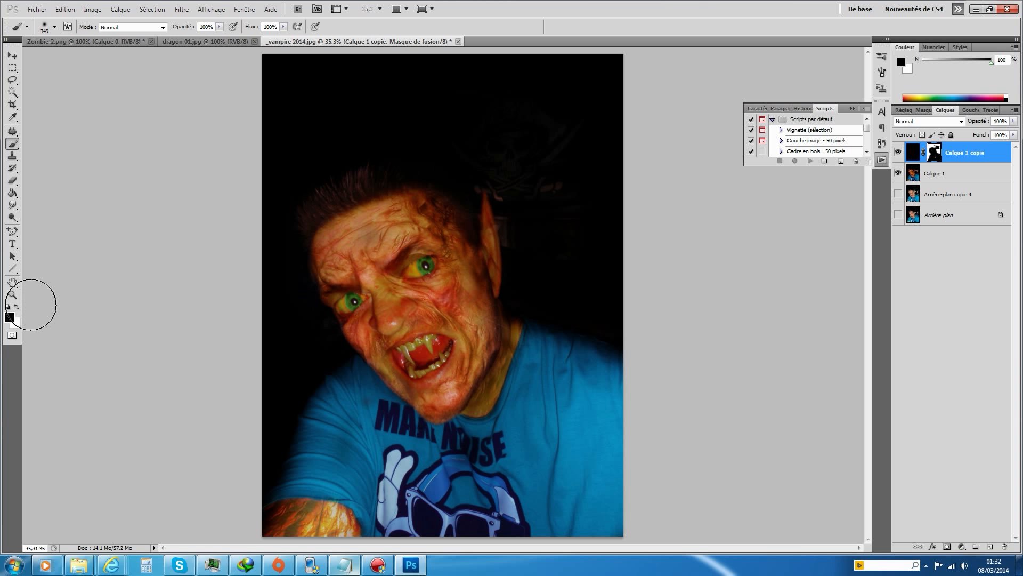
Paint white on the mask with a 135 px brush to hide the window and background above the shoulder, undoing the stray shirt stroke
{"action": "left_click", "coordinate": [54, 27]}
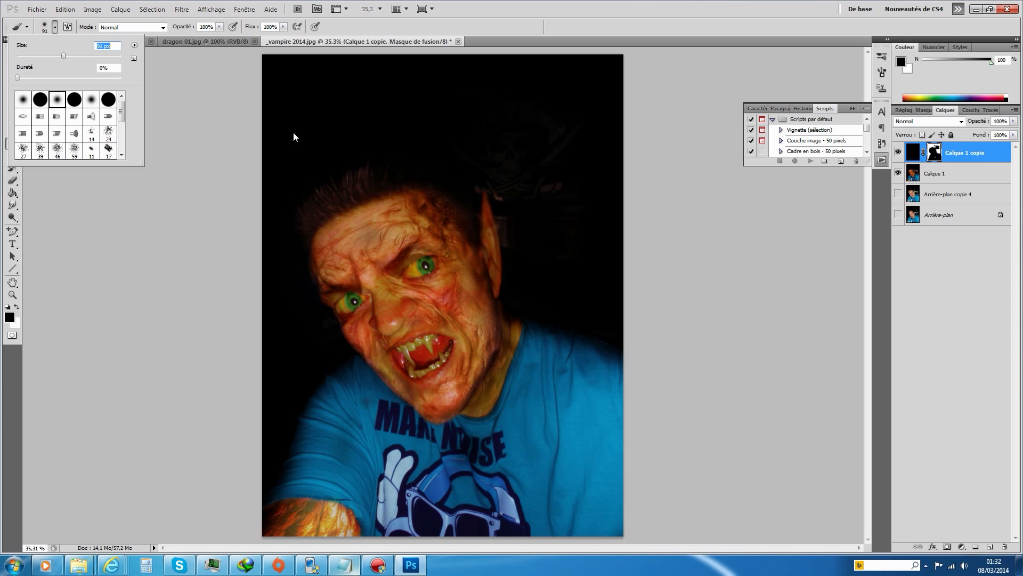
{"action": "left_click_drag", "start_coordinate": [79, 59], "coordinate": [79, 57]}
{"action": "left_click", "coordinate": [17, 307]}
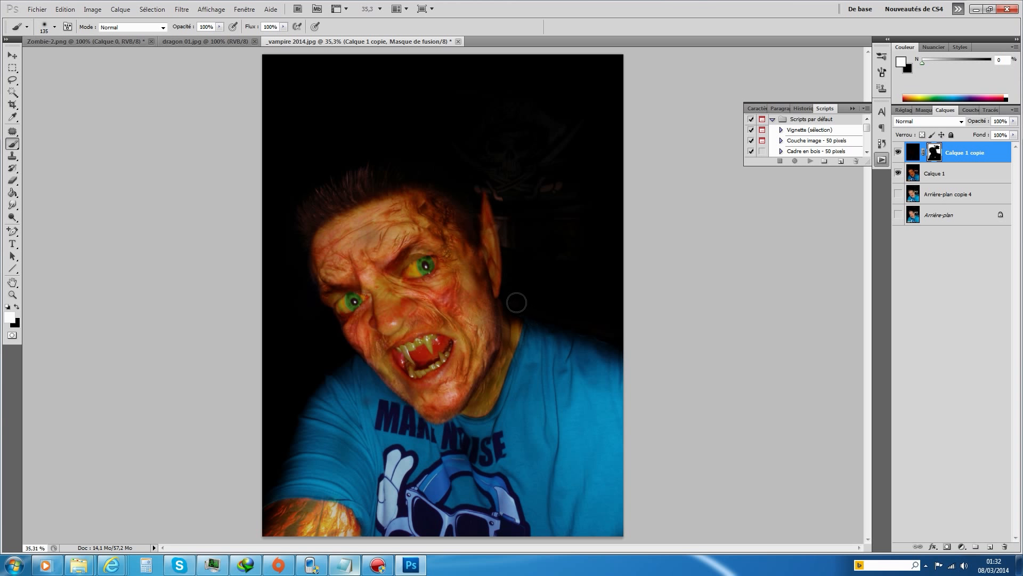
{"action": "left_click_drag", "start_coordinate": [536, 309], "coordinate": [615, 336]}
{"action": "left_click_drag", "start_coordinate": [593, 281], "coordinate": [562, 251]}
{"action": "mouse_move", "coordinate": [512, 289]}
{"action": "left_mouse_down"}
{"action": "mouse_move", "coordinate": [528, 257]}
{"action": "mouse_move", "coordinate": [500, 214]}
{"action": "mouse_move", "coordinate": [507, 191]}
{"action": "mouse_move", "coordinate": [521, 222]}
{"action": "mouse_move", "coordinate": [511, 221]}
{"action": "mouse_move", "coordinate": [579, 258]}
{"action": "mouse_move", "coordinate": [578, 237]}
{"action": "mouse_move", "coordinate": [580, 274]}
{"action": "mouse_move", "coordinate": [603, 244]}
{"action": "mouse_move", "coordinate": [561, 219]}
{"action": "mouse_move", "coordinate": [598, 211]}
{"action": "mouse_move", "coordinate": [543, 216]}
{"action": "mouse_move", "coordinate": [600, 214]}
{"action": "left_mouse_up"}
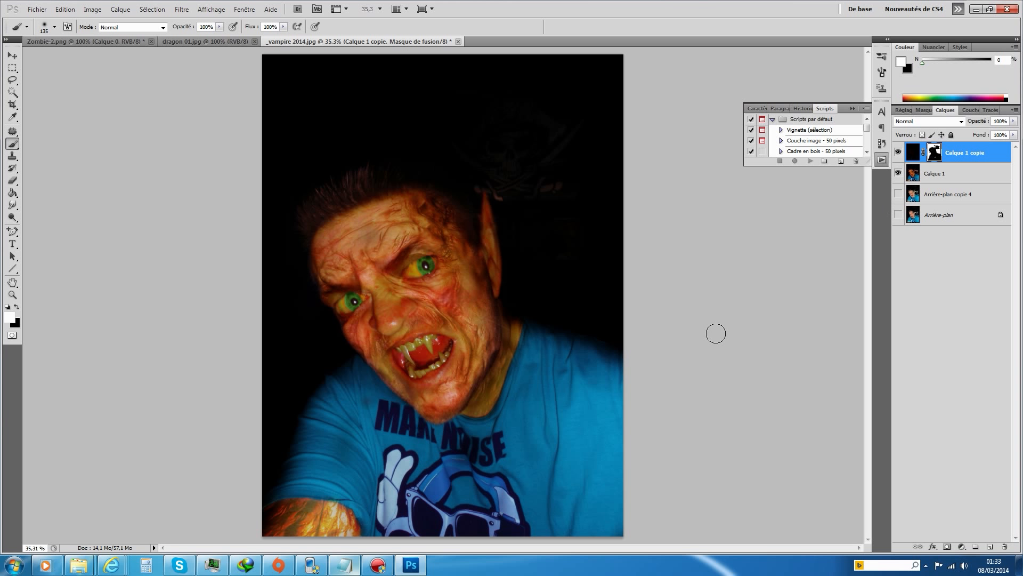
{"action": "left_click_drag", "start_coordinate": [511, 472], "coordinate": [531, 497]}
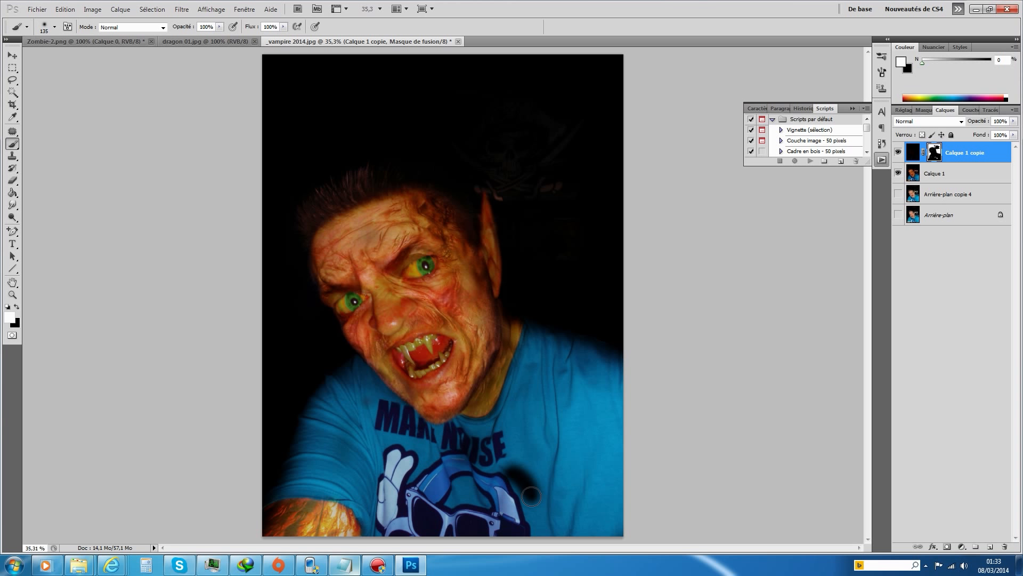
{"action": "key", "text": "ctrl+z"}
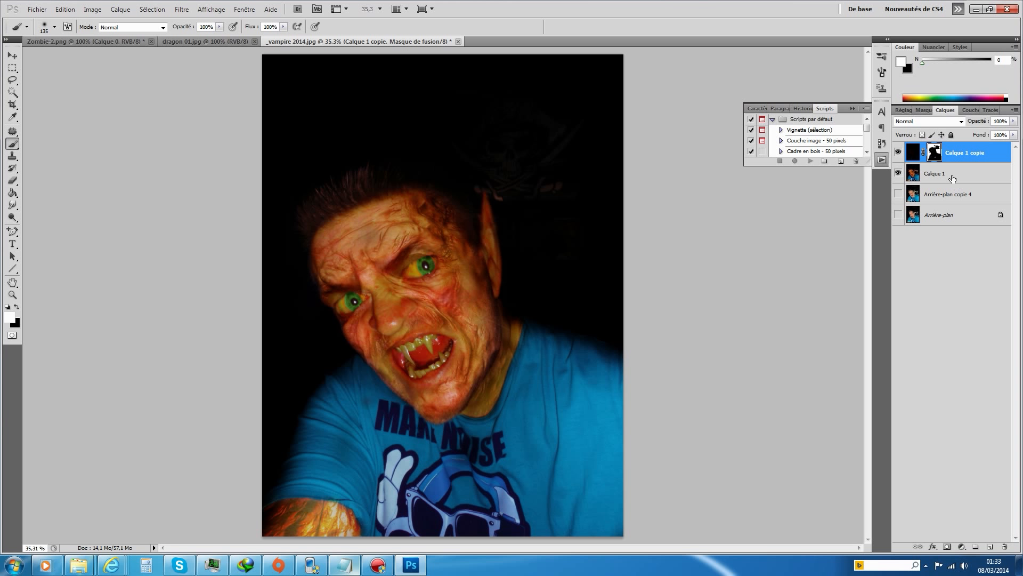
Touch up the mask over the T-shirt and sleeve edge with a black 182 px brush
{"action": "left_click", "coordinate": [17, 307]}
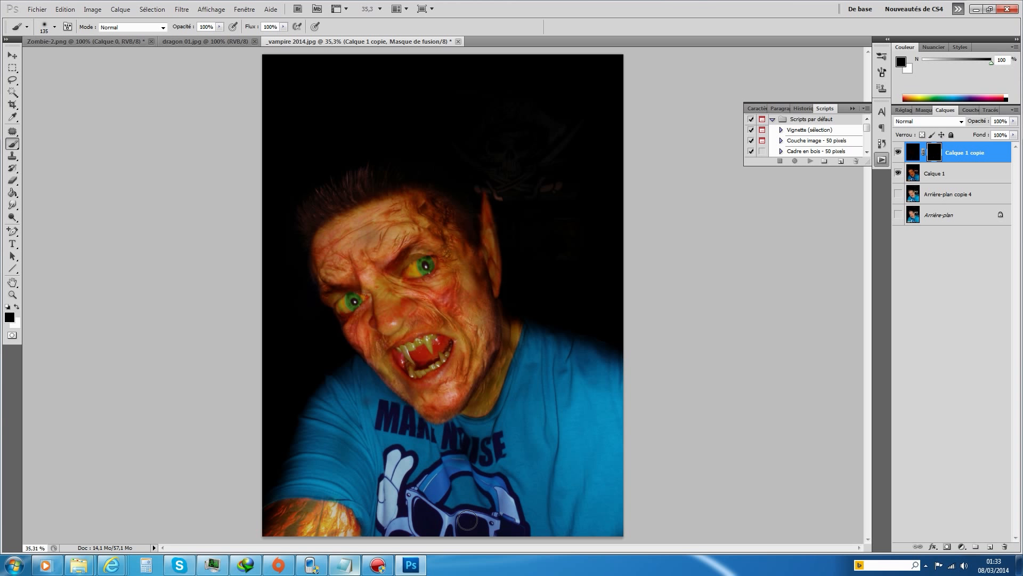
{"action": "left_click", "coordinate": [56, 28]}
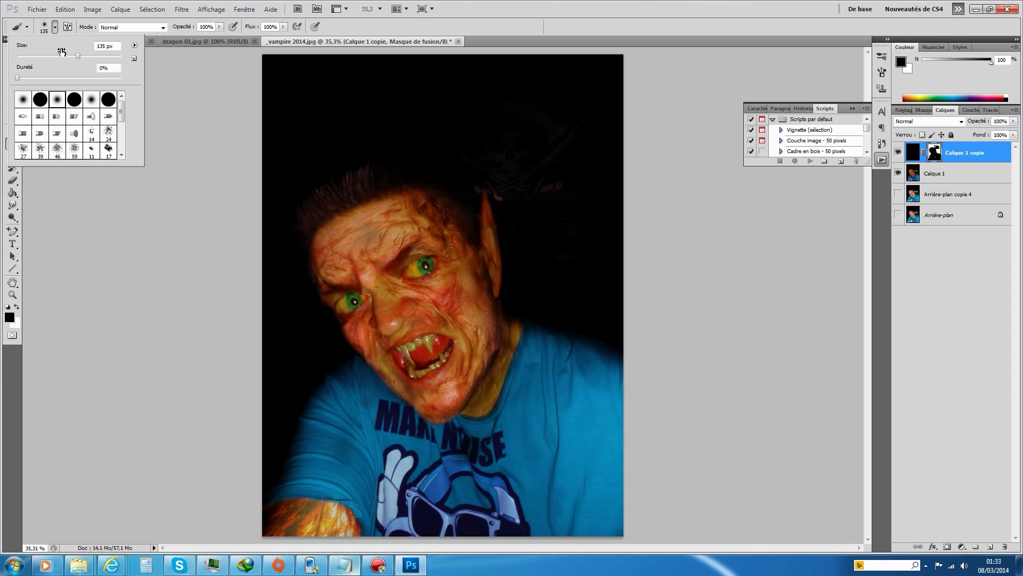
{"action": "left_click", "coordinate": [90, 56]}
{"action": "left_click", "coordinate": [448, 503]}
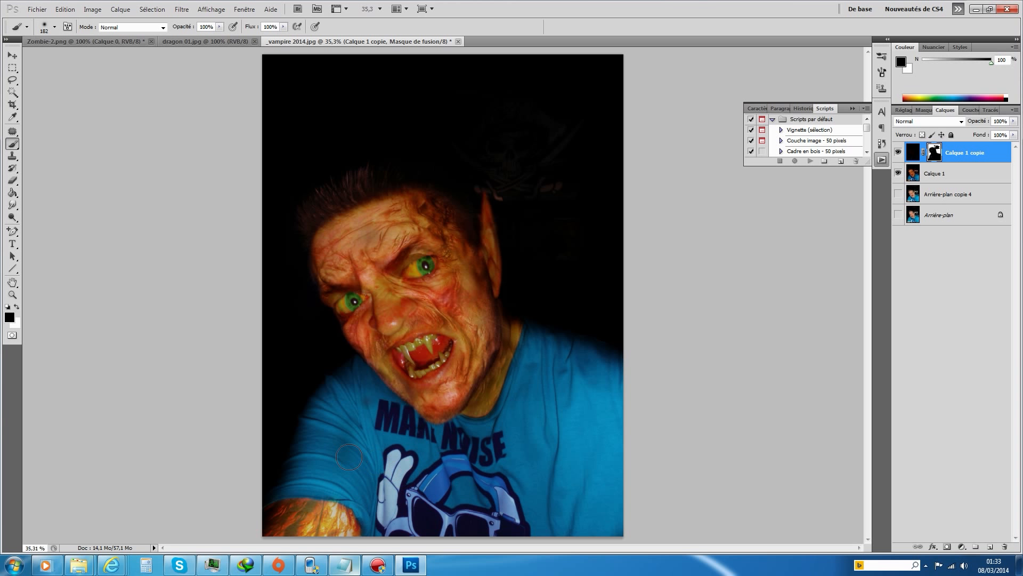
{"action": "left_click_drag", "start_coordinate": [293, 482], "coordinate": [315, 439]}
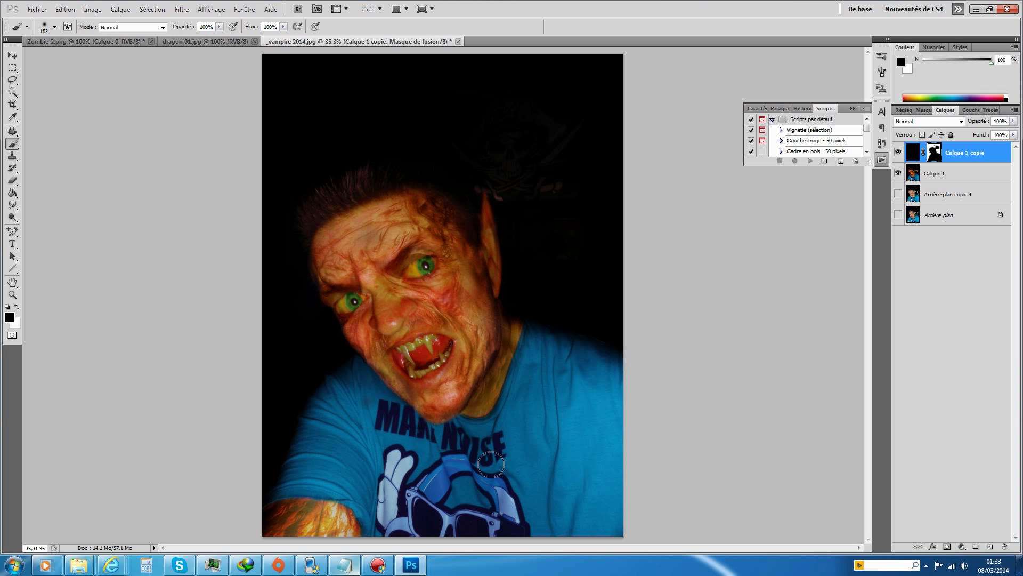
Try to copy the whole dragon 01.jpg picture into the vampire portrait as a new layer
{"action": "left_click", "coordinate": [219, 44]}
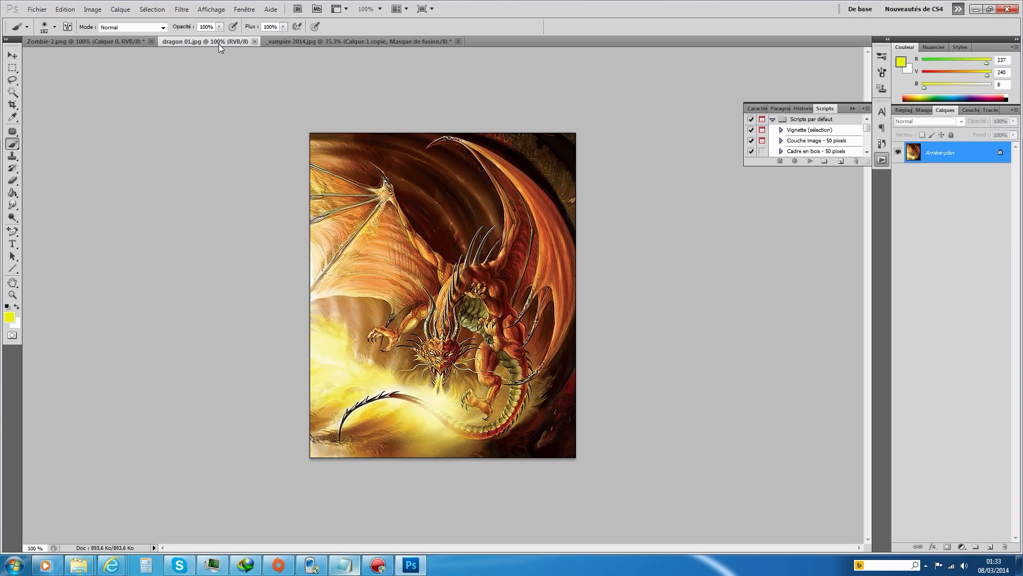
{"action": "left_click", "coordinate": [13, 67]}
{"action": "left_click_drag", "start_coordinate": [368, 221], "coordinate": [645, 507]}
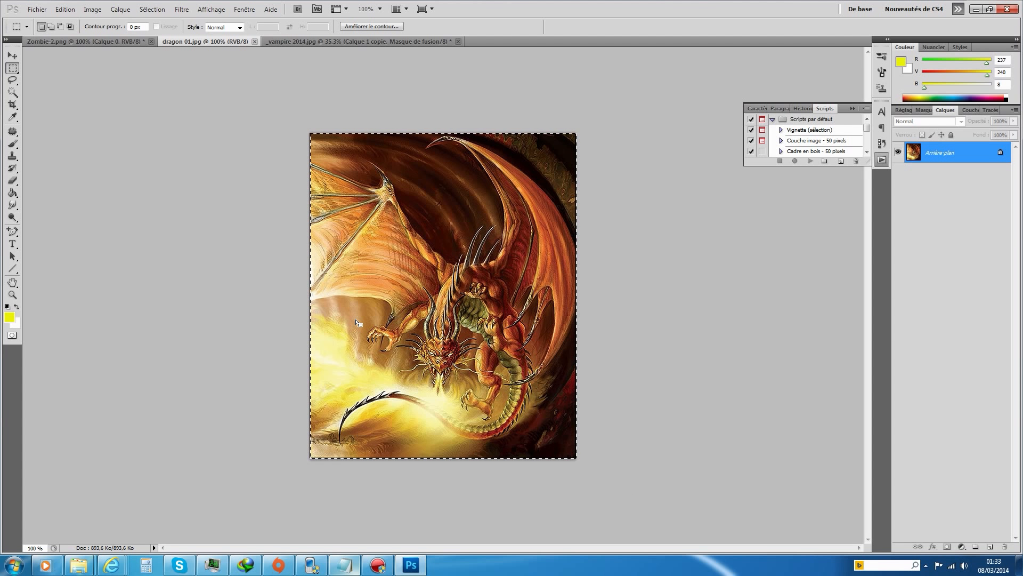
{"action": "left_click", "coordinate": [347, 42]}
{"action": "left_click_drag", "start_coordinate": [345, 167], "coordinate": [342, 163]}
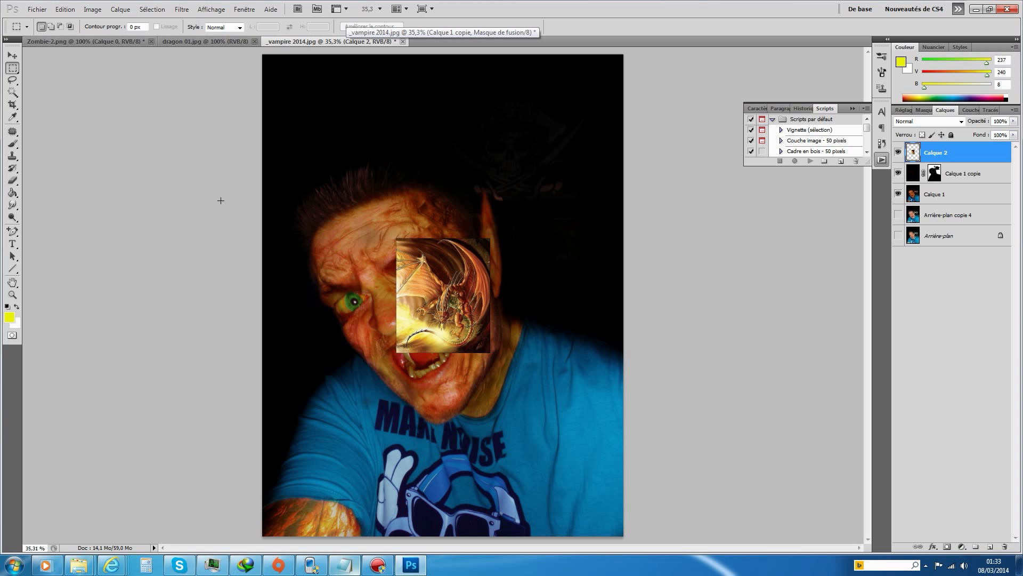
{"action": "key", "text": "ctrl+z"}
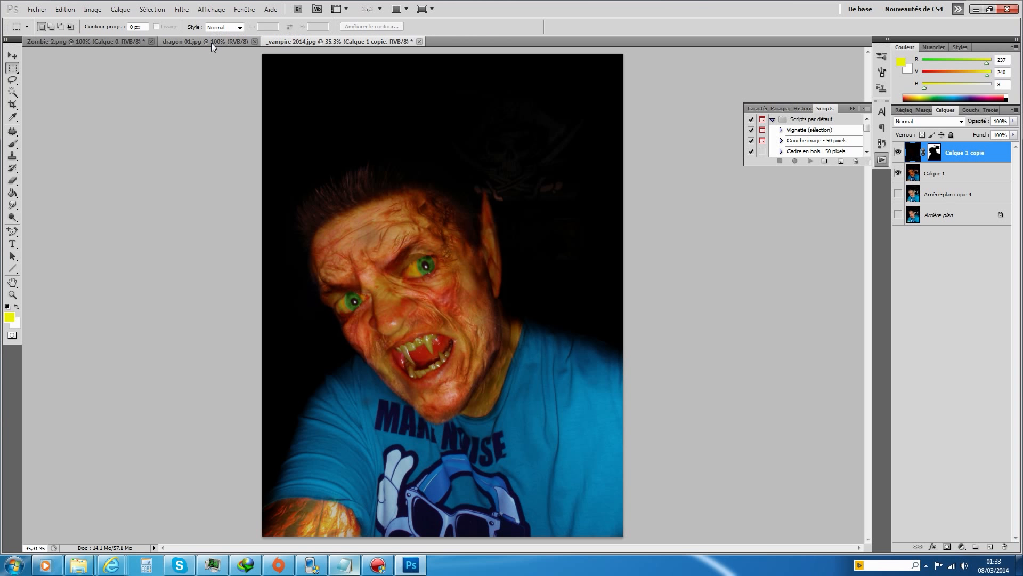
Resize the dragon 01.jpg image to a height of 1100 pixels, keeping its proportions
{"action": "left_click", "coordinate": [211, 42]}
{"action": "left_click", "coordinate": [92, 9]}
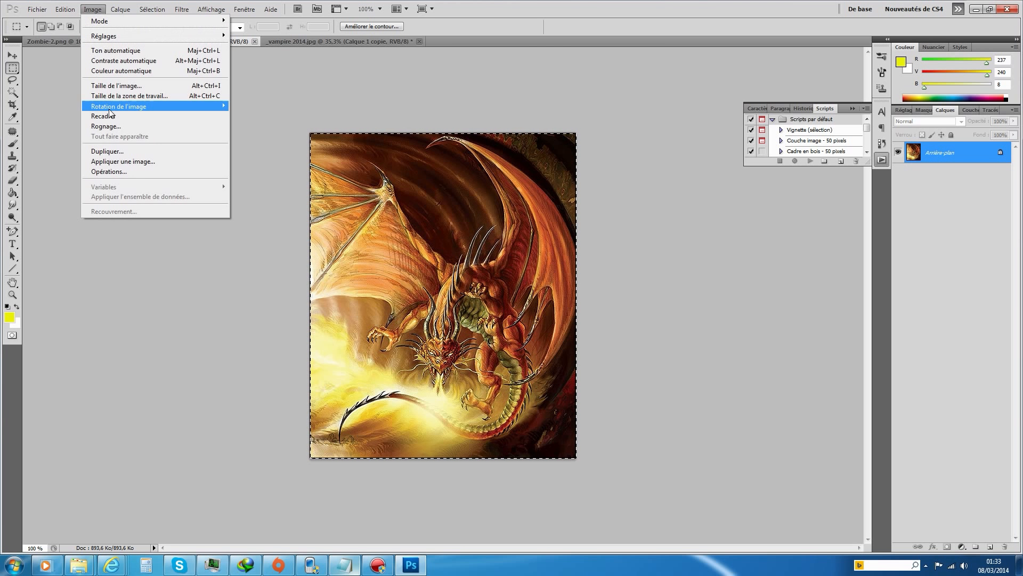
{"action": "left_click", "coordinate": [116, 87]}
{"action": "key", "text": "Tab"}
{"action": "type", "text": "1"}
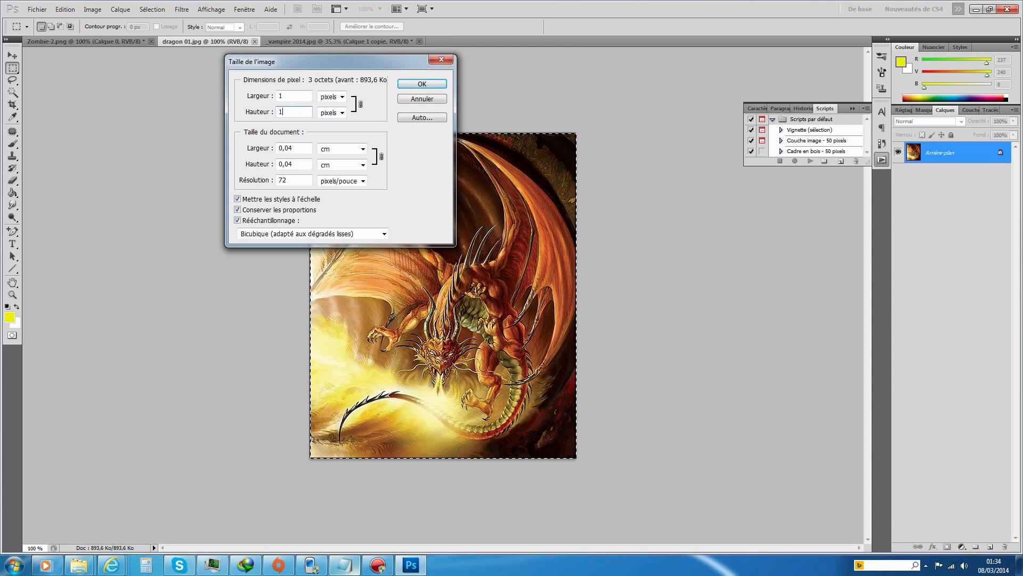
{"action": "type", "text": "100"}
{"action": "key", "text": "Return"}
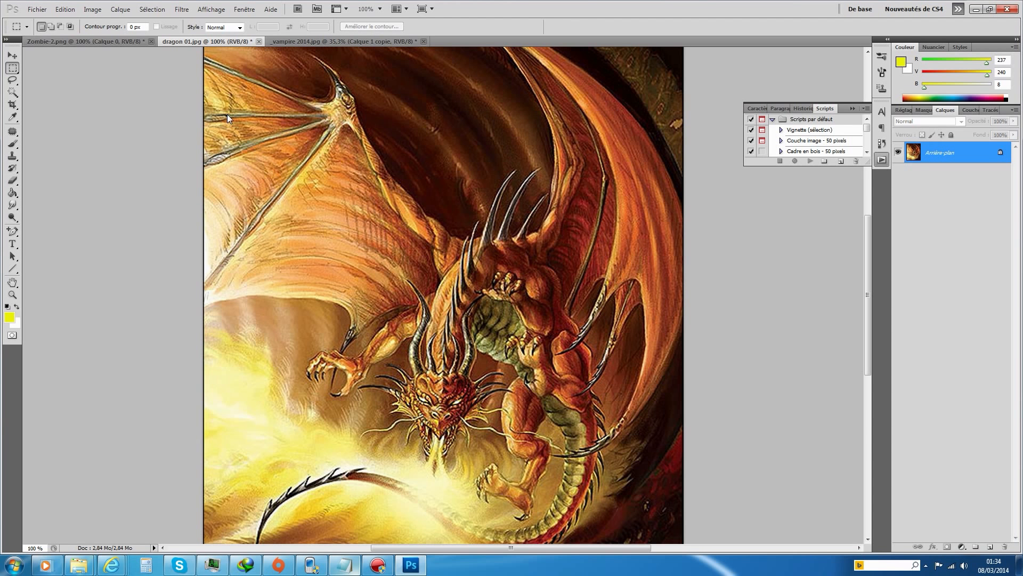
Copy the whole dragon 01.jpg picture into the vampire portrait as a new layer and move it to the canvas's upper-left corner
{"action": "left_click", "coordinate": [152, 9]}
{"action": "left_click", "coordinate": [162, 21]}
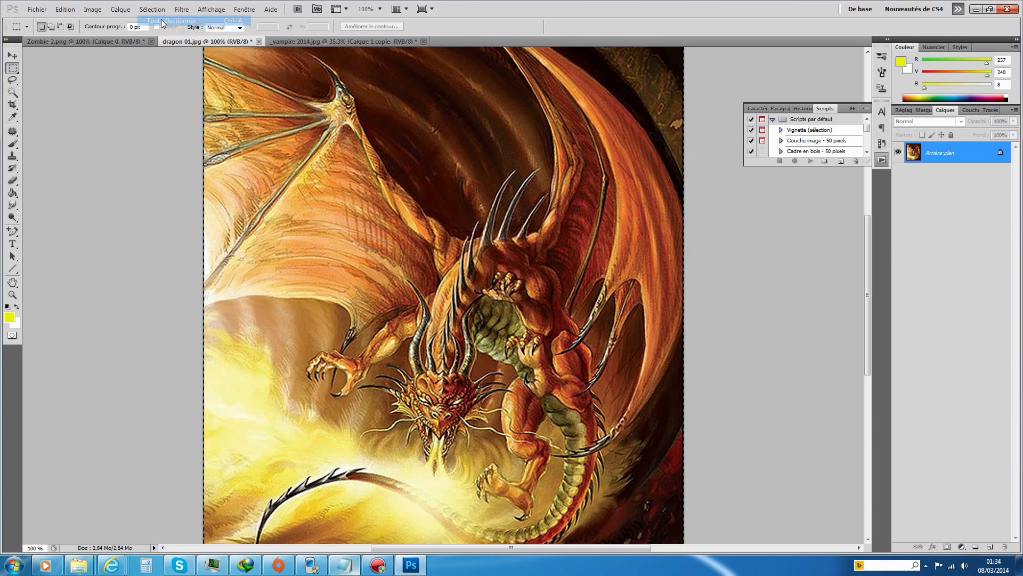
{"action": "left_click", "coordinate": [316, 41]}
{"action": "key", "text": "ctrl+v"}
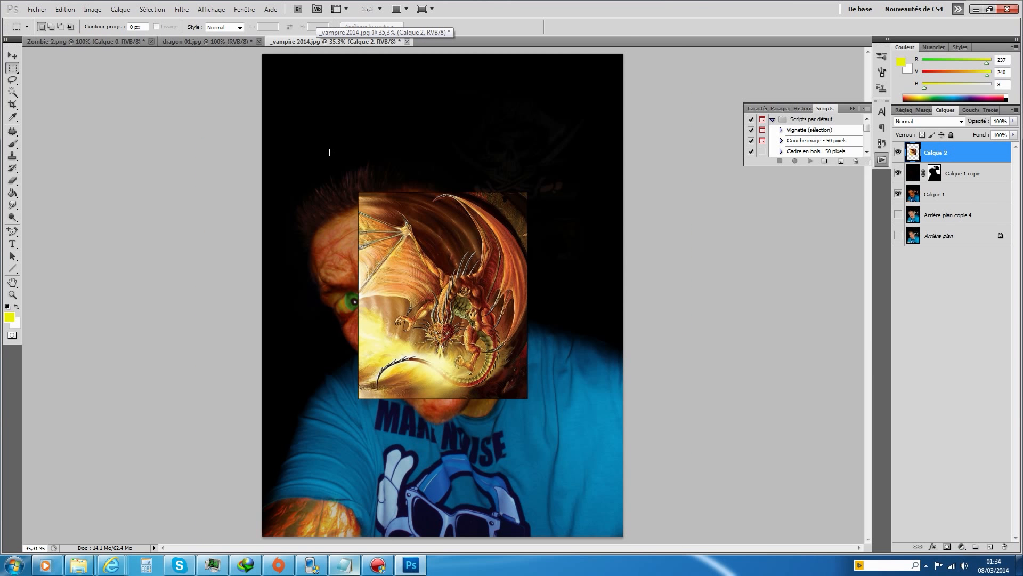
{"action": "left_click", "coordinate": [18, 56]}
{"action": "left_click_drag", "start_coordinate": [425, 286], "coordinate": [324, 142]}
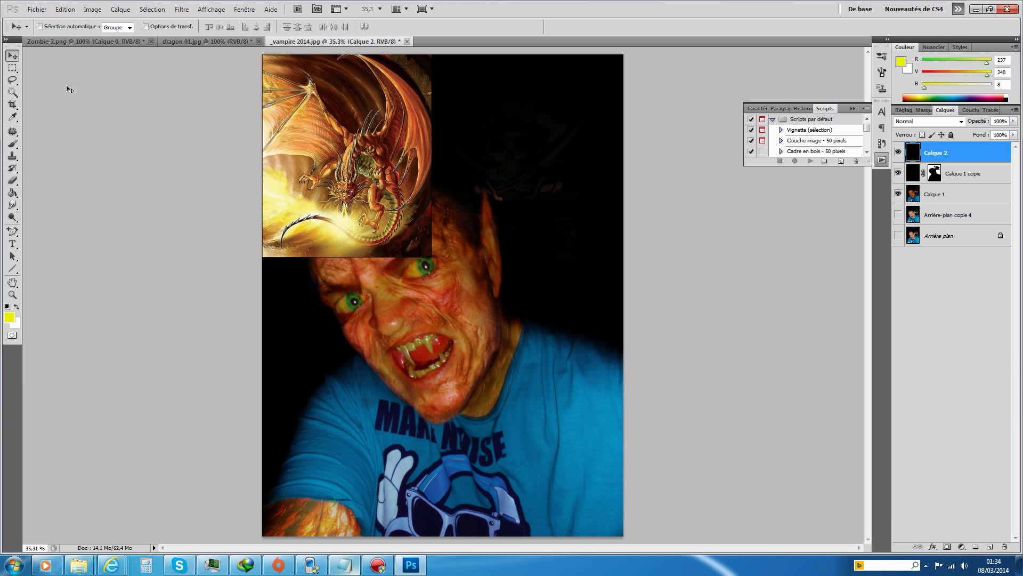
Scale the dragon layer to about 72% width and 67% height, keeping it in the canvas's upper-left corner
{"action": "left_click", "coordinate": [71, 9]}
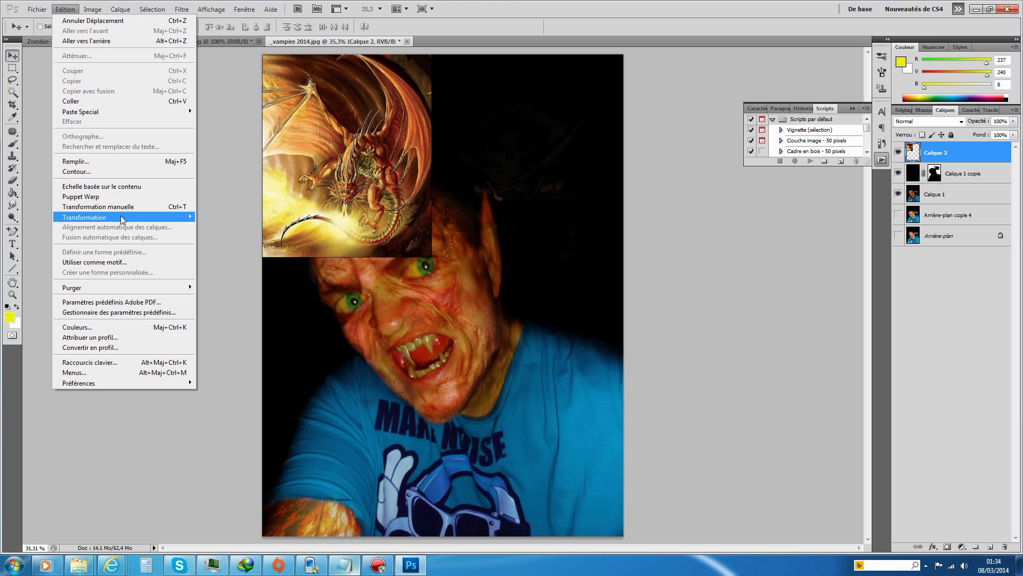
{"action": "mouse_move", "coordinate": [120, 219]}
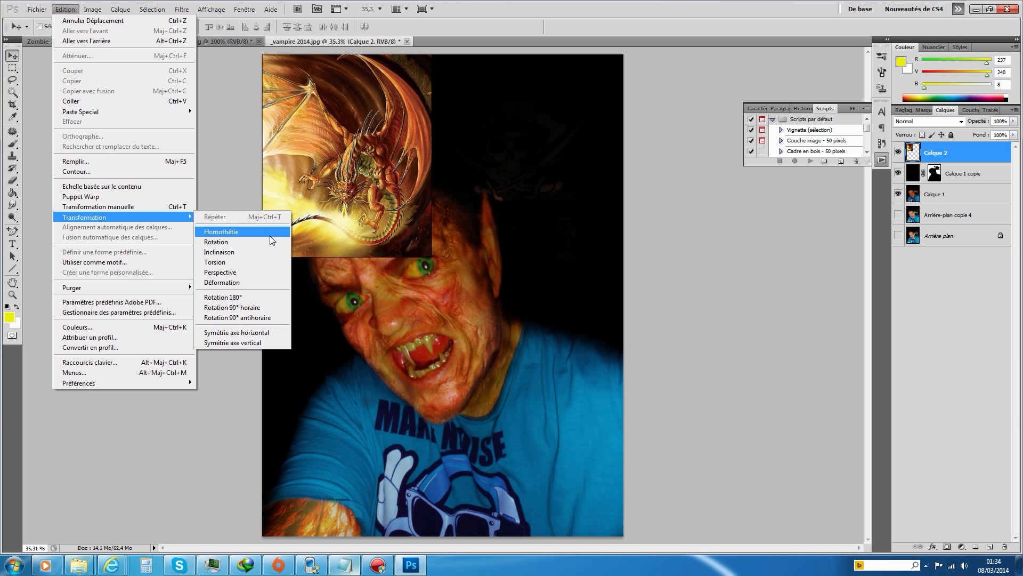
{"action": "left_click", "coordinate": [268, 232]}
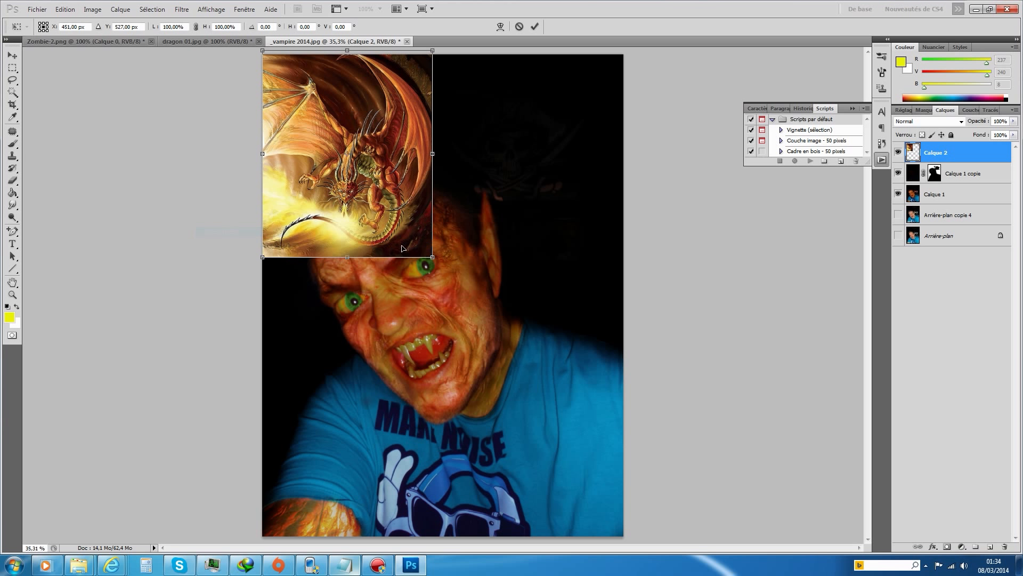
{"action": "left_click_drag", "start_coordinate": [432, 258], "coordinate": [385, 189]}
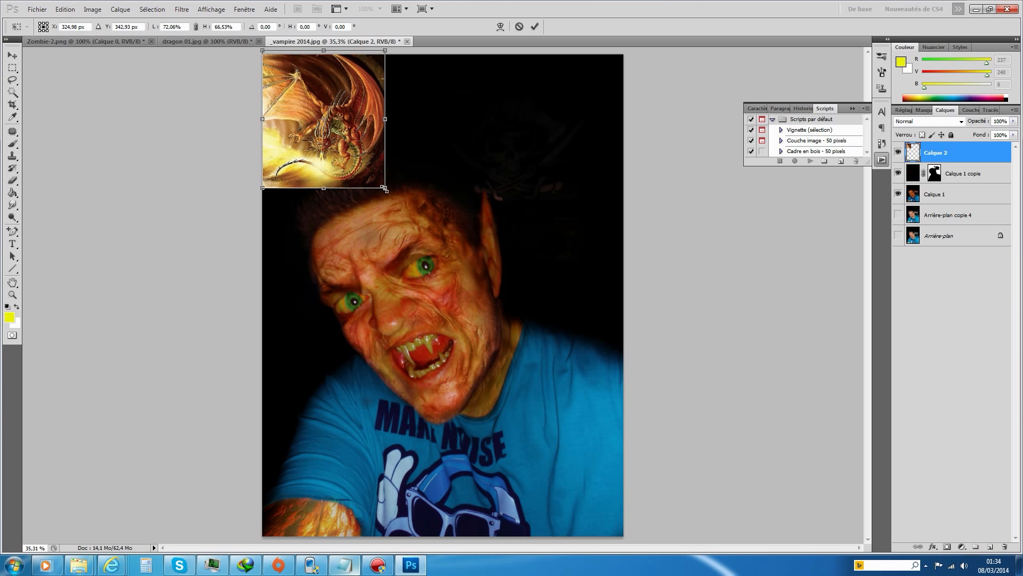
{"action": "left_click", "coordinate": [534, 26]}
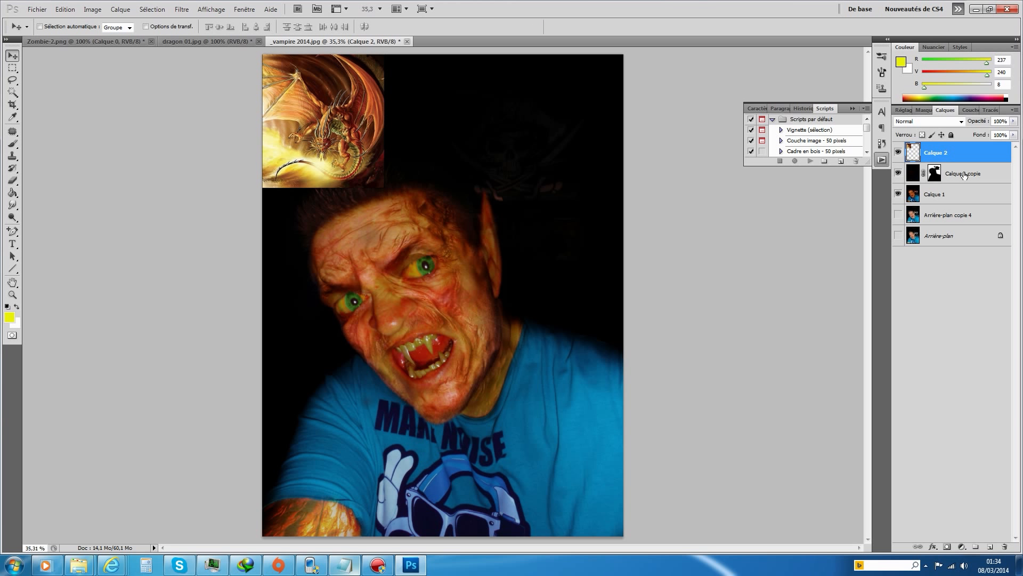
Set the dragon layer's blend mode to Lumière ponctuelle and add a layer mask to it
{"action": "left_click", "coordinate": [961, 121]}
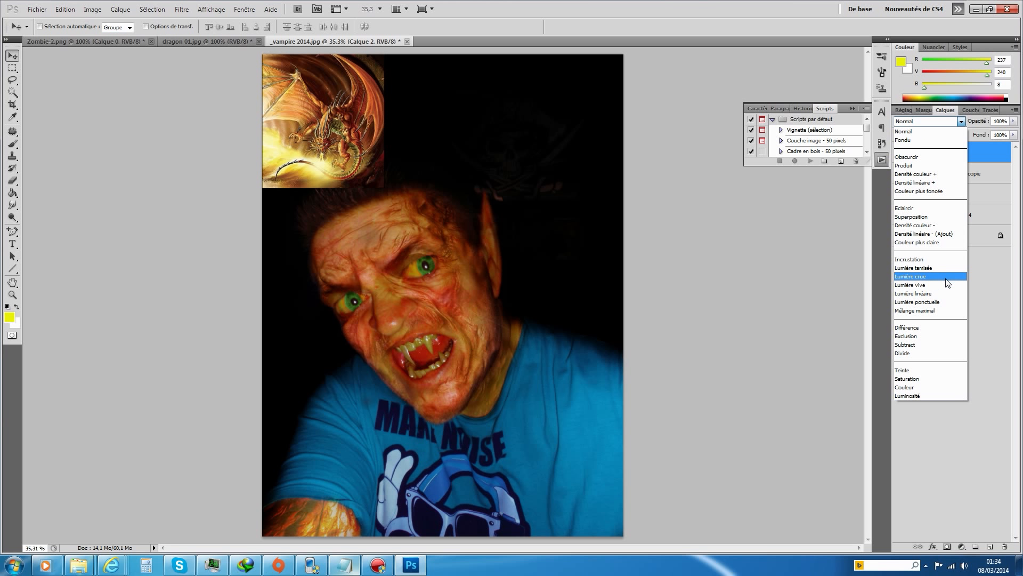
{"action": "left_click", "coordinate": [944, 302]}
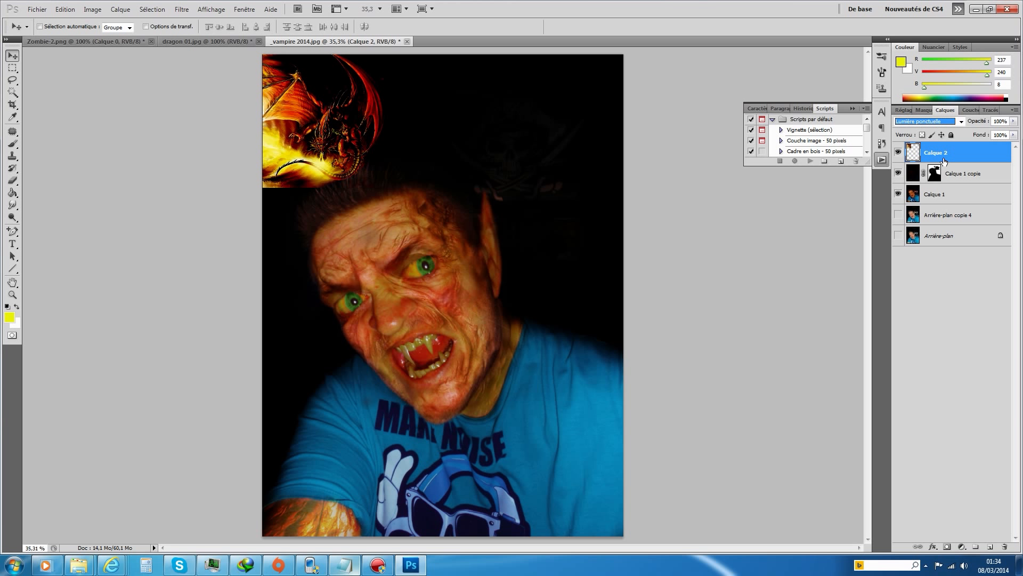
{"action": "left_click", "coordinate": [947, 546]}
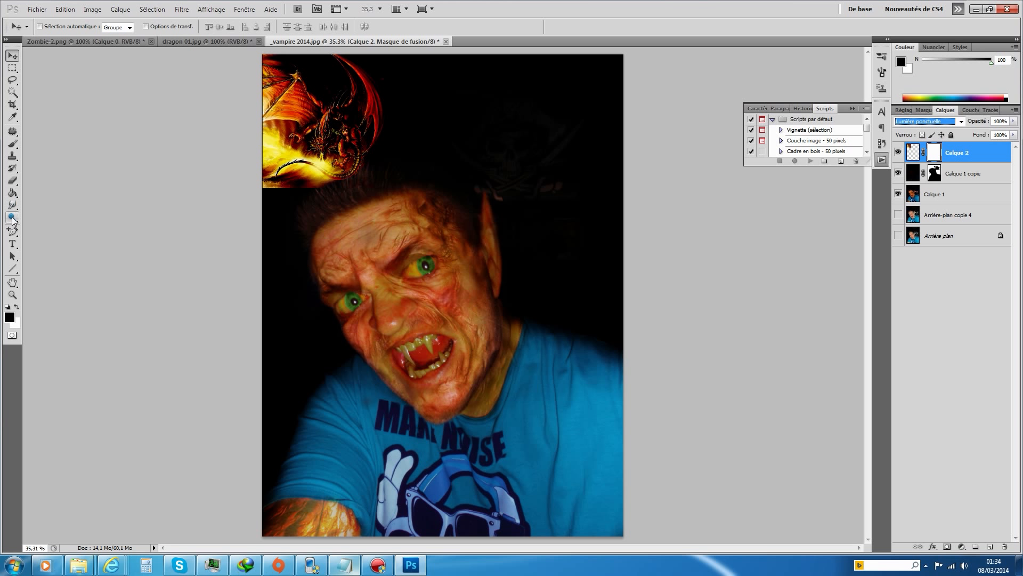
Paint black on the mask along the dragon picture's lower edge with a 182 px brush, softening it at 25% opacity and 27% flow
{"action": "left_click", "coordinate": [13, 143]}
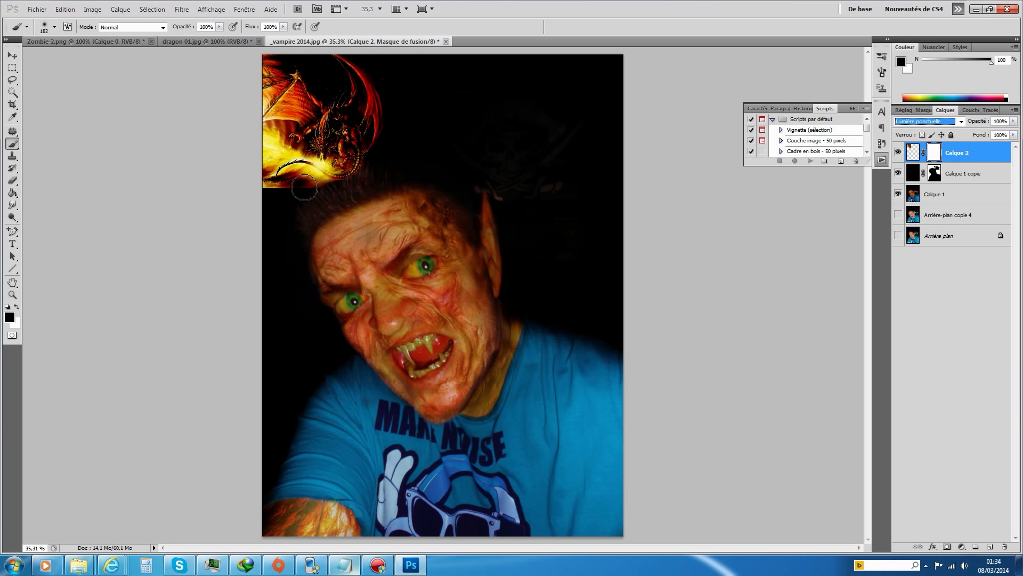
{"action": "left_click_drag", "start_coordinate": [303, 188], "coordinate": [265, 182]}
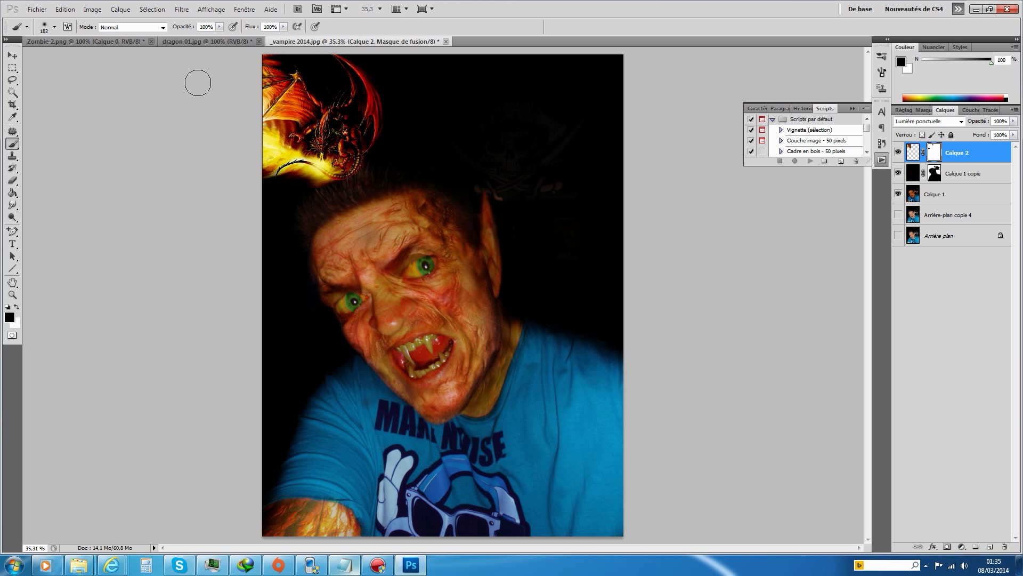
{"action": "left_click", "coordinate": [220, 27]}
{"action": "left_click_drag", "start_coordinate": [189, 39], "coordinate": [185, 38]}
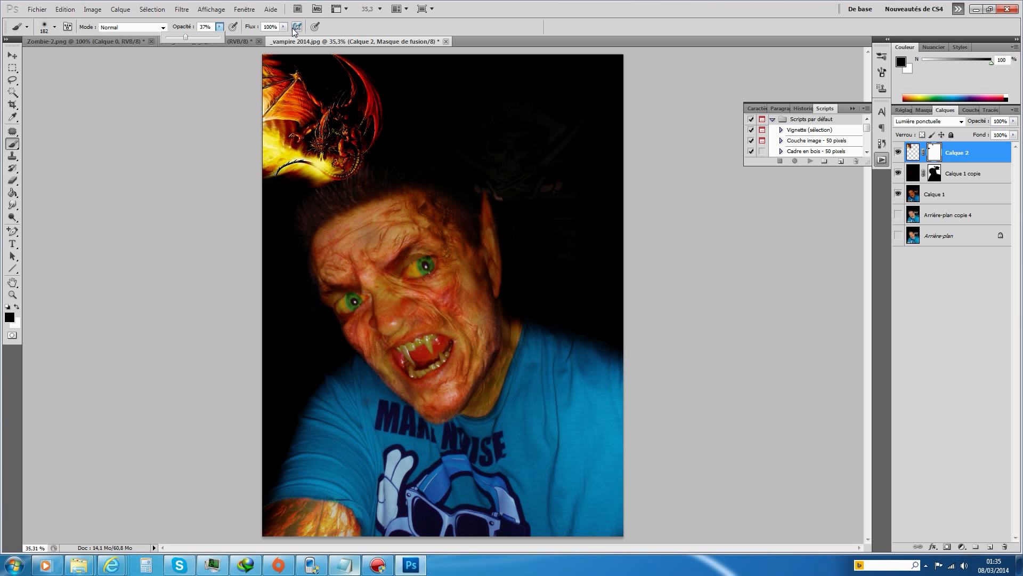
{"action": "left_click", "coordinate": [179, 39]}
{"action": "left_click", "coordinate": [284, 26]}
{"action": "left_click_drag", "start_coordinate": [282, 37], "coordinate": [244, 39]}
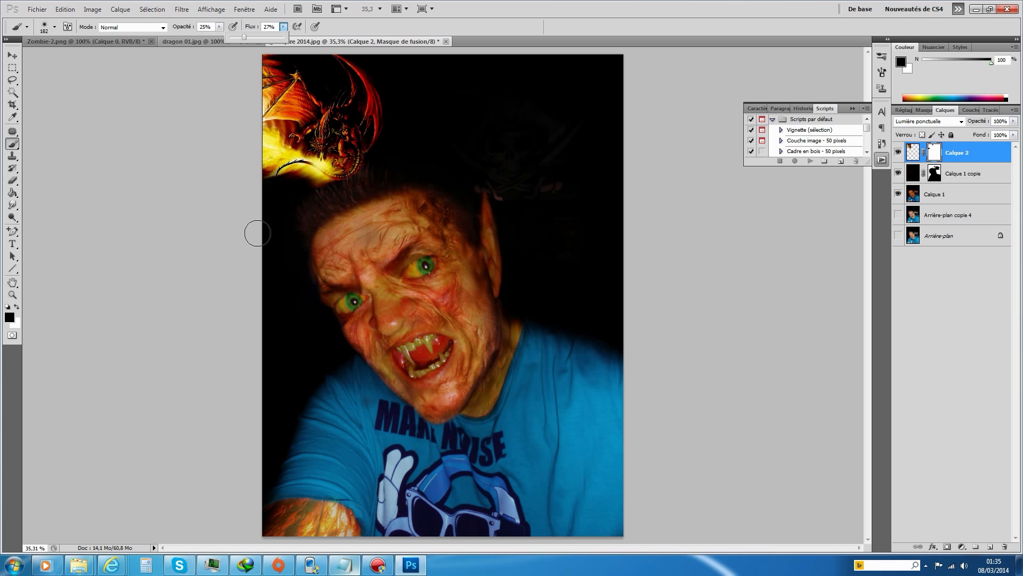
{"action": "mouse_move", "coordinate": [305, 180]}
{"action": "left_mouse_down"}
{"action": "mouse_move", "coordinate": [289, 183]}
{"action": "mouse_move", "coordinate": [329, 190]}
{"action": "mouse_move", "coordinate": [361, 174]}
{"action": "left_mouse_up"}
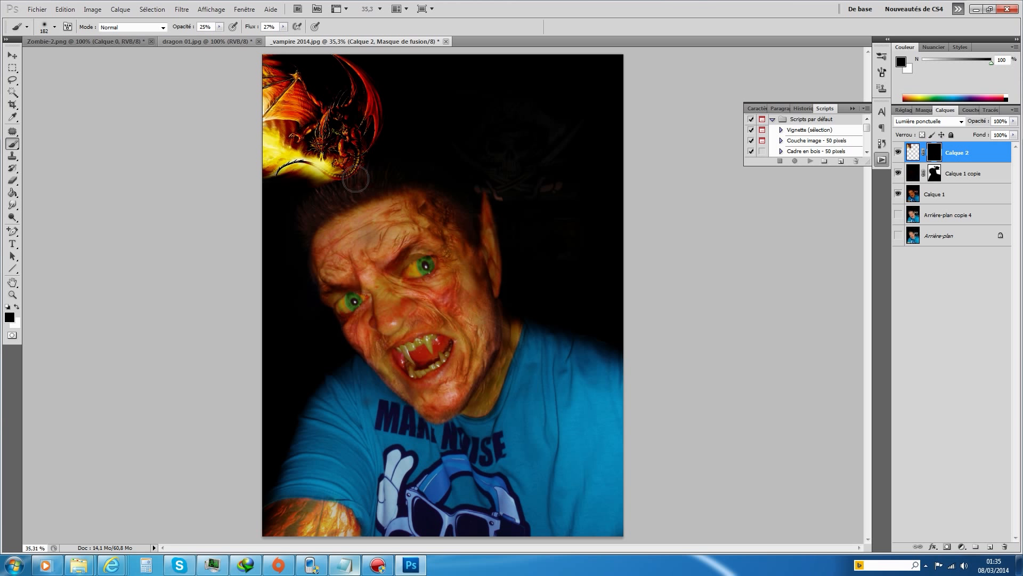
{"action": "left_click_drag", "start_coordinate": [340, 181], "coordinate": [337, 182]}
{"action": "mouse_move", "coordinate": [338, 183]}
{"action": "left_mouse_down"}
{"action": "mouse_move", "coordinate": [360, 184]}
{"action": "mouse_move", "coordinate": [333, 186]}
{"action": "mouse_move", "coordinate": [359, 179]}
{"action": "mouse_move", "coordinate": [321, 188]}
{"action": "mouse_move", "coordinate": [278, 178]}
{"action": "left_mouse_up"}
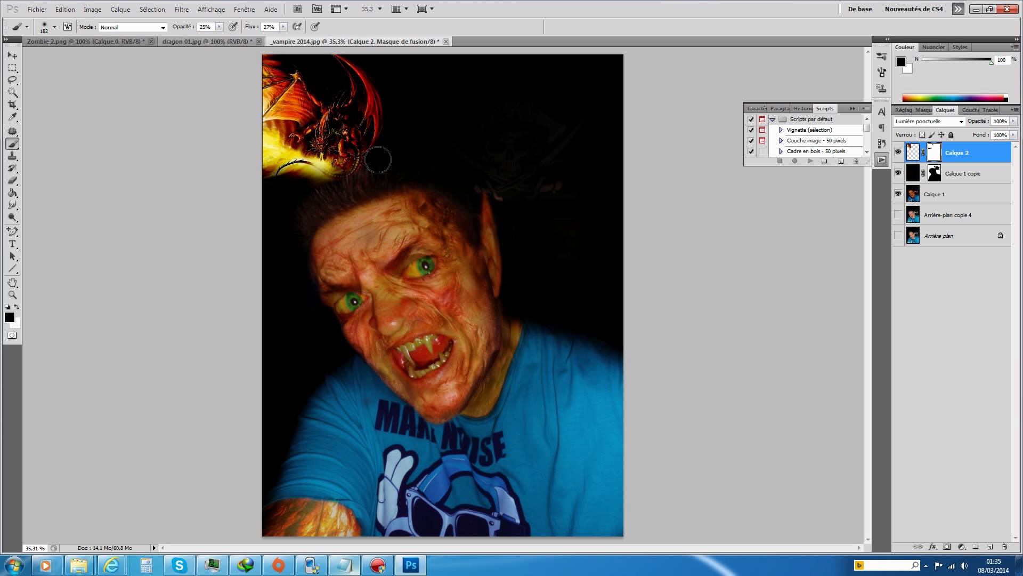
Lower the dragon layer's opacity to 26%
{"action": "left_click", "coordinate": [1014, 122]}
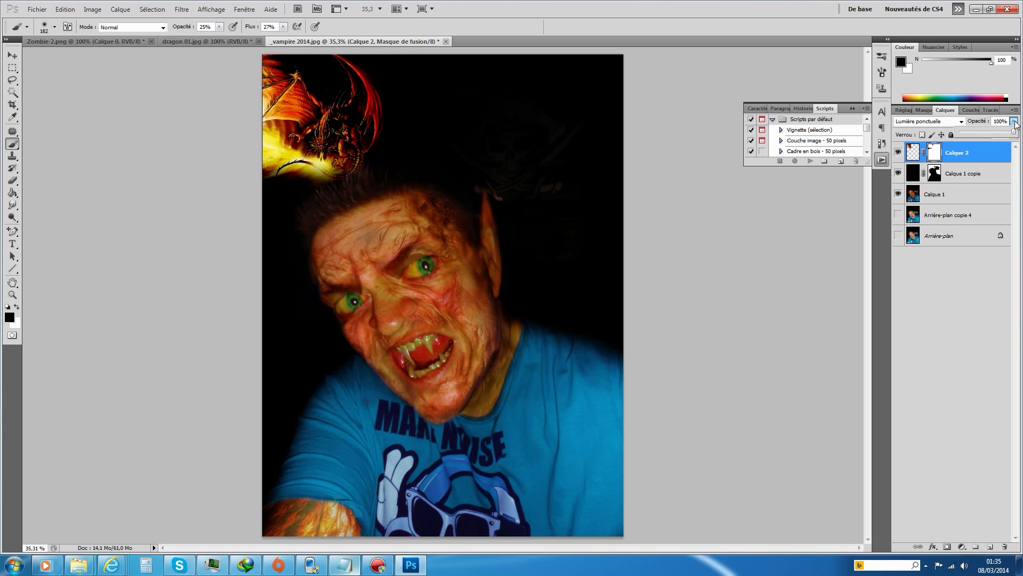
{"action": "left_click_drag", "start_coordinate": [1015, 135], "coordinate": [974, 144]}
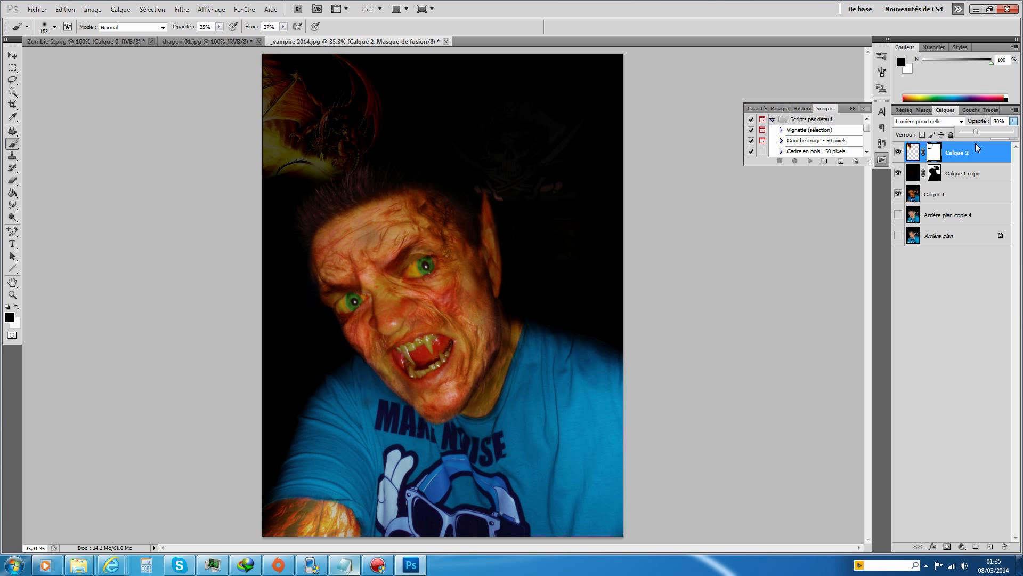
{"action": "left_click_drag", "start_coordinate": [979, 142], "coordinate": [973, 141]}
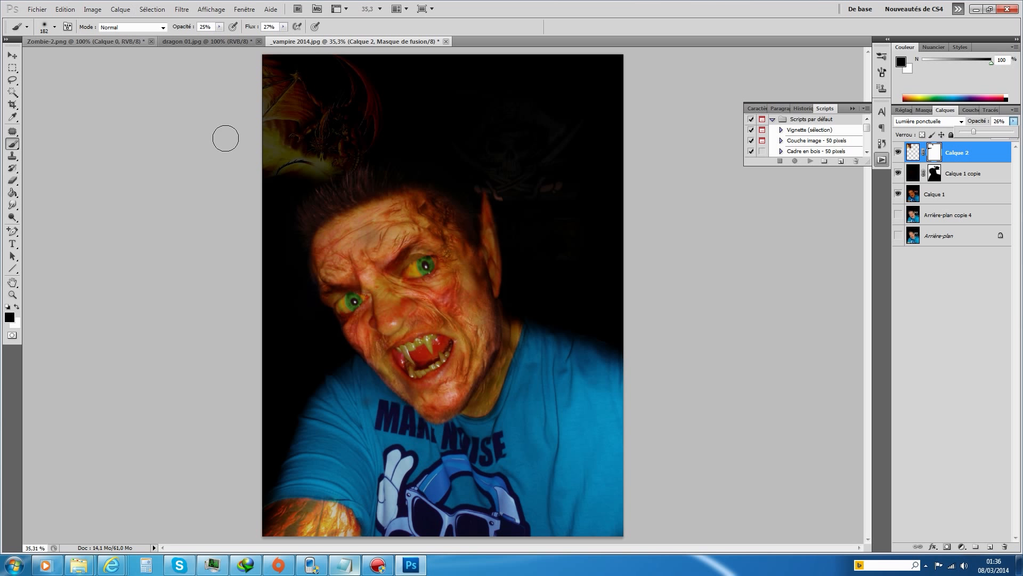
Duplicate the Calque 1 layer as Calque 1 copie 2 and hide the original
{"action": "left_click", "coordinate": [915, 197]}
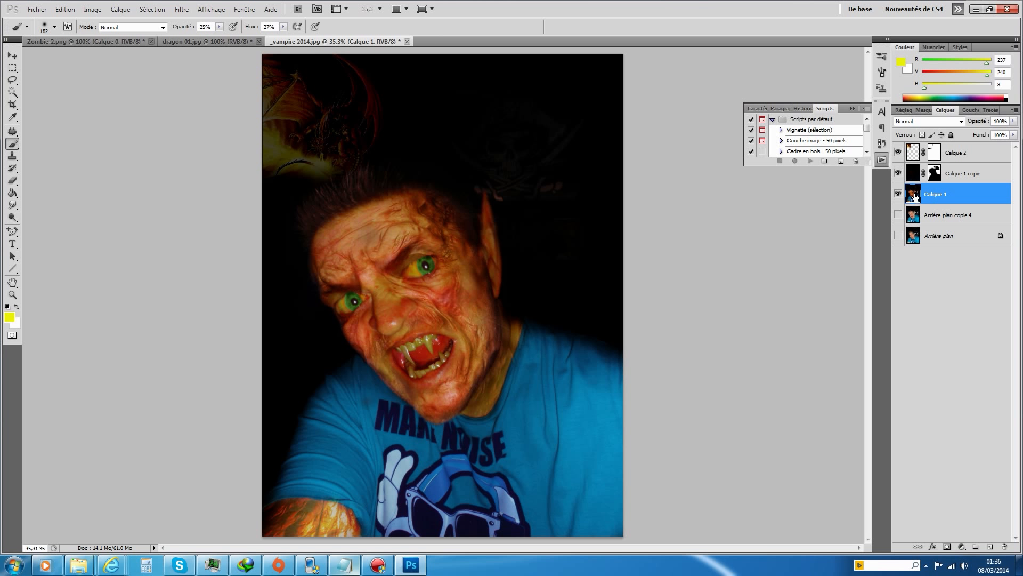
{"action": "right_click", "coordinate": [939, 195]}
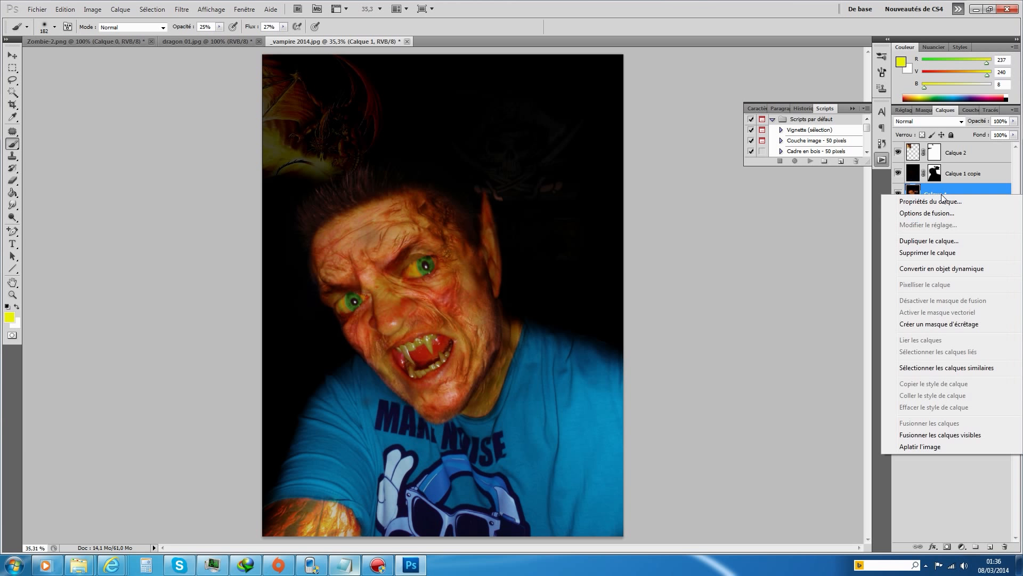
{"action": "left_click", "coordinate": [929, 240]}
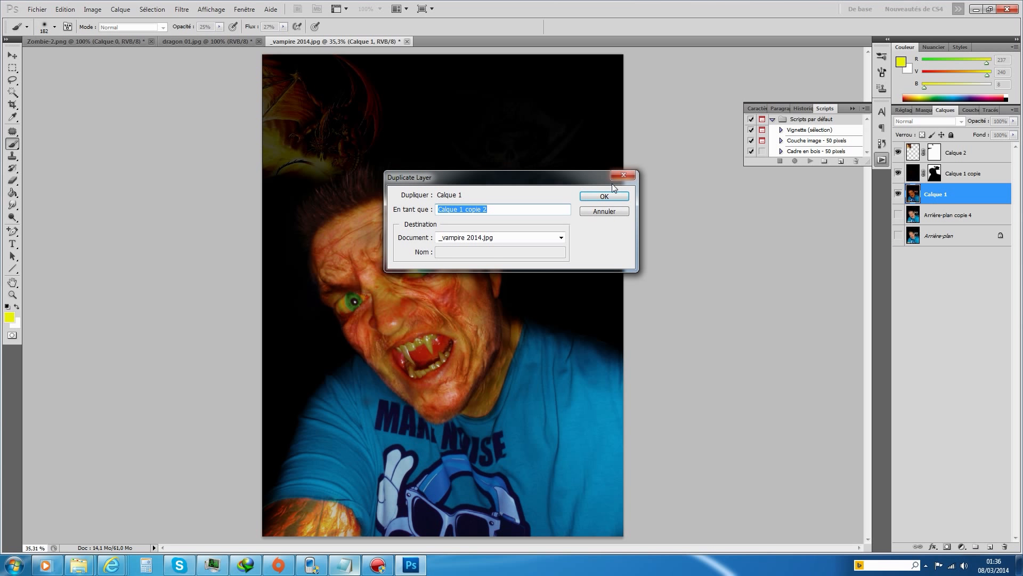
{"action": "left_click", "coordinate": [611, 201]}
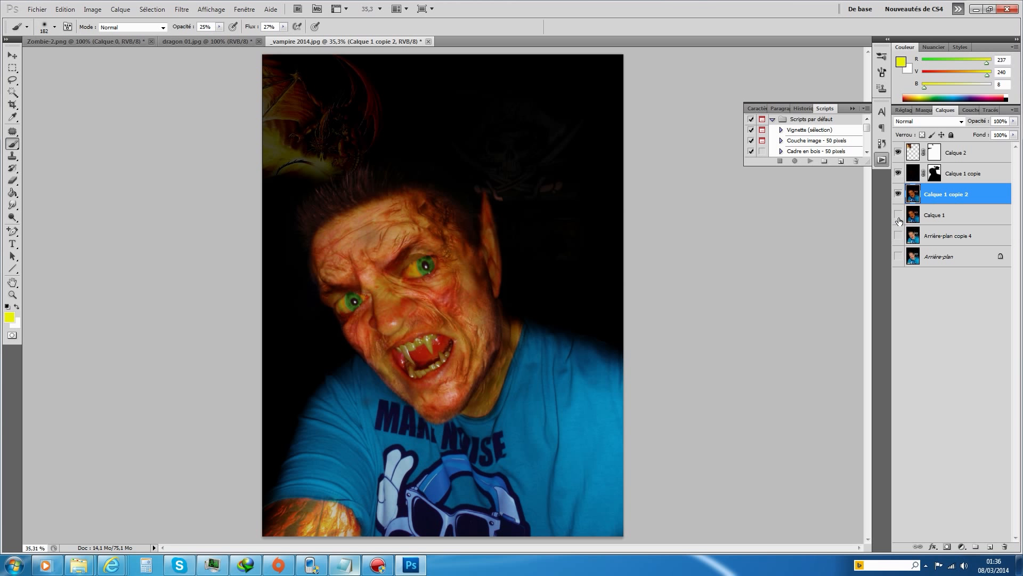
Try to retouch the line across the cheek and neck with the 19 px Healing Brush
{"action": "left_click", "coordinate": [13, 295]}
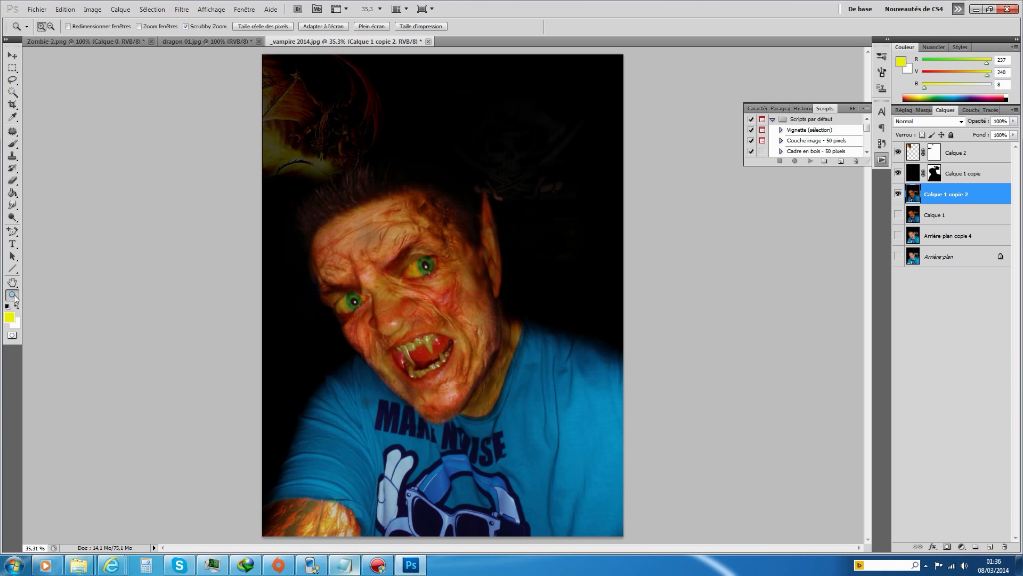
{"action": "left_click_drag", "start_coordinate": [507, 325], "coordinate": [544, 390]}
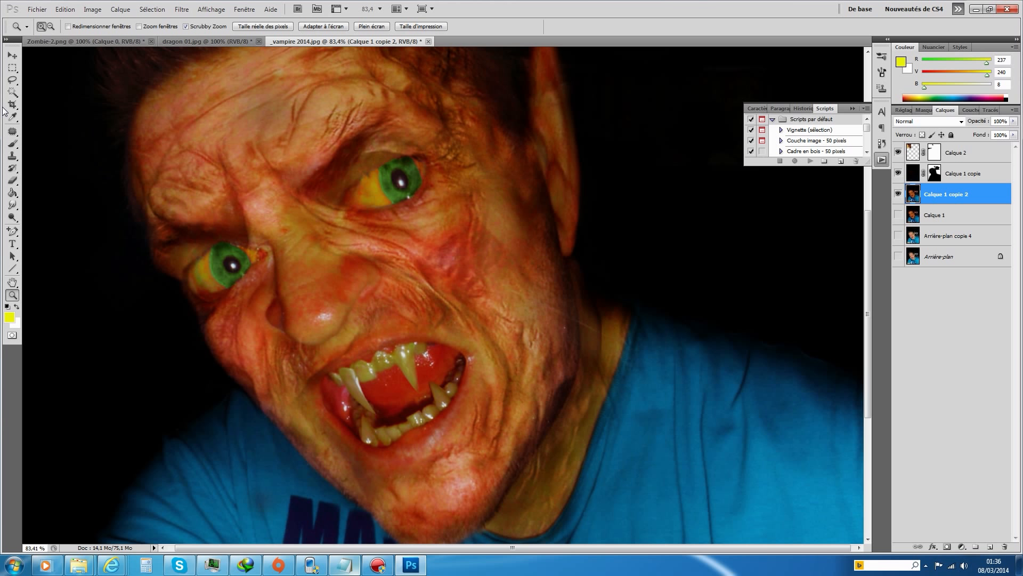
{"action": "left_click_drag", "start_coordinate": [12, 132], "coordinate": [42, 144]}
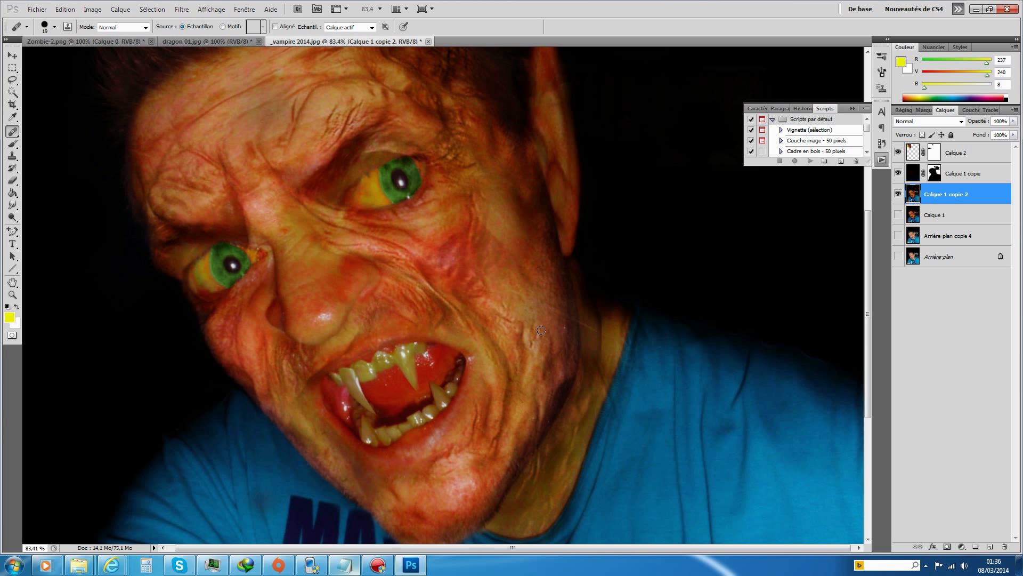
{"action": "left_click", "coordinate": [504, 290]}
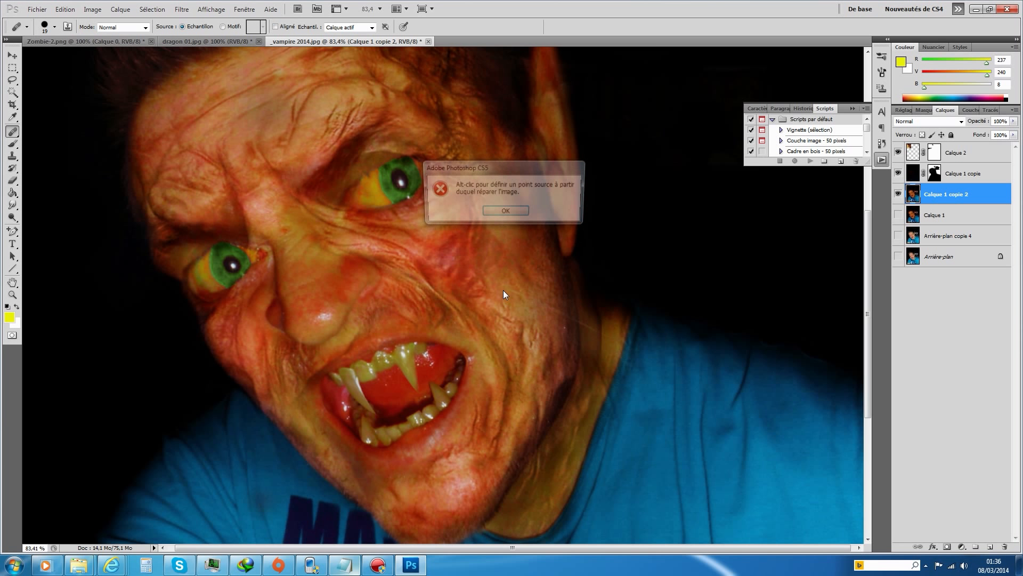
{"action": "left_click", "coordinate": [506, 212]}
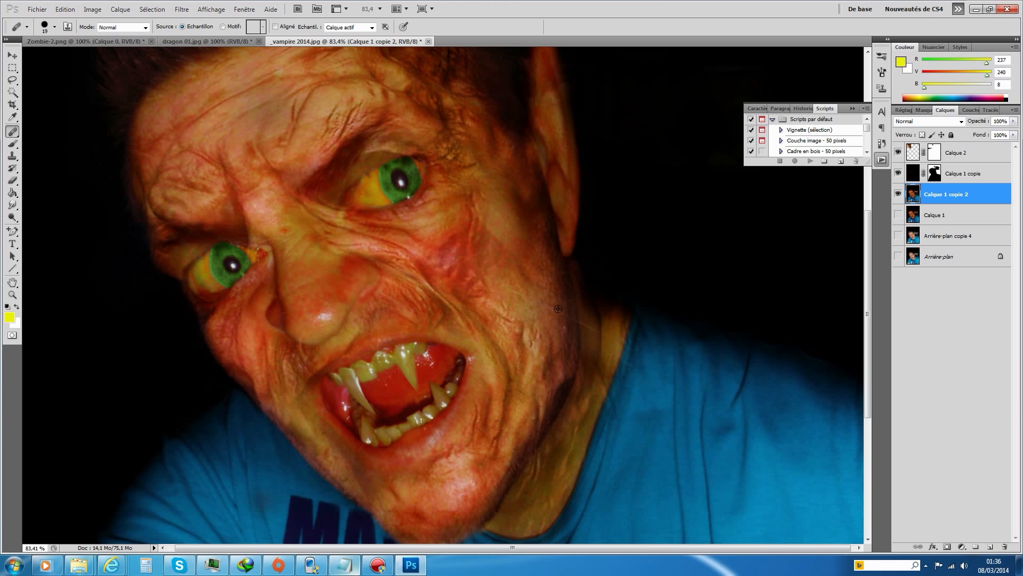
{"action": "left_click", "coordinate": [592, 328]}
Remove the line across the cheek with the 19 px Spot Healing Brush, undoing the stroke over the neck
{"action": "right_click", "coordinate": [12, 134]}
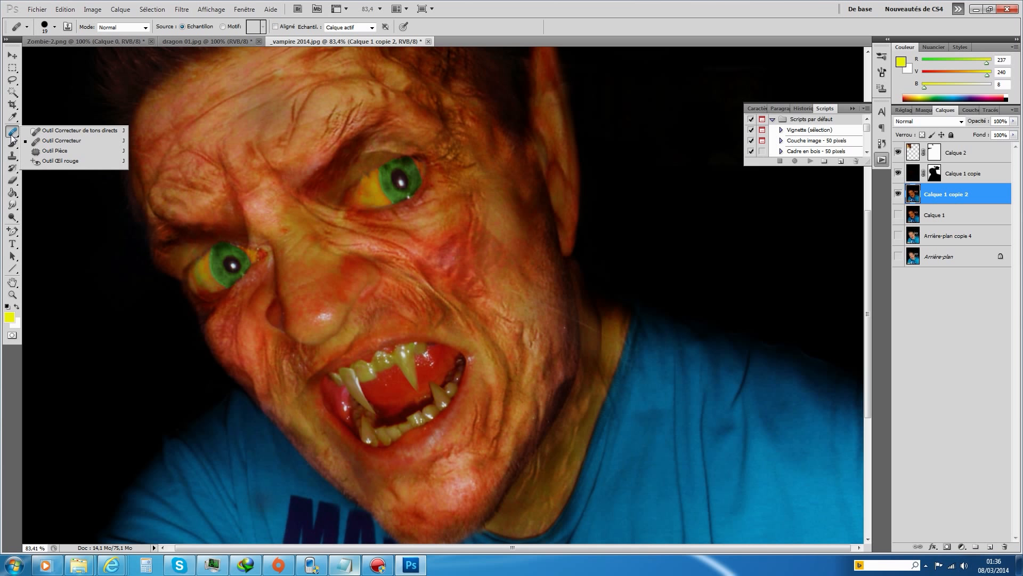
{"action": "left_click", "coordinate": [80, 131]}
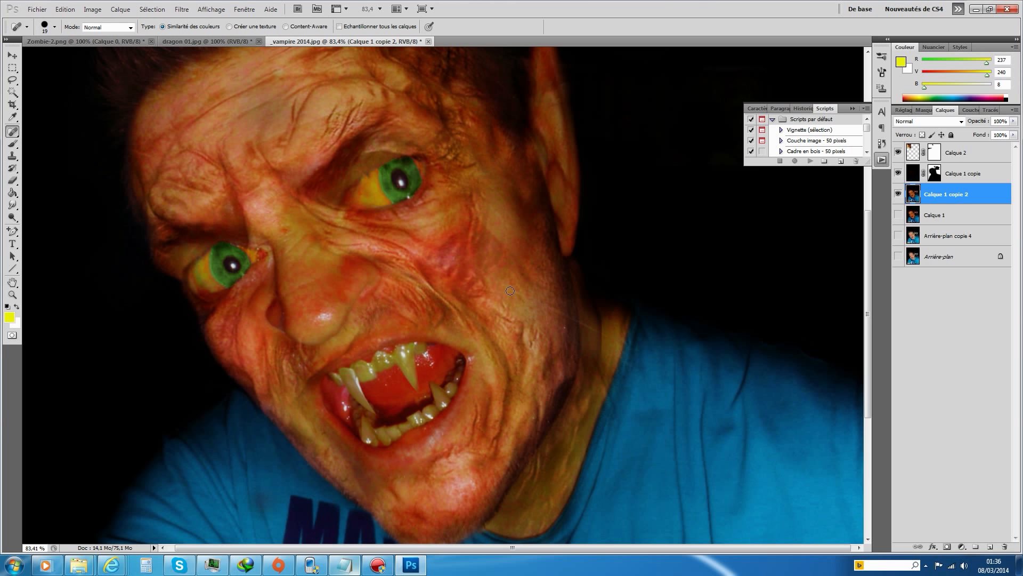
{"action": "left_click_drag", "start_coordinate": [510, 290], "coordinate": [545, 302]}
{"action": "left_click_drag", "start_coordinate": [551, 308], "coordinate": [600, 337]}
{"action": "key", "text": "ctrl+alt+z"}
Retouch the line on the neck beside the jaw with the Spot Healing Brush at 11 px
{"action": "left_click", "coordinate": [54, 27]}
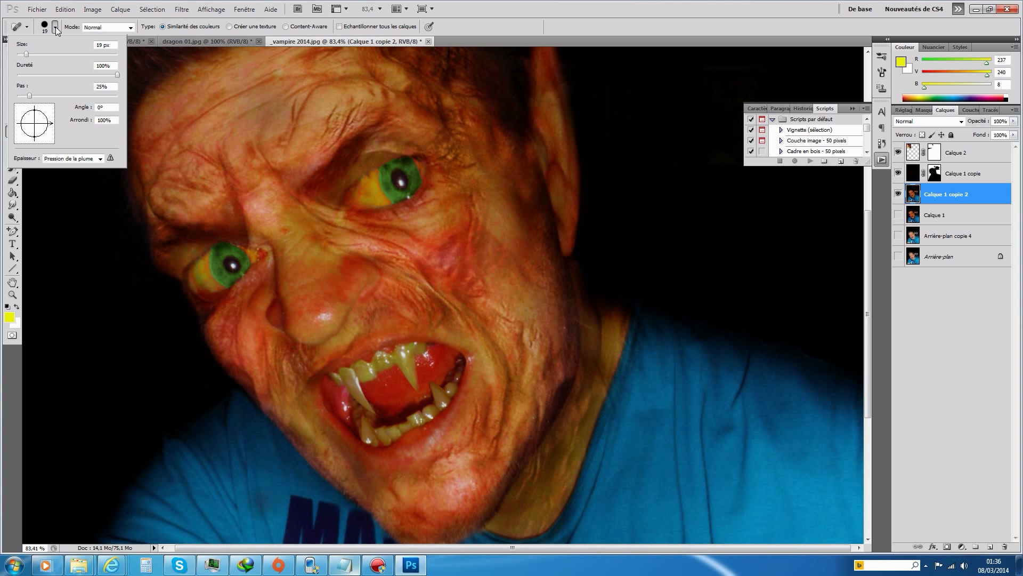
{"action": "left_click", "coordinate": [22, 55]}
{"action": "left_click_drag", "start_coordinate": [577, 320], "coordinate": [605, 334]}
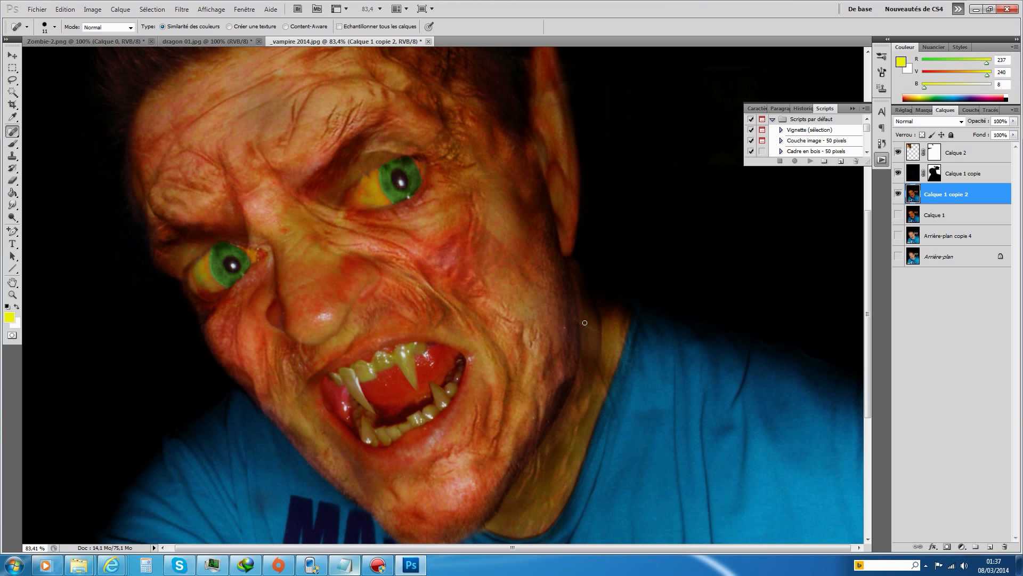
{"action": "left_click_drag", "start_coordinate": [602, 332], "coordinate": [602, 332]}
{"action": "left_click", "coordinate": [564, 327]}
{"action": "left_click", "coordinate": [12, 295]}
{"action": "right_click", "coordinate": [394, 227]}
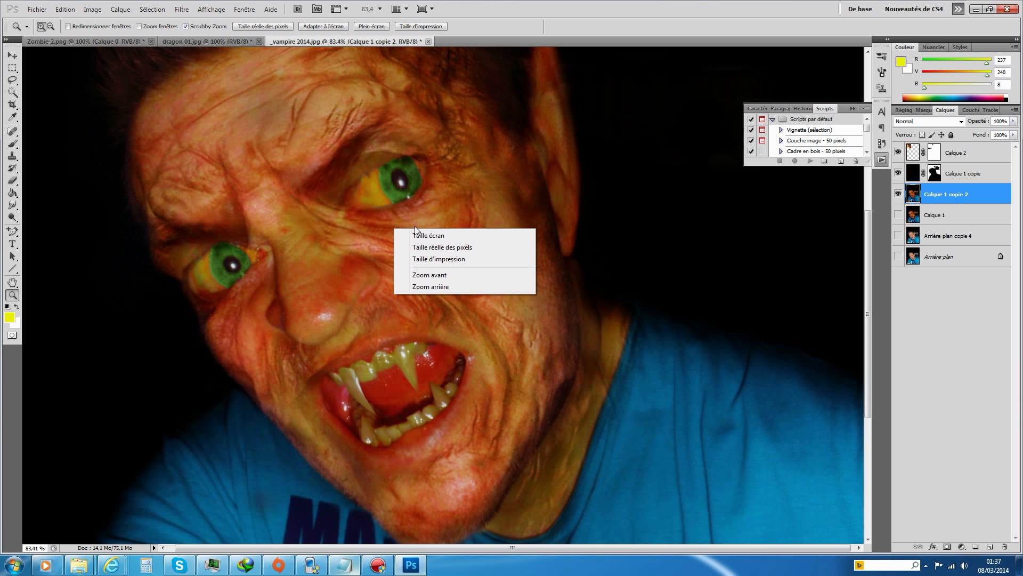
{"action": "left_click", "coordinate": [445, 233]}
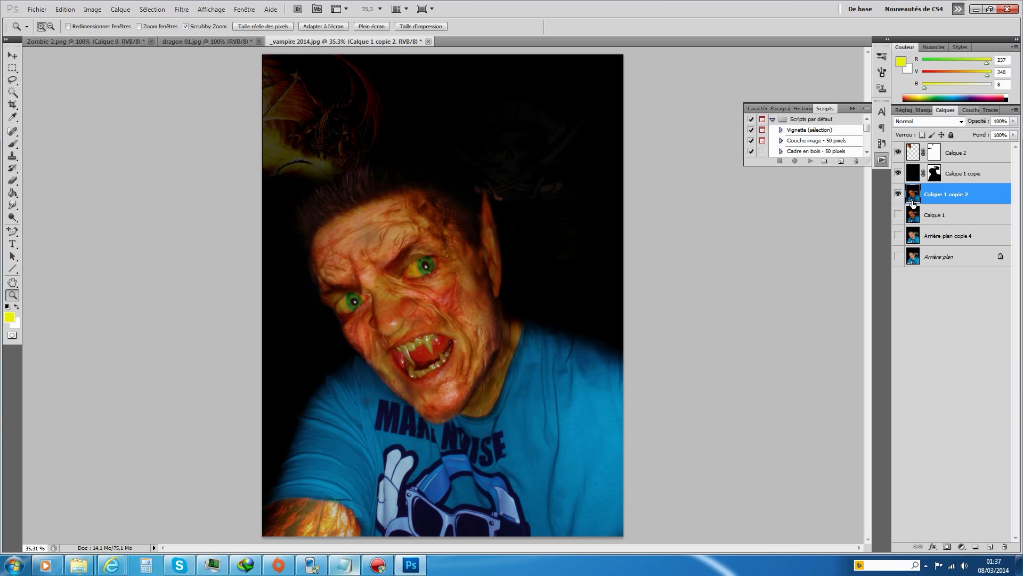
Merge the visible layers and paint black over the background beside the pointed ear with a 391 px brush at 25% opacity
{"action": "left_click", "coordinate": [120, 9]}
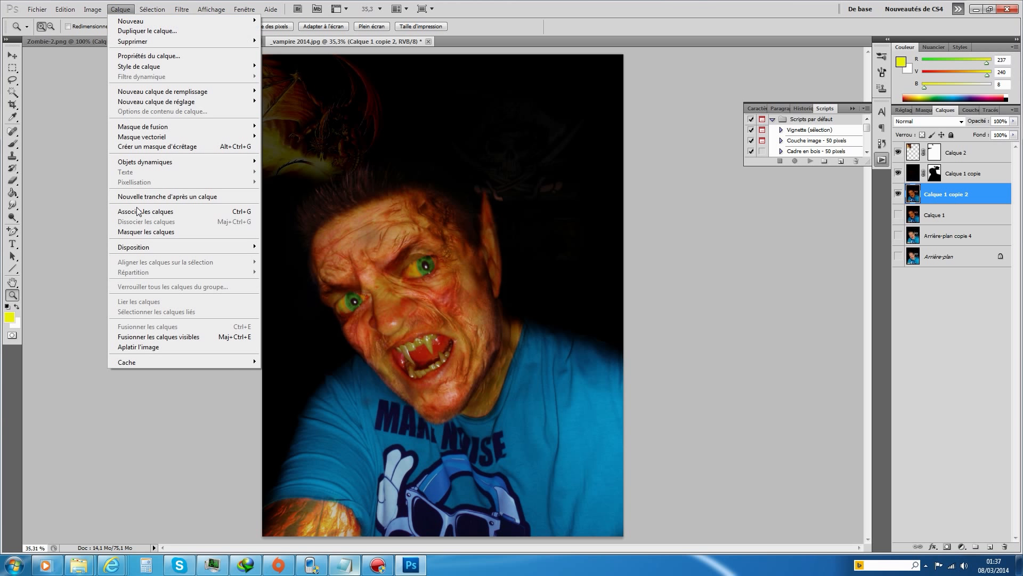
{"action": "left_click", "coordinate": [178, 336]}
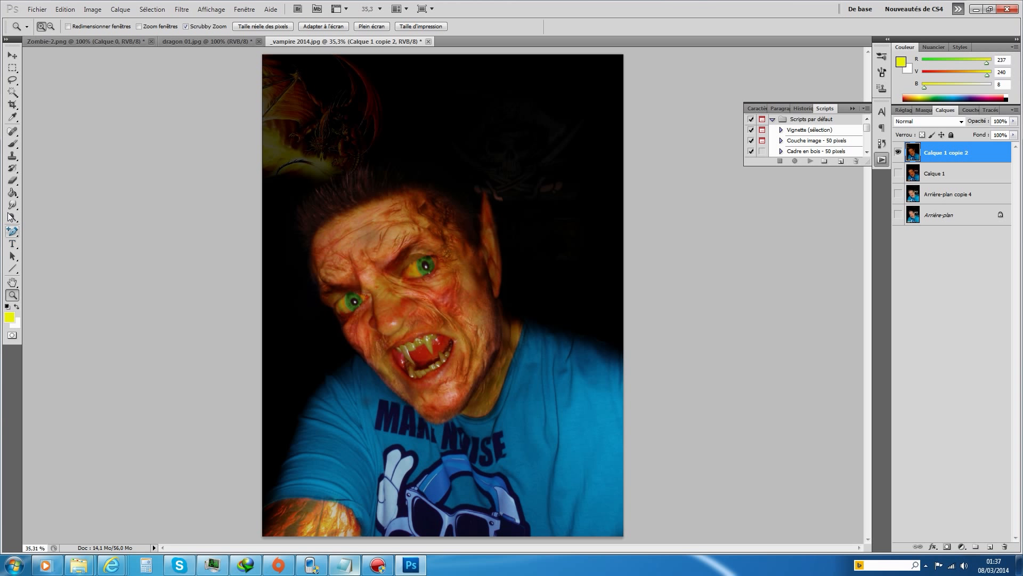
{"action": "left_click", "coordinate": [12, 144]}
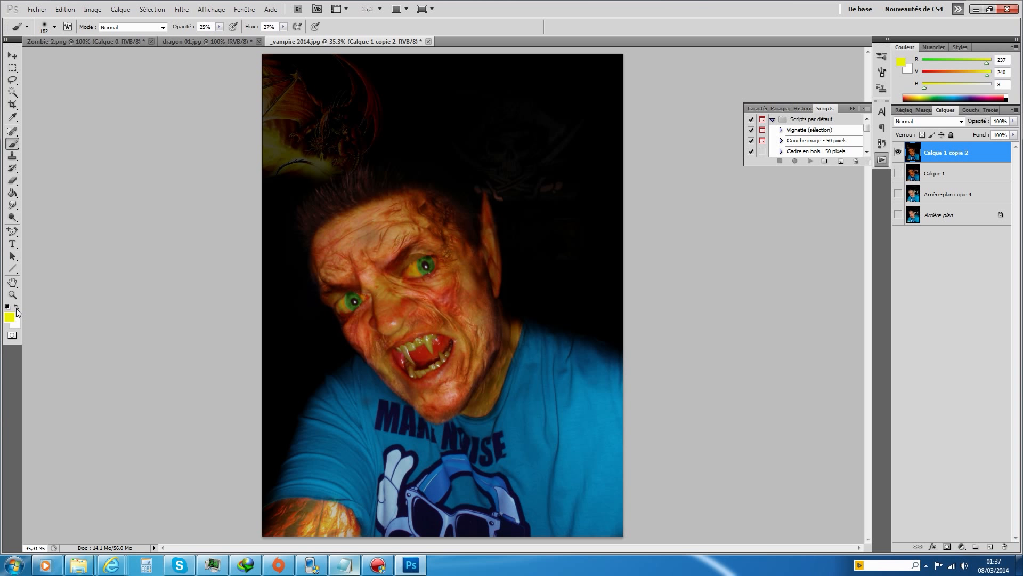
{"action": "left_click", "coordinate": [7, 307]}
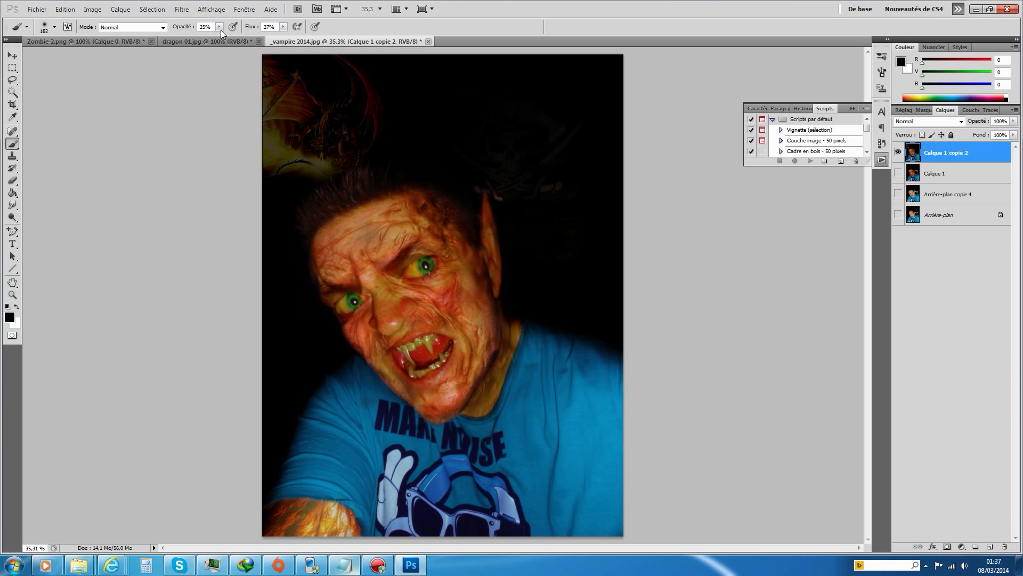
{"action": "left_click", "coordinate": [54, 26]}
{"action": "left_click_drag", "start_coordinate": [78, 55], "coordinate": [105, 56]}
{"action": "mouse_move", "coordinate": [562, 248]}
{"action": "left_mouse_down"}
{"action": "mouse_move", "coordinate": [579, 247]}
{"action": "mouse_move", "coordinate": [555, 242]}
{"action": "mouse_move", "coordinate": [569, 260]}
{"action": "mouse_move", "coordinate": [561, 230]}
{"action": "mouse_move", "coordinate": [565, 246]}
{"action": "left_mouse_up"}
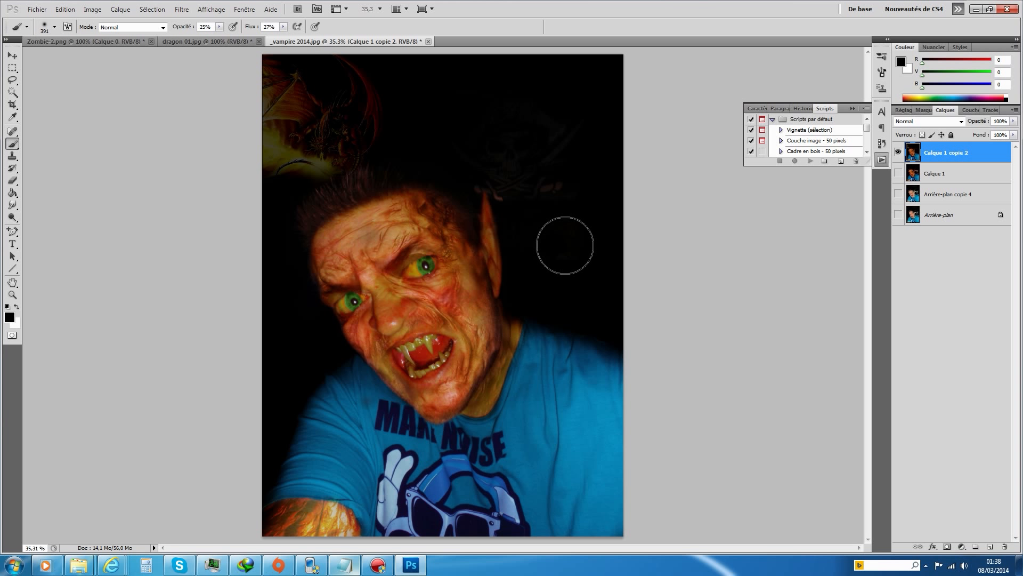
{"action": "left_click_drag", "start_coordinate": [565, 246], "coordinate": [573, 249]}
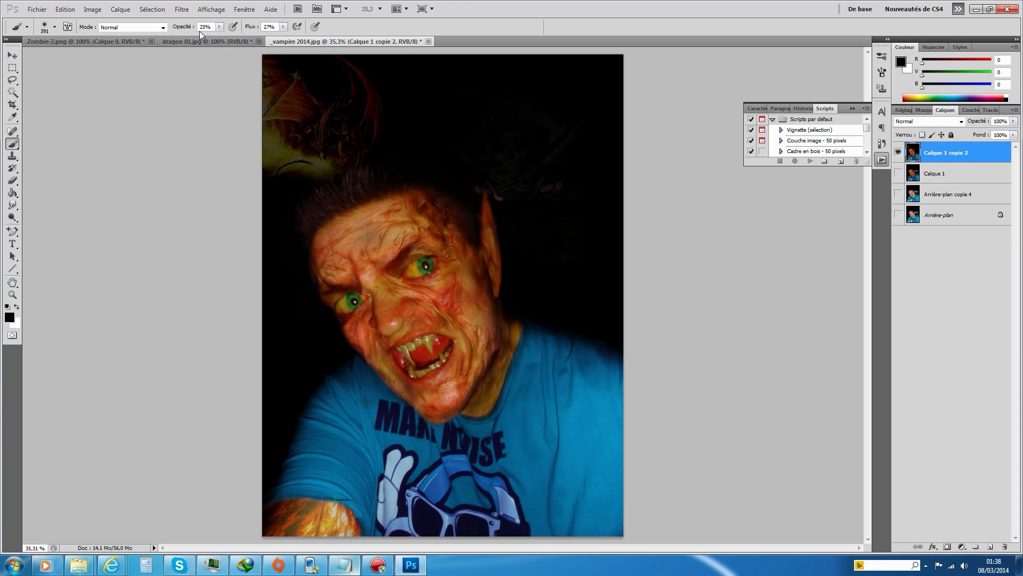
Darken the faint background marks beside the ear with the black brush at 54% opacity and 73% flow
{"action": "left_click", "coordinate": [219, 27]}
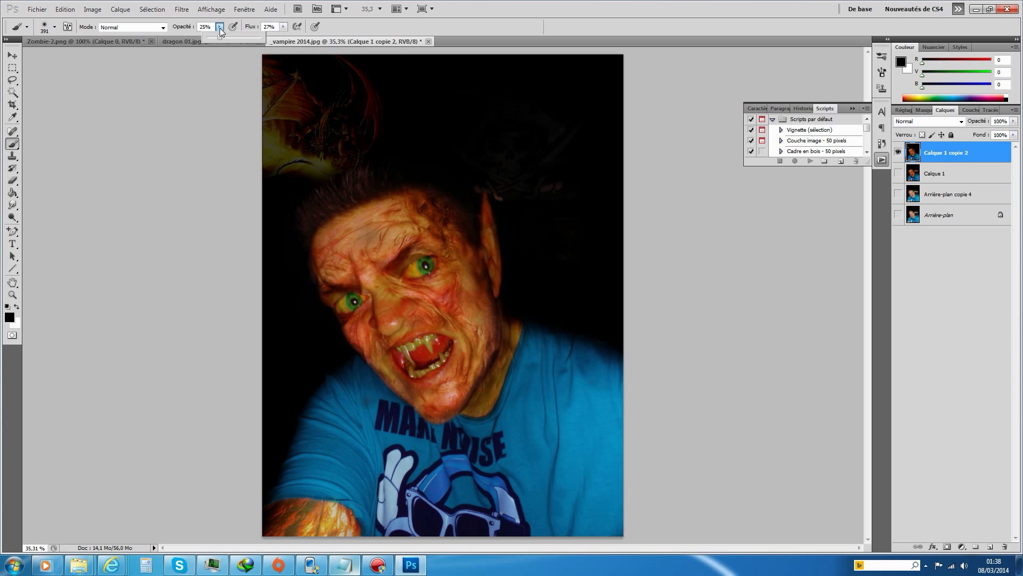
{"action": "left_click", "coordinate": [284, 26]}
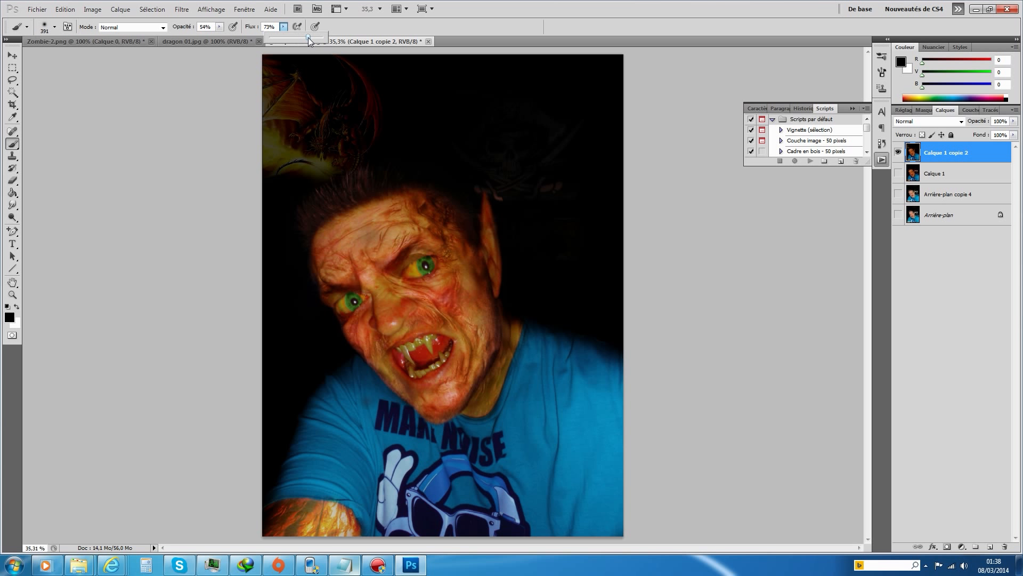
{"action": "left_click", "coordinate": [581, 249]}
{"action": "mouse_move", "coordinate": [567, 251]}
{"action": "left_mouse_down"}
{"action": "mouse_move", "coordinate": [572, 241]}
{"action": "mouse_move", "coordinate": [533, 238]}
{"action": "mouse_move", "coordinate": [575, 236]}
{"action": "mouse_move", "coordinate": [527, 237]}
{"action": "mouse_move", "coordinate": [545, 235]}
{"action": "left_mouse_up"}
Touch up the background close to the pointed ear's edge in black with the brush at 57 px
{"action": "left_click", "coordinate": [55, 26]}
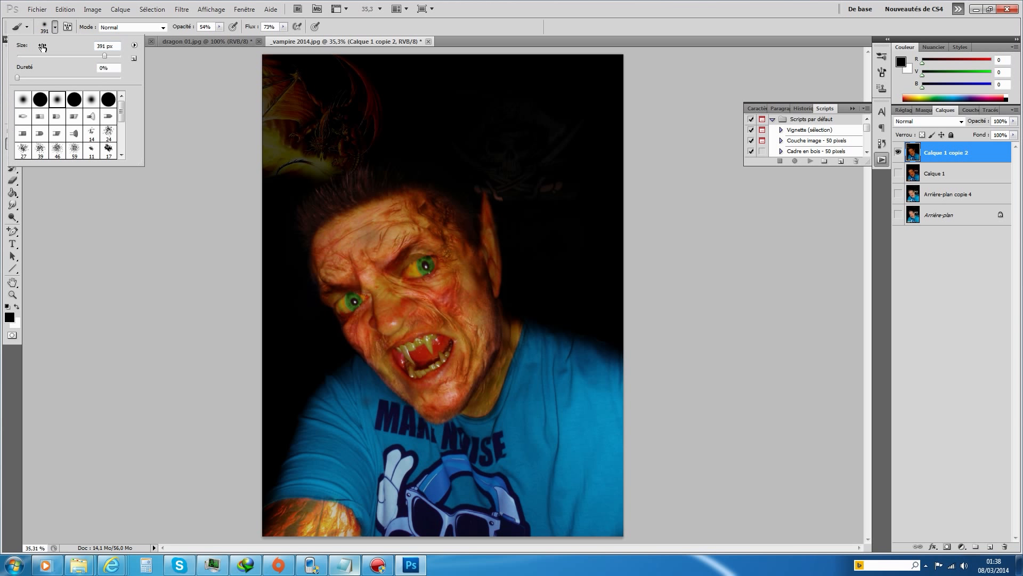
{"action": "left_click", "coordinate": [46, 55]}
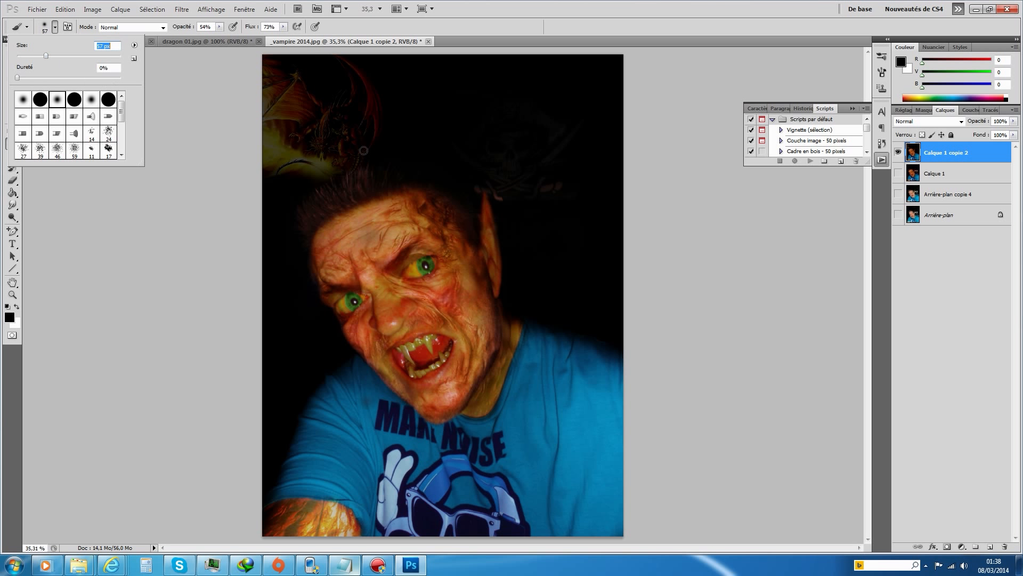
{"action": "left_click", "coordinate": [497, 215]}
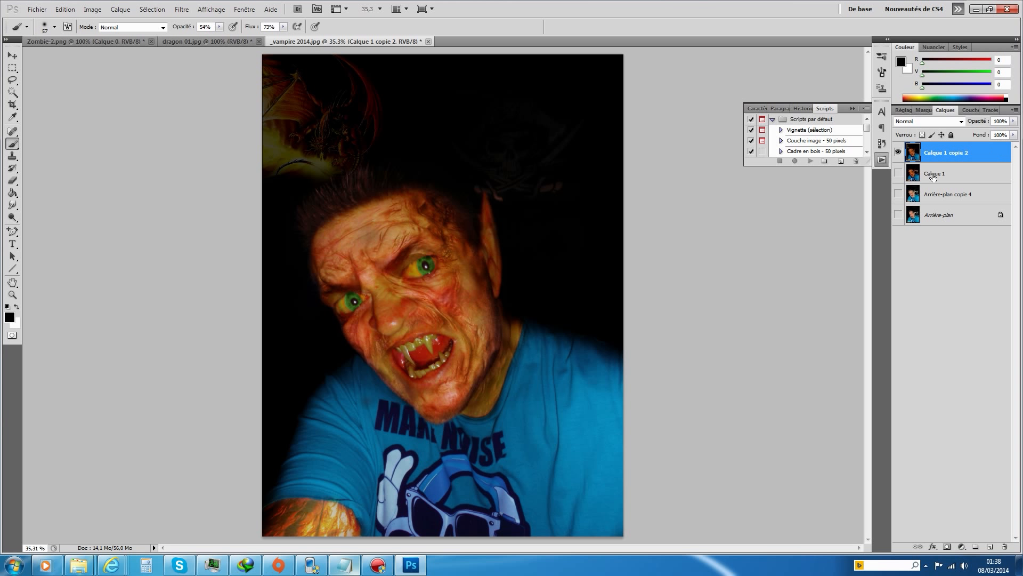
Duplicate the merged Calque 1 copie 2 layer within the same document
{"action": "right_click", "coordinate": [946, 153]}
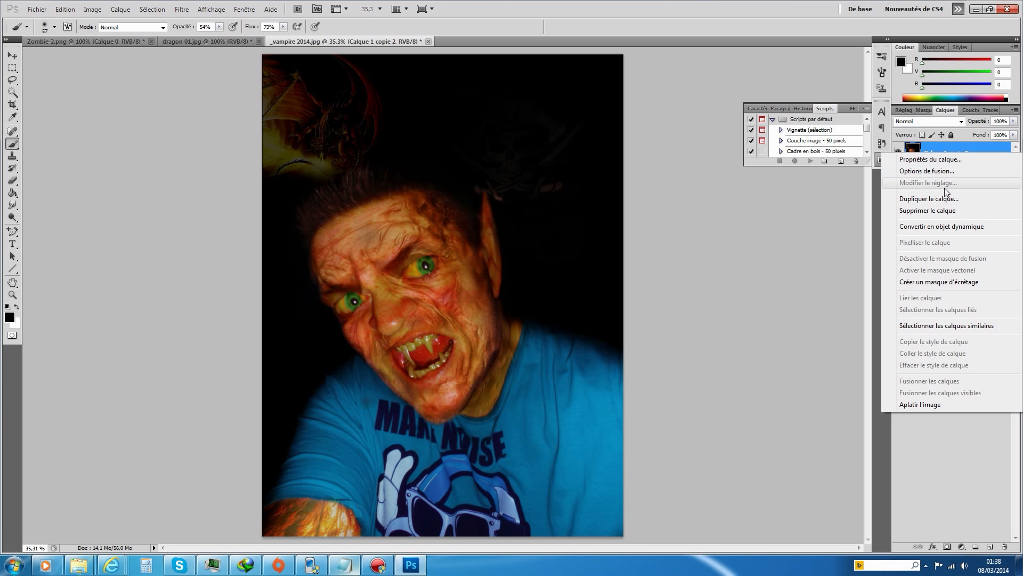
{"action": "left_click", "coordinate": [929, 198]}
{"action": "left_click", "coordinate": [604, 196]}
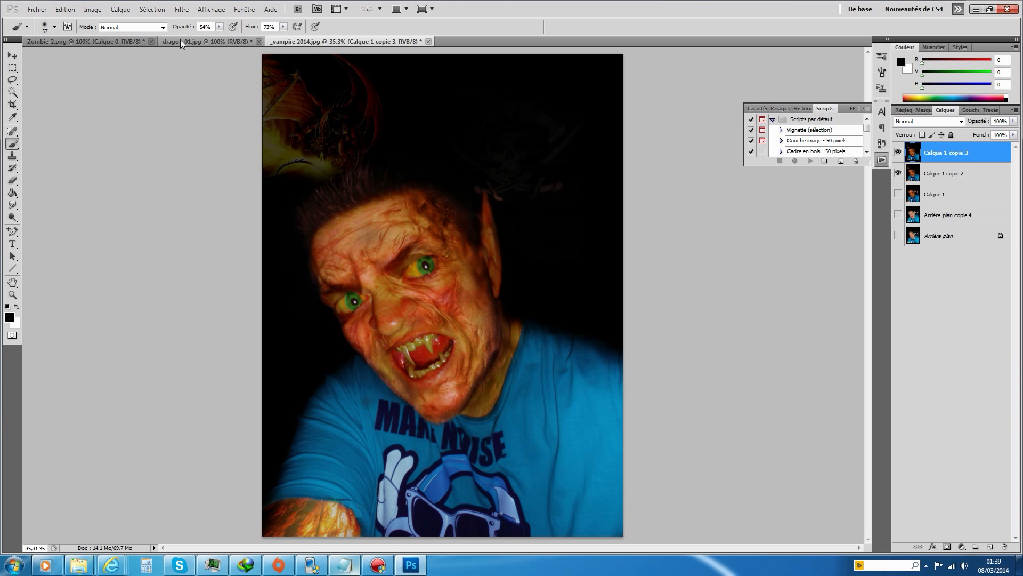
Create a new empty layer above the duplicated portrait layer
{"action": "left_click", "coordinate": [128, 12]}
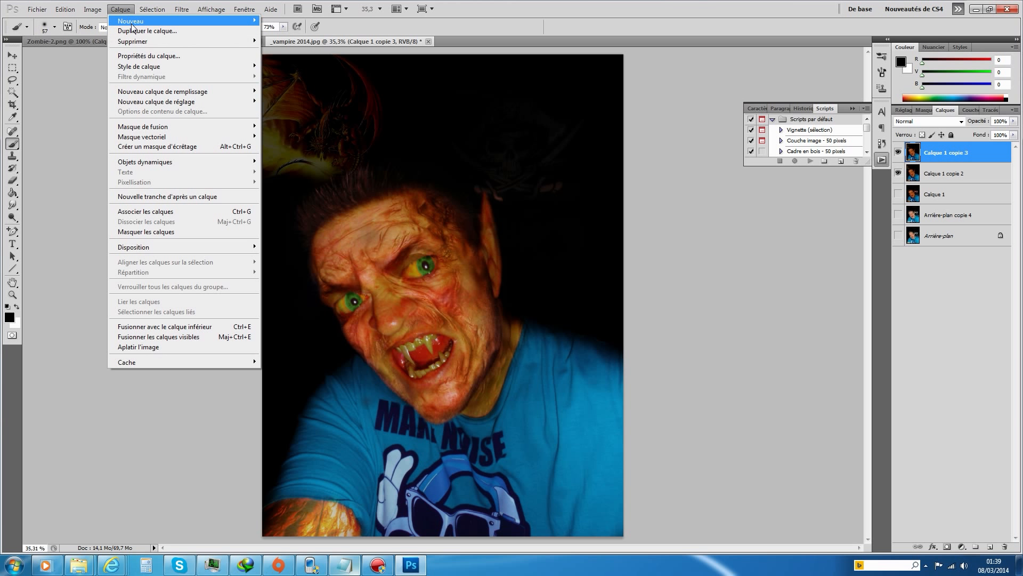
{"action": "mouse_move", "coordinate": [133, 22]}
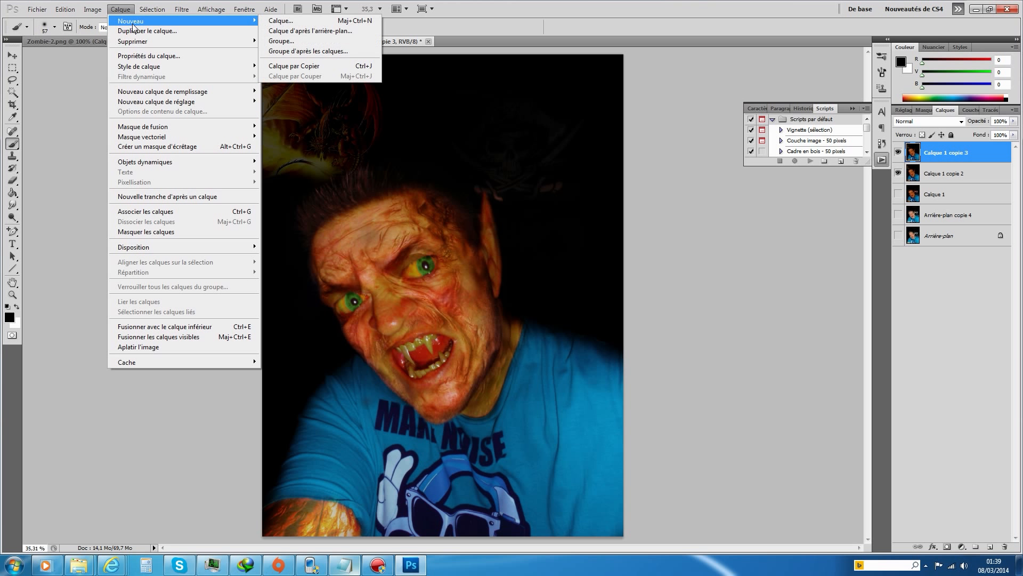
{"action": "left_click", "coordinate": [291, 22]}
{"action": "left_click", "coordinate": [623, 200]}
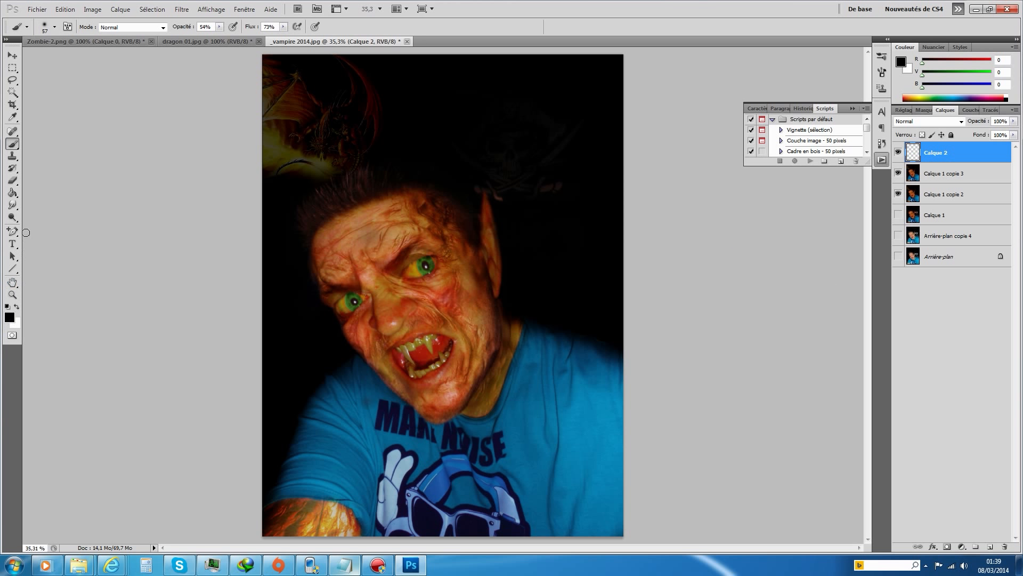
Fill the new empty layer with green (R 17, V 136, B 19) using the Paint Bucket
{"action": "left_click", "coordinate": [12, 193]}
{"action": "left_click", "coordinate": [12, 317]}
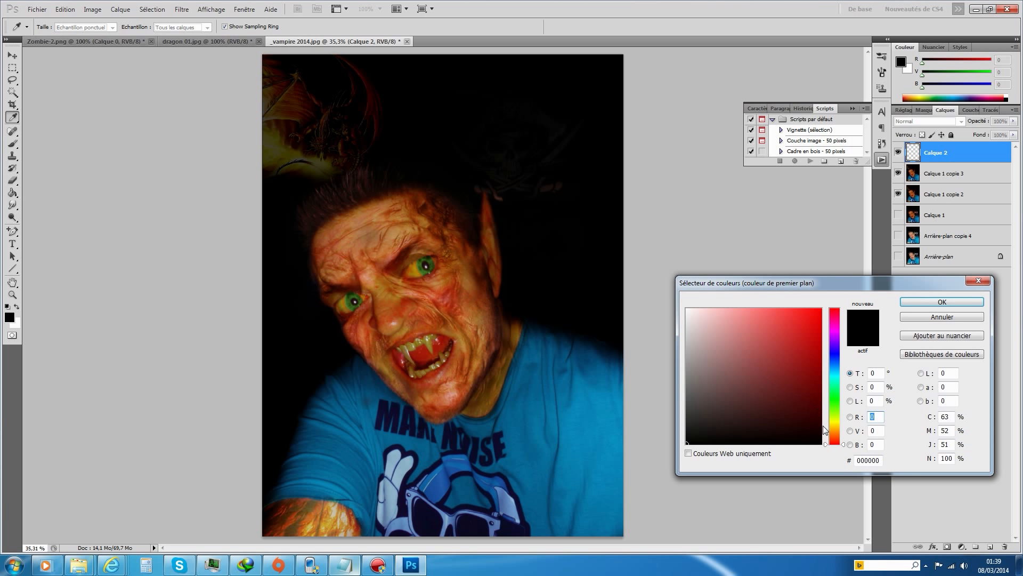
{"action": "left_click", "coordinate": [835, 398]}
{"action": "left_click", "coordinate": [814, 388]}
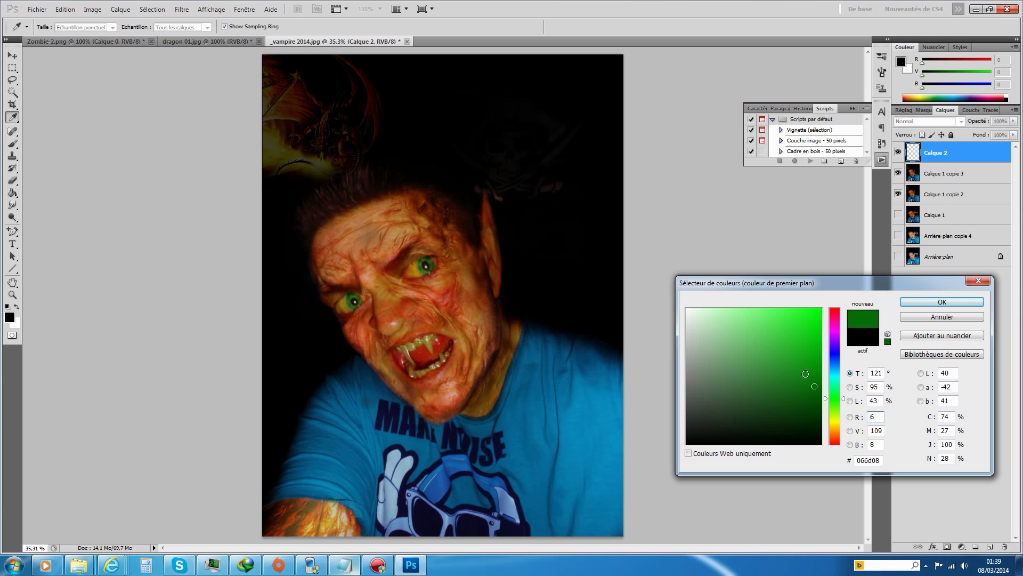
{"action": "left_click", "coordinate": [806, 371]}
{"action": "left_click", "coordinate": [906, 304]}
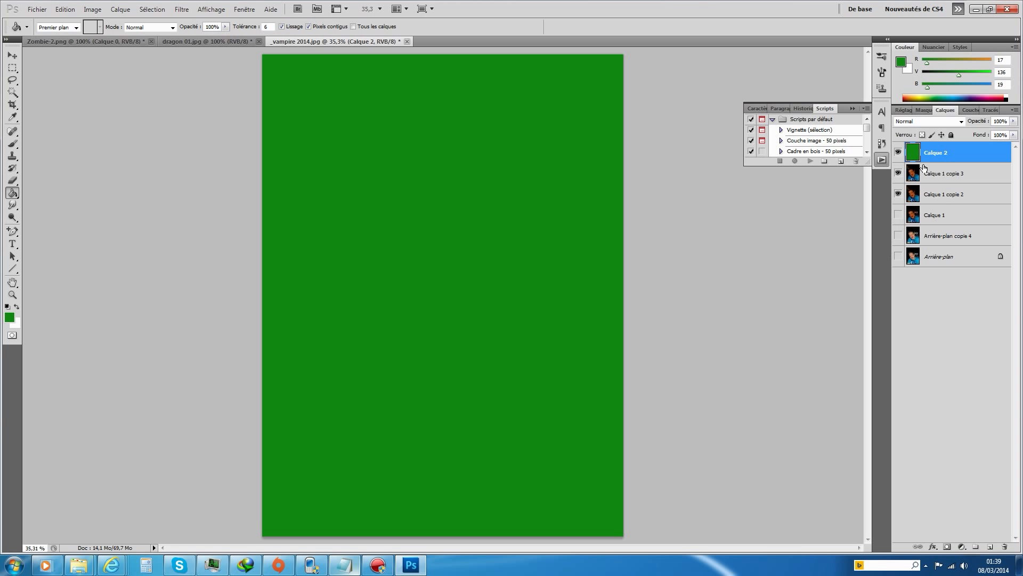
Duplicate the green layer twice to make a stack of three green layers
{"action": "right_click", "coordinate": [949, 152]}
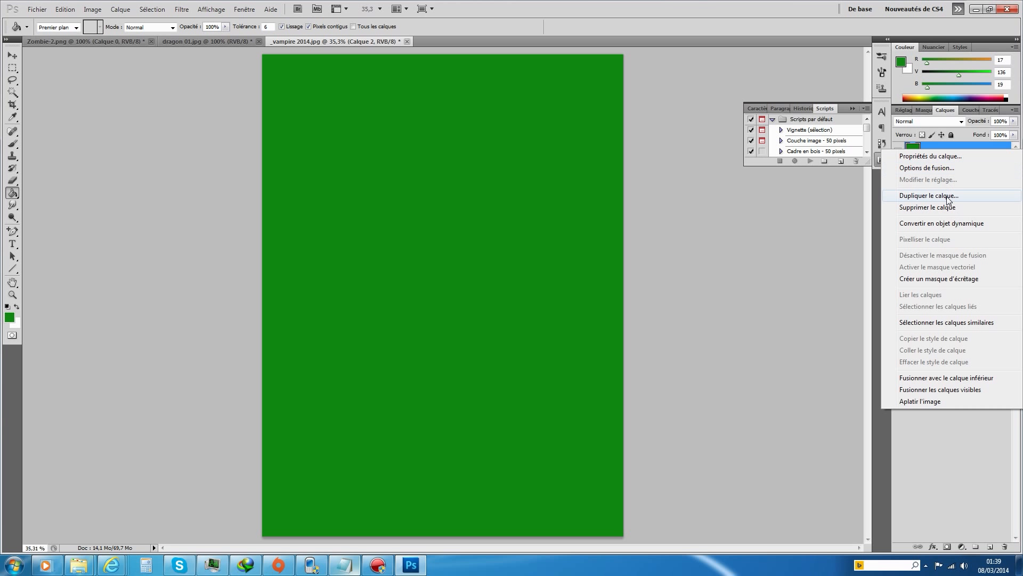
{"action": "left_click", "coordinate": [929, 195]}
{"action": "left_click", "coordinate": [604, 195]}
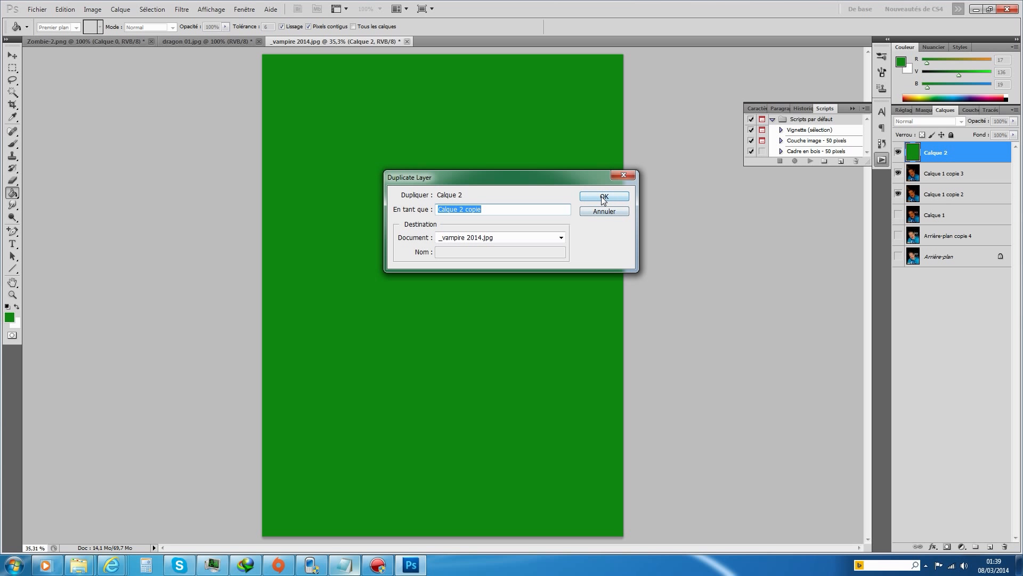
{"action": "right_click", "coordinate": [979, 153]}
{"action": "left_click", "coordinate": [934, 198]}
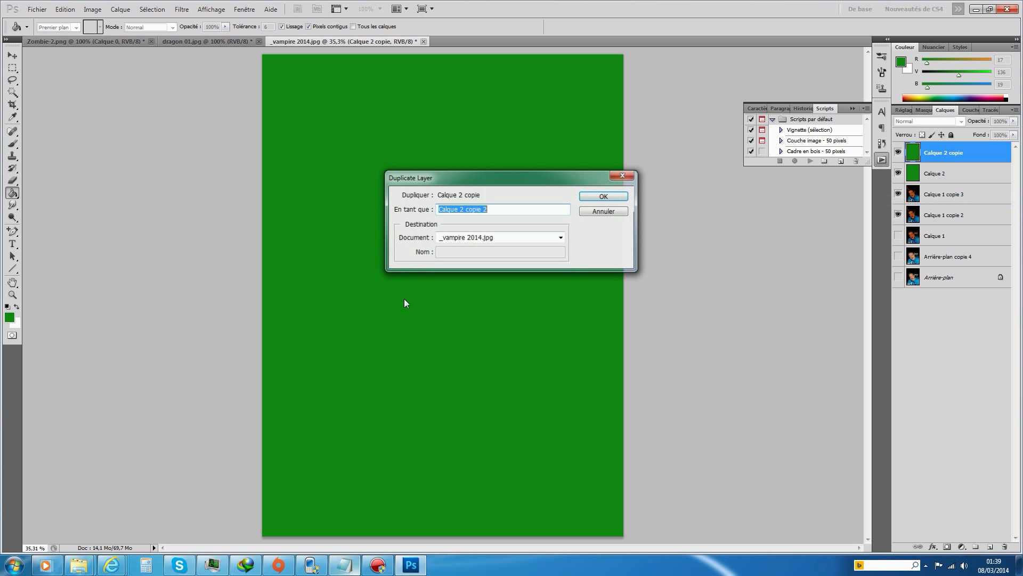
{"action": "left_click", "coordinate": [592, 196]}
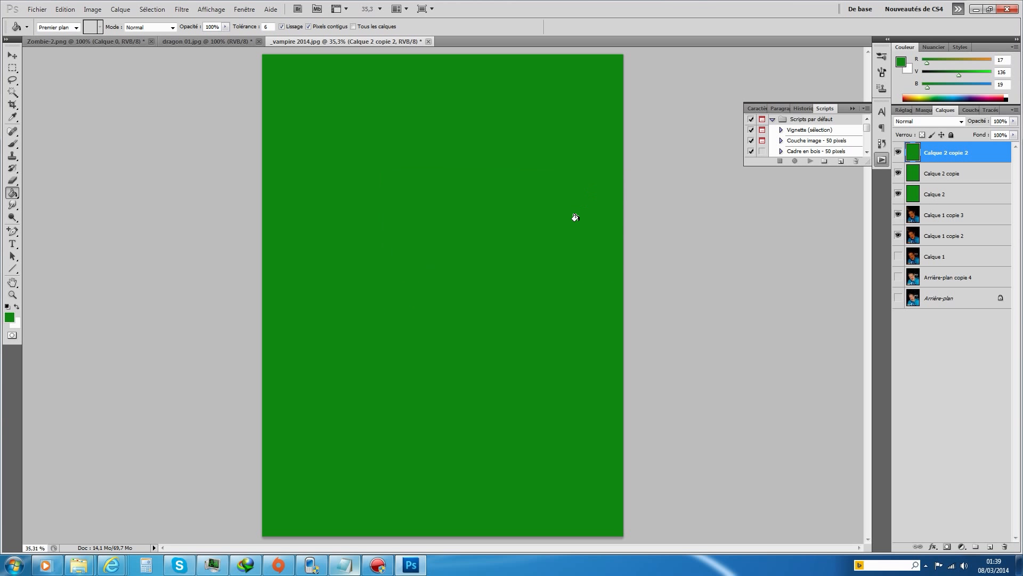
Fill the topmost green copy with blue #0e36c9 using the Paint Bucket
{"action": "left_click", "coordinate": [10, 319]}
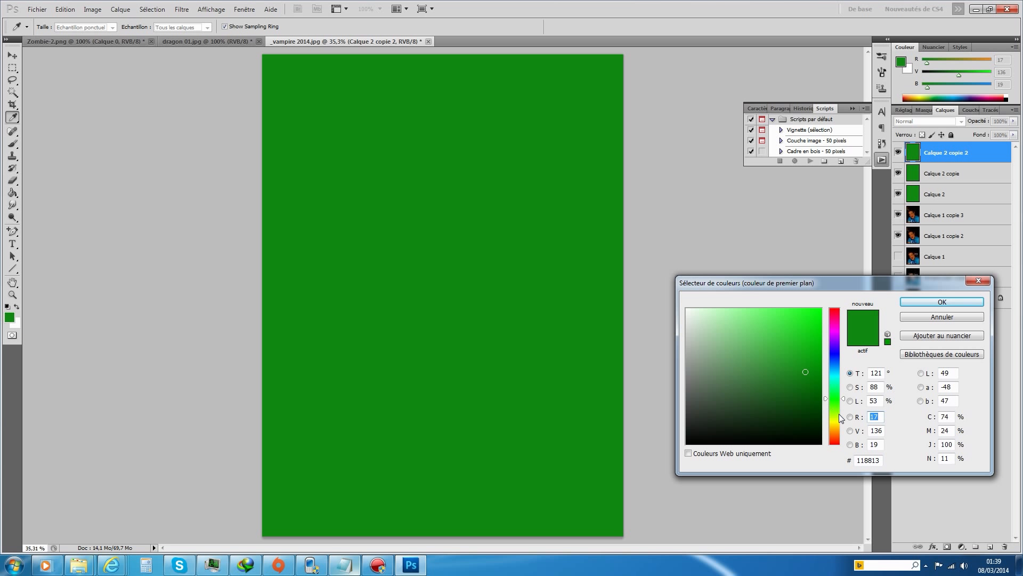
{"action": "left_click", "coordinate": [840, 358]}
{"action": "left_click", "coordinate": [817, 348]}
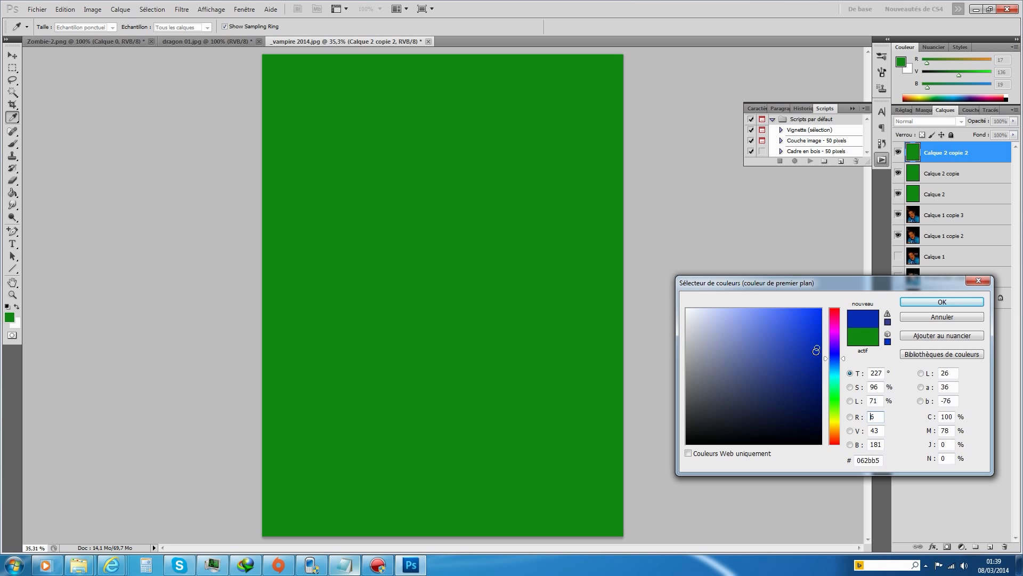
{"action": "mouse_move", "coordinate": [795, 361]}
{"action": "left_mouse_down"}
{"action": "mouse_move", "coordinate": [809, 361]}
{"action": "mouse_move", "coordinate": [816, 334]}
{"action": "left_mouse_up"}
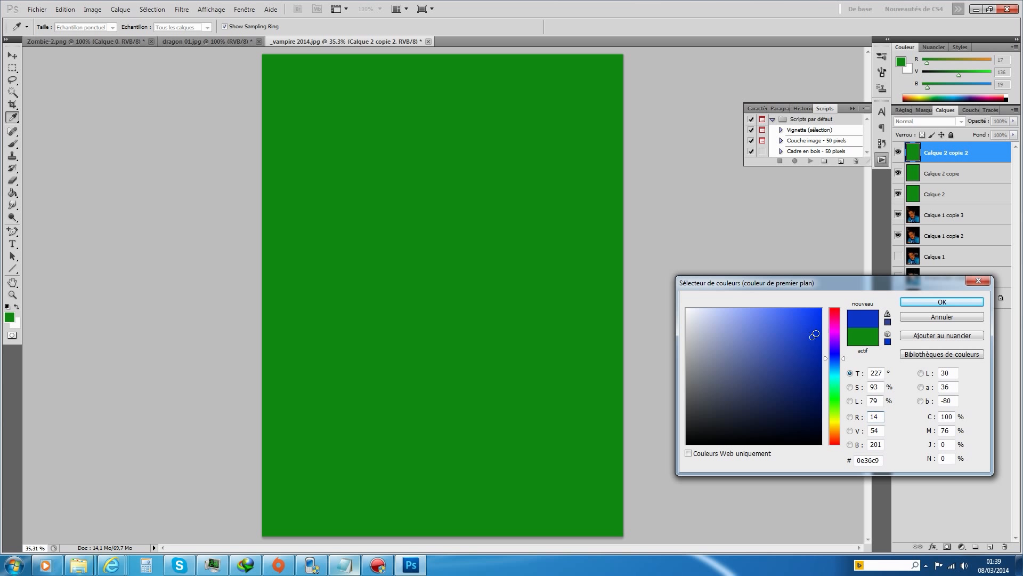
{"action": "left_click", "coordinate": [927, 302]}
{"action": "key", "text": "g"}
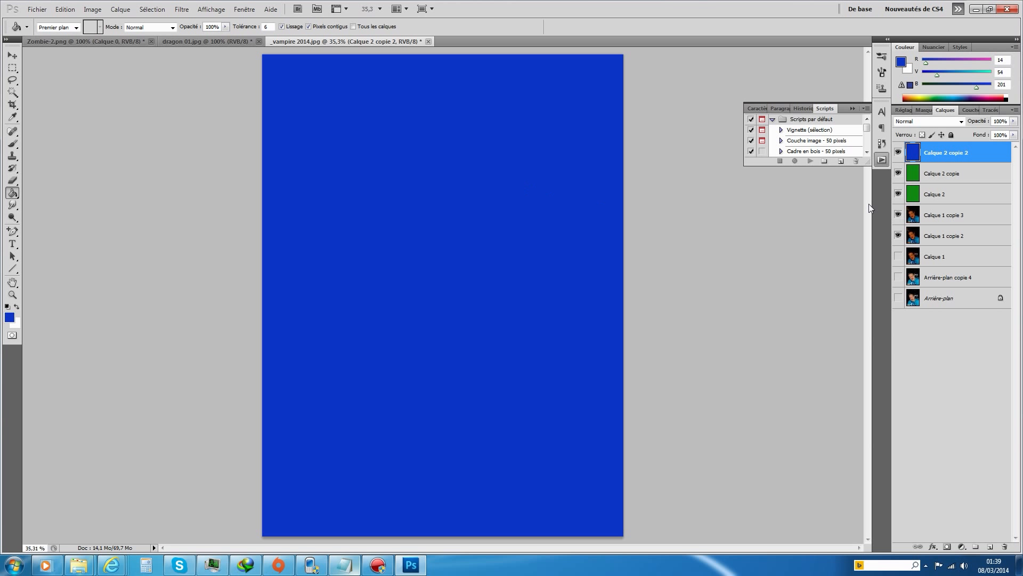
Fill the Calque 2 copie layer with yellow #ebd51b using the Paint Bucket
{"action": "left_click", "coordinate": [916, 174]}
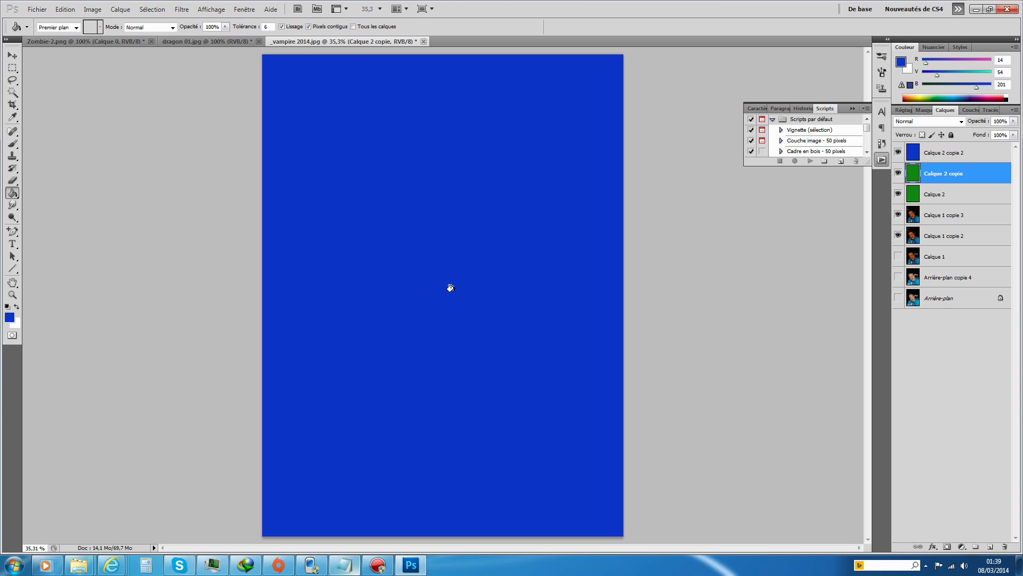
{"action": "left_click", "coordinate": [9, 318]}
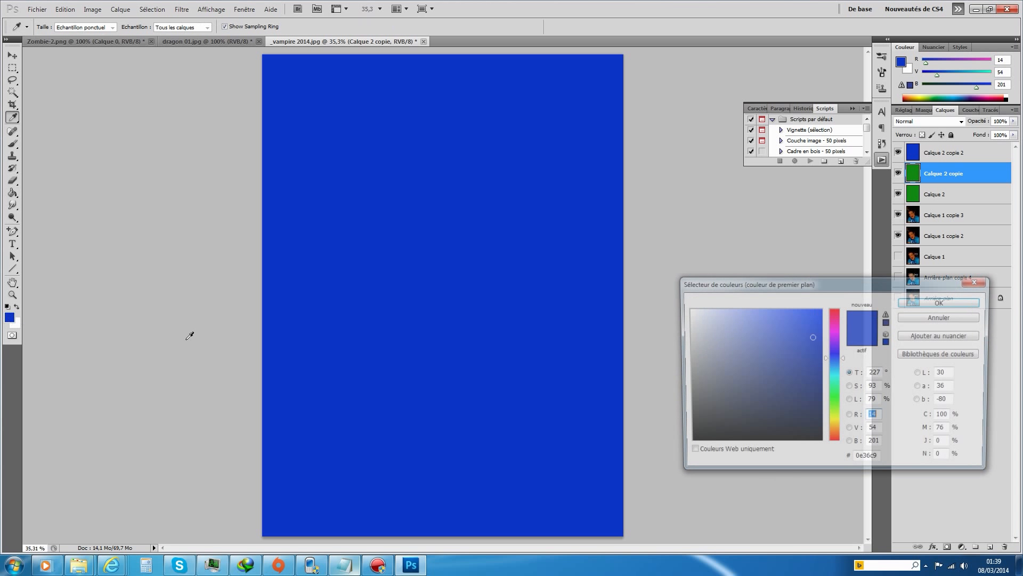
{"action": "left_click", "coordinate": [833, 418]}
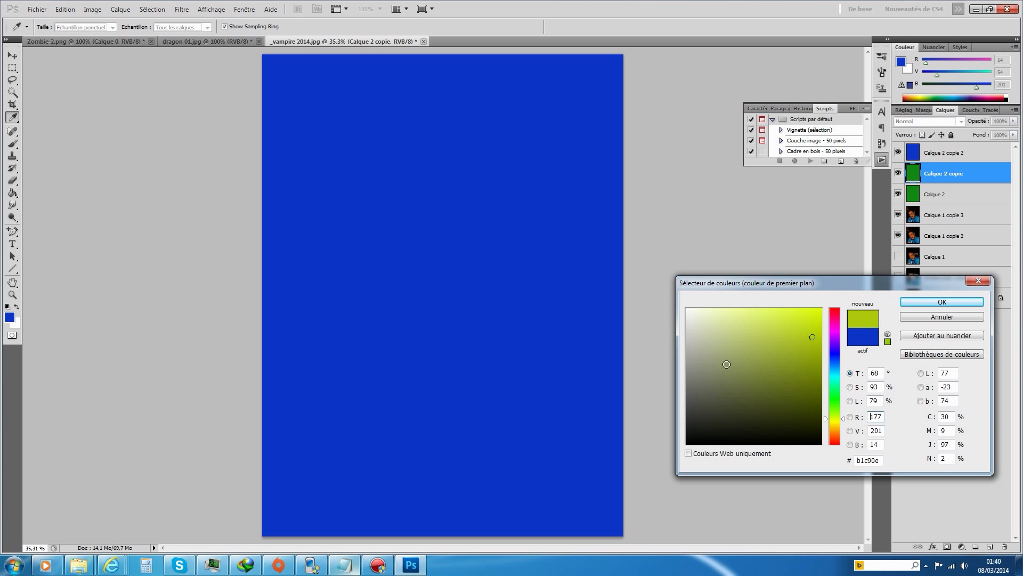
{"action": "left_click", "coordinate": [804, 320]}
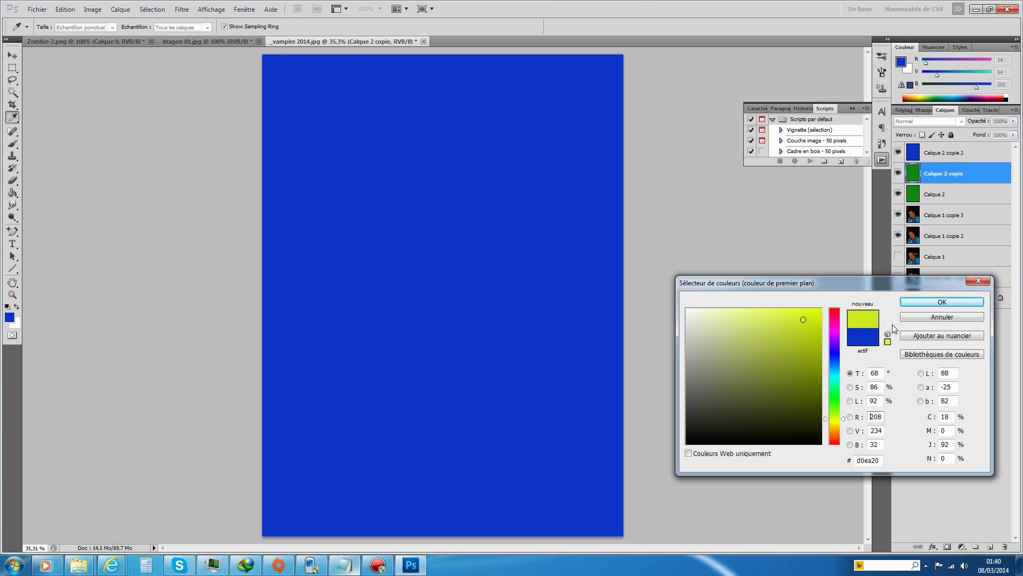
{"action": "left_click", "coordinate": [812, 316]}
{"action": "left_click_drag", "start_coordinate": [838, 420], "coordinate": [837, 423]}
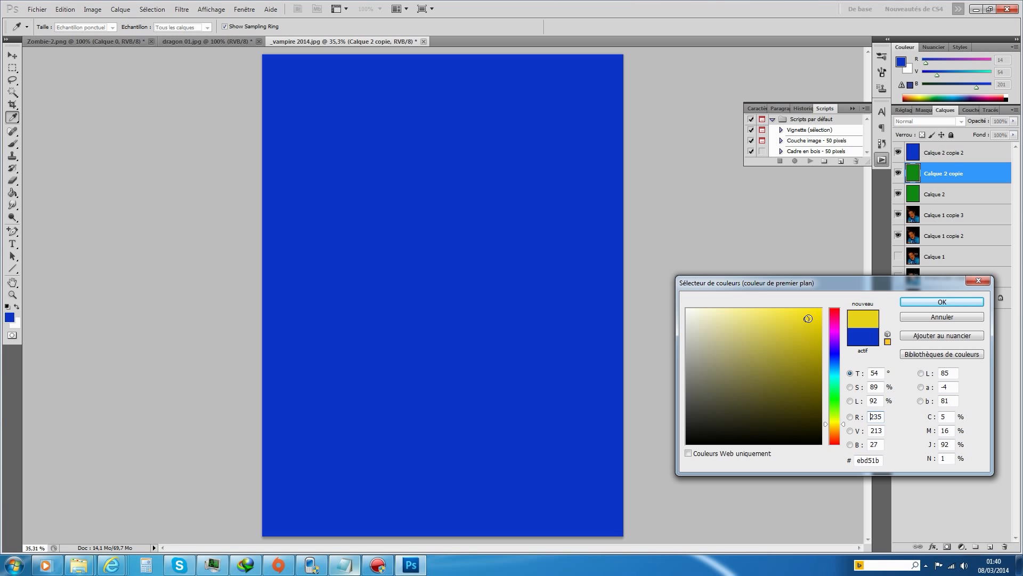
{"action": "left_click", "coordinate": [918, 302]}
{"action": "key", "text": "g"}
{"action": "left_click", "coordinate": [514, 274]}
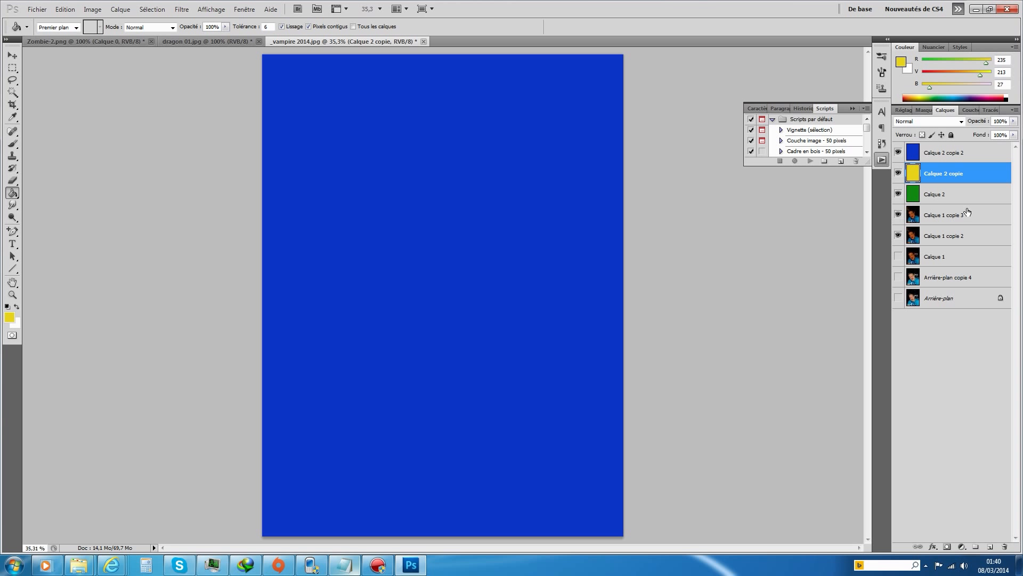
Add a layer mask to the blue Calque 2 copie 2 layer
{"action": "left_click", "coordinate": [946, 154]}
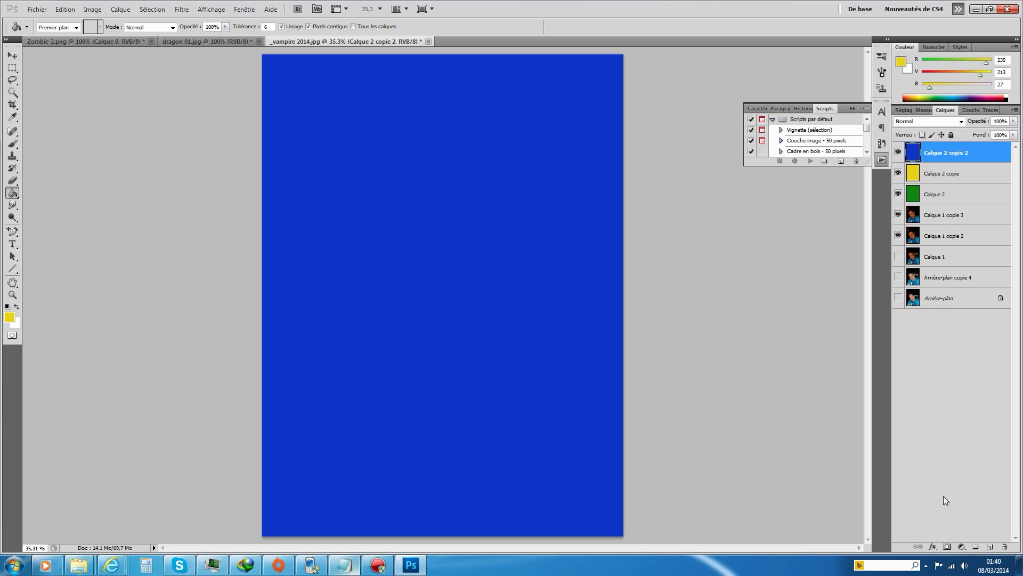
{"action": "left_click", "coordinate": [946, 547]}
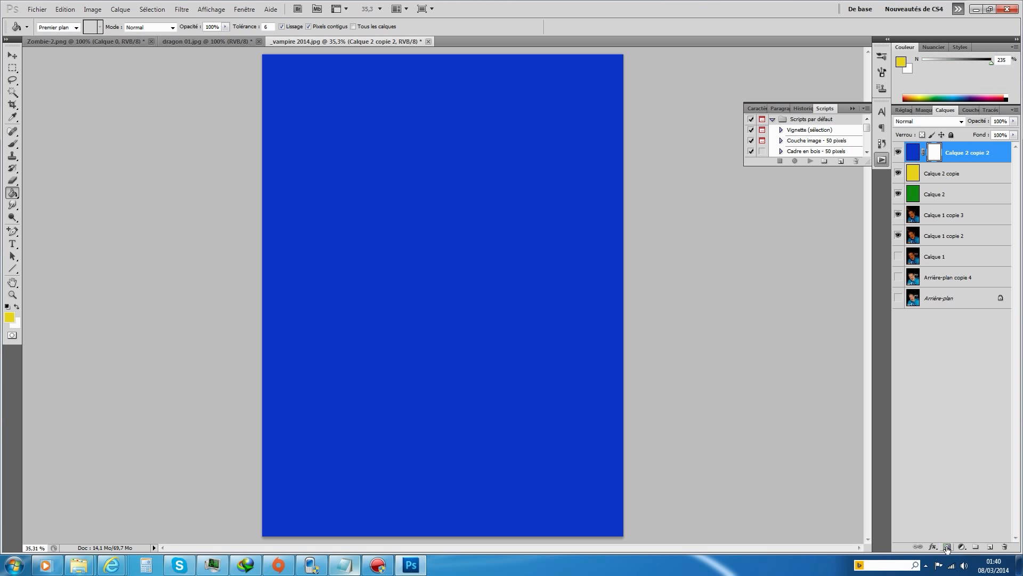
Add a layer mask to the yellow Calque 2 copie layer and to the green Calque 2 layer
{"action": "left_click", "coordinate": [943, 174]}
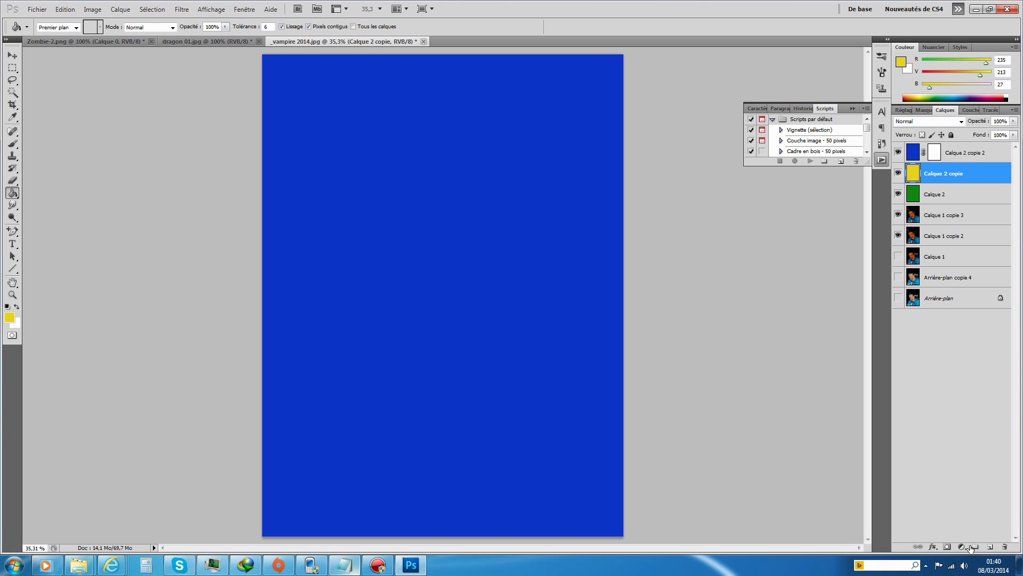
{"action": "left_click", "coordinate": [947, 547]}
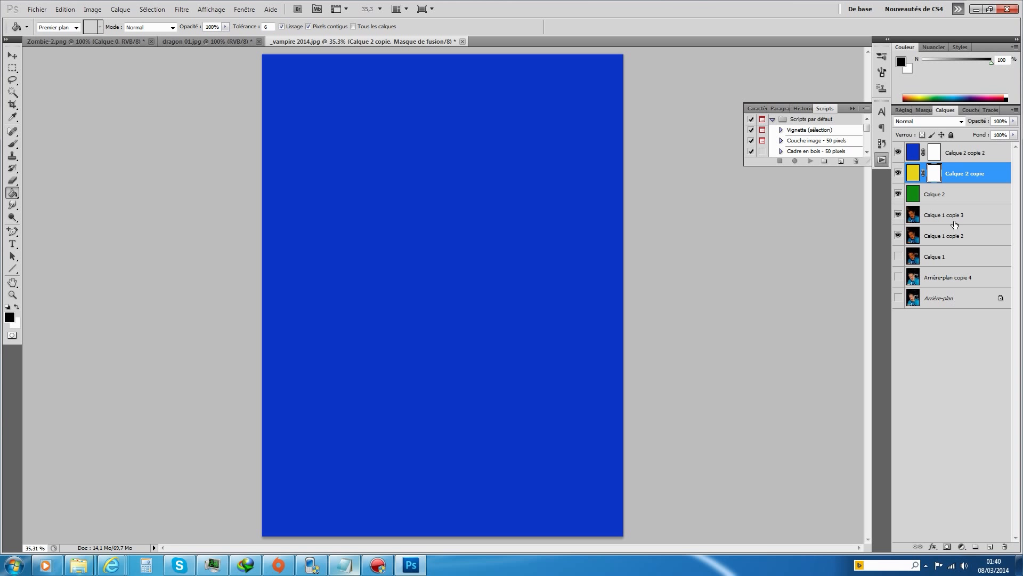
{"action": "left_click", "coordinate": [949, 195]}
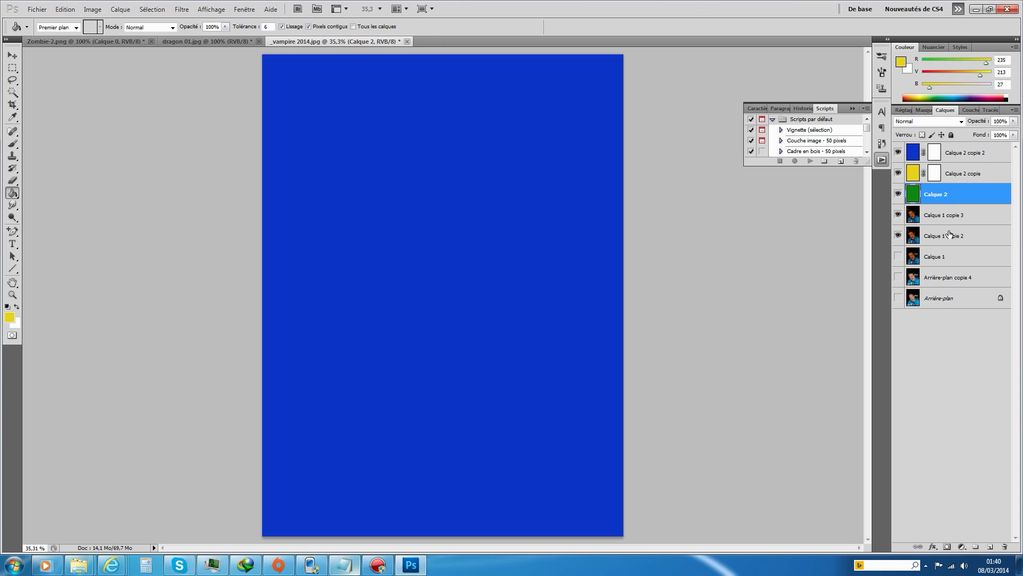
{"action": "left_click", "coordinate": [947, 548]}
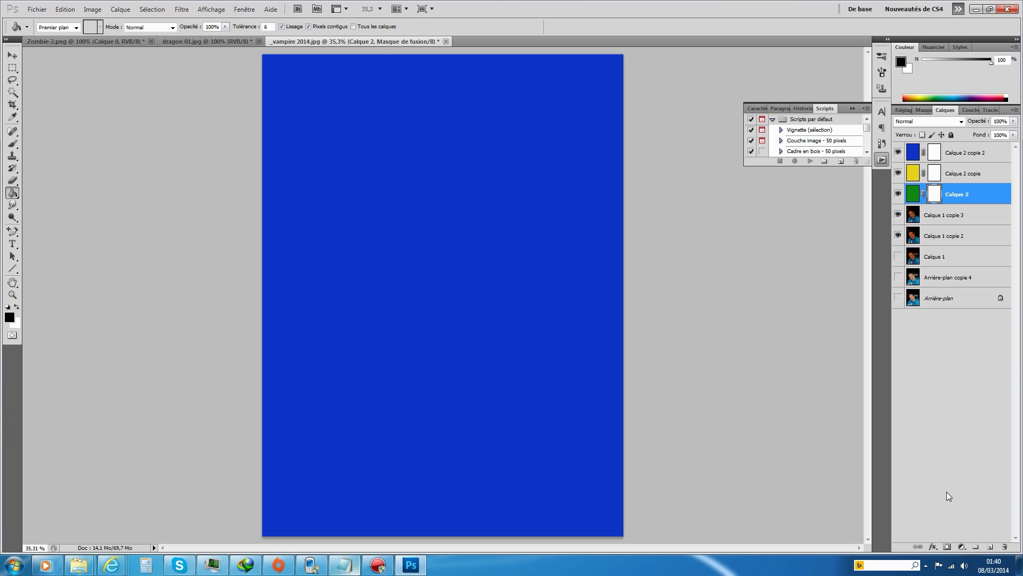
Set the blending mode of the green, yellow and blue layers to Lumière ponctuelle
{"action": "left_click", "coordinate": [962, 122]}
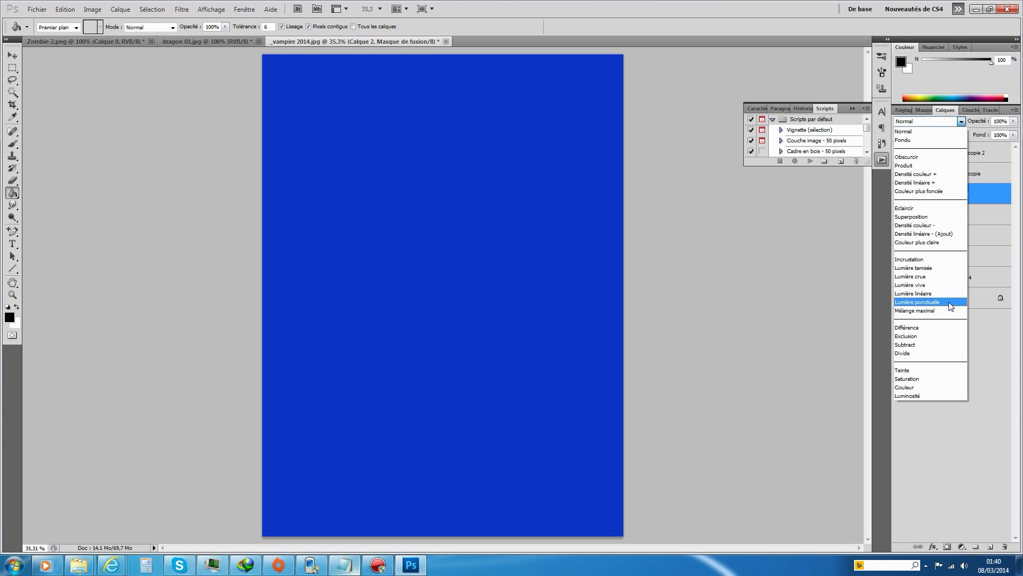
{"action": "left_click", "coordinate": [951, 306]}
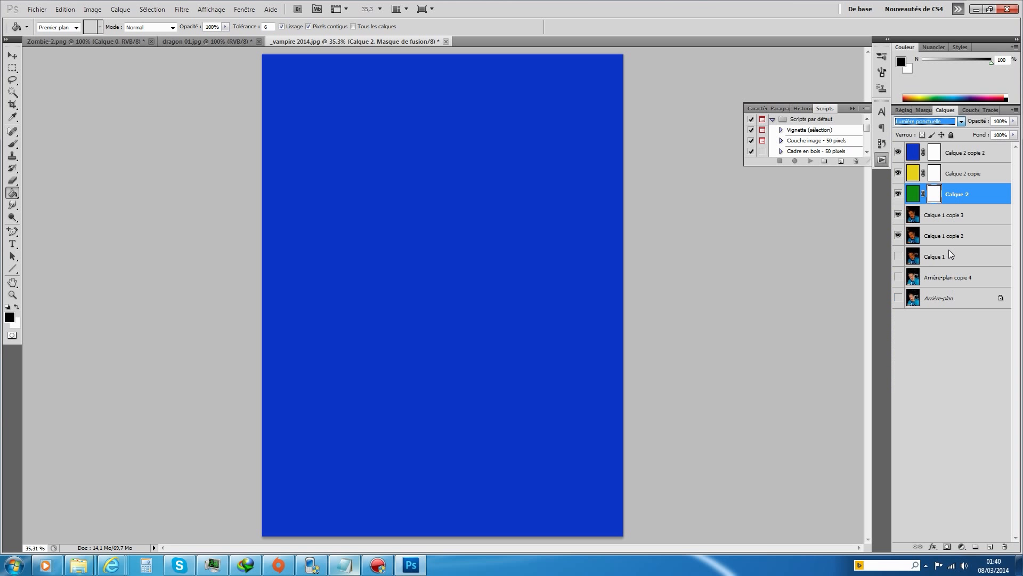
{"action": "left_click", "coordinate": [911, 173]}
{"action": "left_click", "coordinate": [959, 120]}
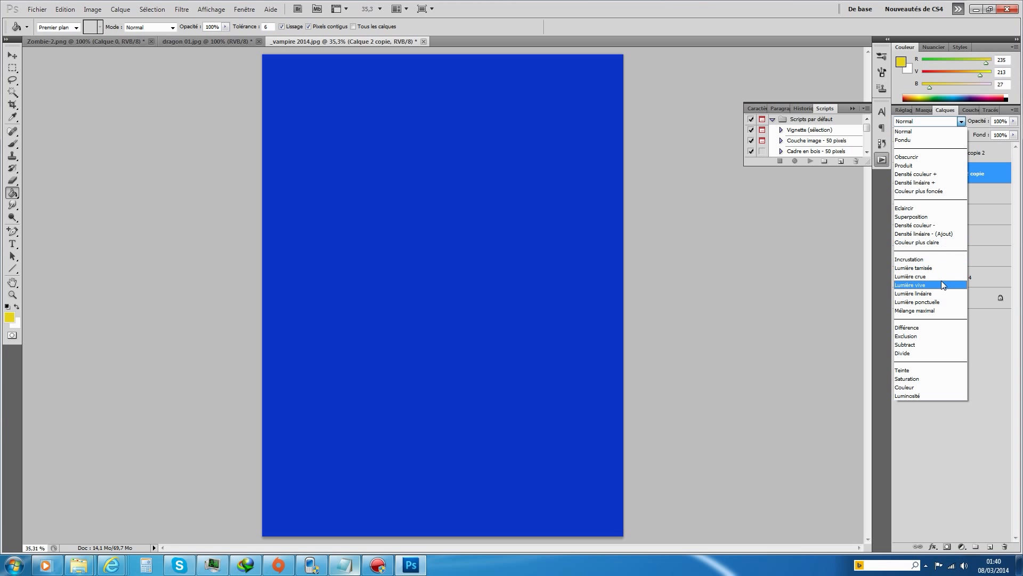
{"action": "left_click", "coordinate": [940, 301]}
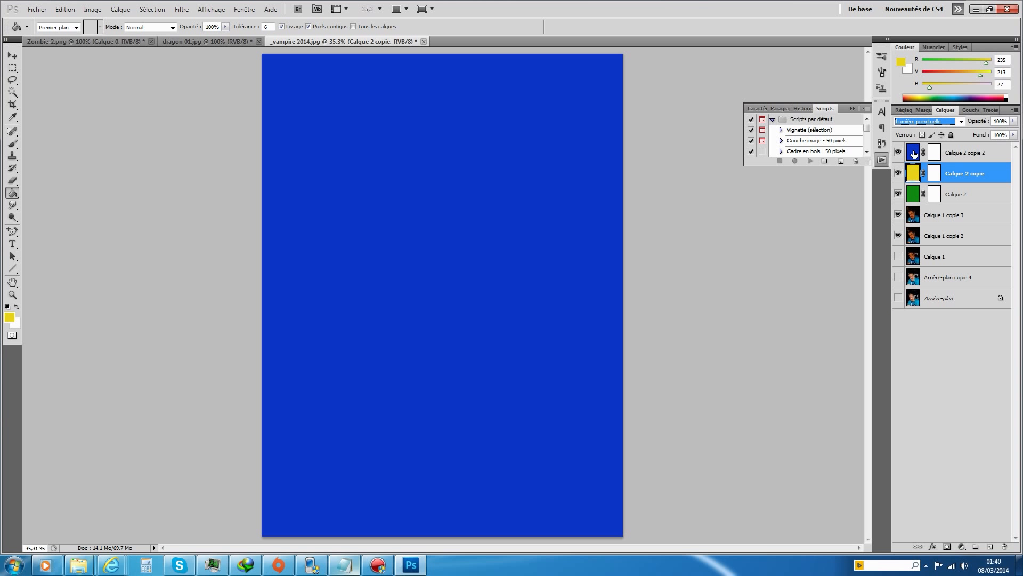
{"action": "left_click", "coordinate": [913, 153]}
{"action": "left_click", "coordinate": [958, 121]}
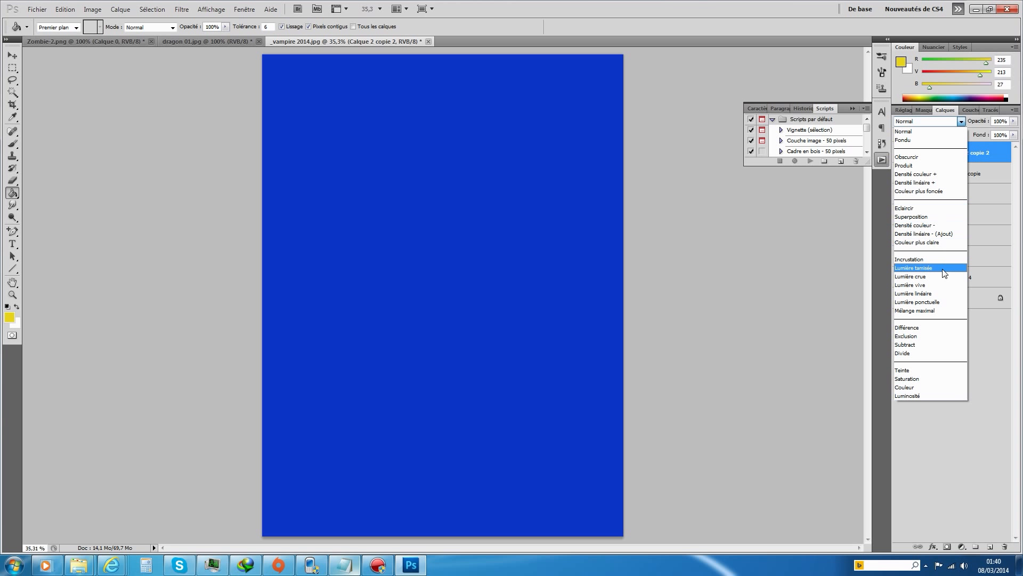
{"action": "left_click", "coordinate": [941, 302]}
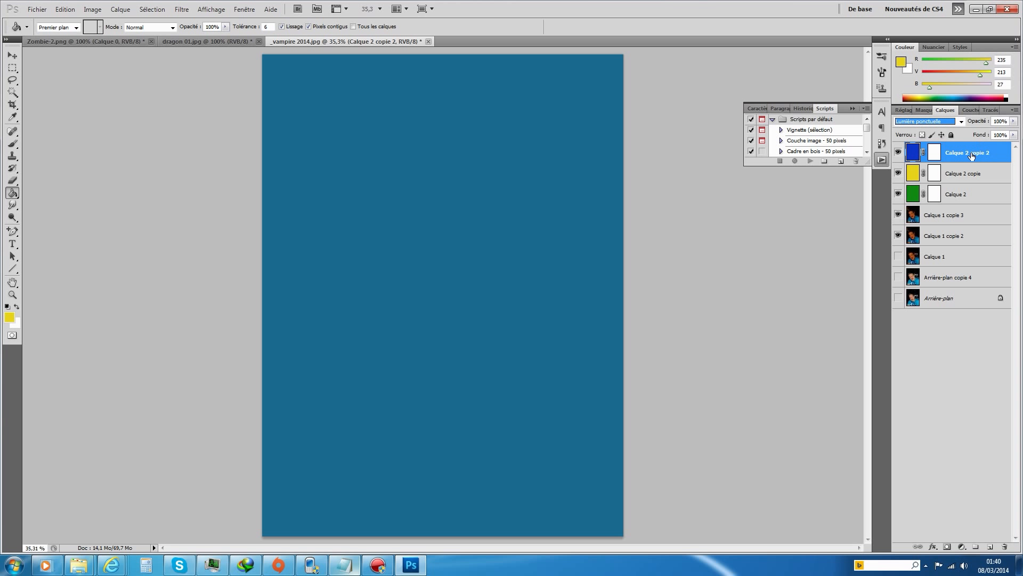
Hide the blue and yellow layers and apply the Nuages render filter to the green Calque 2 layer's mask
{"action": "left_click", "coordinate": [898, 154]}
{"action": "left_click", "coordinate": [898, 173]}
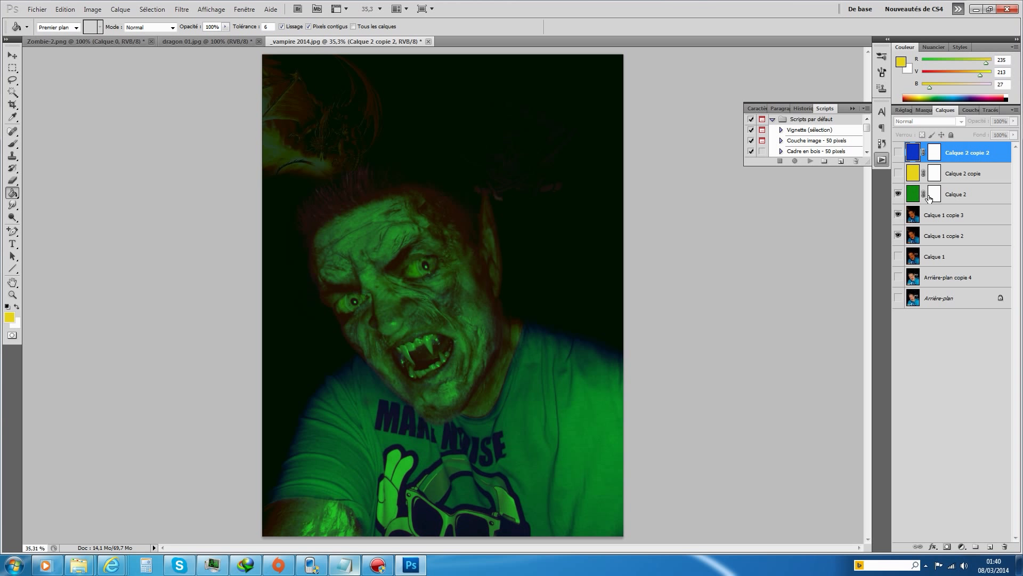
{"action": "left_click", "coordinate": [953, 197]}
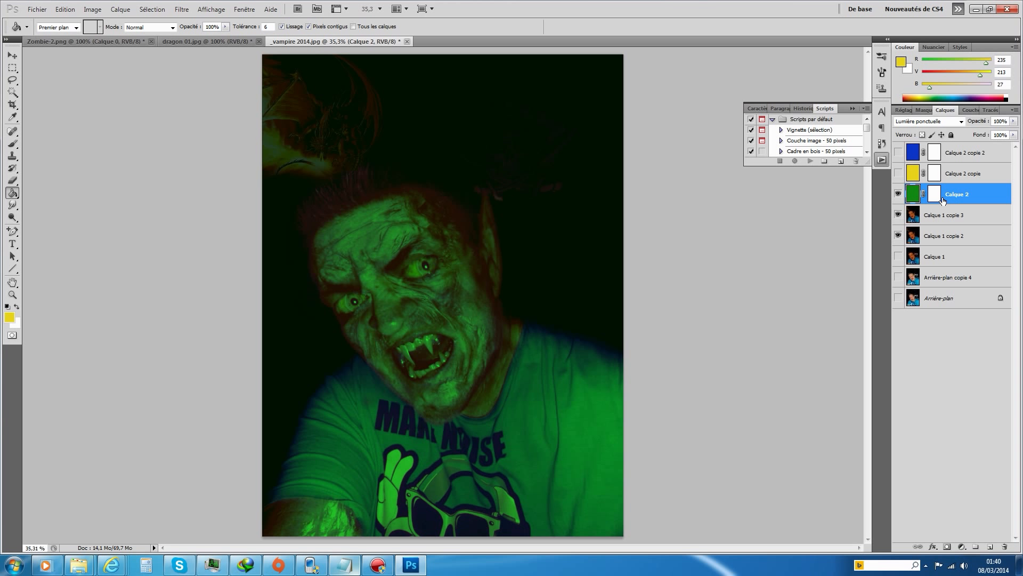
{"action": "left_click", "coordinate": [937, 195]}
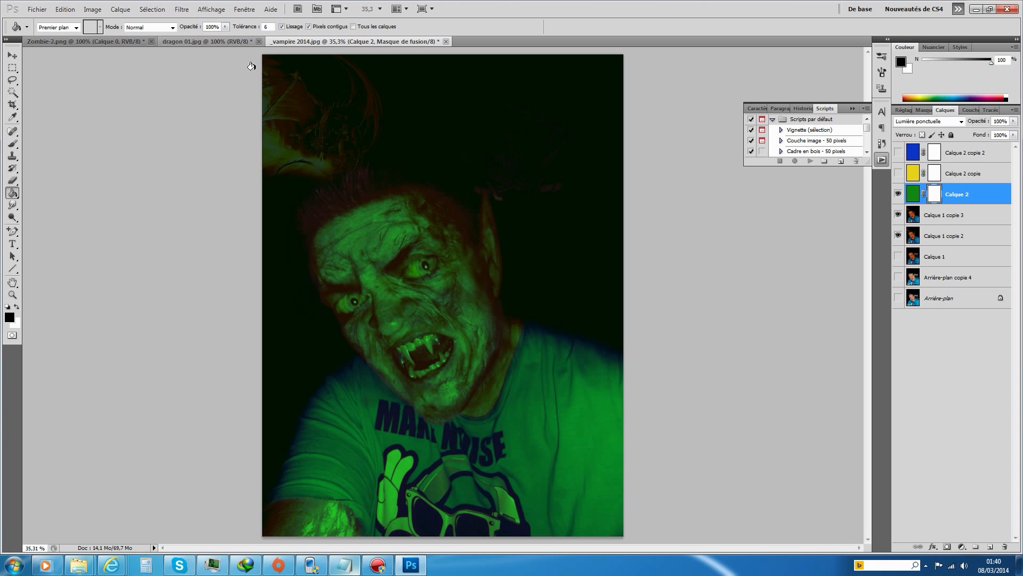
{"action": "left_click", "coordinate": [175, 9]}
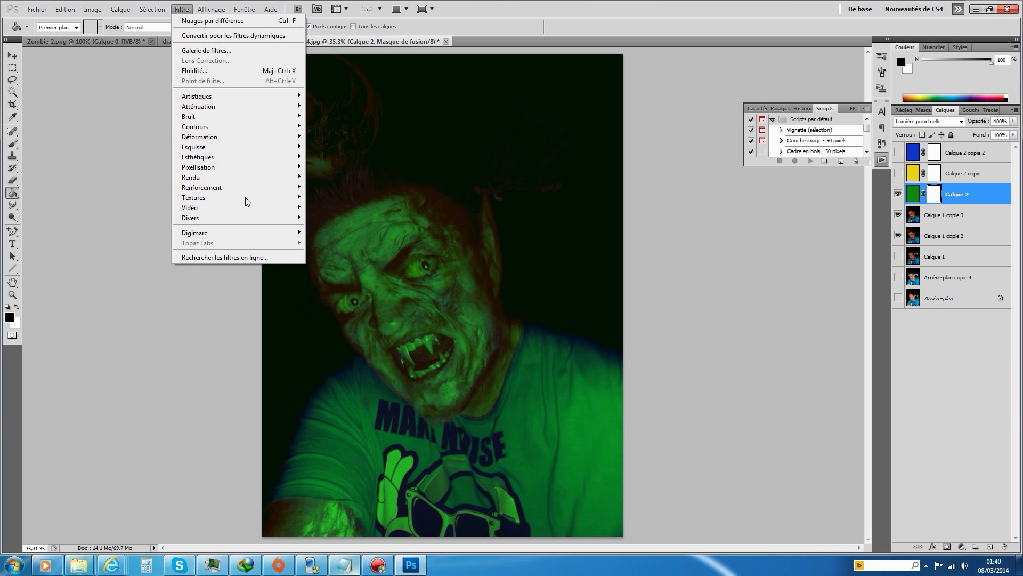
{"action": "mouse_move", "coordinate": [240, 178]}
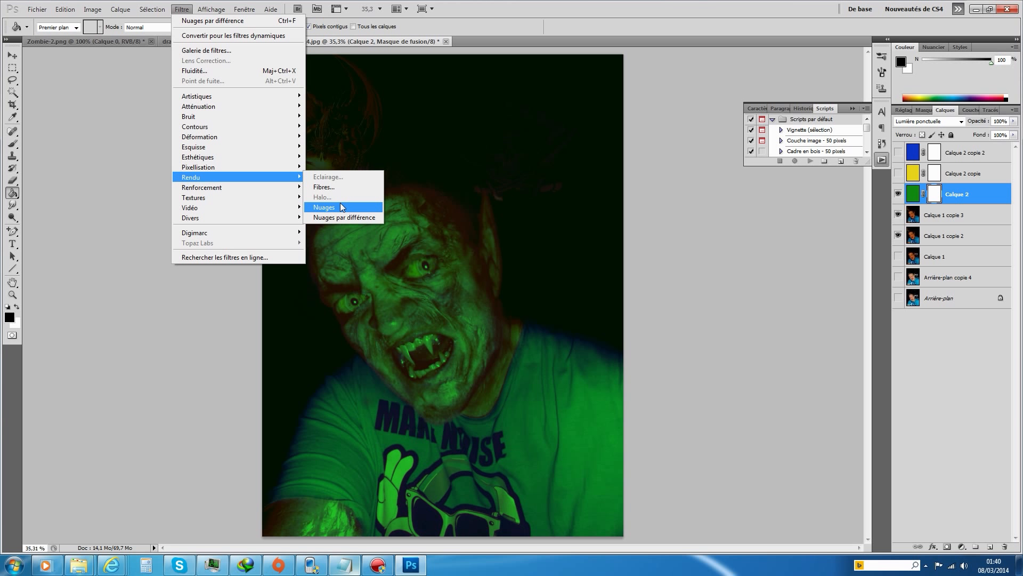
{"action": "left_click", "coordinate": [342, 207]}
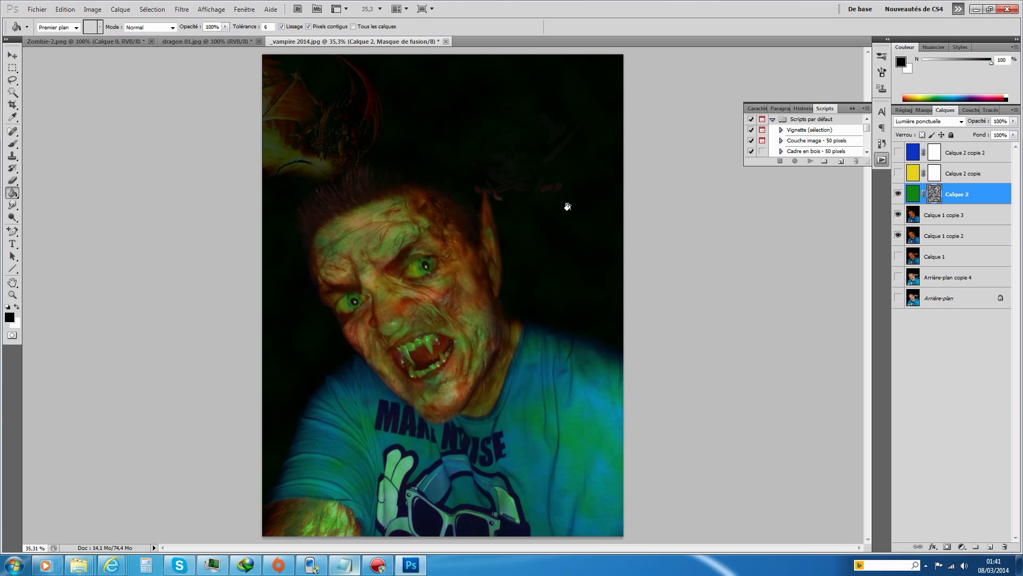
Show the yellow Calque 2 copie layer and apply the Nuages par différence filter to its mask
{"action": "left_click", "coordinate": [899, 174]}
{"action": "left_click", "coordinate": [935, 173]}
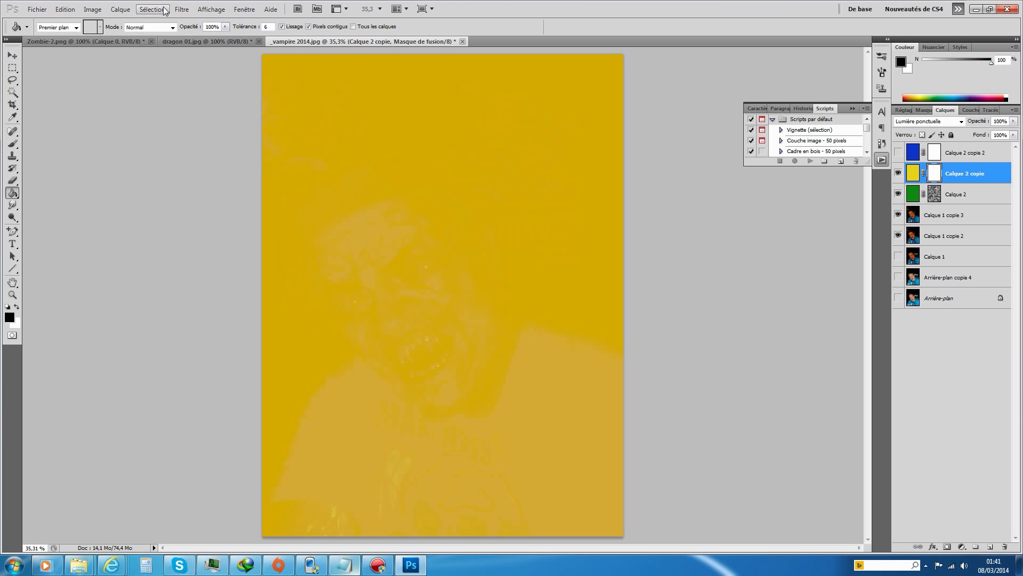
{"action": "left_click", "coordinate": [182, 10]}
{"action": "mouse_move", "coordinate": [259, 190]}
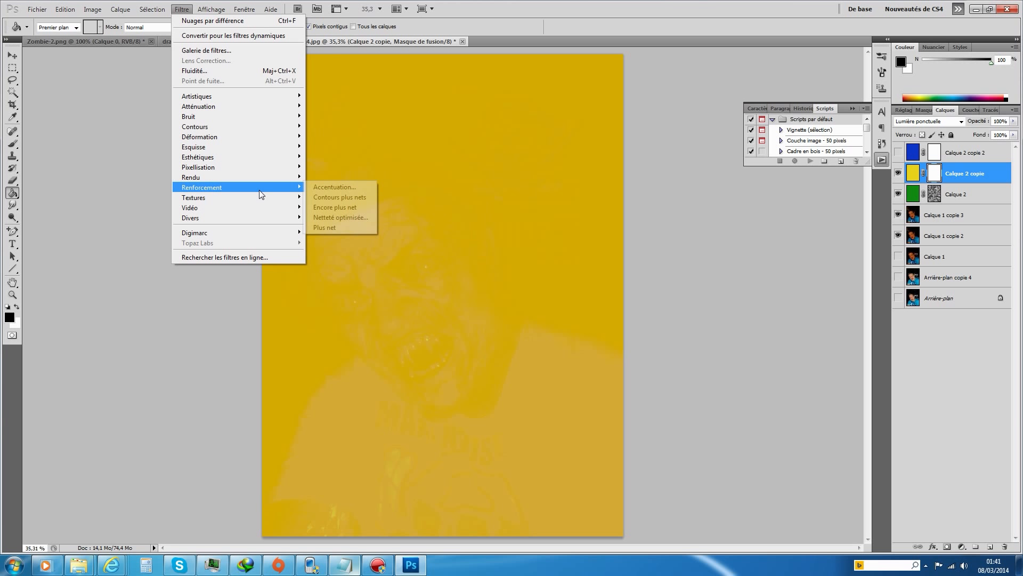
{"action": "left_click", "coordinate": [359, 216]}
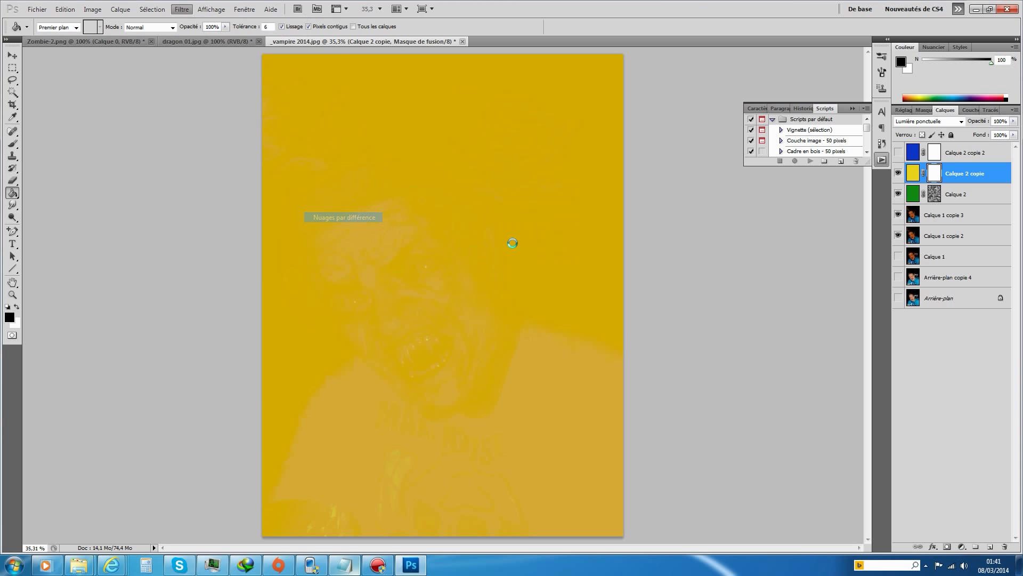
Show the blue Calque 2 copie 2 layer and render clouds on its layer mask
{"action": "left_click", "coordinate": [900, 153]}
{"action": "left_click", "coordinate": [937, 154]}
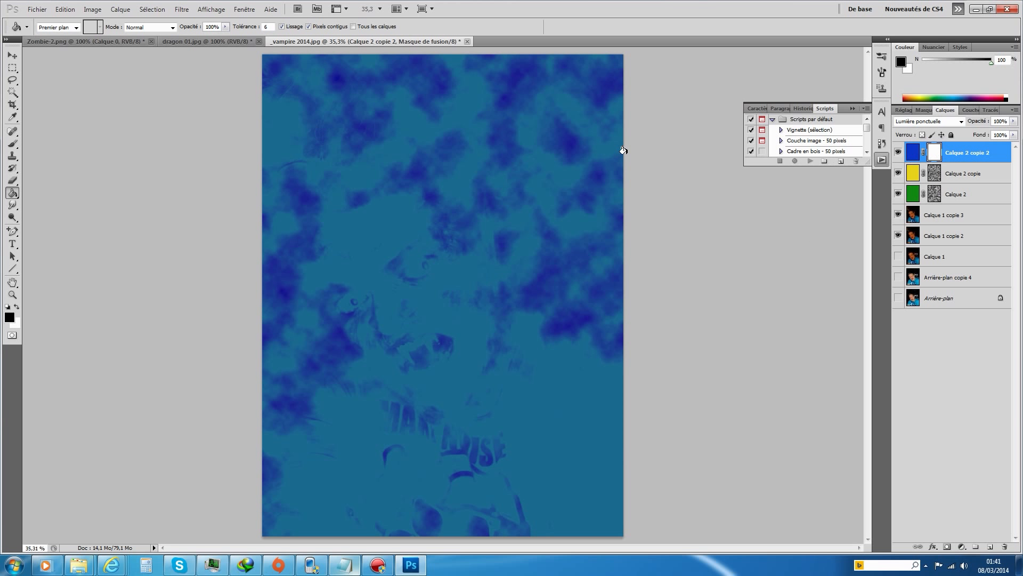
{"action": "left_click", "coordinate": [155, 10]}
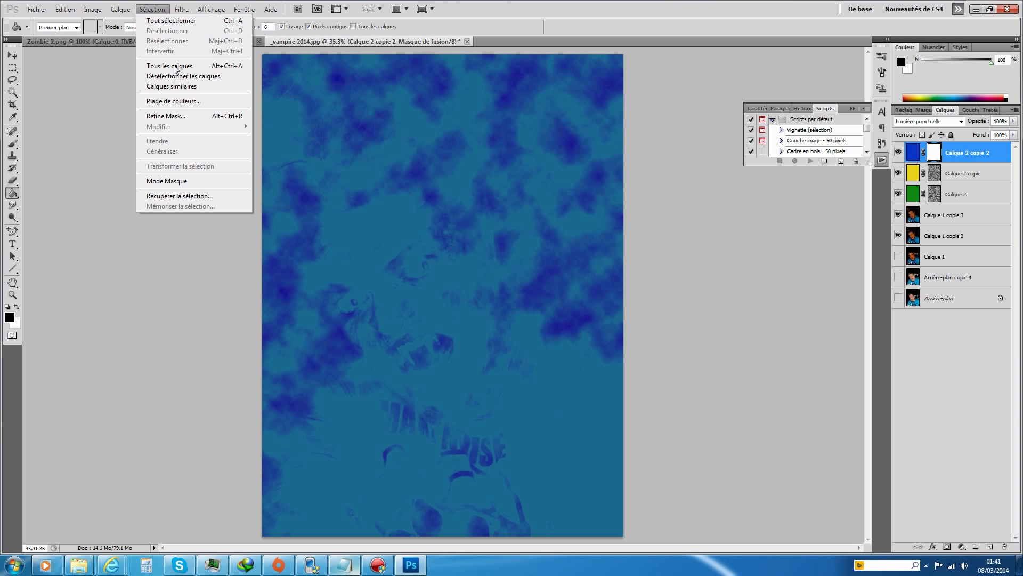
{"action": "mouse_move", "coordinate": [182, 9]}
{"action": "mouse_move", "coordinate": [228, 179]}
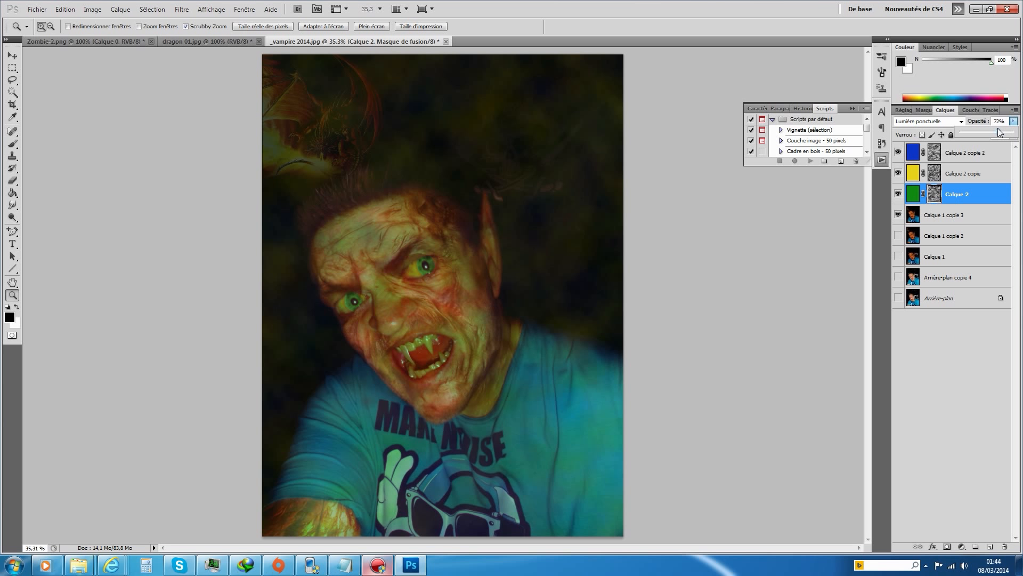
Merge the three coloured cloud layers into one, hiding Calque 1 copie 3 during the merge and showing it again
{"action": "left_click", "coordinate": [900, 216]}
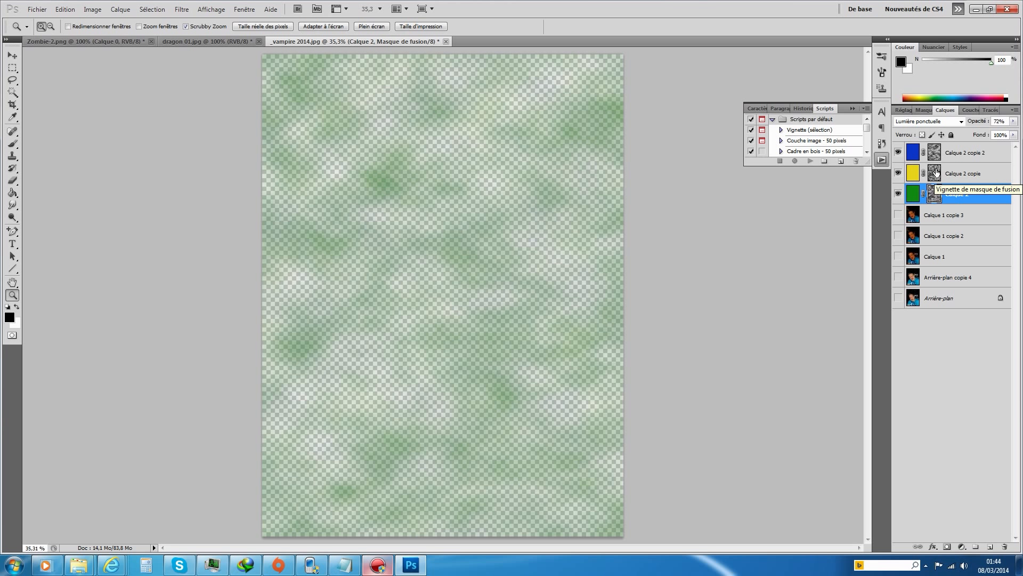
{"action": "left_click", "coordinate": [157, 10]}
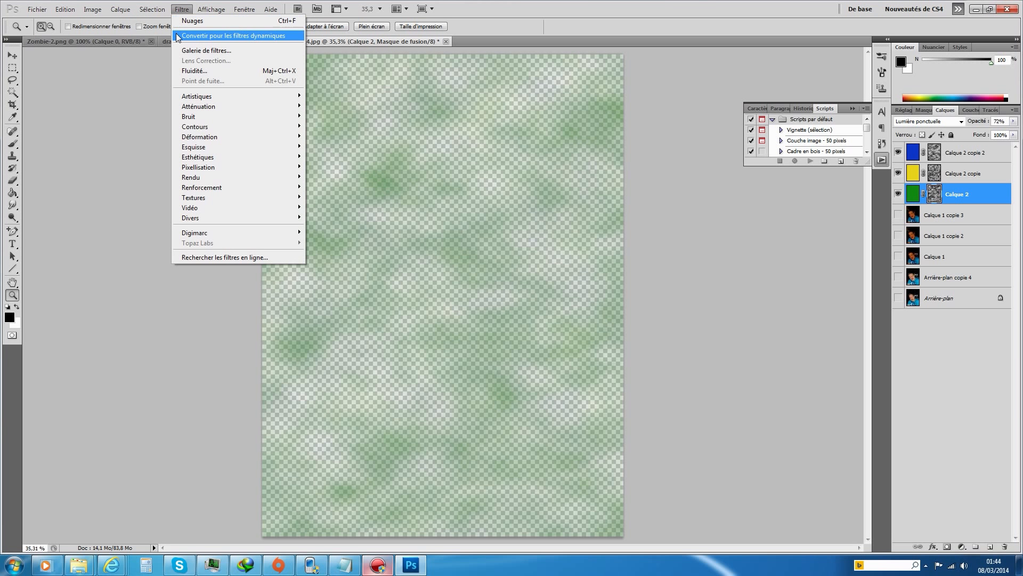
{"action": "mouse_move", "coordinate": [120, 9]}
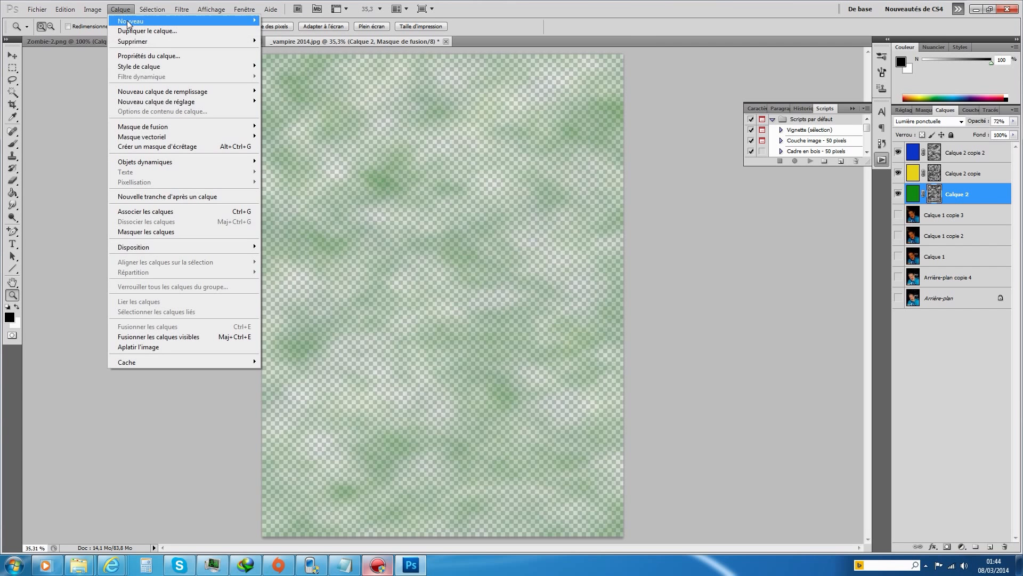
{"action": "left_click", "coordinate": [148, 336]}
{"action": "left_click", "coordinate": [898, 173]}
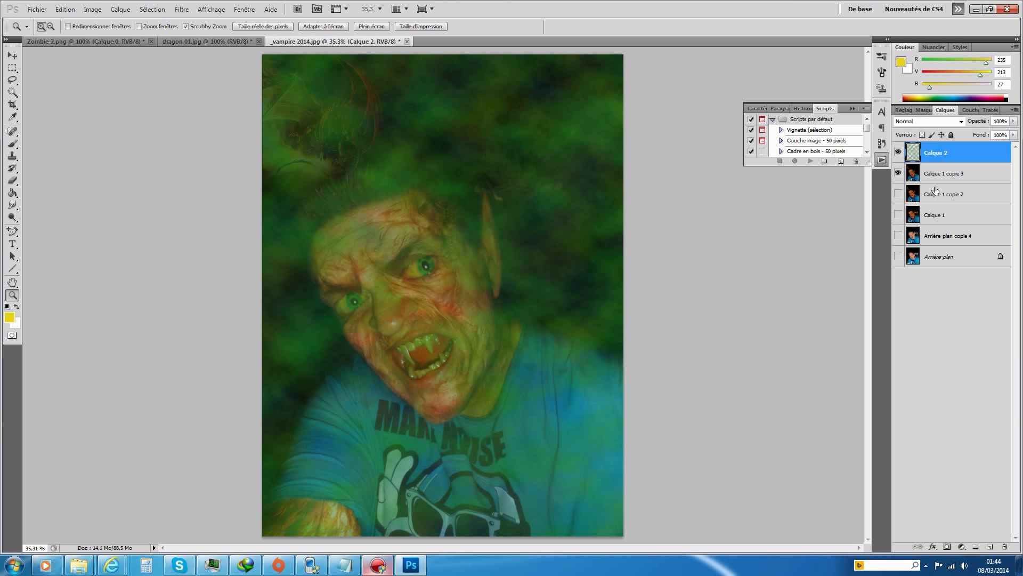
Add a layer mask to the merged Calque 2 layer and set the Brush to 349 px with 100% opacity and flow
{"action": "left_click", "coordinate": [947, 547]}
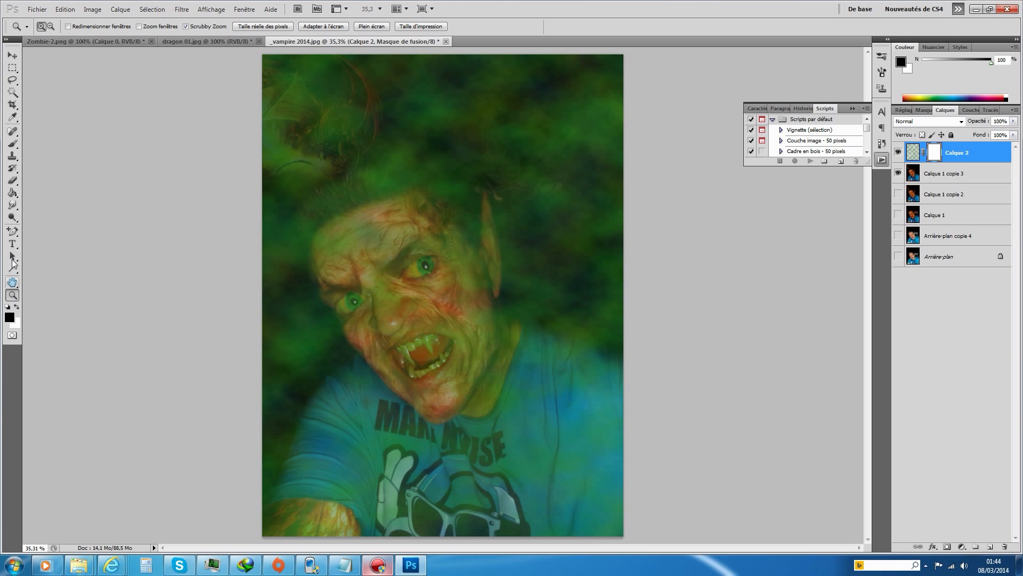
{"action": "left_click", "coordinate": [12, 143]}
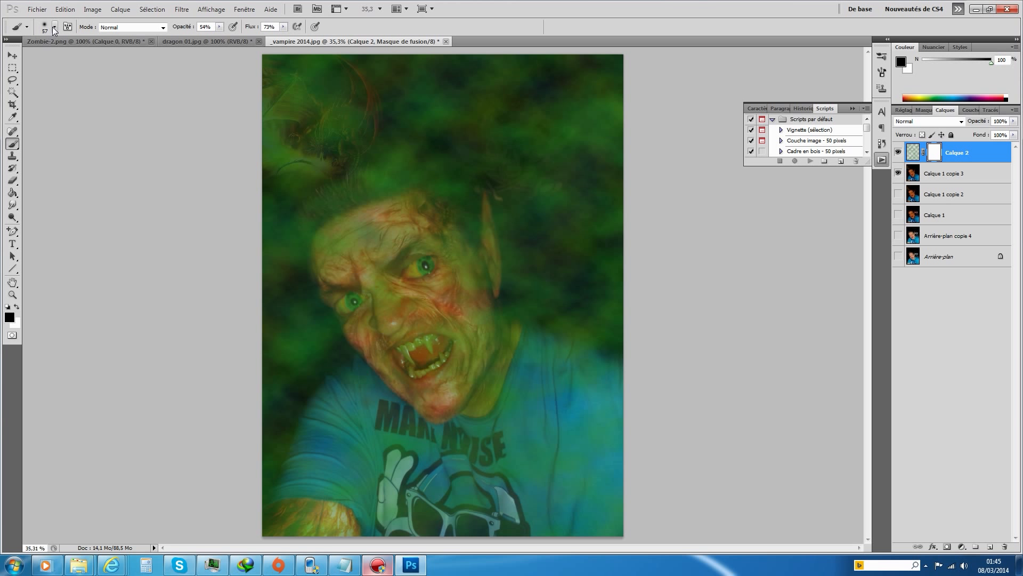
{"action": "left_click", "coordinate": [55, 29]}
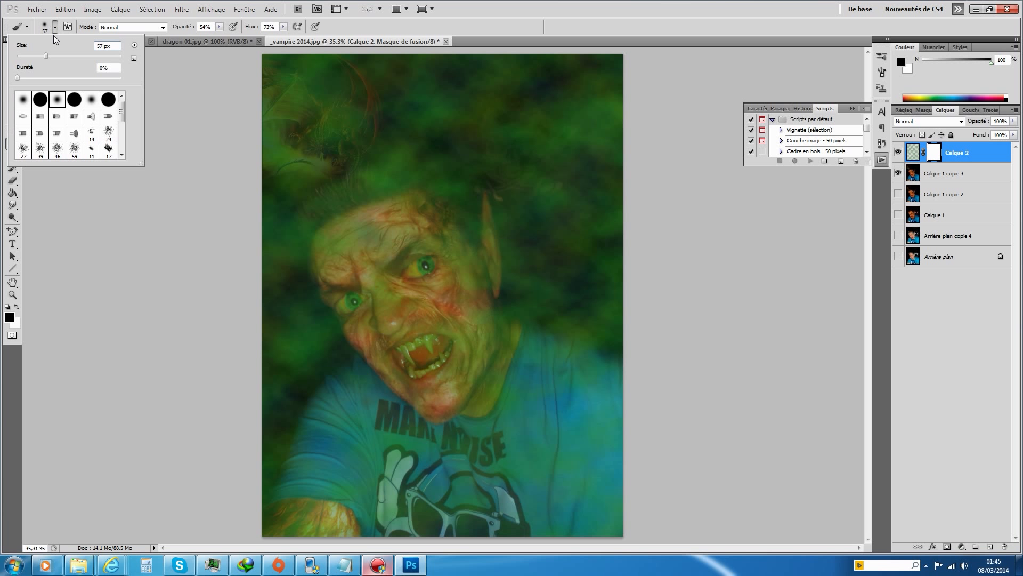
{"action": "left_click", "coordinate": [220, 26]}
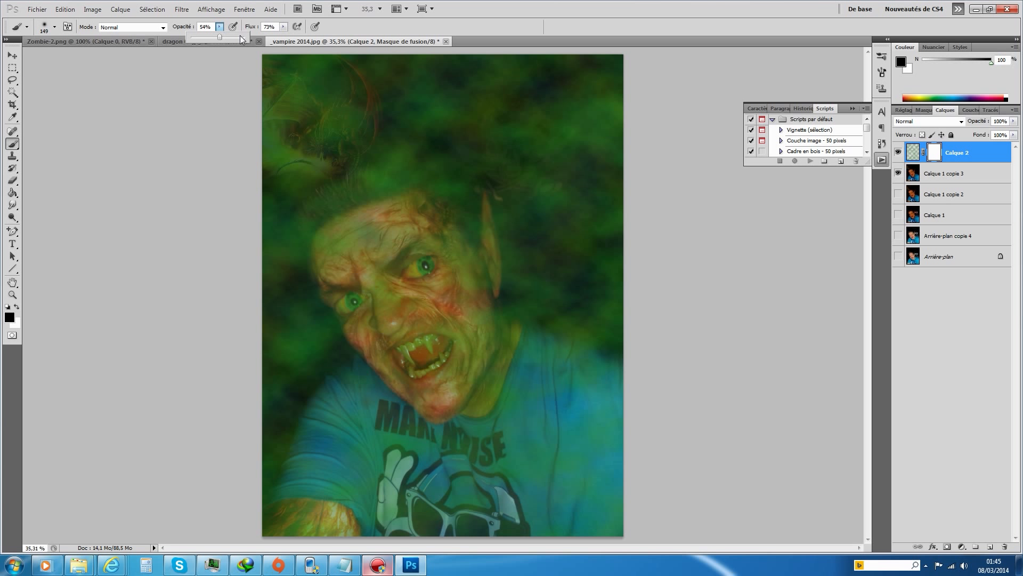
{"action": "left_click", "coordinate": [285, 28]}
{"action": "left_click", "coordinate": [284, 27]}
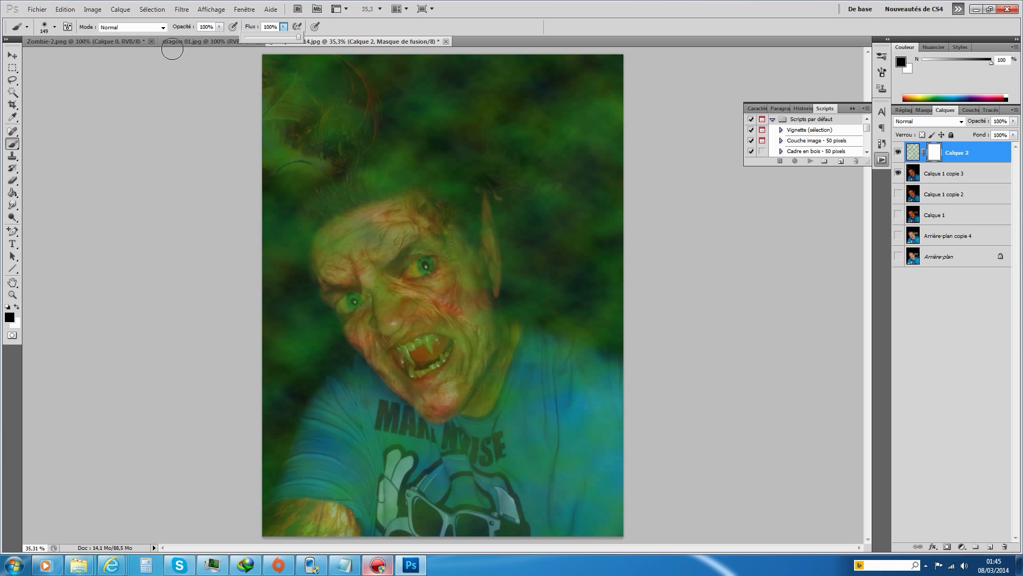
{"action": "left_click", "coordinate": [53, 27]}
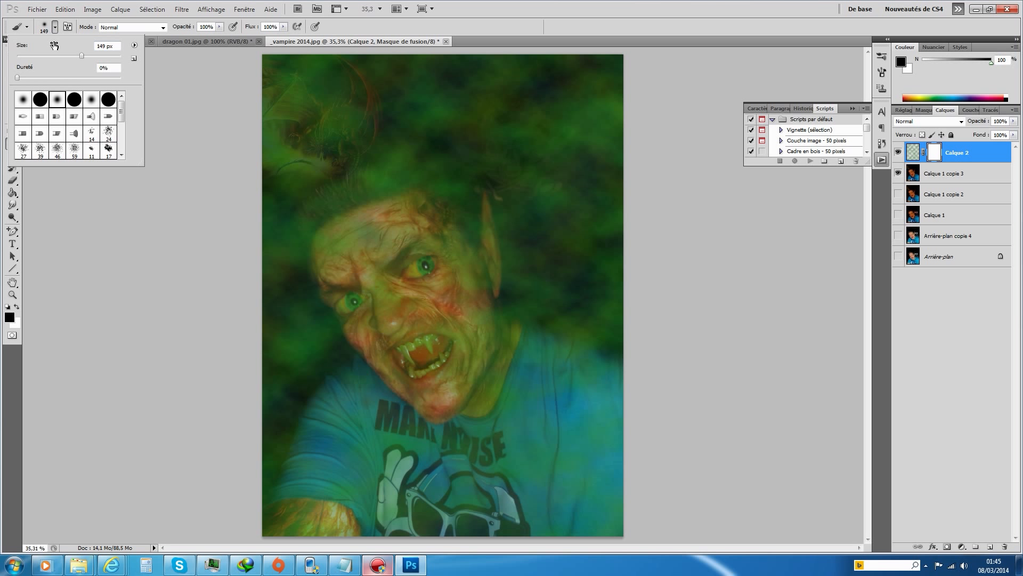
{"action": "left_click", "coordinate": [102, 56]}
Paint black on the Calque 2 mask over the dragon, face, shirt and dark upper background to clear the coloured clouds there
{"action": "mouse_move", "coordinate": [295, 109]}
{"action": "left_mouse_down"}
{"action": "mouse_move", "coordinate": [321, 123]}
{"action": "mouse_move", "coordinate": [268, 94]}
{"action": "mouse_move", "coordinate": [290, 100]}
{"action": "mouse_move", "coordinate": [317, 130]}
{"action": "mouse_move", "coordinate": [359, 94]}
{"action": "mouse_move", "coordinate": [353, 76]}
{"action": "mouse_move", "coordinate": [338, 166]}
{"action": "mouse_move", "coordinate": [319, 170]}
{"action": "mouse_move", "coordinate": [285, 157]}
{"action": "mouse_move", "coordinate": [371, 205]}
{"action": "mouse_move", "coordinate": [359, 197]}
{"action": "mouse_move", "coordinate": [310, 238]}
{"action": "mouse_move", "coordinate": [358, 317]}
{"action": "mouse_move", "coordinate": [439, 391]}
{"action": "mouse_move", "coordinate": [489, 366]}
{"action": "mouse_move", "coordinate": [414, 215]}
{"action": "mouse_move", "coordinate": [432, 220]}
{"action": "mouse_move", "coordinate": [454, 298]}
{"action": "mouse_move", "coordinate": [458, 246]}
{"action": "mouse_move", "coordinate": [472, 237]}
{"action": "mouse_move", "coordinate": [485, 181]}
{"action": "mouse_move", "coordinate": [473, 155]}
{"action": "mouse_move", "coordinate": [508, 161]}
{"action": "mouse_move", "coordinate": [509, 178]}
{"action": "mouse_move", "coordinate": [529, 164]}
{"action": "mouse_move", "coordinate": [487, 140]}
{"action": "mouse_move", "coordinate": [457, 169]}
{"action": "mouse_move", "coordinate": [537, 184]}
{"action": "mouse_move", "coordinate": [501, 178]}
{"action": "mouse_move", "coordinate": [546, 171]}
{"action": "mouse_move", "coordinate": [502, 157]}
{"action": "mouse_move", "coordinate": [551, 133]}
{"action": "mouse_move", "coordinate": [570, 166]}
{"action": "mouse_move", "coordinate": [576, 124]}
{"action": "mouse_move", "coordinate": [557, 193]}
{"action": "mouse_move", "coordinate": [542, 193]}
{"action": "mouse_move", "coordinate": [525, 130]}
{"action": "mouse_move", "coordinate": [449, 127]}
{"action": "mouse_move", "coordinate": [549, 133]}
{"action": "mouse_move", "coordinate": [514, 204]}
{"action": "mouse_move", "coordinate": [502, 219]}
{"action": "mouse_move", "coordinate": [491, 210]}
{"action": "mouse_move", "coordinate": [488, 310]}
{"action": "mouse_move", "coordinate": [443, 198]}
{"action": "mouse_move", "coordinate": [392, 177]}
{"action": "mouse_move", "coordinate": [343, 205]}
{"action": "mouse_move", "coordinate": [409, 246]}
{"action": "mouse_move", "coordinate": [351, 242]}
{"action": "mouse_move", "coordinate": [382, 407]}
{"action": "mouse_move", "coordinate": [381, 382]}
{"action": "mouse_move", "coordinate": [342, 409]}
{"action": "mouse_move", "coordinate": [304, 541]}
{"action": "mouse_move", "coordinate": [310, 488]}
{"action": "mouse_move", "coordinate": [373, 410]}
{"action": "mouse_move", "coordinate": [355, 522]}
{"action": "mouse_move", "coordinate": [384, 501]}
{"action": "mouse_move", "coordinate": [464, 536]}
{"action": "mouse_move", "coordinate": [519, 458]}
{"action": "mouse_move", "coordinate": [501, 368]}
{"action": "mouse_move", "coordinate": [607, 398]}
{"action": "mouse_move", "coordinate": [559, 349]}
{"action": "mouse_move", "coordinate": [525, 341]}
{"action": "mouse_move", "coordinate": [613, 384]}
{"action": "mouse_move", "coordinate": [575, 371]}
{"action": "mouse_move", "coordinate": [599, 530]}
{"action": "mouse_move", "coordinate": [483, 432]}
{"action": "mouse_move", "coordinate": [571, 426]}
{"action": "mouse_move", "coordinate": [527, 454]}
{"action": "left_mouse_up"}
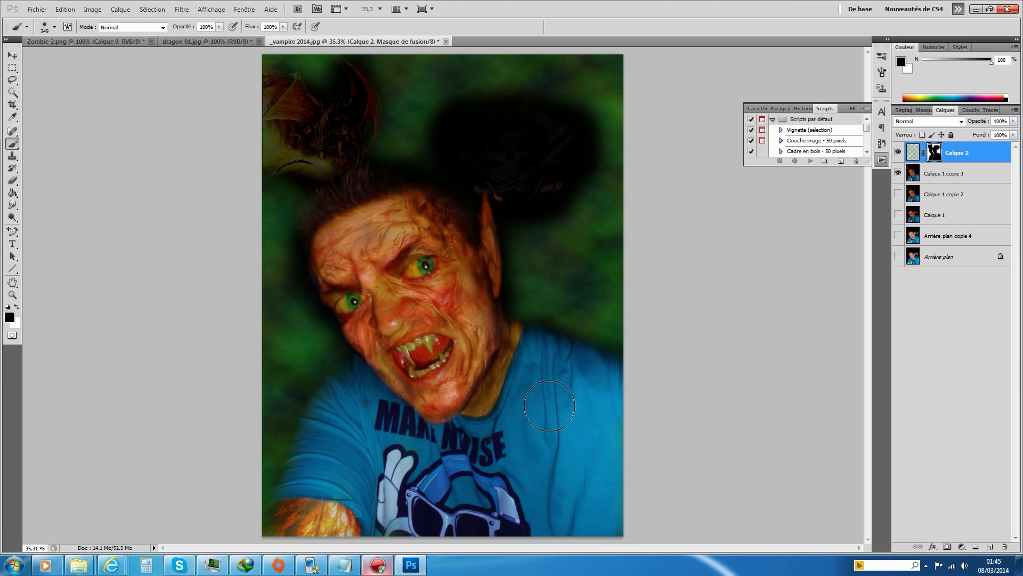
{"action": "left_click_drag", "start_coordinate": [462, 320], "coordinate": [424, 238]}
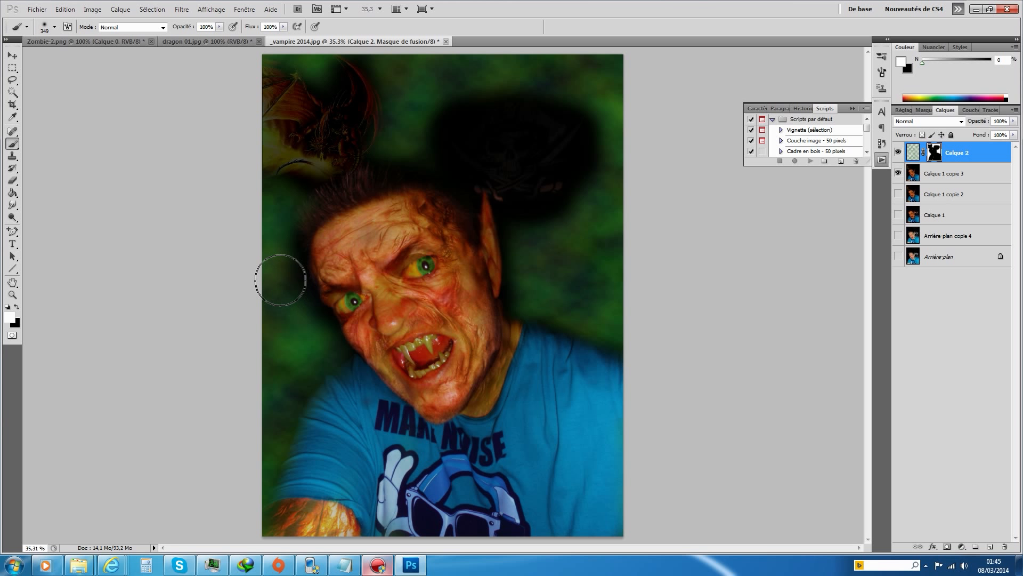
{"action": "key", "text": "ctrl+BackSpace"}
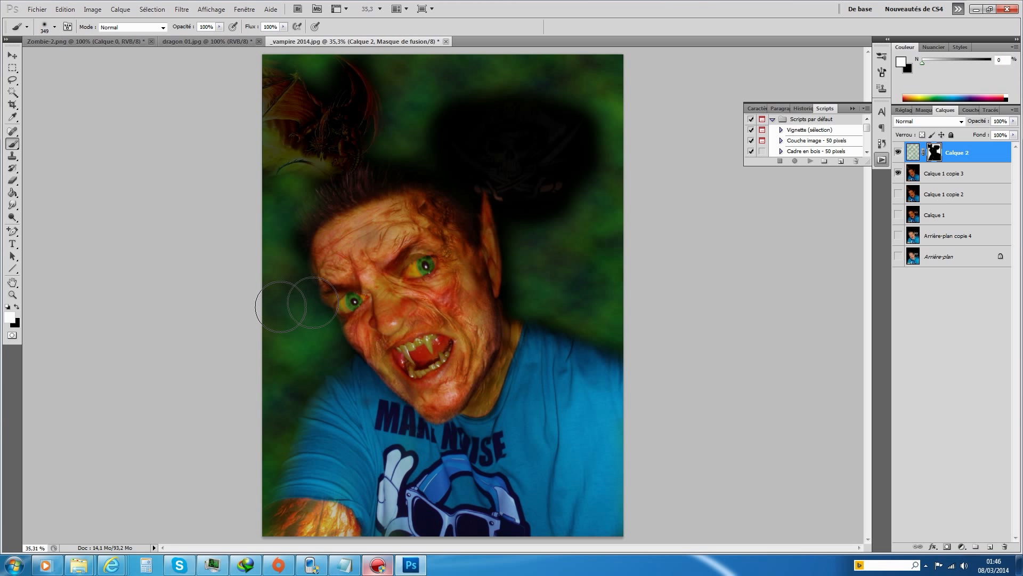
Paint white on the Calque 2 mask around the dark upper-background patch and dragon, using 31% opacity and 28% flow for the Brush
{"action": "mouse_move", "coordinate": [617, 326]}
{"action": "left_mouse_down"}
{"action": "mouse_move", "coordinate": [525, 294]}
{"action": "mouse_move", "coordinate": [523, 231]}
{"action": "mouse_move", "coordinate": [568, 236]}
{"action": "mouse_move", "coordinate": [603, 221]}
{"action": "left_mouse_up"}
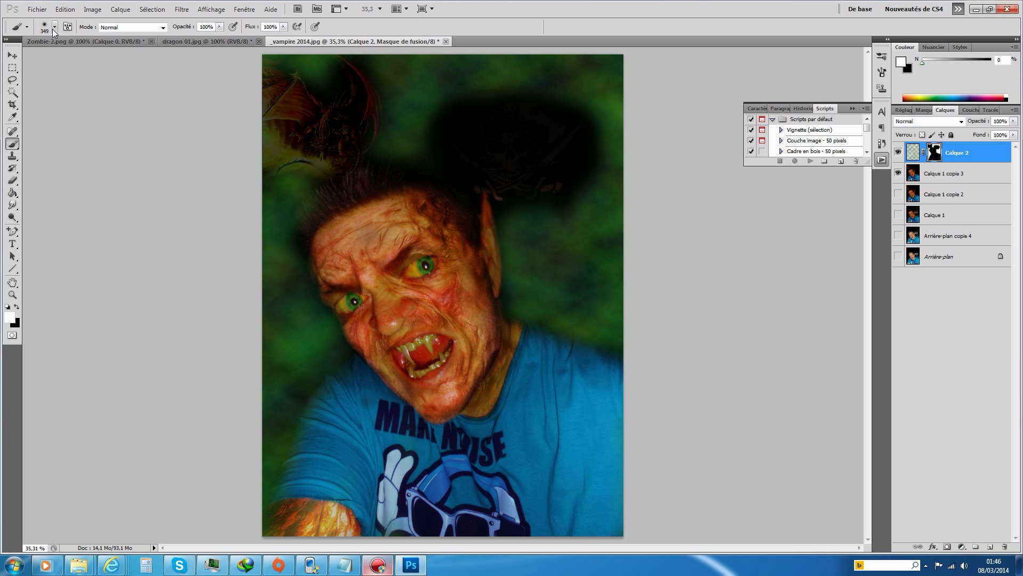
{"action": "left_click", "coordinate": [220, 29]}
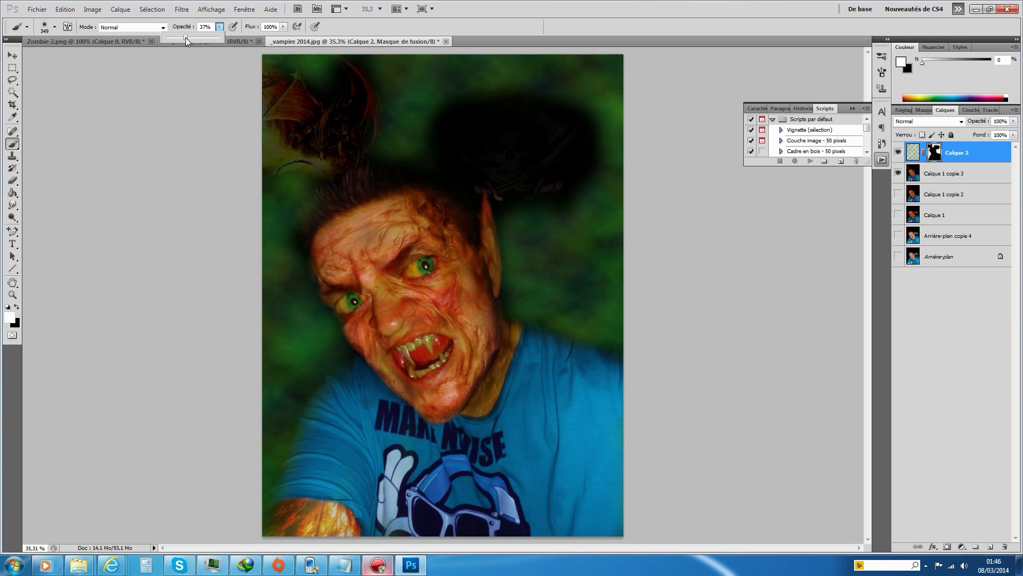
{"action": "left_click", "coordinate": [284, 27]}
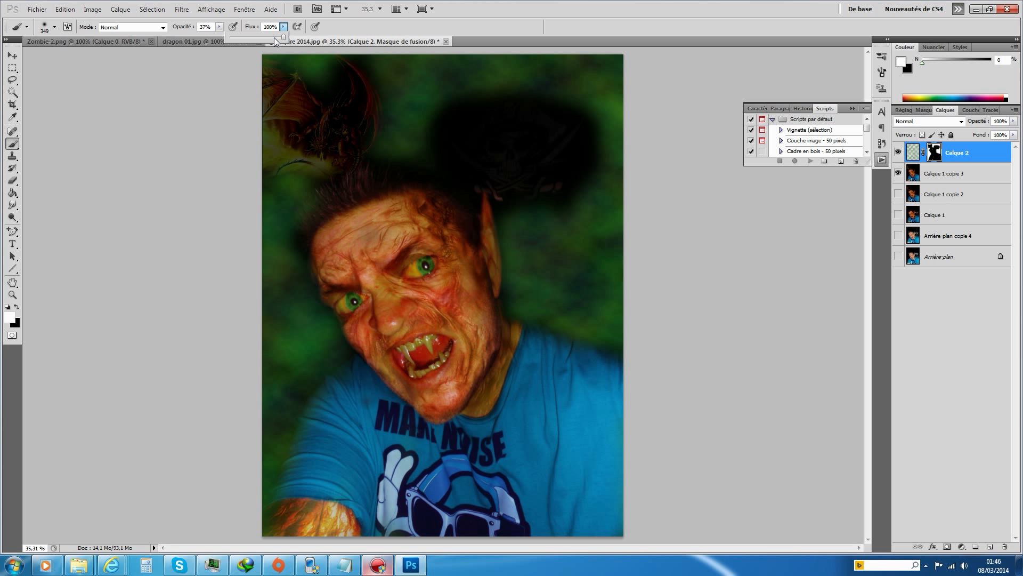
{"action": "left_click", "coordinate": [220, 27]}
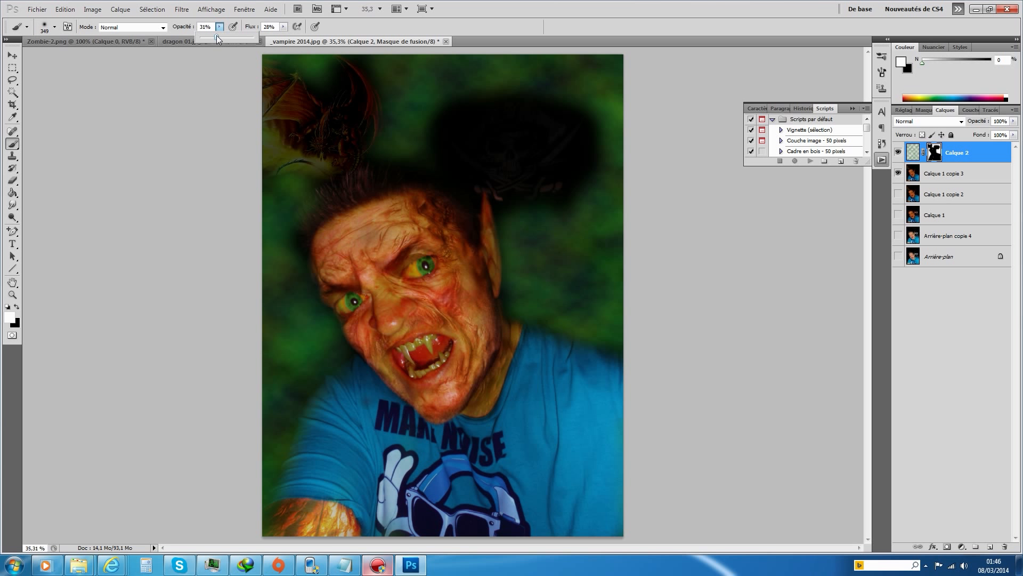
{"action": "left_click", "coordinate": [449, 107]}
{"action": "mouse_move", "coordinate": [455, 121]}
{"action": "left_mouse_down"}
{"action": "mouse_move", "coordinate": [435, 134]}
{"action": "mouse_move", "coordinate": [448, 171]}
{"action": "mouse_move", "coordinate": [472, 182]}
{"action": "mouse_move", "coordinate": [515, 138]}
{"action": "mouse_move", "coordinate": [553, 140]}
{"action": "mouse_move", "coordinate": [458, 107]}
{"action": "mouse_move", "coordinate": [482, 91]}
{"action": "mouse_move", "coordinate": [557, 84]}
{"action": "mouse_move", "coordinate": [578, 107]}
{"action": "mouse_move", "coordinate": [482, 116]}
{"action": "mouse_move", "coordinate": [530, 138]}
{"action": "mouse_move", "coordinate": [505, 173]}
{"action": "mouse_move", "coordinate": [590, 149]}
{"action": "mouse_move", "coordinate": [611, 166]}
{"action": "mouse_move", "coordinate": [571, 178]}
{"action": "mouse_move", "coordinate": [580, 193]}
{"action": "mouse_move", "coordinate": [558, 196]}
{"action": "mouse_move", "coordinate": [542, 183]}
{"action": "mouse_move", "coordinate": [589, 200]}
{"action": "mouse_move", "coordinate": [560, 216]}
{"action": "mouse_move", "coordinate": [510, 212]}
{"action": "mouse_move", "coordinate": [539, 209]}
{"action": "mouse_move", "coordinate": [521, 158]}
{"action": "mouse_move", "coordinate": [579, 109]}
{"action": "mouse_move", "coordinate": [567, 105]}
{"action": "mouse_move", "coordinate": [557, 113]}
{"action": "mouse_move", "coordinate": [599, 118]}
{"action": "mouse_move", "coordinate": [585, 151]}
{"action": "mouse_move", "coordinate": [574, 141]}
{"action": "mouse_move", "coordinate": [586, 93]}
{"action": "mouse_move", "coordinate": [468, 102]}
{"action": "mouse_move", "coordinate": [465, 113]}
{"action": "mouse_move", "coordinate": [516, 85]}
{"action": "mouse_move", "coordinate": [497, 88]}
{"action": "mouse_move", "coordinate": [437, 146]}
{"action": "mouse_move", "coordinate": [511, 153]}
{"action": "mouse_move", "coordinate": [478, 184]}
{"action": "mouse_move", "coordinate": [509, 189]}
{"action": "mouse_move", "coordinate": [564, 192]}
{"action": "mouse_move", "coordinate": [562, 175]}
{"action": "mouse_move", "coordinate": [596, 181]}
{"action": "mouse_move", "coordinate": [597, 157]}
{"action": "left_mouse_up"}
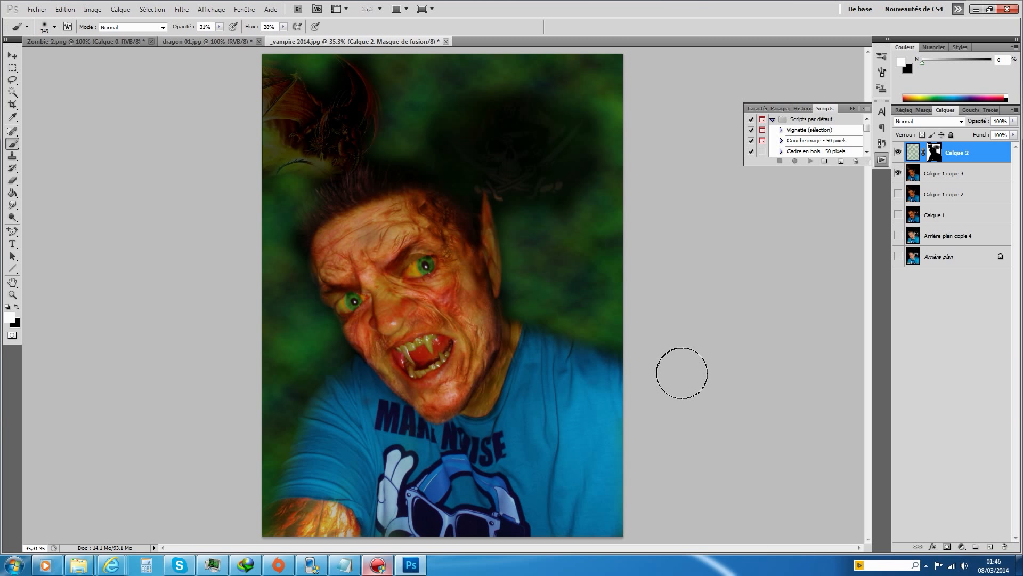
{"action": "left_click_drag", "start_coordinate": [334, 83], "coordinate": [326, 82]}
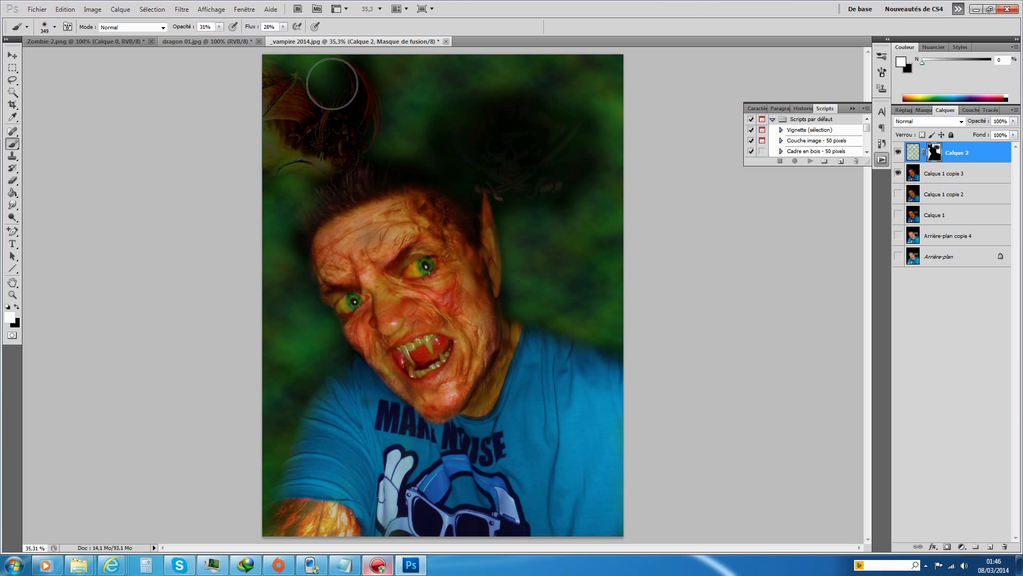
{"action": "left_click_drag", "start_coordinate": [368, 75], "coordinate": [357, 64]}
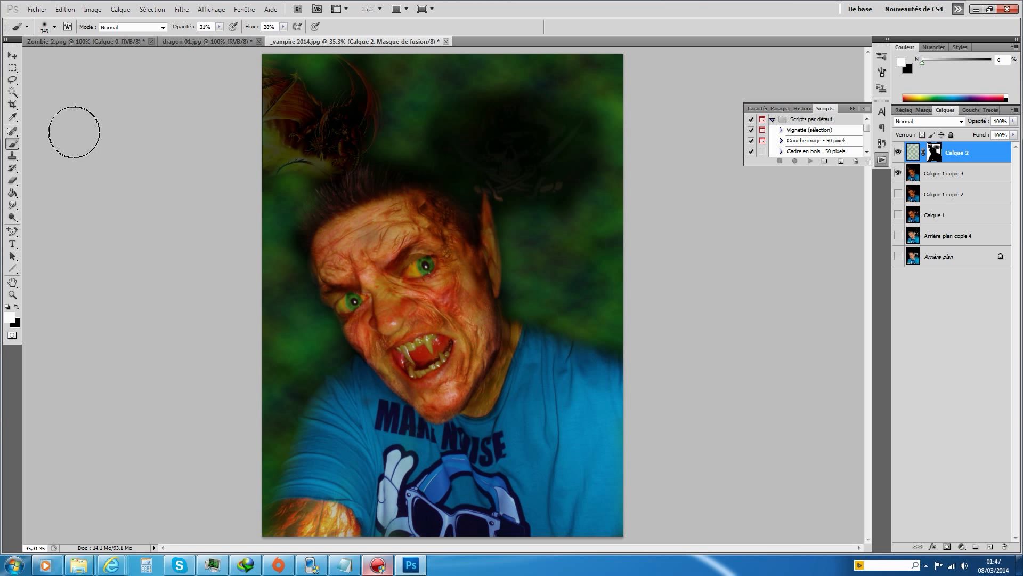
Blend the edges of the dark upper-background patch on the mask with white, using Brush sizes of 67, 97 and 195 px
{"action": "left_click", "coordinate": [54, 27]}
{"action": "left_click", "coordinate": [52, 55]}
{"action": "left_click", "coordinate": [448, 163]}
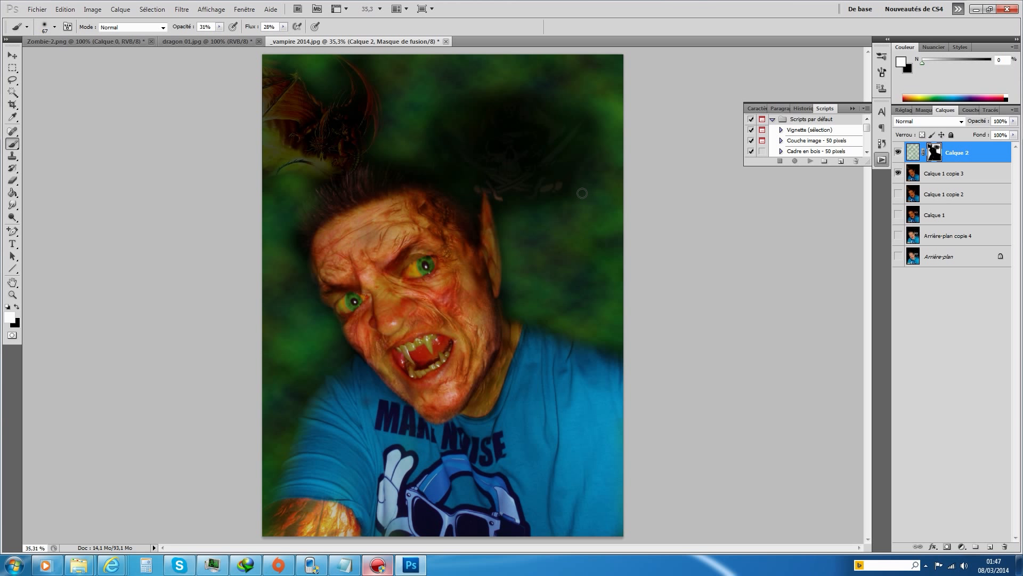
{"action": "left_click", "coordinate": [55, 27]}
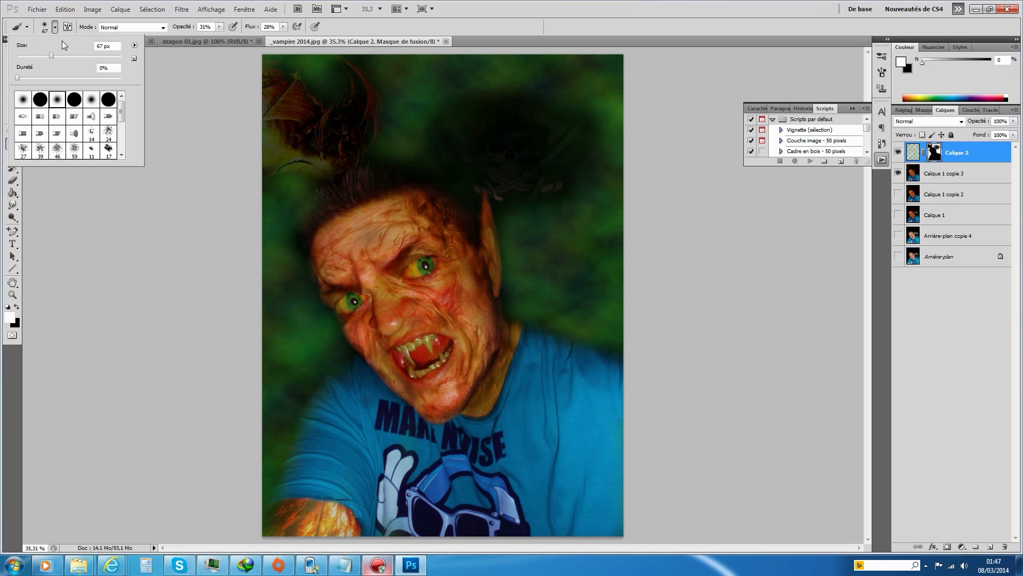
{"action": "left_click", "coordinate": [66, 56]}
{"action": "left_click", "coordinate": [579, 162]}
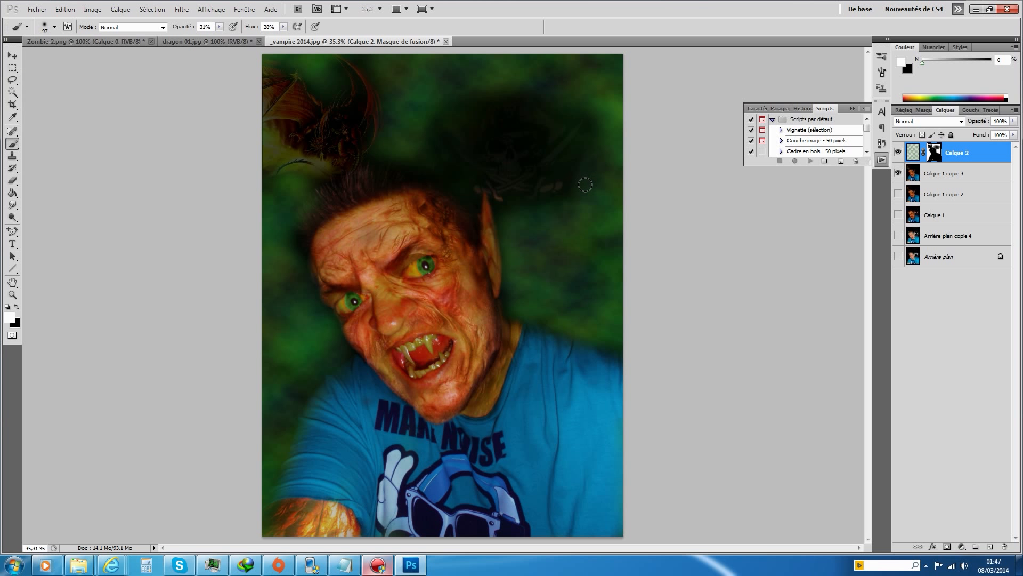
{"action": "left_click_drag", "start_coordinate": [582, 198], "coordinate": [571, 196]}
{"action": "left_click", "coordinate": [55, 27]}
{"action": "left_click", "coordinate": [90, 55]}
{"action": "left_click", "coordinate": [568, 176]}
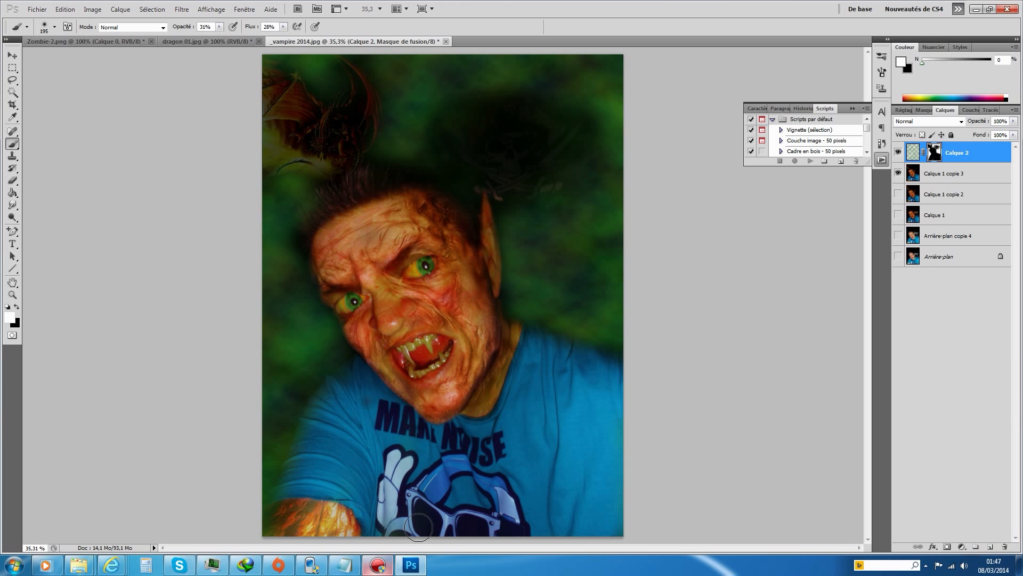
{"action": "left_click", "coordinate": [15, 306]}
{"action": "key", "text": "alt+BackSpace"}
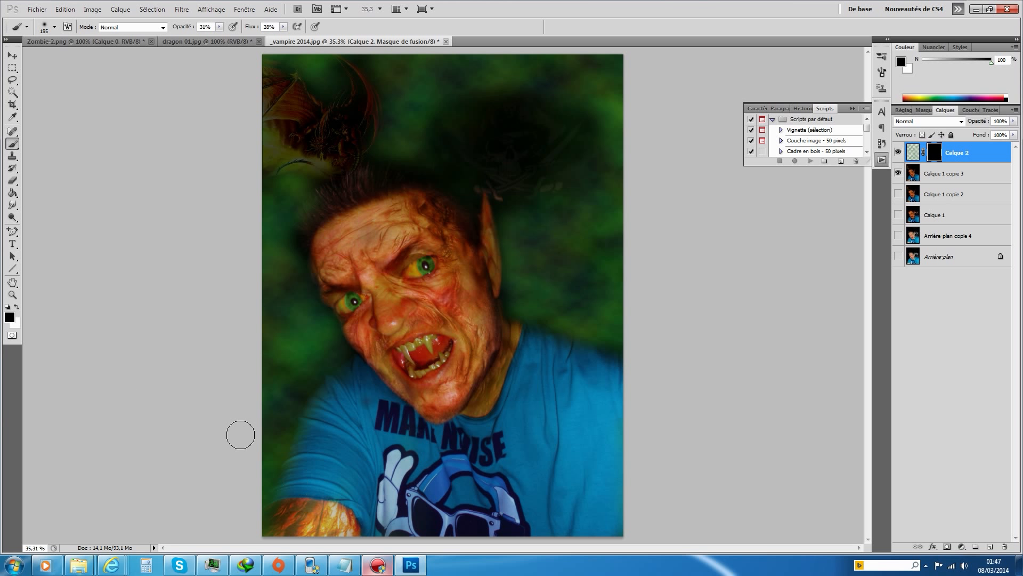
{"action": "left_click", "coordinate": [16, 307]}
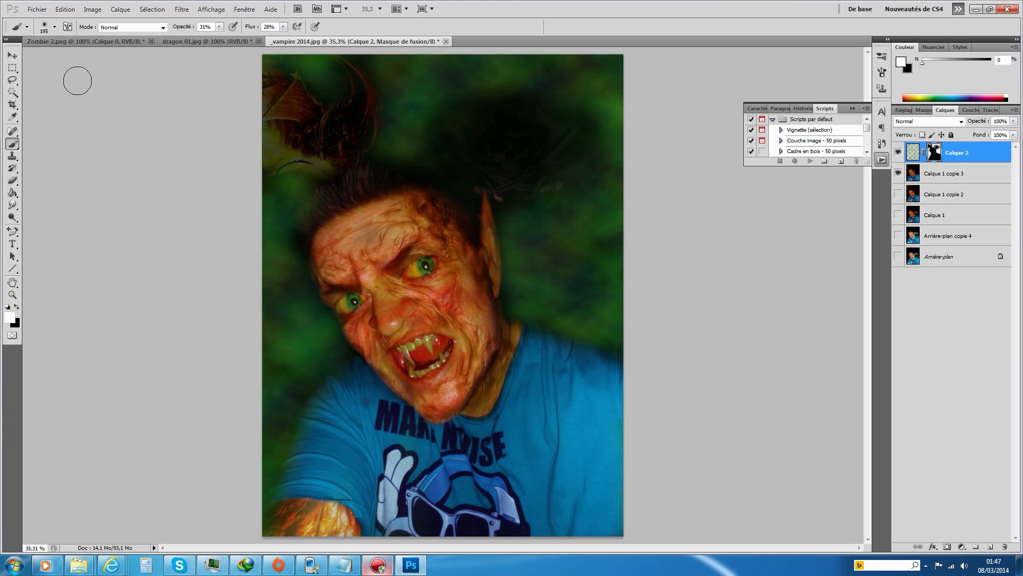
Set the Brush to 764 px, 16% opacity and 17% flow and paint white on the mask over the shirt
{"action": "left_click", "coordinate": [56, 30]}
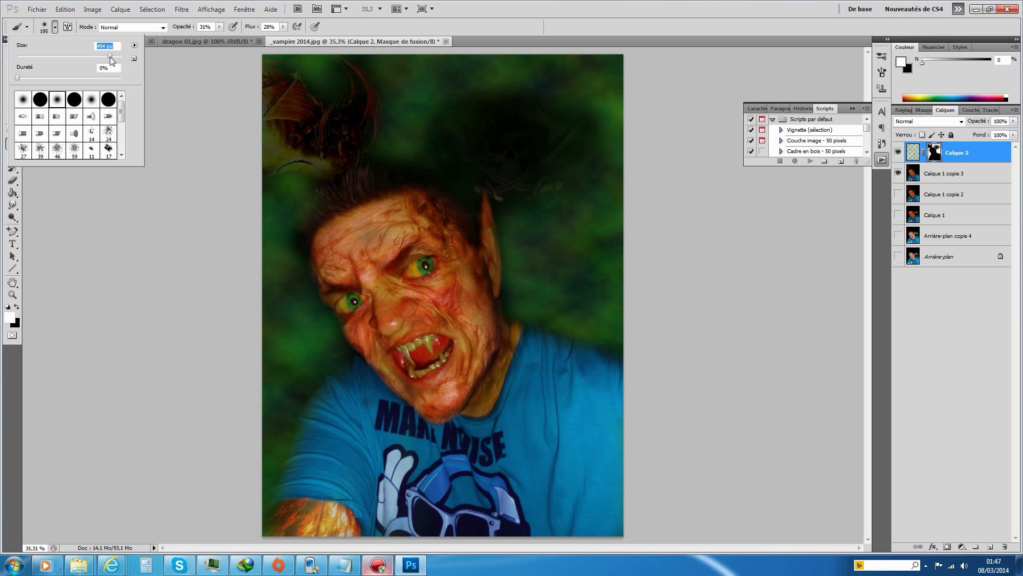
{"action": "left_click", "coordinate": [113, 57]}
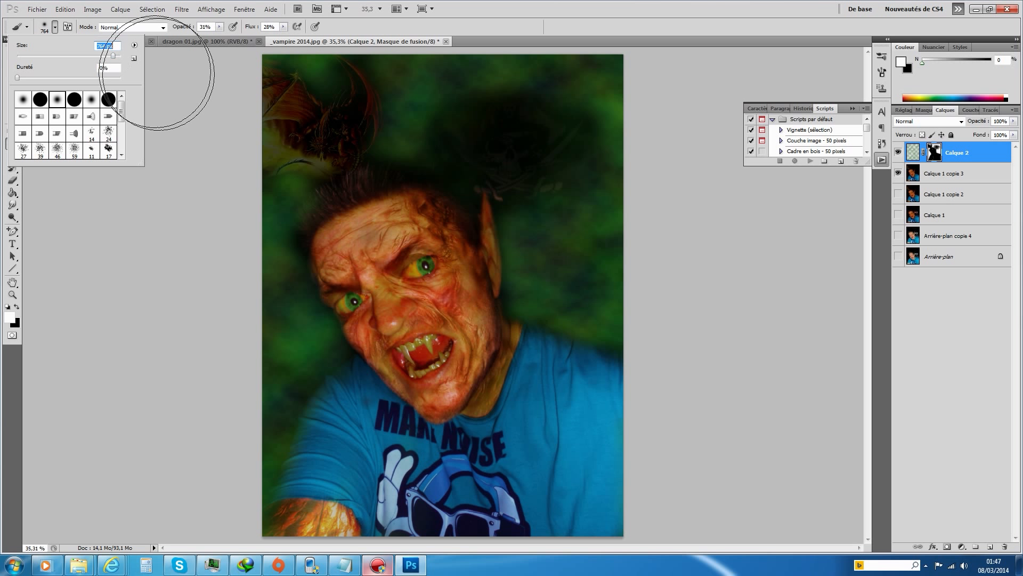
{"action": "left_click", "coordinate": [219, 27]}
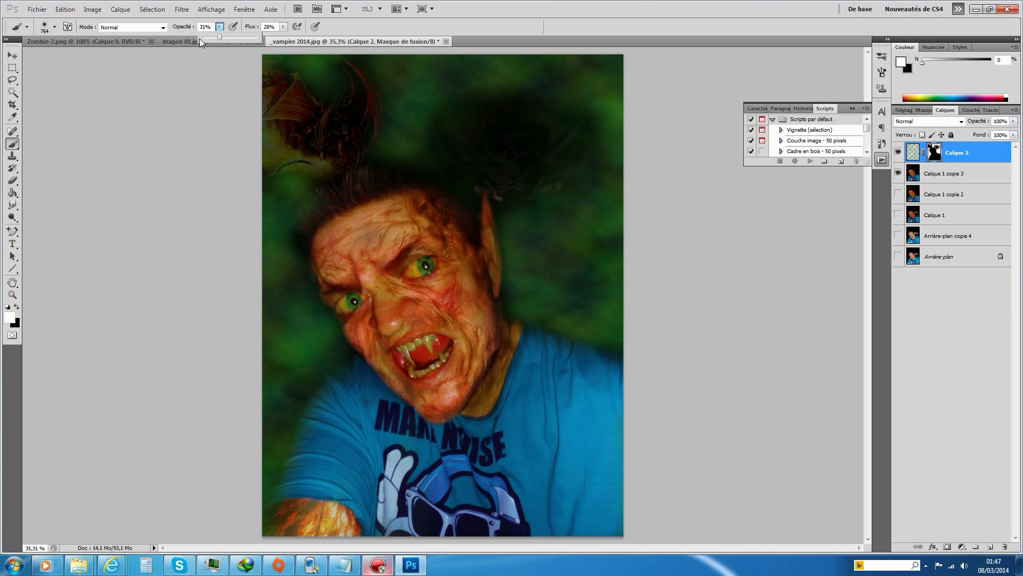
{"action": "left_click", "coordinate": [211, 36]}
{"action": "left_click", "coordinate": [283, 27]}
{"action": "left_click", "coordinate": [277, 38]}
{"action": "mouse_move", "coordinate": [351, 407]}
{"action": "left_mouse_down"}
{"action": "mouse_move", "coordinate": [344, 453]}
{"action": "mouse_move", "coordinate": [327, 440]}
{"action": "mouse_move", "coordinate": [318, 457]}
{"action": "left_mouse_up"}
{"action": "left_click_drag", "start_coordinate": [472, 486], "coordinate": [486, 494]}
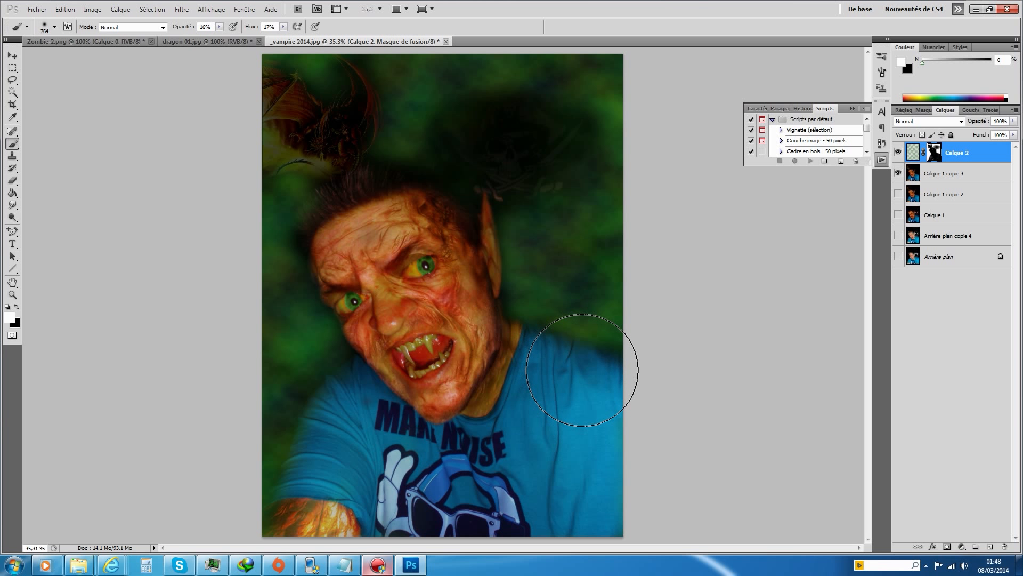
Raise the Brush to 26% opacity and 36% flow and paint white on the mask over the face, shirt, arm, dragon and upper background
{"action": "left_click", "coordinate": [219, 27]}
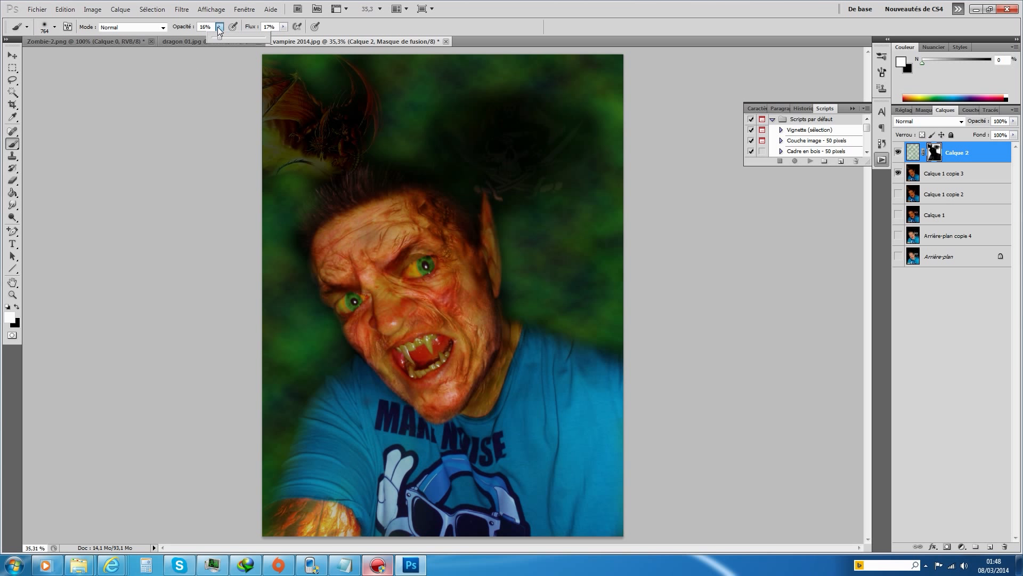
{"action": "left_click", "coordinate": [283, 27]}
{"action": "left_click", "coordinate": [284, 28]}
{"action": "left_click_drag", "start_coordinate": [290, 39], "coordinate": [294, 37]}
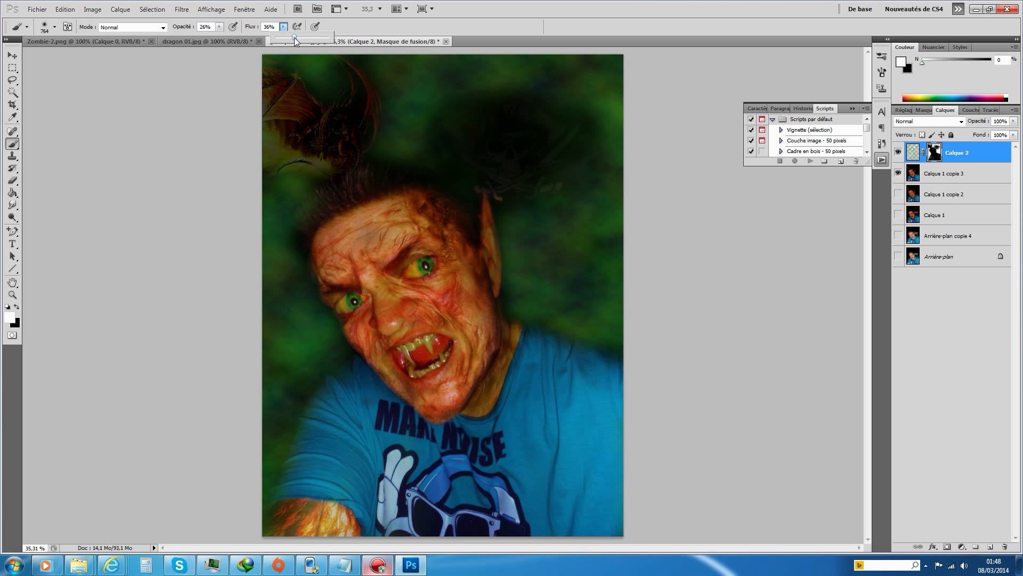
{"action": "mouse_move", "coordinate": [288, 258]}
{"action": "left_mouse_down"}
{"action": "mouse_move", "coordinate": [358, 259]}
{"action": "mouse_move", "coordinate": [396, 182]}
{"action": "mouse_move", "coordinate": [430, 166]}
{"action": "mouse_move", "coordinate": [533, 216]}
{"action": "mouse_move", "coordinate": [553, 248]}
{"action": "mouse_move", "coordinate": [555, 347]}
{"action": "mouse_move", "coordinate": [610, 369]}
{"action": "mouse_move", "coordinate": [616, 348]}
{"action": "mouse_move", "coordinate": [621, 384]}
{"action": "mouse_move", "coordinate": [618, 362]}
{"action": "mouse_move", "coordinate": [564, 350]}
{"action": "left_mouse_up"}
{"action": "mouse_move", "coordinate": [593, 410]}
{"action": "left_mouse_down"}
{"action": "mouse_move", "coordinate": [614, 442]}
{"action": "mouse_move", "coordinate": [617, 502]}
{"action": "left_mouse_up"}
{"action": "mouse_move", "coordinate": [307, 525]}
{"action": "left_mouse_down"}
{"action": "mouse_move", "coordinate": [290, 492]}
{"action": "mouse_move", "coordinate": [299, 437]}
{"action": "mouse_move", "coordinate": [314, 415]}
{"action": "left_mouse_up"}
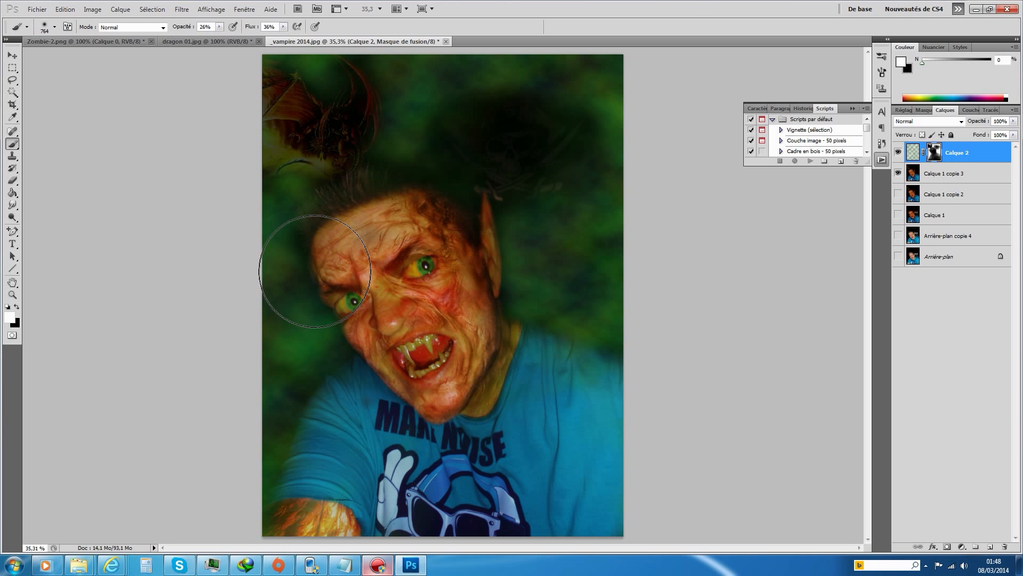
{"action": "mouse_move", "coordinate": [263, 117]}
{"action": "left_mouse_down"}
{"action": "mouse_move", "coordinate": [265, 96]}
{"action": "mouse_move", "coordinate": [283, 94]}
{"action": "mouse_move", "coordinate": [255, 114]}
{"action": "mouse_move", "coordinate": [365, 99]}
{"action": "mouse_move", "coordinate": [432, 106]}
{"action": "mouse_move", "coordinate": [472, 136]}
{"action": "mouse_move", "coordinate": [569, 140]}
{"action": "left_mouse_up"}
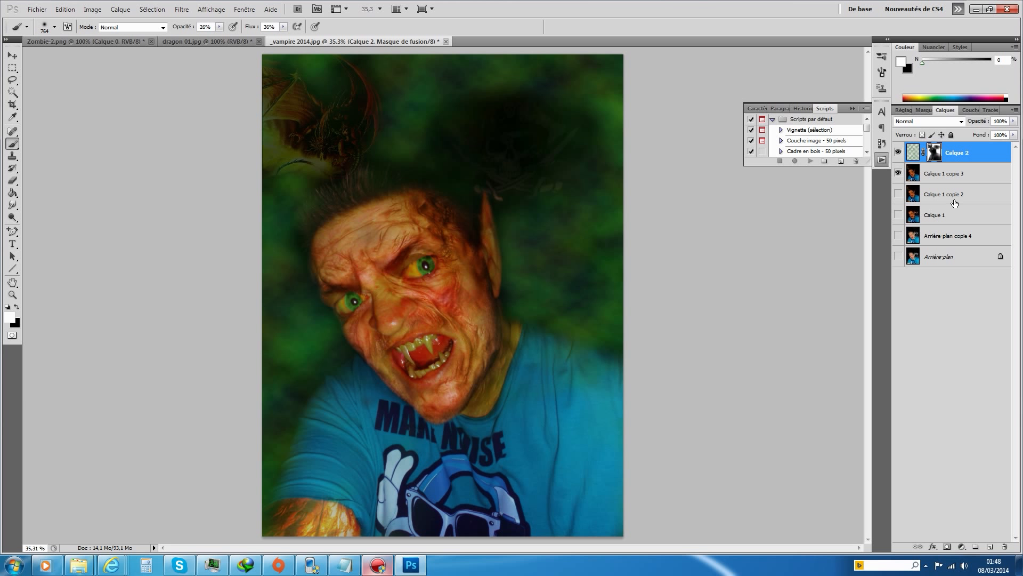
Compare the Lumière vive and Lumière linéaire blending modes on Calque 2 and settle on Lumière ponctuelle
{"action": "left_click", "coordinate": [961, 122]}
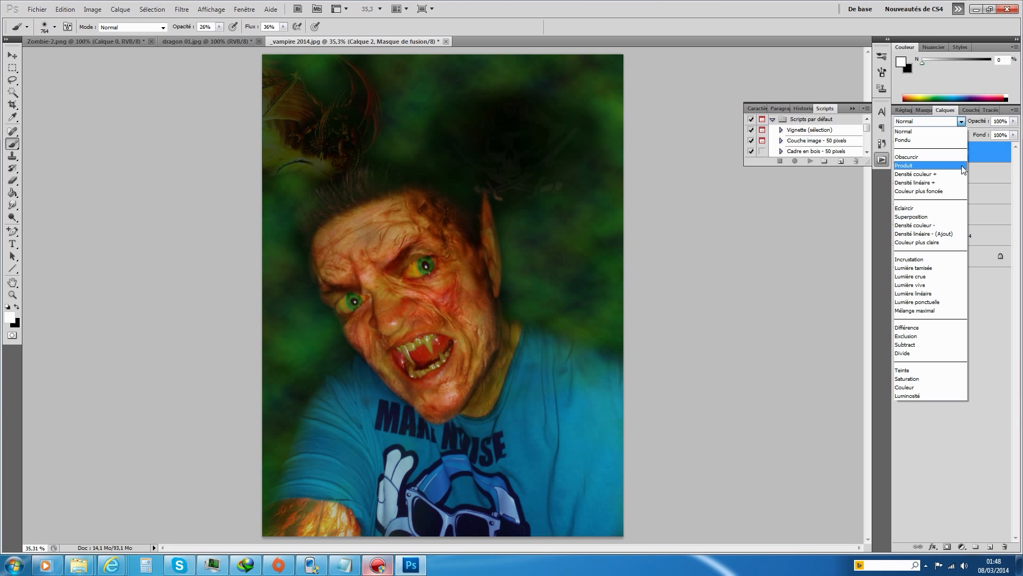
{"action": "left_click", "coordinate": [937, 302]}
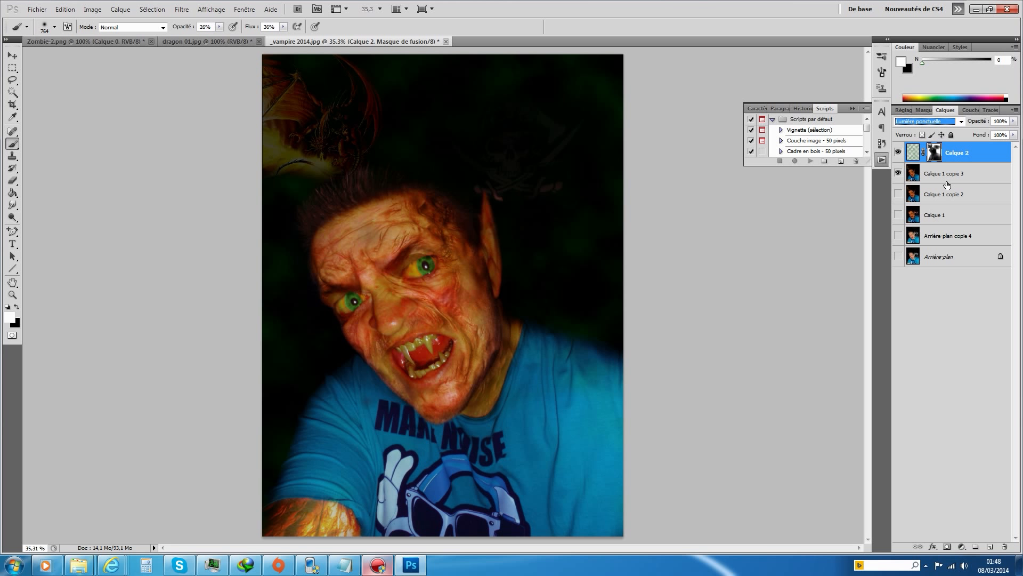
{"action": "left_click", "coordinate": [956, 122]}
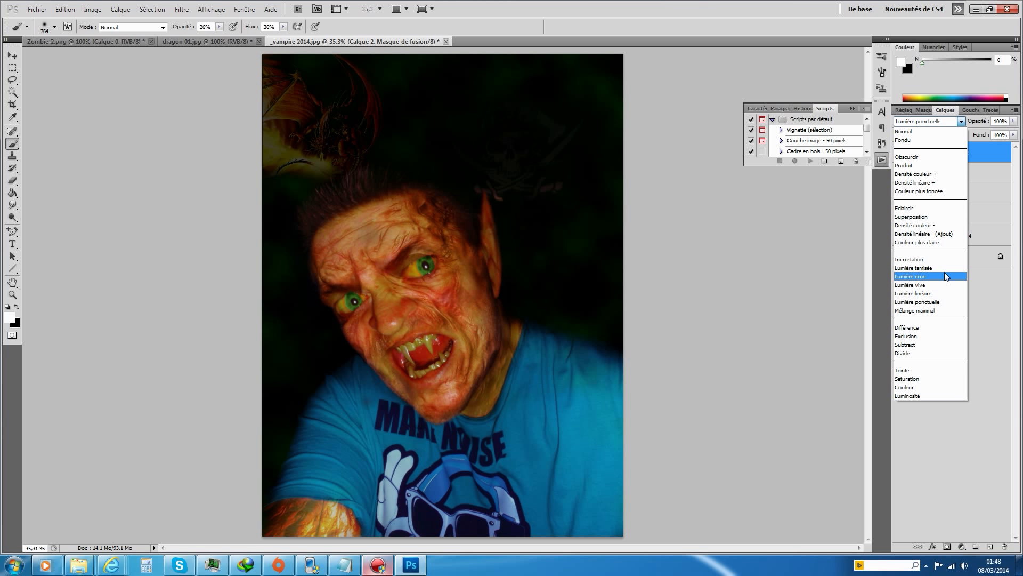
{"action": "left_click", "coordinate": [940, 285]}
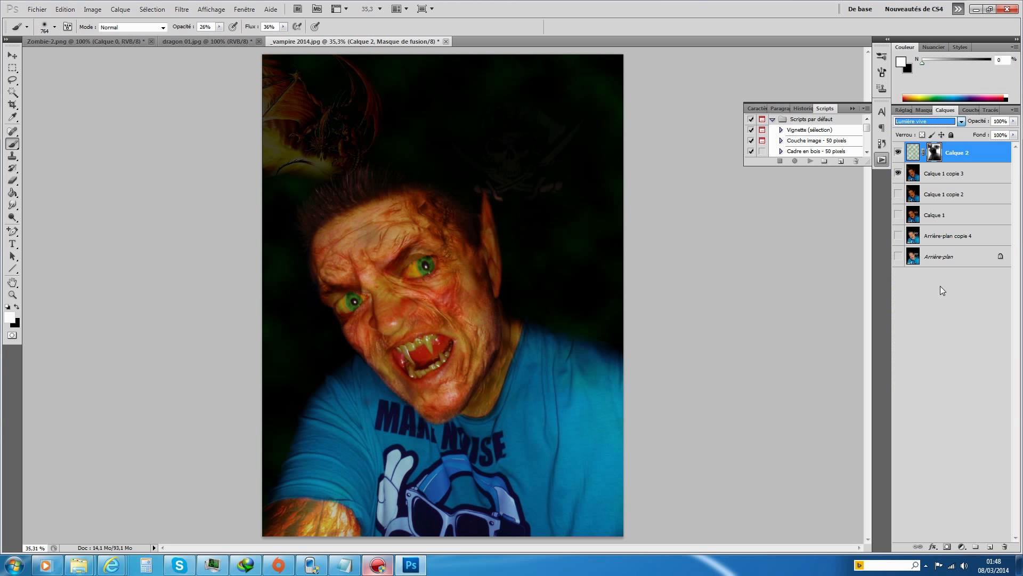
{"action": "left_click", "coordinate": [960, 121]}
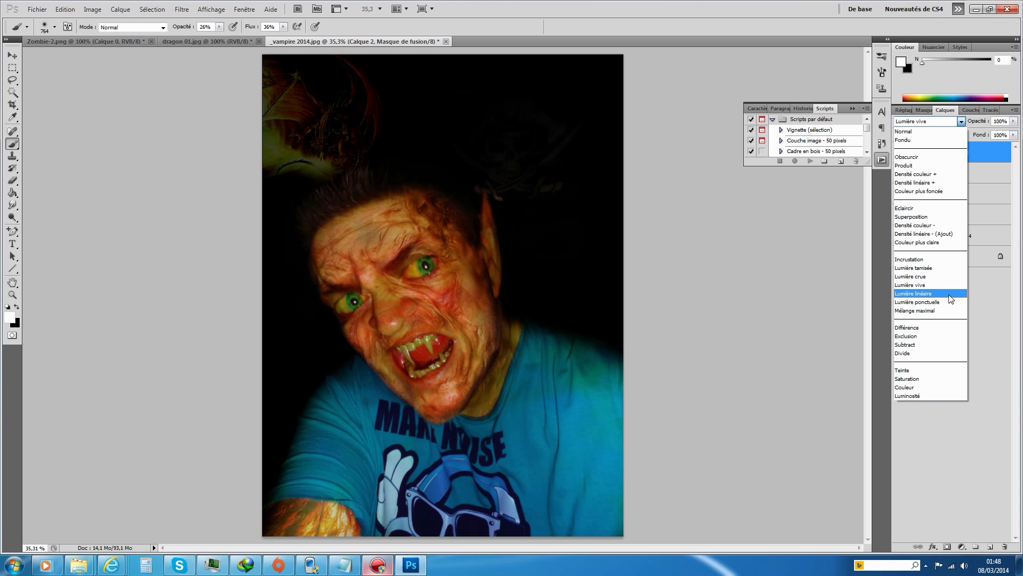
{"action": "left_click", "coordinate": [927, 293]}
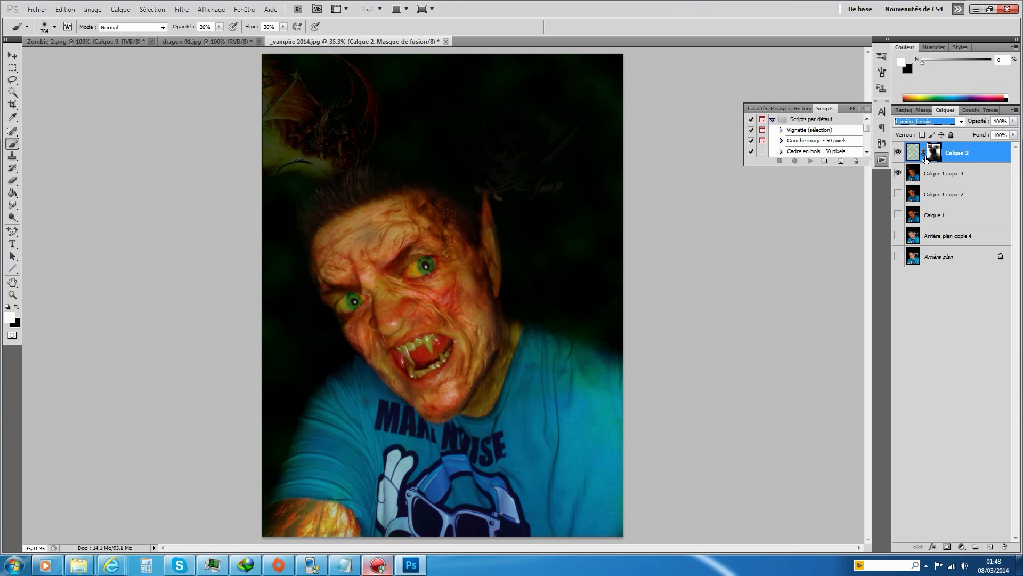
{"action": "left_click", "coordinate": [957, 126]}
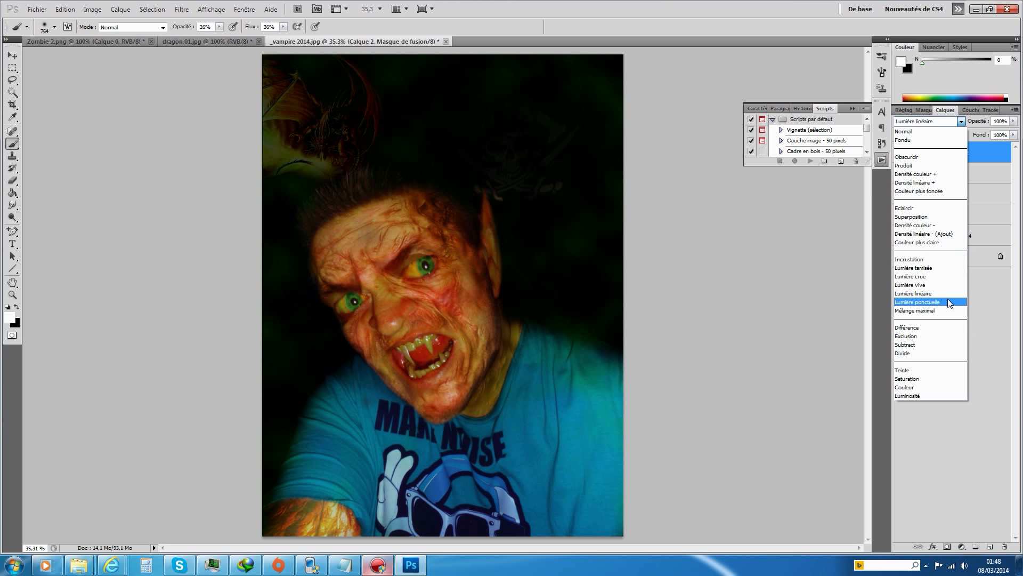
{"action": "left_click", "coordinate": [948, 299]}
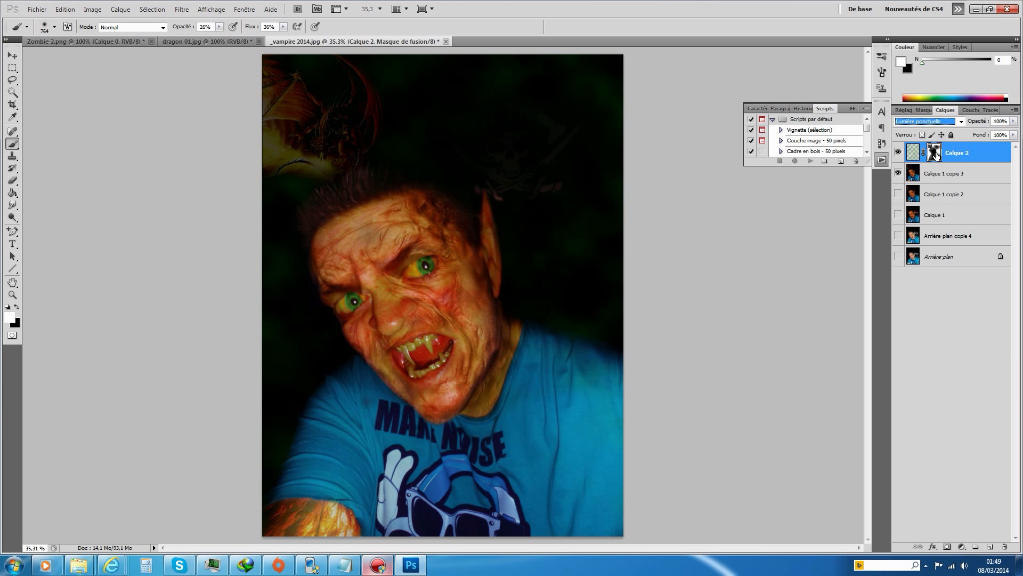
Set a black 110 px Brush with 100% opacity and flow and paint on the mask over the faint emblem in the upper background
{"action": "left_click", "coordinate": [17, 306]}
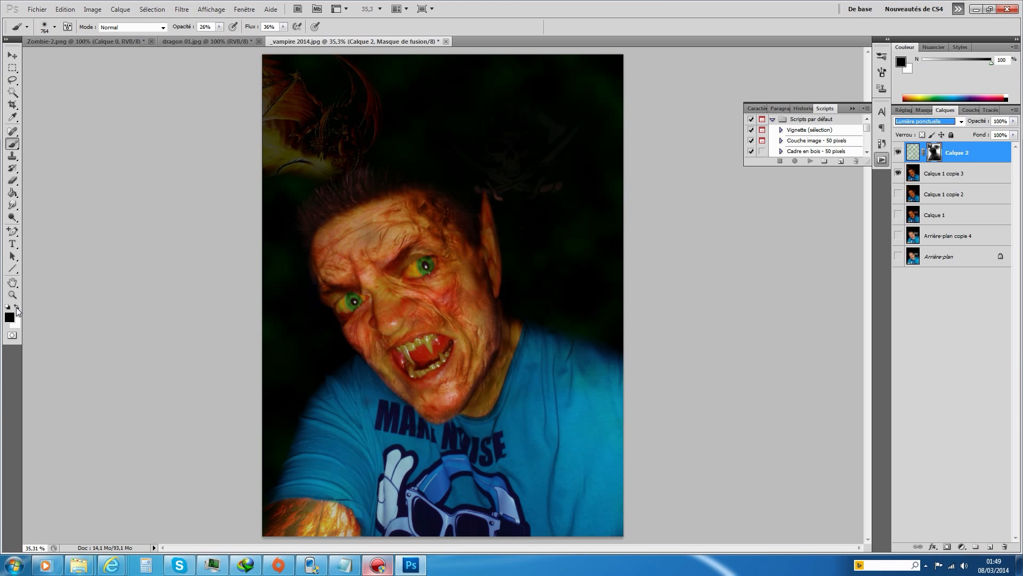
{"action": "left_click", "coordinate": [55, 27]}
{"action": "left_click", "coordinate": [72, 56]}
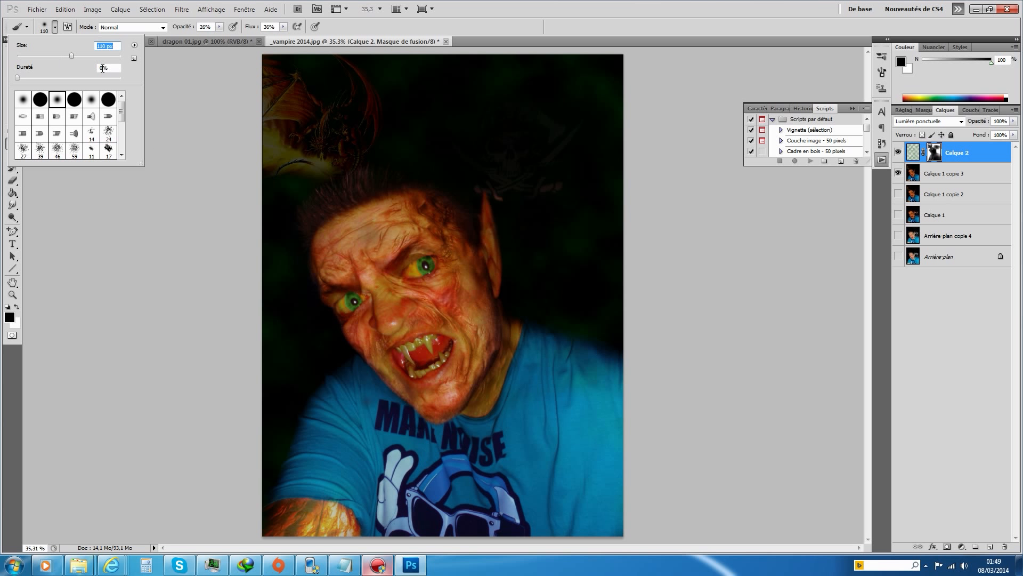
{"action": "left_click", "coordinate": [219, 27]}
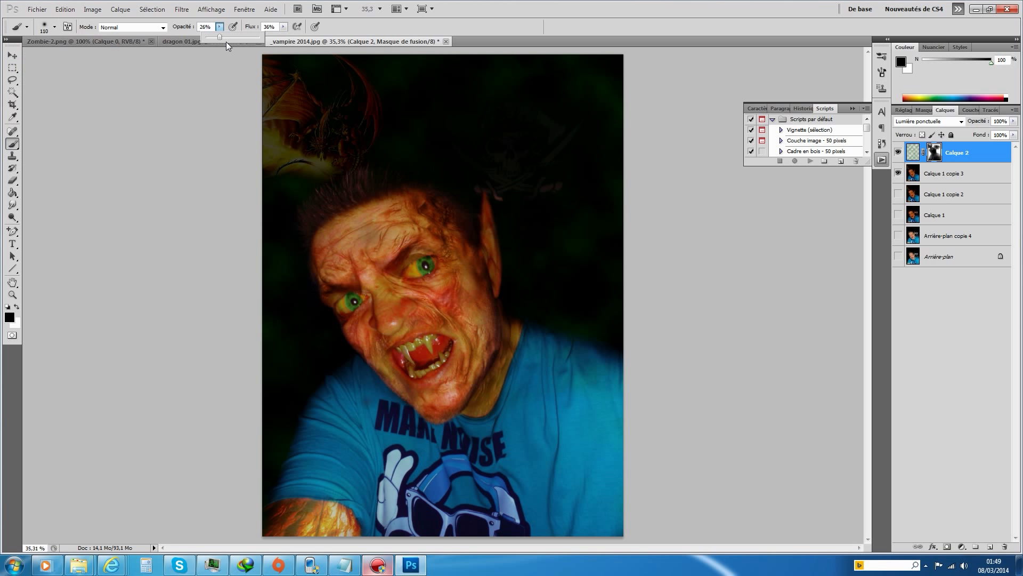
{"action": "left_click", "coordinate": [284, 26]}
{"action": "left_click_drag", "start_coordinate": [303, 37], "coordinate": [336, 42]}
{"action": "left_click", "coordinate": [485, 121]}
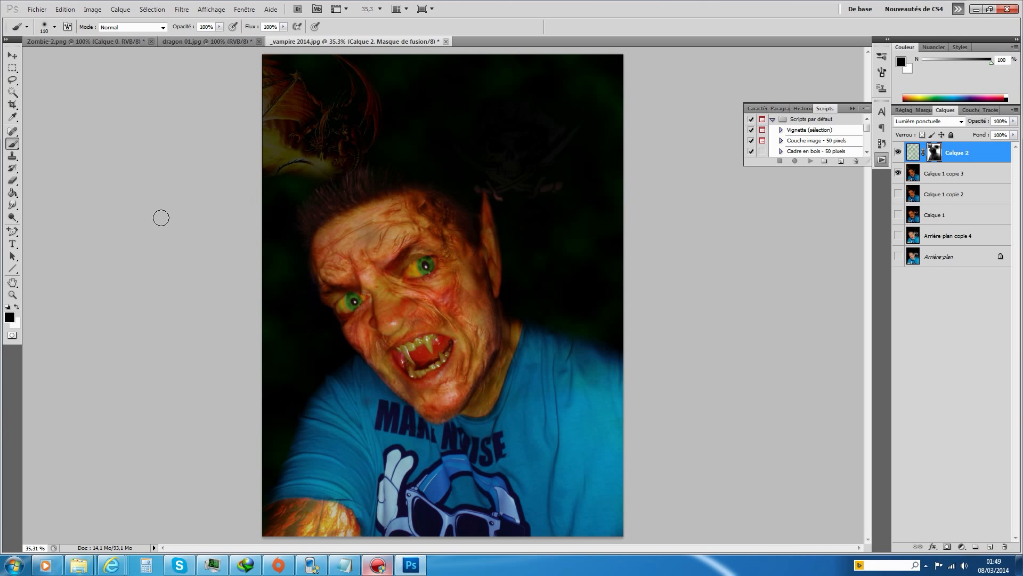
{"action": "left_click", "coordinate": [17, 307]}
{"action": "left_click_drag", "start_coordinate": [461, 118], "coordinate": [498, 84]}
{"action": "key", "text": "ctrl+z"}
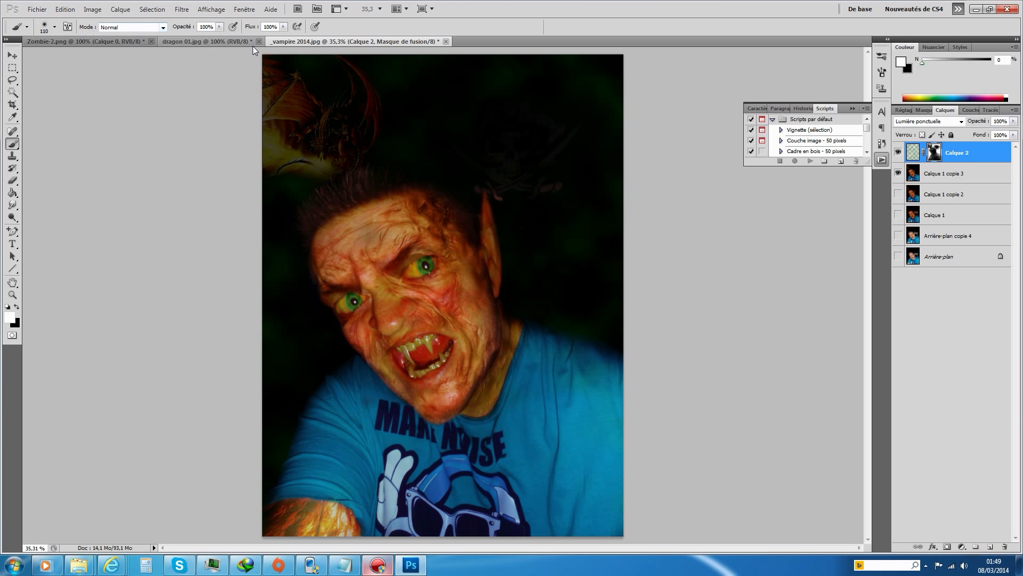
Set the Brush to 349 px with 40% opacity and 42% flow
{"action": "left_click", "coordinate": [55, 27]}
{"action": "left_click", "coordinate": [102, 57]}
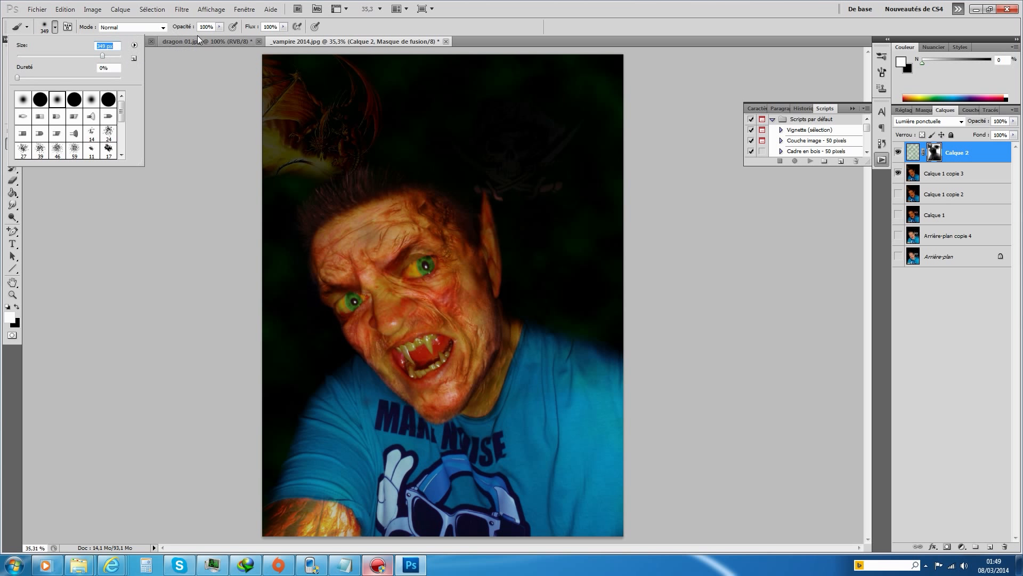
{"action": "left_click", "coordinate": [219, 28]}
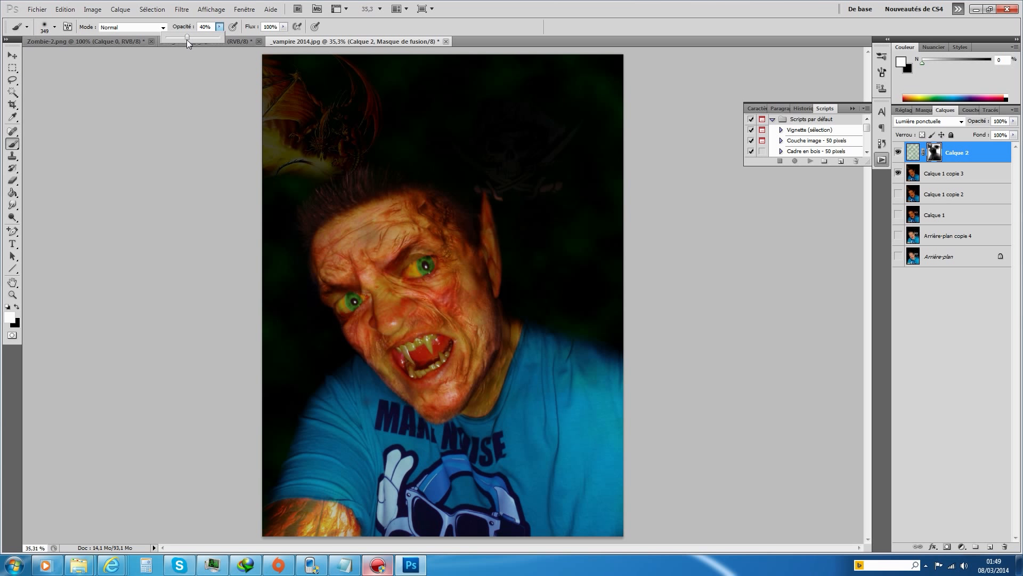
{"action": "left_click", "coordinate": [284, 26]}
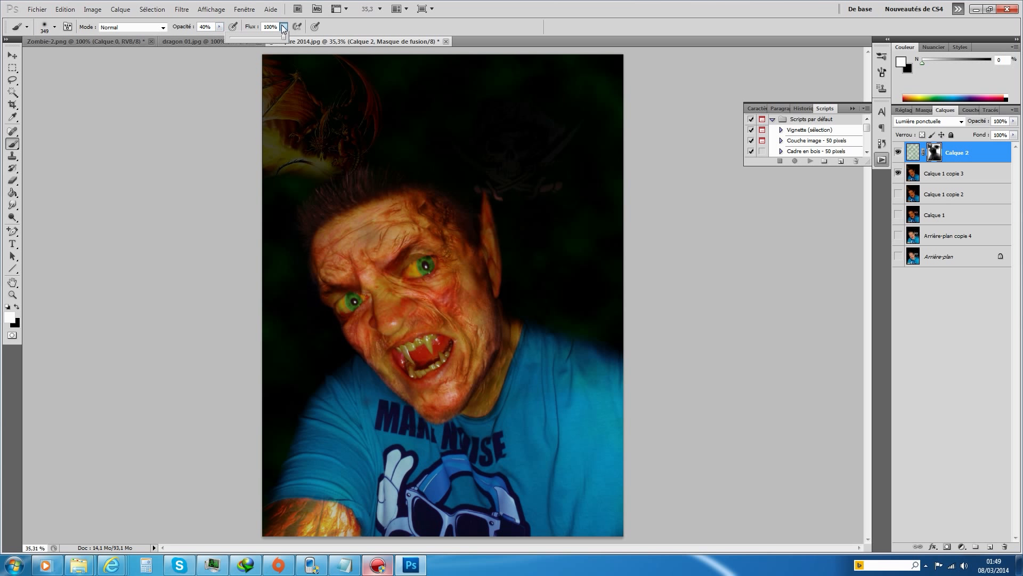
{"action": "left_click_drag", "start_coordinate": [260, 37], "coordinate": [252, 37]}
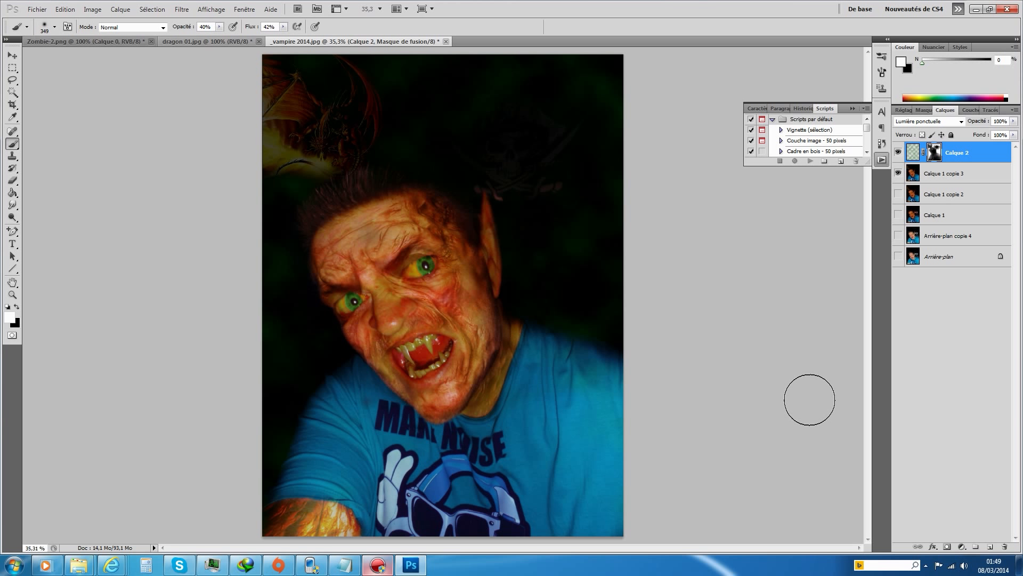
Merge the visible layers into one and duplicate the merged Calque 2 layer
{"action": "left_click", "coordinate": [121, 10]}
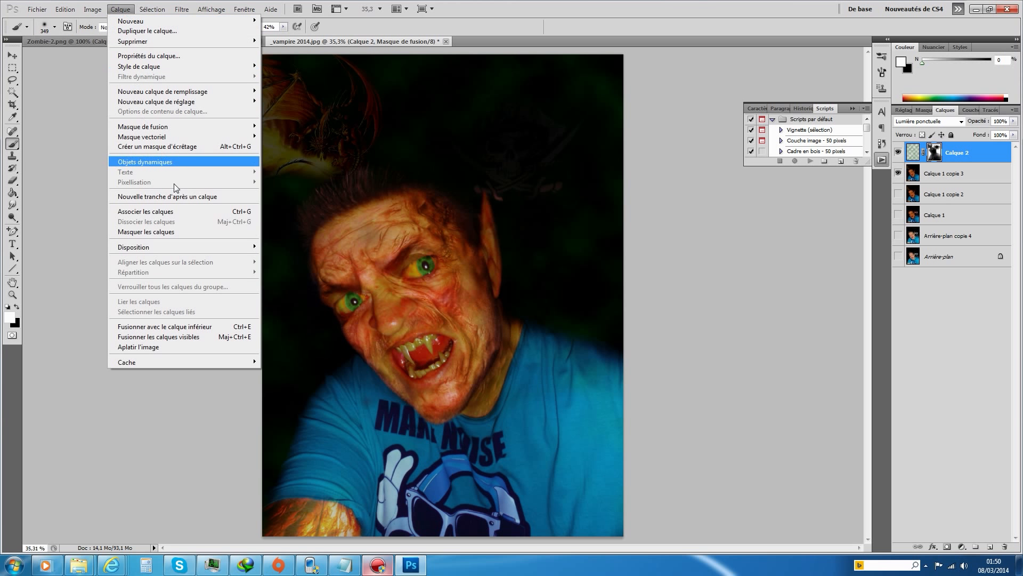
{"action": "left_click", "coordinate": [195, 338]}
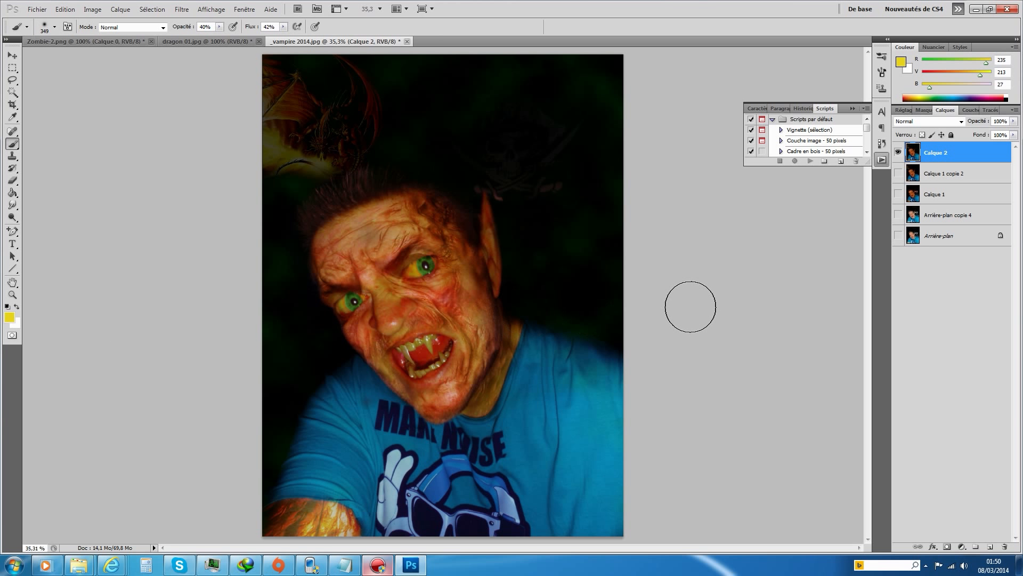
{"action": "right_click", "coordinate": [941, 153]}
{"action": "left_click", "coordinate": [952, 202]}
{"action": "left_click", "coordinate": [604, 196]}
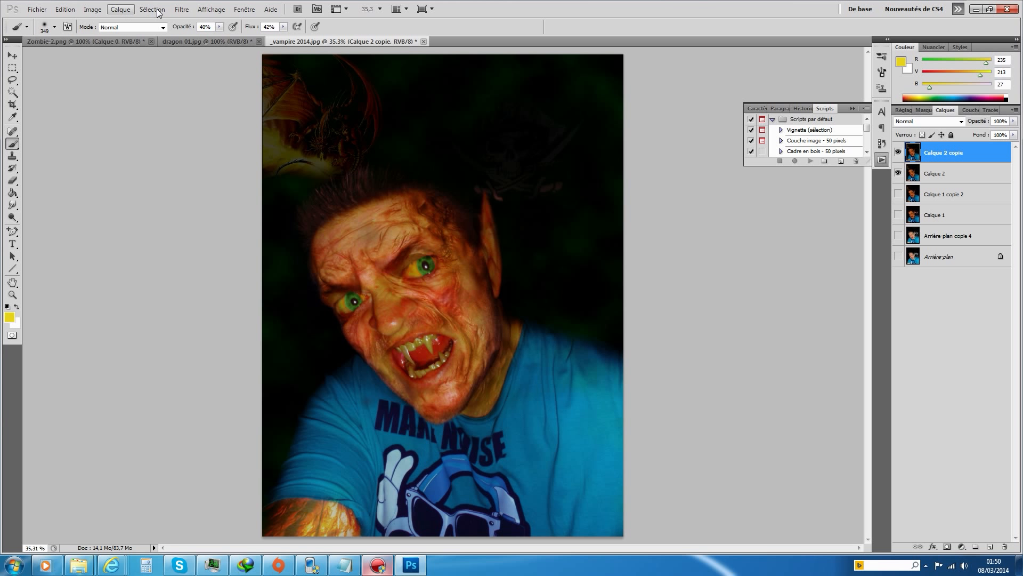
Apply the Netteté optimisée sharpening filter to Calque 2 copie with 142% gain and a larger radius
{"action": "left_click", "coordinate": [179, 11]}
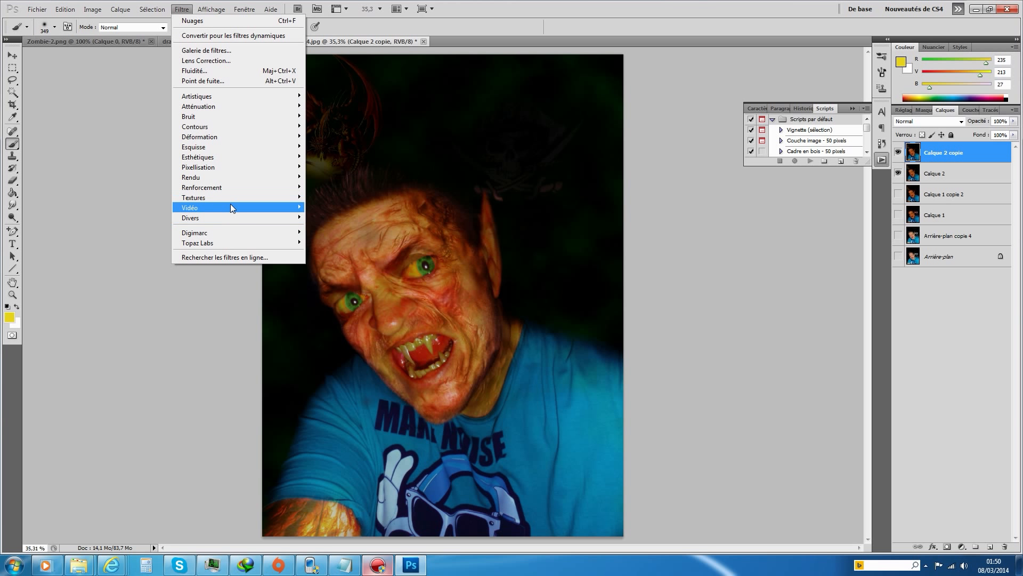
{"action": "mouse_move", "coordinate": [232, 190]}
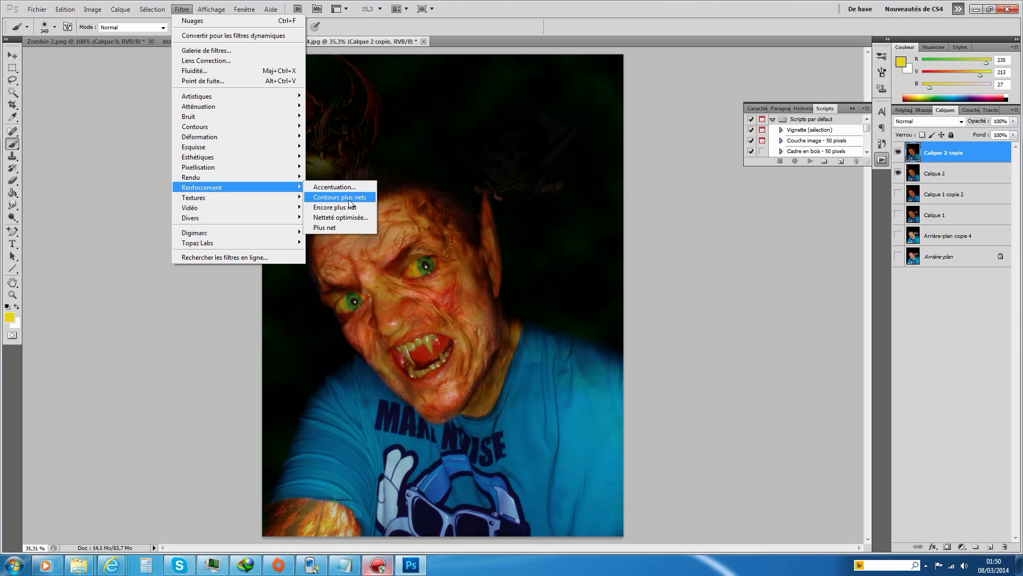
{"action": "left_click", "coordinate": [351, 219]}
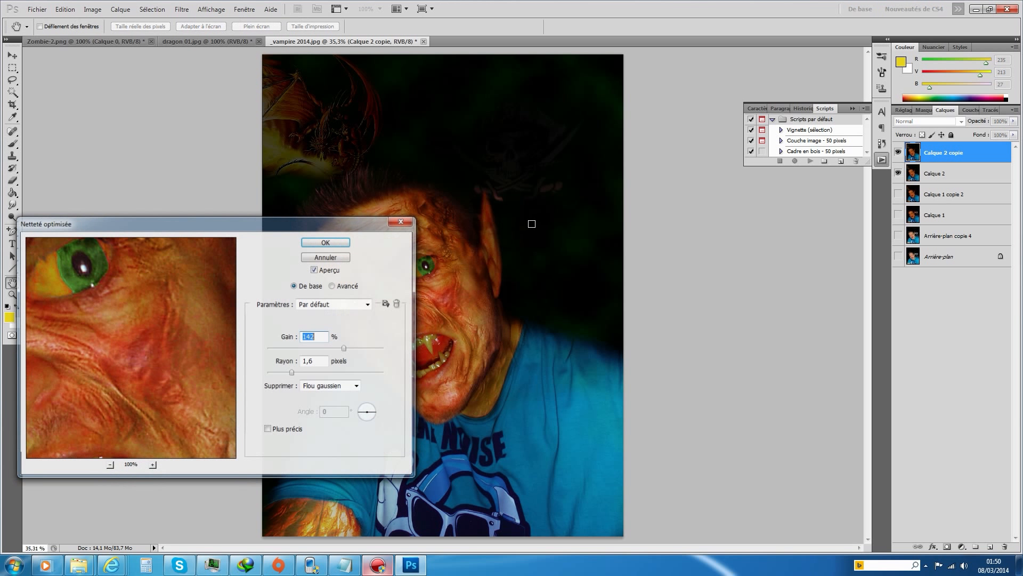
{"action": "left_click_drag", "start_coordinate": [87, 265], "coordinate": [155, 430]}
{"action": "left_click_drag", "start_coordinate": [81, 351], "coordinate": [224, 448]}
{"action": "left_click_drag", "start_coordinate": [91, 326], "coordinate": [141, 351]}
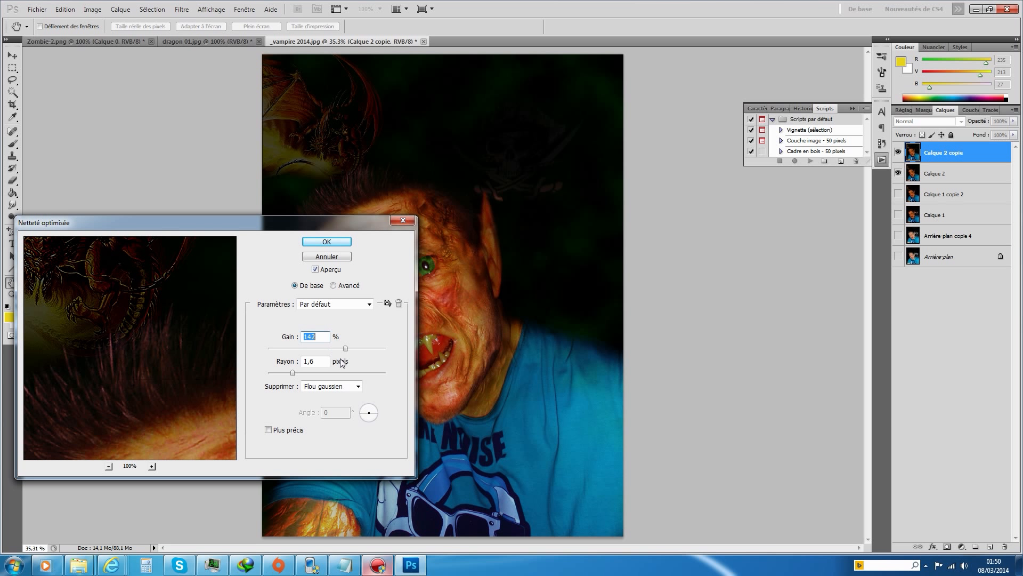
{"action": "left_click", "coordinate": [322, 373]}
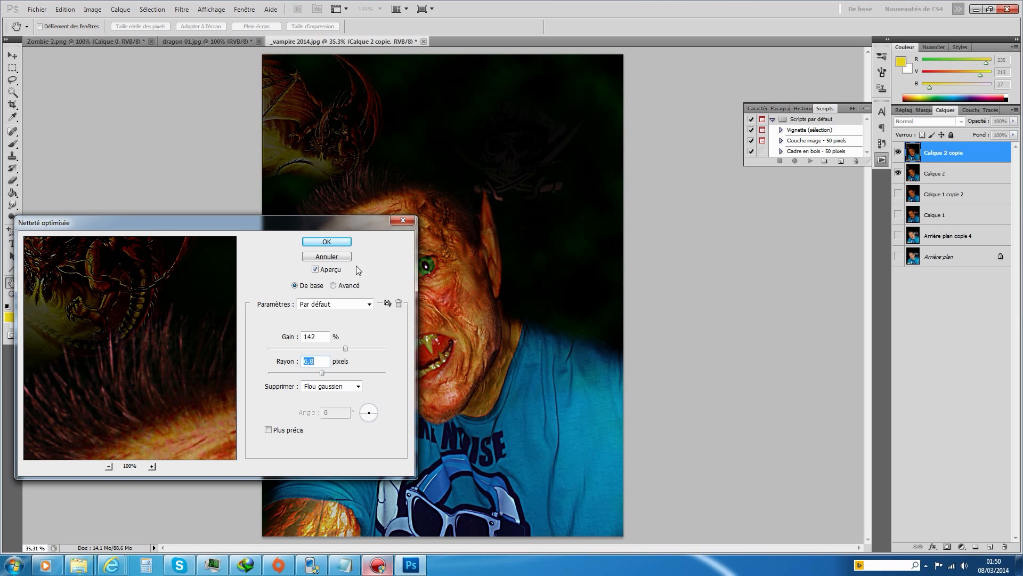
{"action": "left_click", "coordinate": [327, 242]}
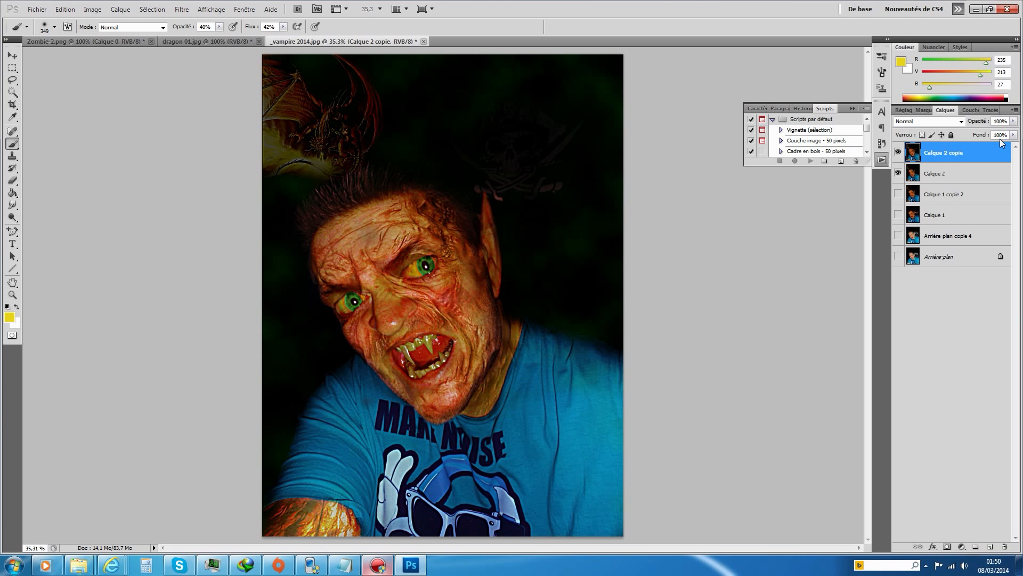
Add an inverted black mask to the sharpened layer and paint white on it over the hair with a 137 px Brush
{"action": "left_click", "coordinate": [947, 547]}
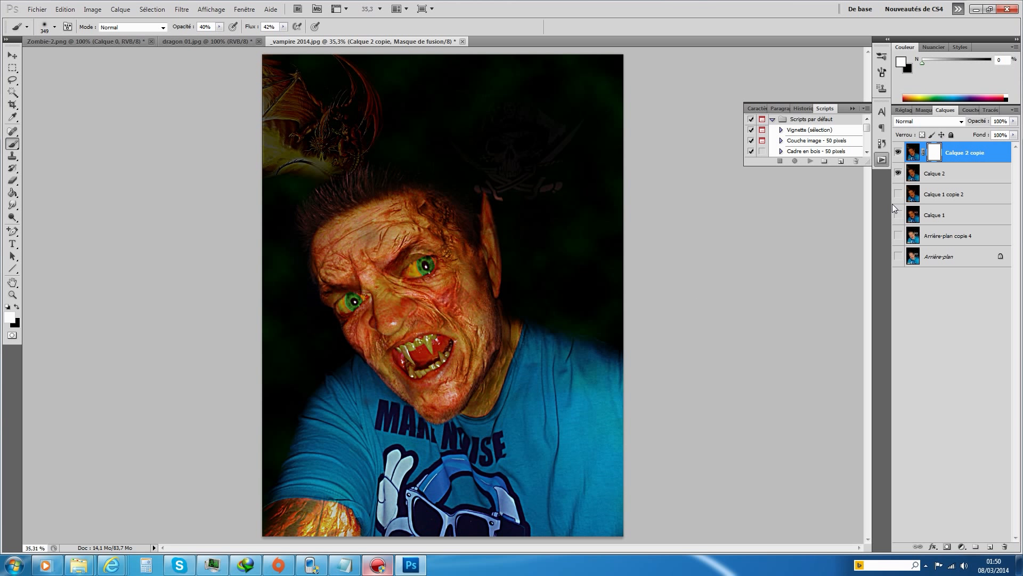
{"action": "key", "text": "ctrl+i"}
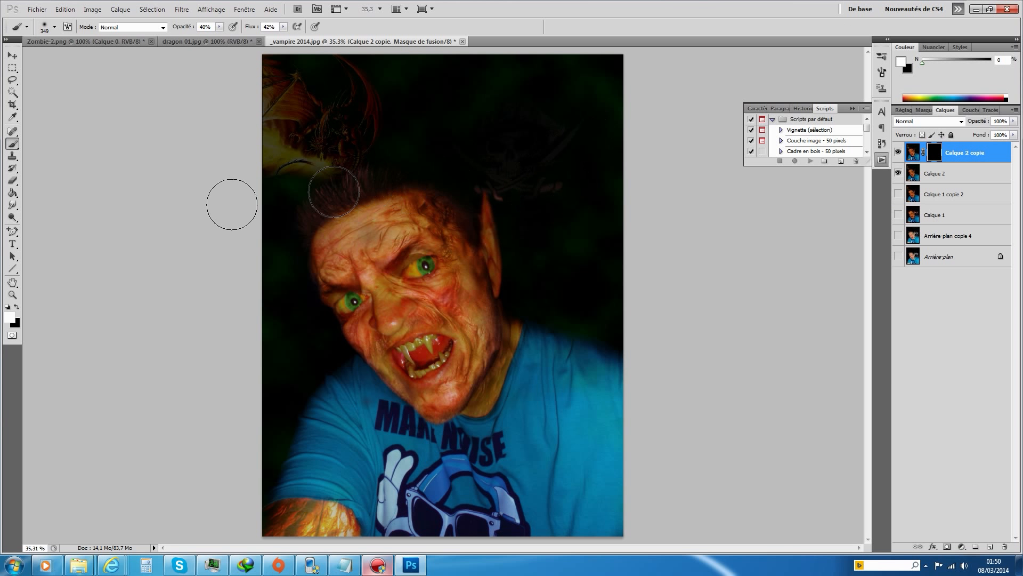
{"action": "left_click", "coordinate": [54, 27]}
{"action": "left_click", "coordinate": [79, 56]}
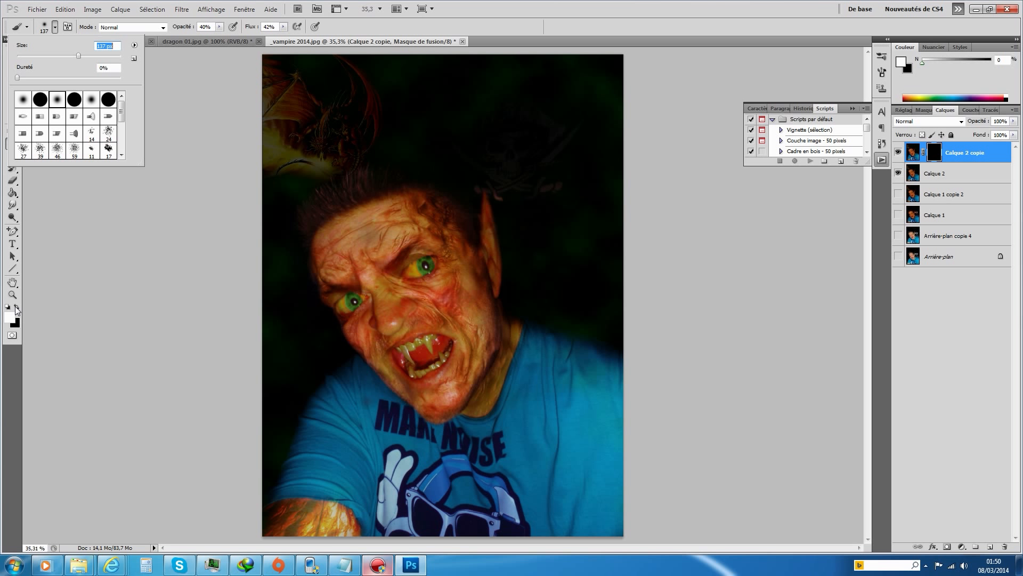
{"action": "mouse_move", "coordinate": [306, 231]}
{"action": "left_mouse_down"}
{"action": "mouse_move", "coordinate": [310, 210]}
{"action": "mouse_move", "coordinate": [336, 188]}
{"action": "mouse_move", "coordinate": [323, 211]}
{"action": "mouse_move", "coordinate": [365, 185]}
{"action": "mouse_move", "coordinate": [302, 215]}
{"action": "mouse_move", "coordinate": [303, 243]}
{"action": "mouse_move", "coordinate": [305, 220]}
{"action": "mouse_move", "coordinate": [330, 192]}
{"action": "mouse_move", "coordinate": [397, 183]}
{"action": "mouse_move", "coordinate": [354, 183]}
{"action": "mouse_move", "coordinate": [365, 175]}
{"action": "mouse_move", "coordinate": [355, 197]}
{"action": "mouse_move", "coordinate": [336, 188]}
{"action": "mouse_move", "coordinate": [309, 223]}
{"action": "mouse_move", "coordinate": [296, 214]}
{"action": "mouse_move", "coordinate": [302, 245]}
{"action": "mouse_move", "coordinate": [364, 186]}
{"action": "mouse_move", "coordinate": [413, 184]}
{"action": "mouse_move", "coordinate": [465, 213]}
{"action": "left_mouse_up"}
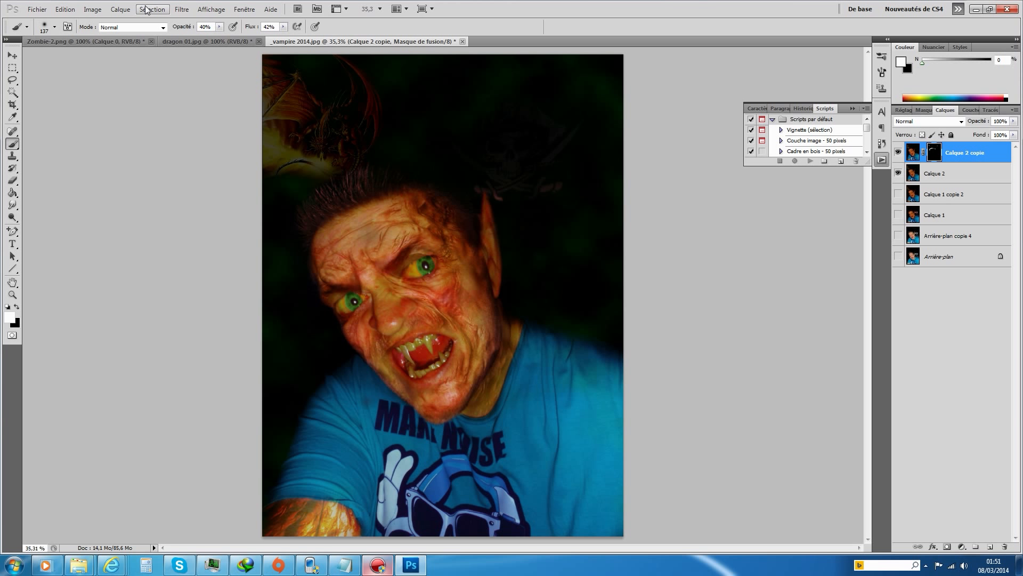
Merge the sharpened layer with the visible layer below it and duplicate the resulting Calque 2 copie
{"action": "left_click", "coordinate": [121, 9]}
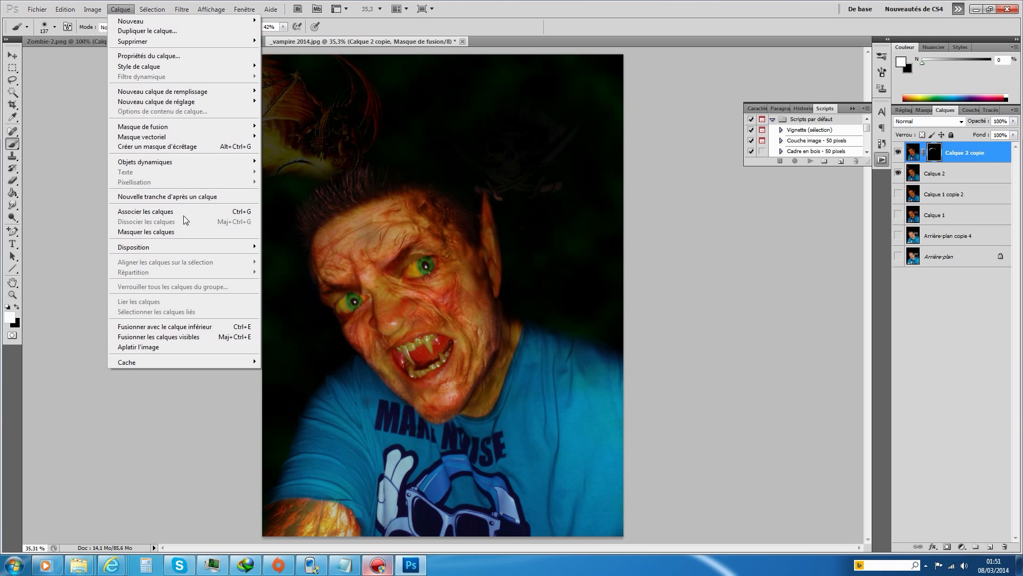
{"action": "left_click", "coordinate": [193, 340]}
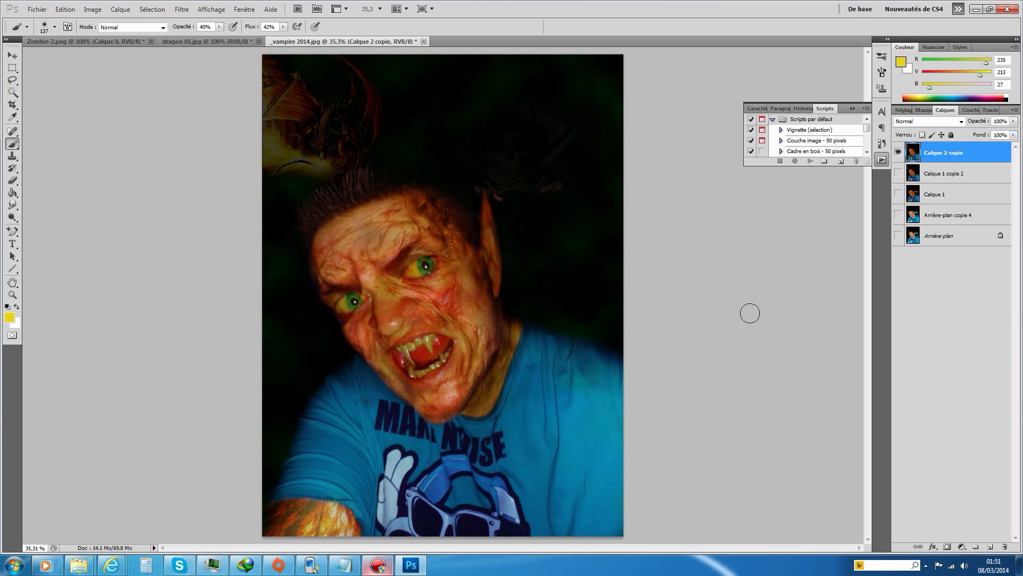
{"action": "right_click", "coordinate": [947, 152]}
{"action": "left_click", "coordinate": [929, 197]}
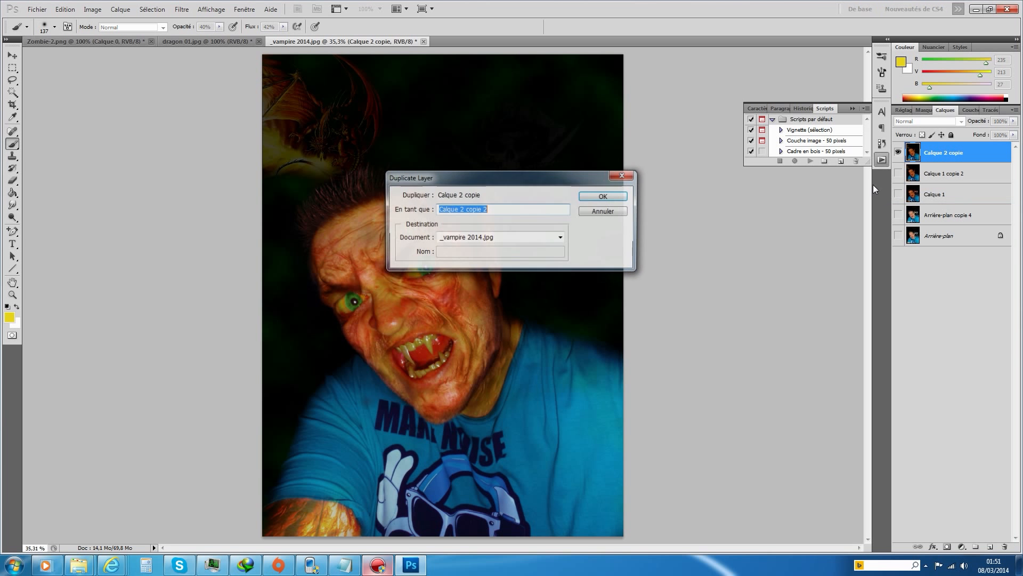
{"action": "left_click", "coordinate": [621, 196]}
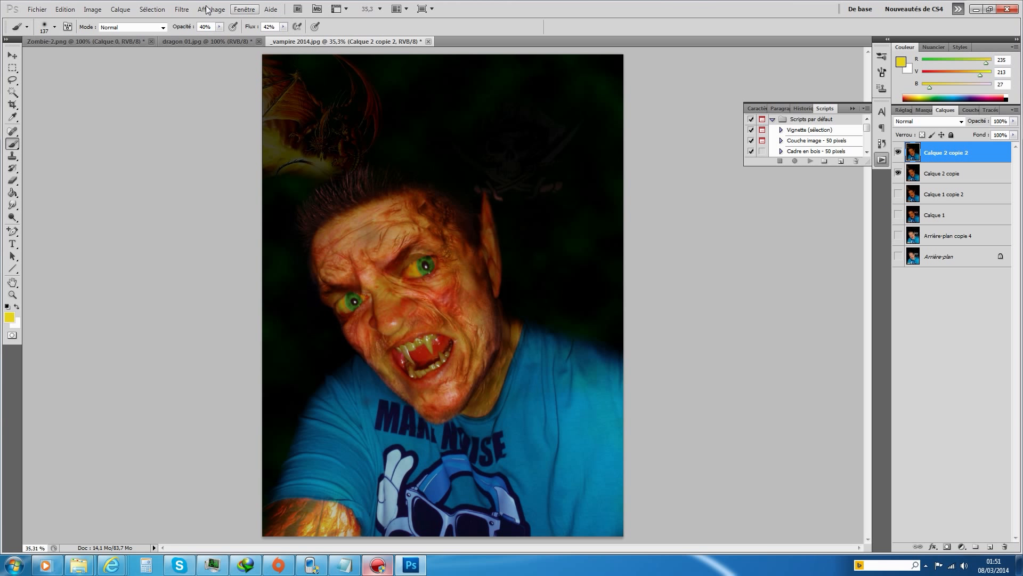
Start a Correction sélective on the duplicate and set Rouges to cyan +63, magenta -23, yellow +100 and black +63%
{"action": "left_click", "coordinate": [93, 9]}
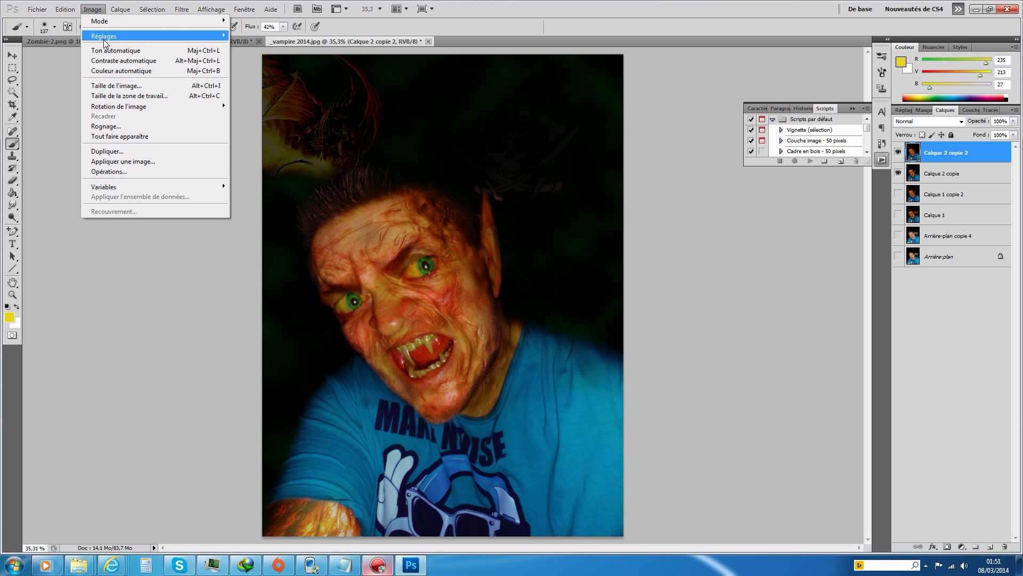
{"action": "mouse_move", "coordinate": [107, 38]}
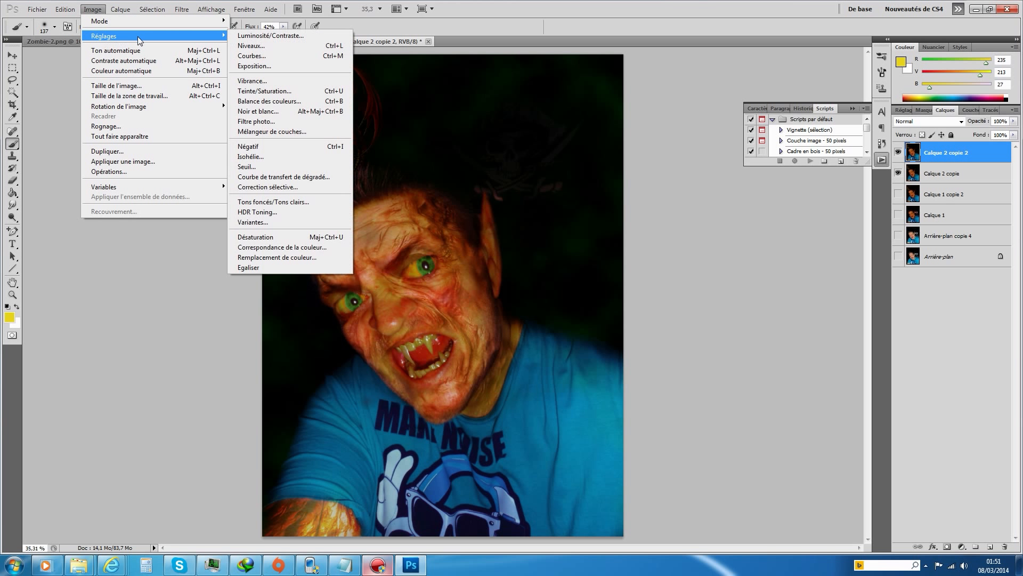
{"action": "left_click", "coordinate": [294, 190]}
{"action": "left_click", "coordinate": [794, 417]}
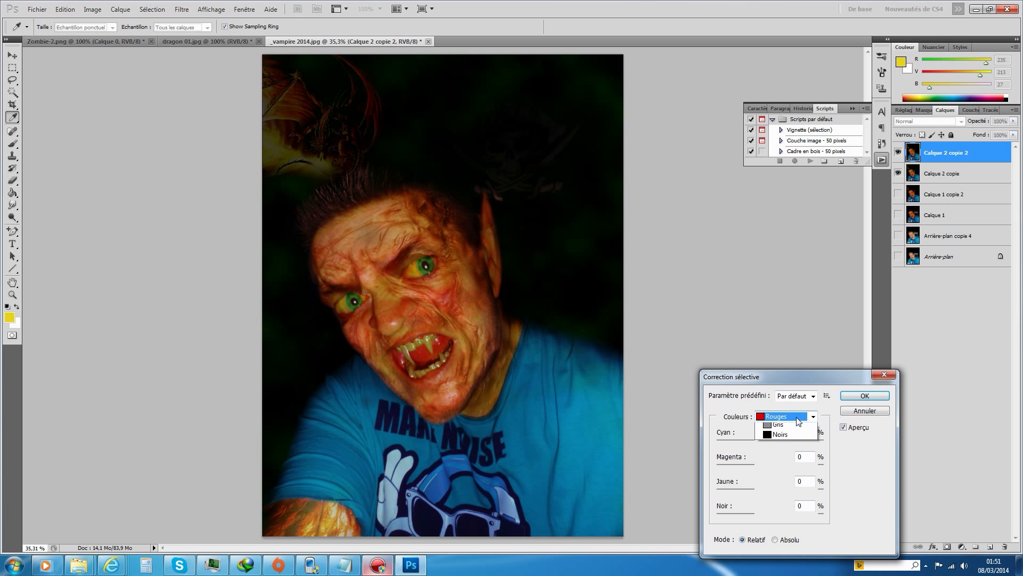
{"action": "left_click", "coordinate": [830, 468]}
{"action": "left_click_drag", "start_coordinate": [771, 491], "coordinate": [804, 442]}
{"action": "left_click_drag", "start_coordinate": [771, 516], "coordinate": [804, 515]}
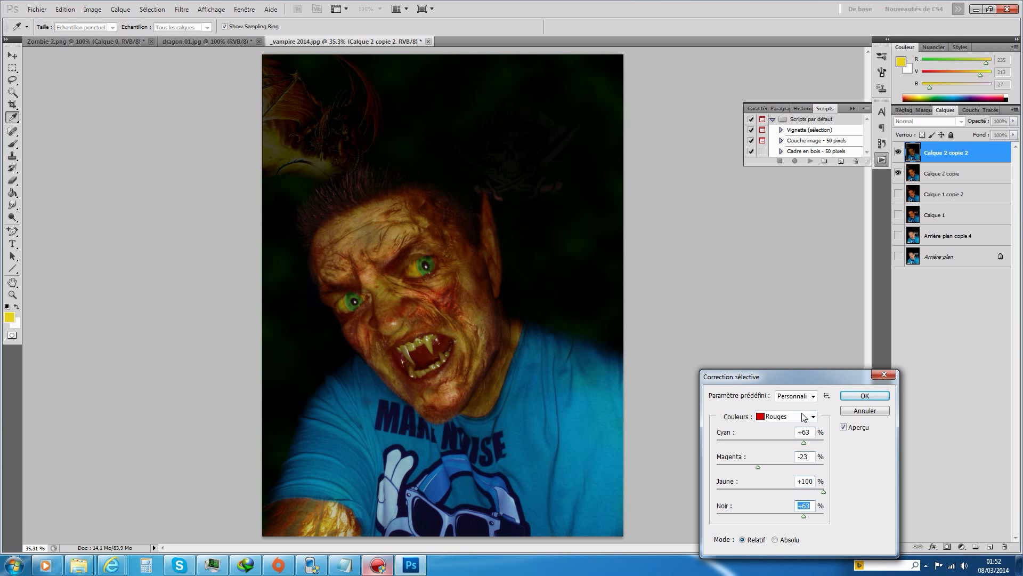
Set Gris to cyan -19, magenta -37, yellow +53 and black +29% and apply the Correction sélective
{"action": "left_click", "coordinate": [804, 416]}
{"action": "left_click", "coordinate": [787, 498]}
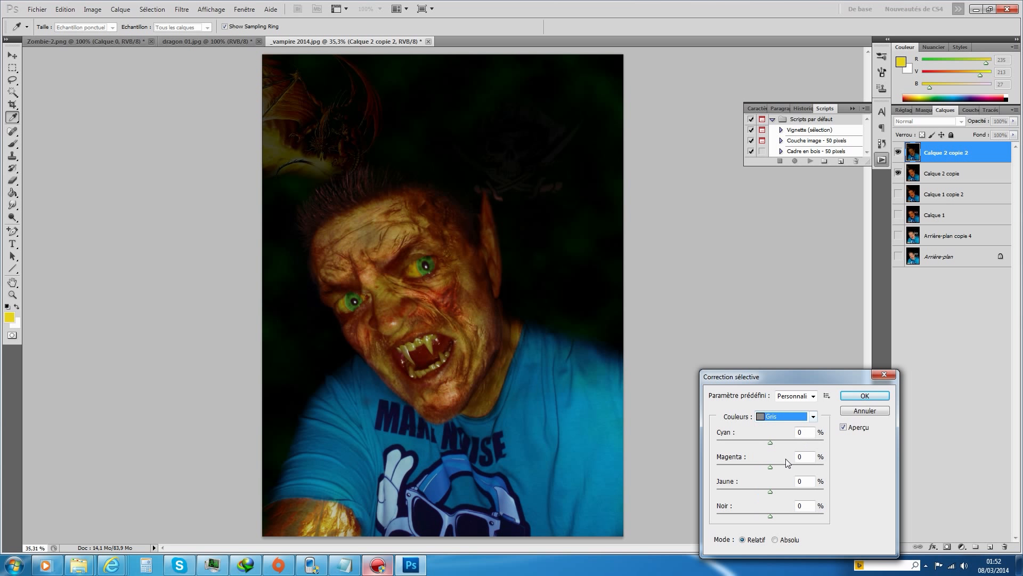
{"action": "left_click_drag", "start_coordinate": [793, 441], "coordinate": [773, 442]}
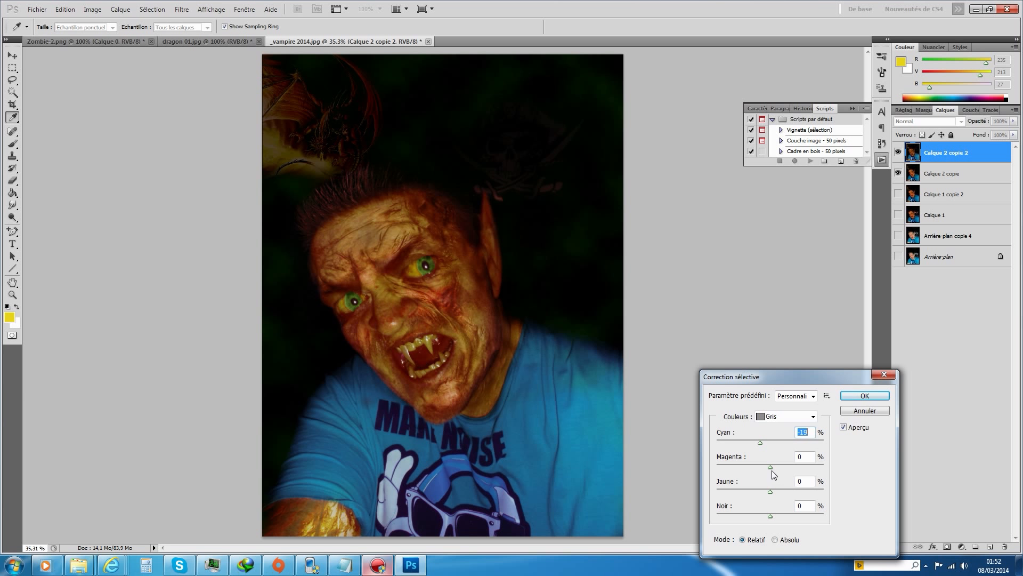
{"action": "left_click_drag", "start_coordinate": [769, 467], "coordinate": [735, 487]}
{"action": "left_click_drag", "start_coordinate": [798, 488], "coordinate": [751, 466]}
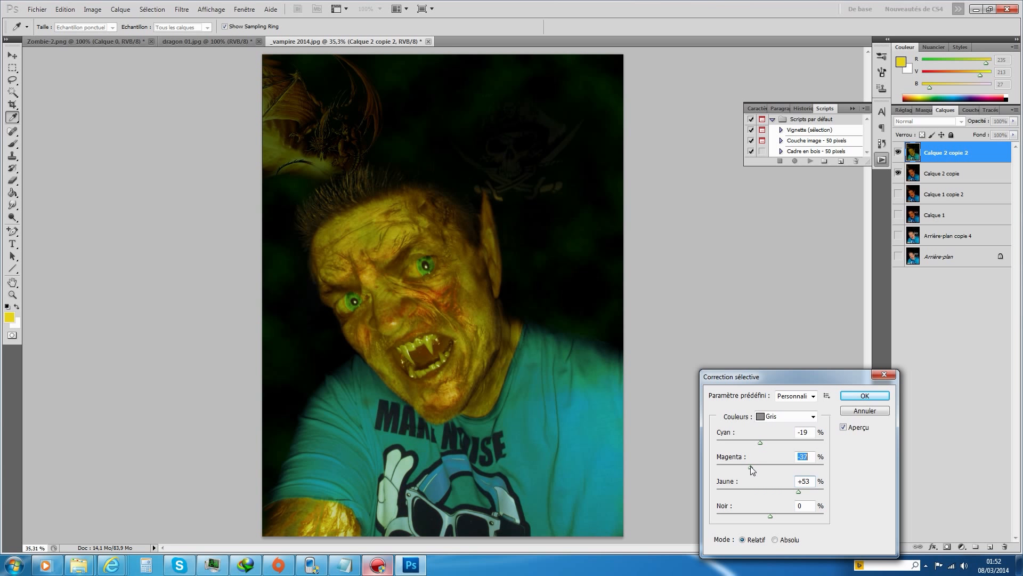
{"action": "mouse_move", "coordinate": [769, 515]}
{"action": "left_mouse_down"}
{"action": "mouse_move", "coordinate": [798, 514]}
{"action": "mouse_move", "coordinate": [787, 515]}
{"action": "left_mouse_up"}
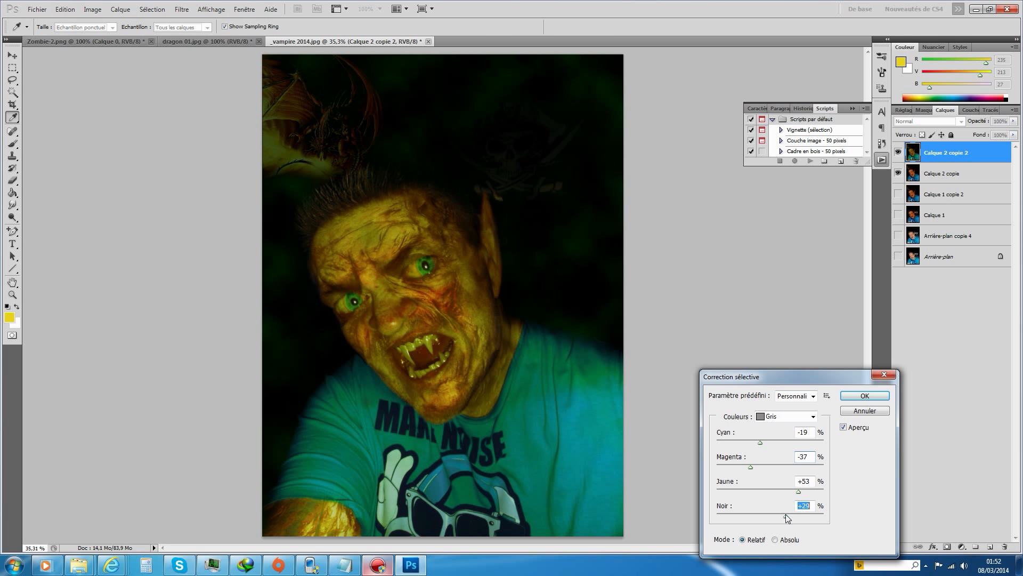
{"action": "left_click", "coordinate": [865, 396]}
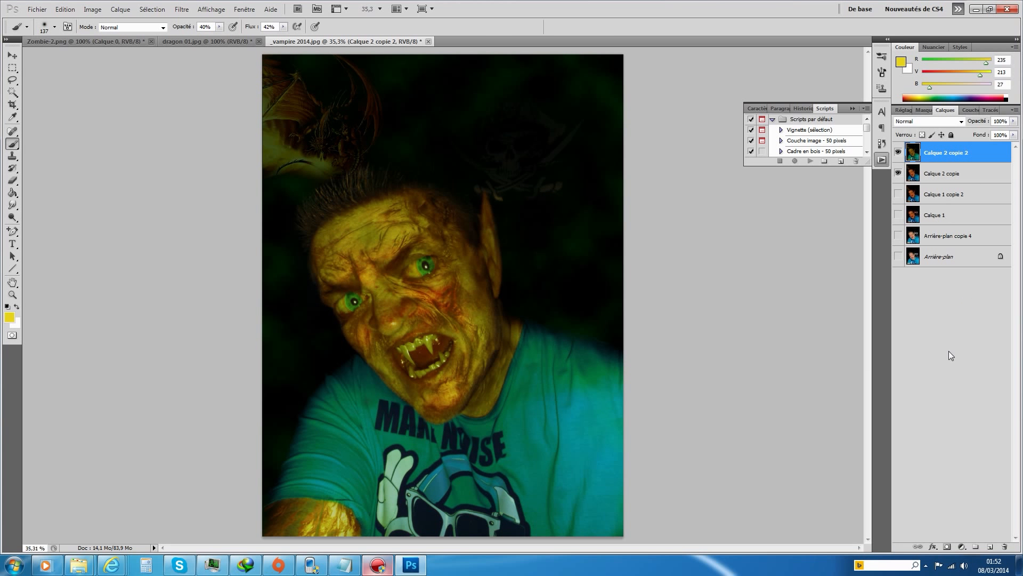
Add an inverted black mask to the colour-corrected layer and paint white on it over the hair
{"action": "left_click", "coordinate": [948, 547]}
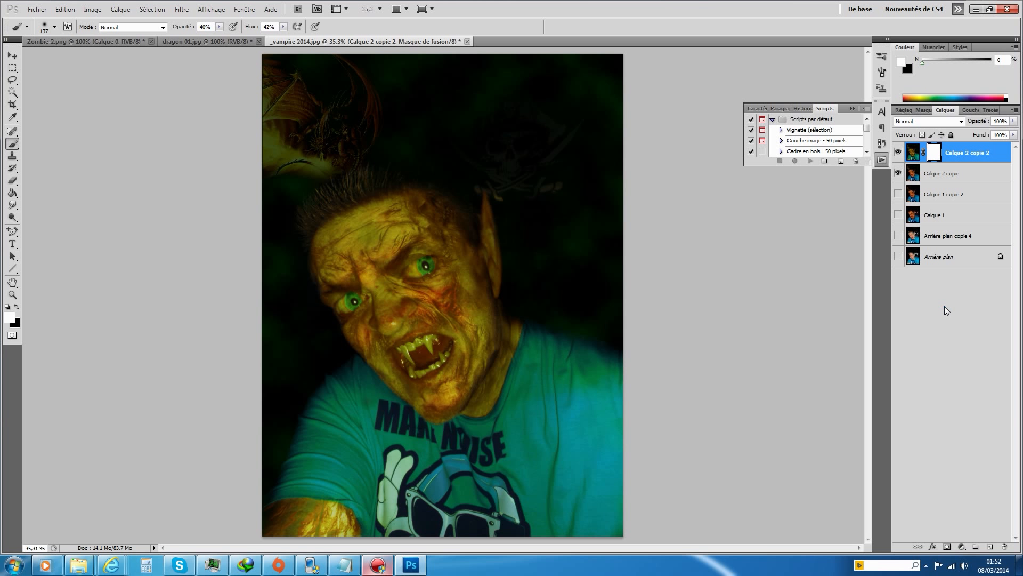
{"action": "key", "text": "ctrl+i"}
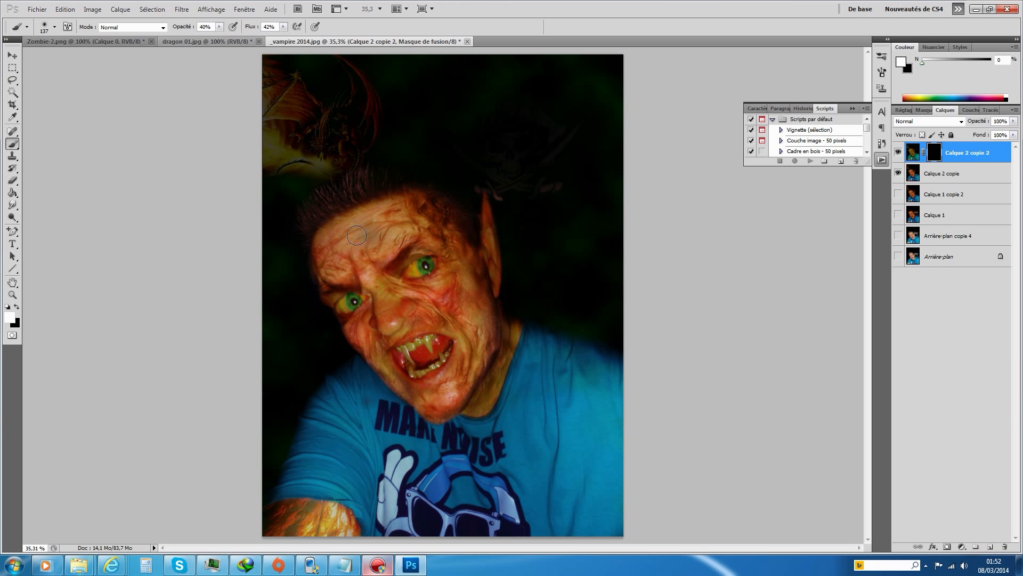
{"action": "mouse_move", "coordinate": [362, 182]}
{"action": "left_mouse_down"}
{"action": "mouse_move", "coordinate": [351, 205]}
{"action": "mouse_move", "coordinate": [341, 186]}
{"action": "mouse_move", "coordinate": [342, 208]}
{"action": "mouse_move", "coordinate": [319, 207]}
{"action": "mouse_move", "coordinate": [312, 221]}
{"action": "mouse_move", "coordinate": [312, 212]}
{"action": "mouse_move", "coordinate": [311, 237]}
{"action": "mouse_move", "coordinate": [305, 215]}
{"action": "mouse_move", "coordinate": [376, 177]}
{"action": "mouse_move", "coordinate": [323, 192]}
{"action": "mouse_move", "coordinate": [348, 196]}
{"action": "mouse_move", "coordinate": [354, 186]}
{"action": "mouse_move", "coordinate": [331, 215]}
{"action": "left_mouse_up"}
{"action": "mouse_move", "coordinate": [372, 185]}
{"action": "left_mouse_down"}
{"action": "mouse_move", "coordinate": [405, 193]}
{"action": "mouse_move", "coordinate": [377, 175]}
{"action": "left_mouse_up"}
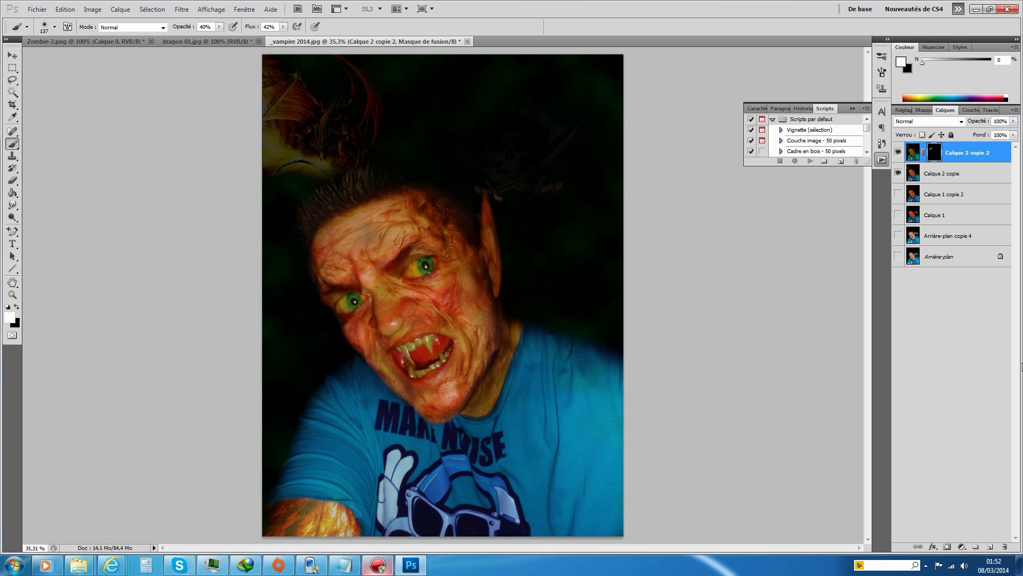